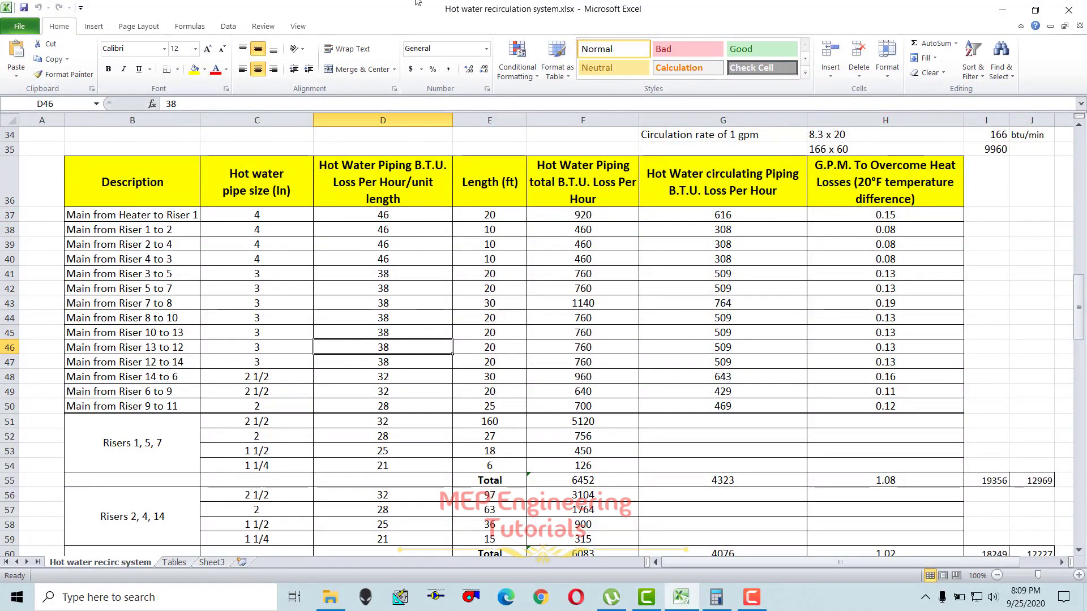
- Examine the riser diagram and the heat loss table, from the main pipe rows down to the riser totals
{"action": "scroll", "coordinate": [458, 285], "scroll_direction": "up", "scroll_amount": 3}
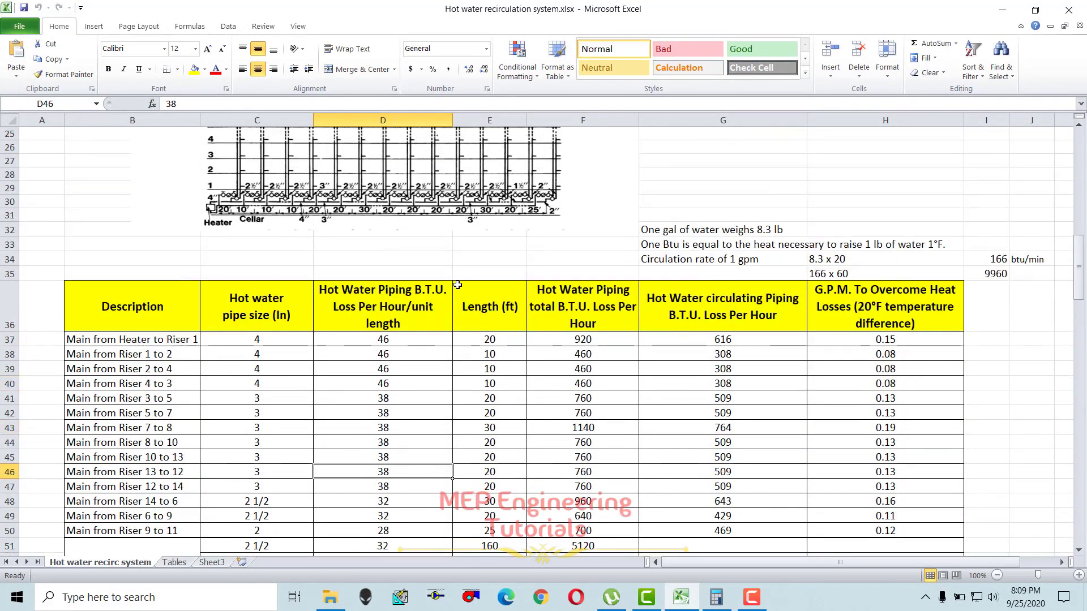
{"action": "scroll", "coordinate": [458, 285], "scroll_direction": "down", "scroll_amount": 3}
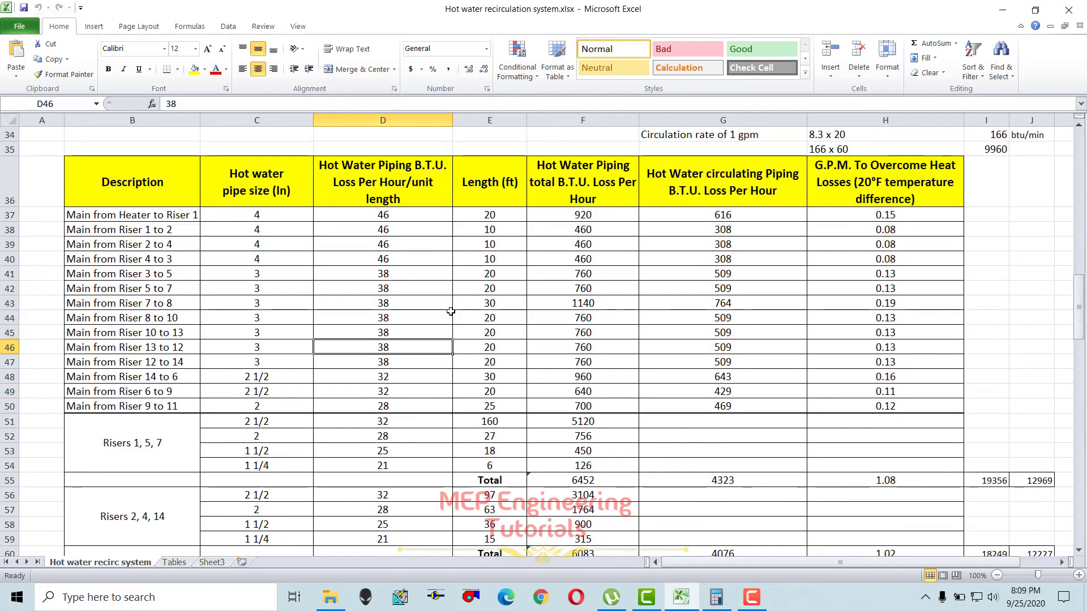
{"action": "scroll", "coordinate": [450, 311], "scroll_direction": "up", "scroll_amount": 1}
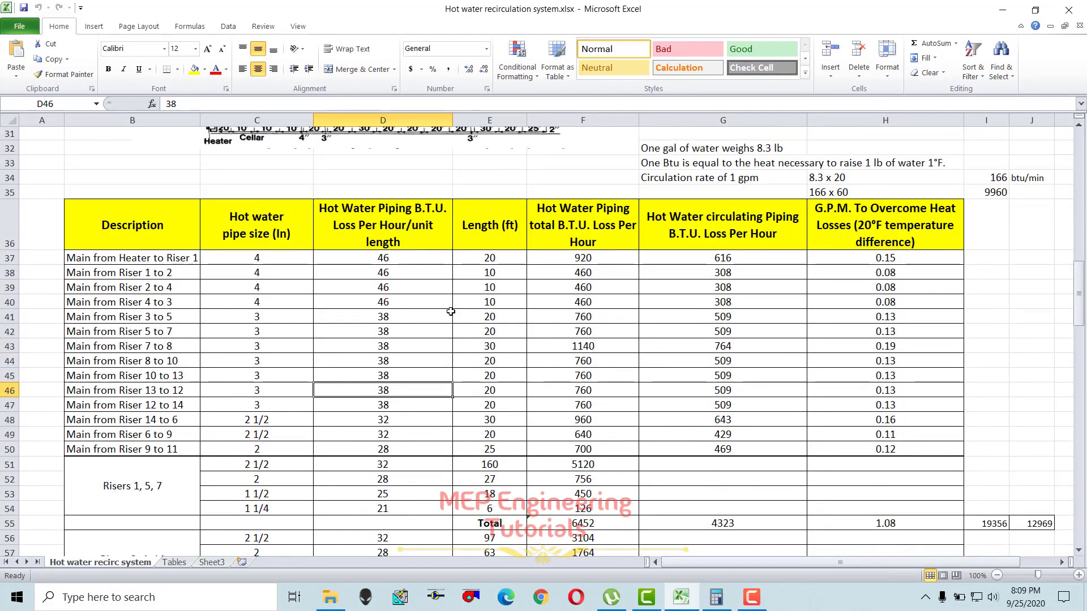
{"action": "left_click", "coordinate": [236, 293]}
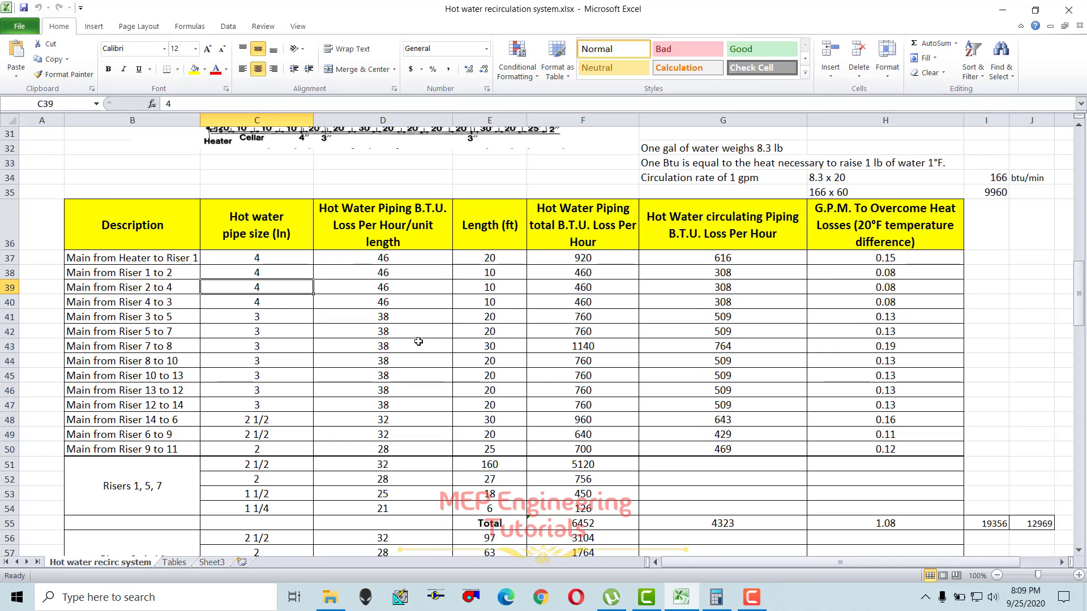
{"action": "scroll", "coordinate": [420, 349], "scroll_direction": "up", "scroll_amount": 5}
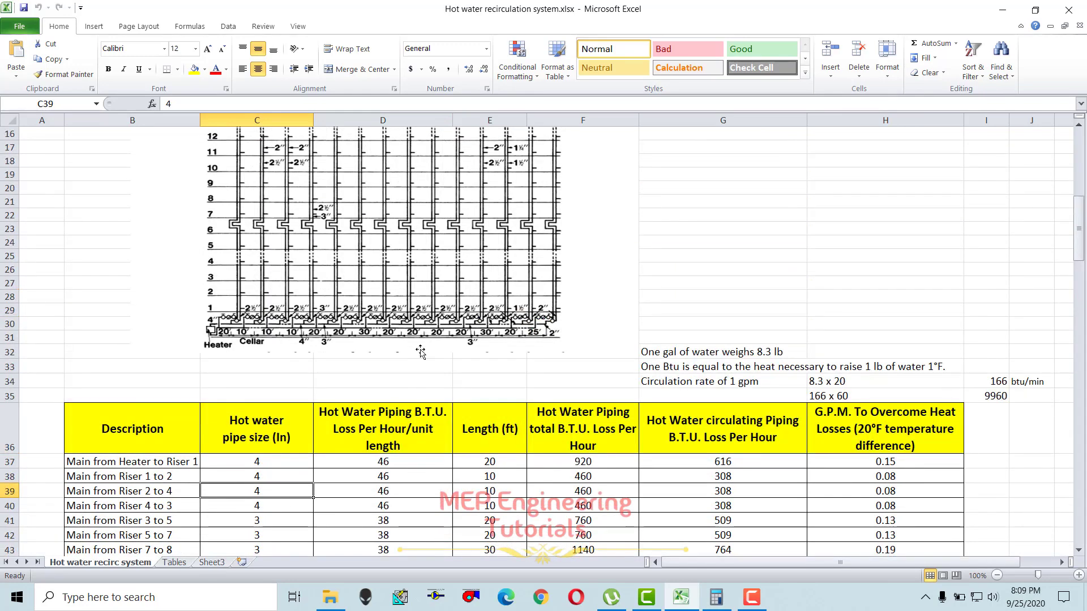
{"action": "scroll", "coordinate": [420, 349], "scroll_direction": "up", "scroll_amount": 5}
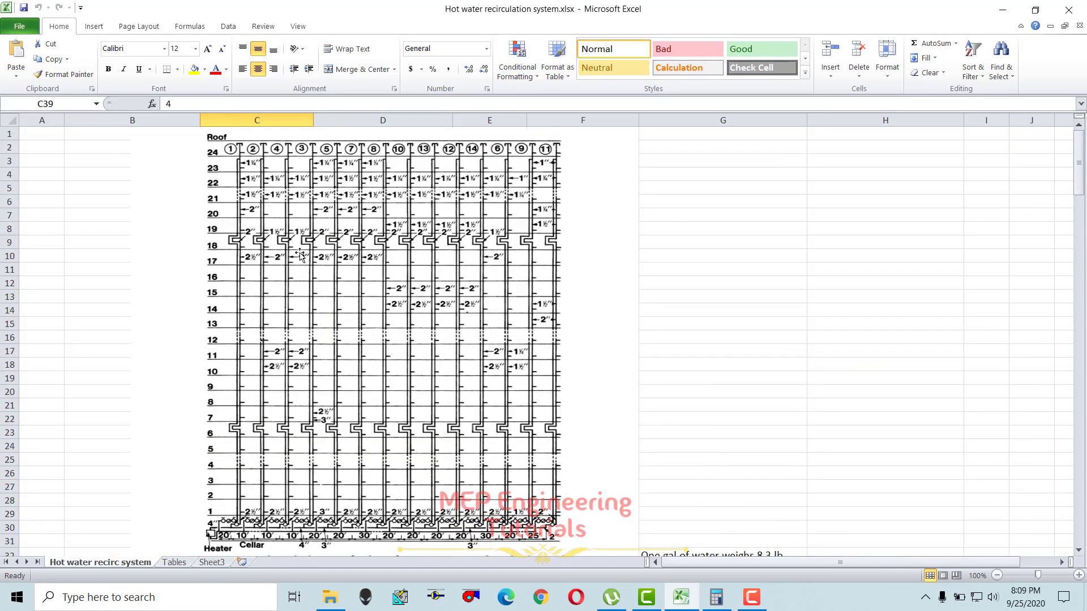
{"action": "scroll", "coordinate": [323, 316], "scroll_direction": "down", "scroll_amount": 6}
{"action": "scroll", "coordinate": [398, 352], "scroll_direction": "up", "scroll_amount": 6}
{"action": "scroll", "coordinate": [356, 342], "scroll_direction": "down", "scroll_amount": 10}
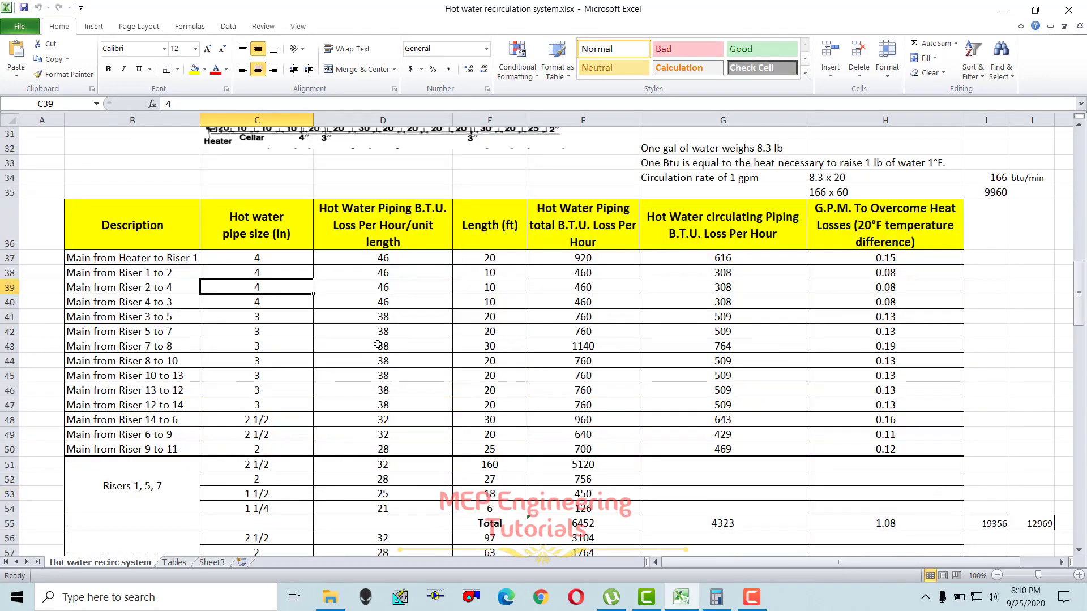
{"action": "scroll", "coordinate": [410, 306], "scroll_direction": "down", "scroll_amount": 8}
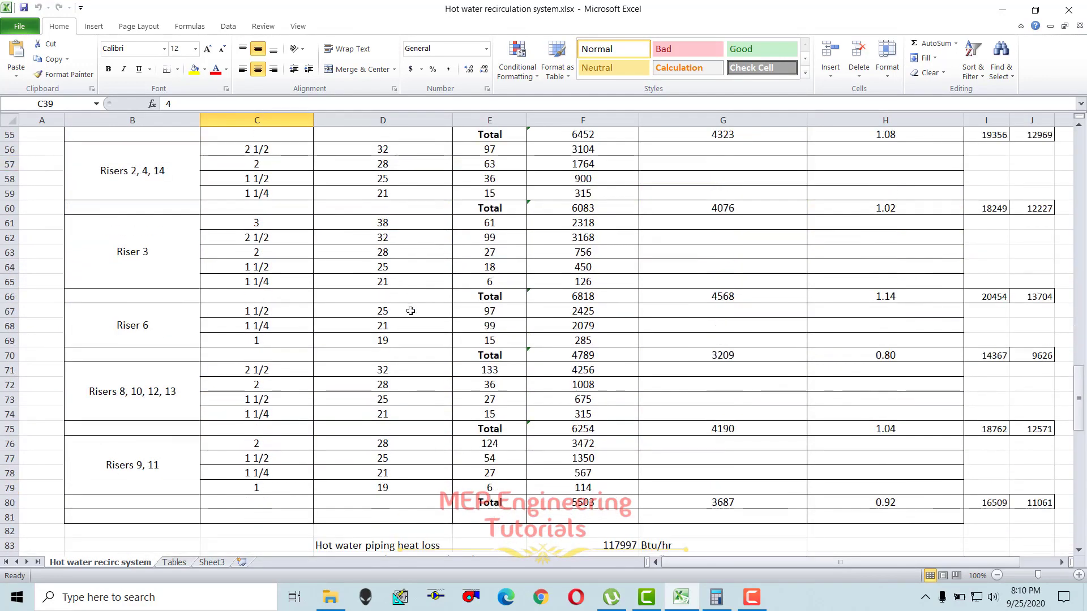
- Consult the Piping Heat Loss chart on the Tables sheet and return to the main rows of the Hot water recirc system sheet
{"action": "left_click", "coordinate": [176, 563]}
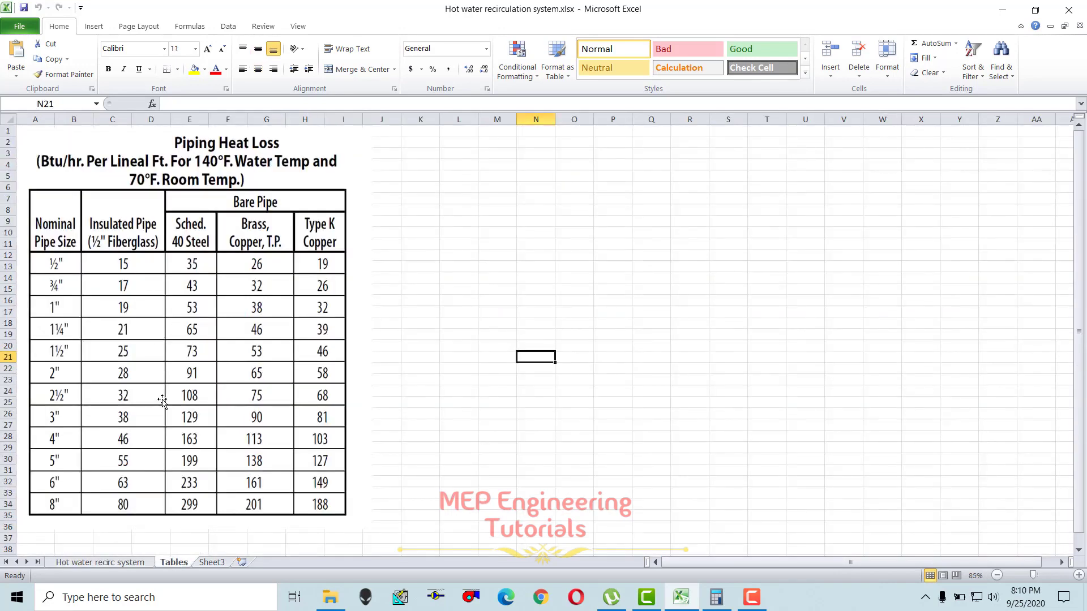
{"action": "left_click", "coordinate": [100, 563]}
{"action": "scroll", "coordinate": [340, 329], "scroll_direction": "up", "scroll_amount": 9}
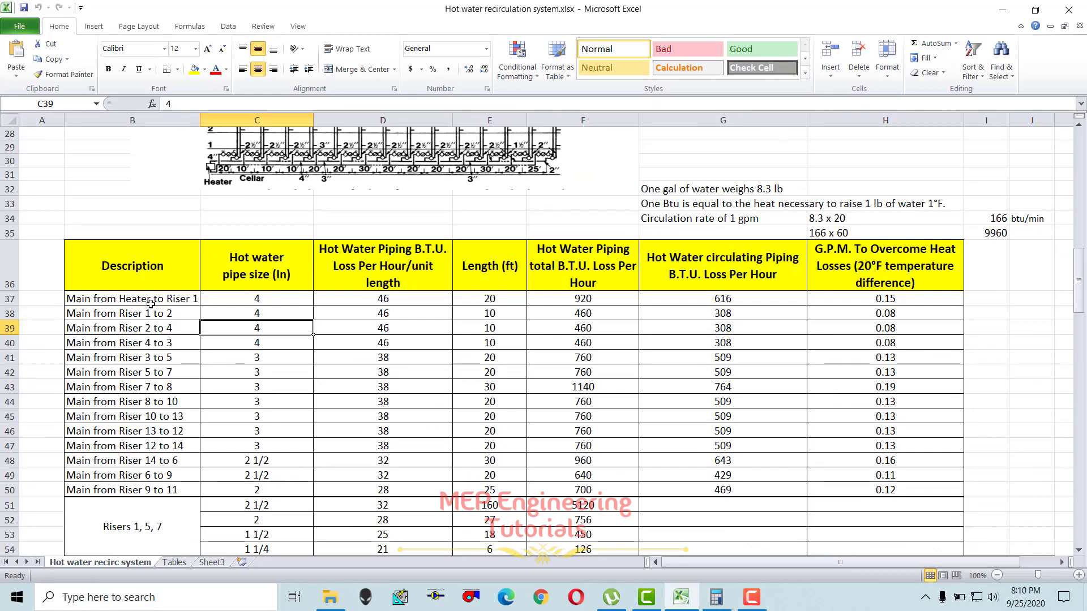
- Highlight the main pipe descriptions in B37:B50 and compare them with the riser numbers in the diagram
{"action": "left_click_drag", "start_coordinate": [150, 300], "coordinate": [157, 488]}
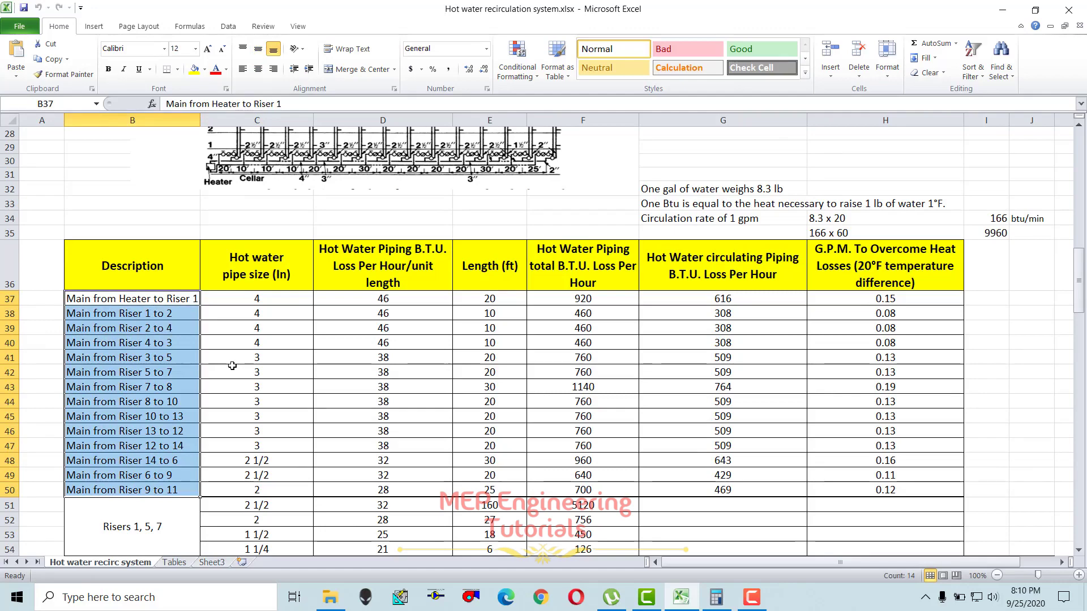
{"action": "scroll", "coordinate": [232, 272], "scroll_direction": "up", "scroll_amount": 7}
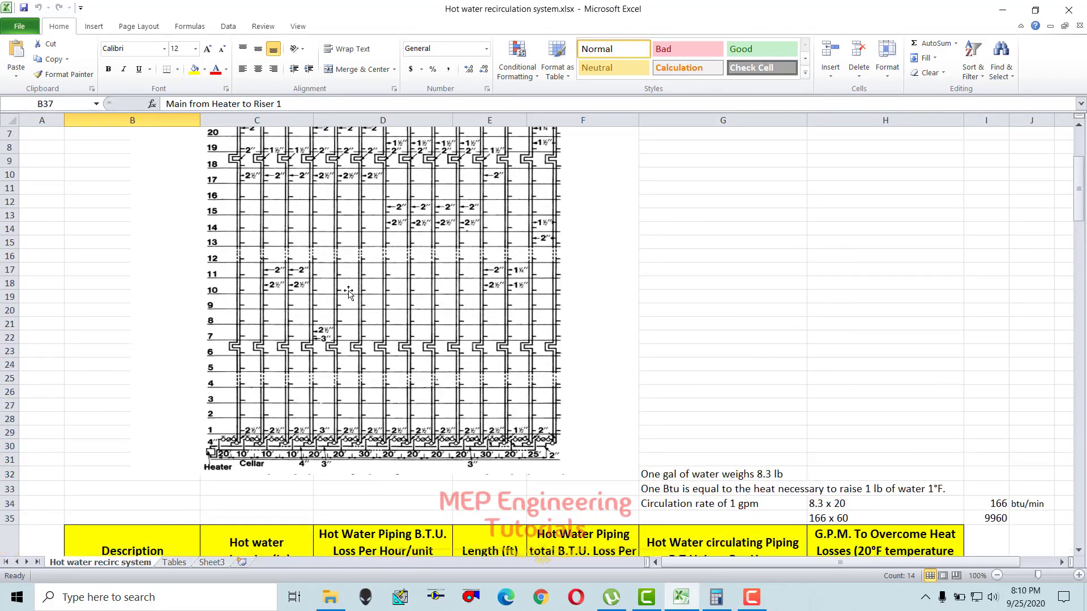
{"action": "scroll", "coordinate": [355, 360], "scroll_direction": "up", "scroll_amount": 2}
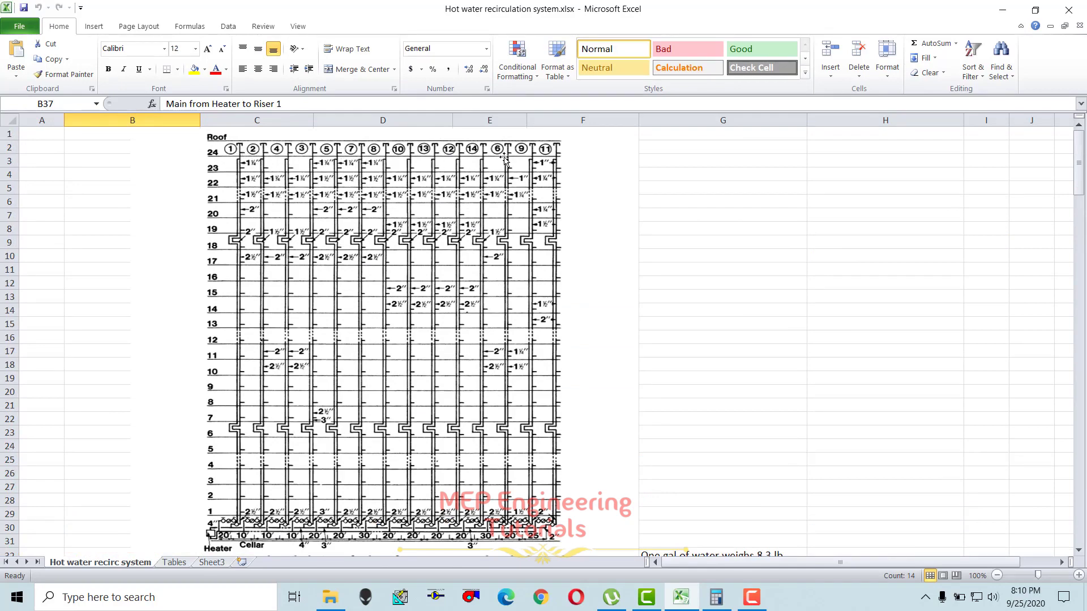
{"action": "scroll", "coordinate": [456, 317], "scroll_direction": "down", "scroll_amount": 3}
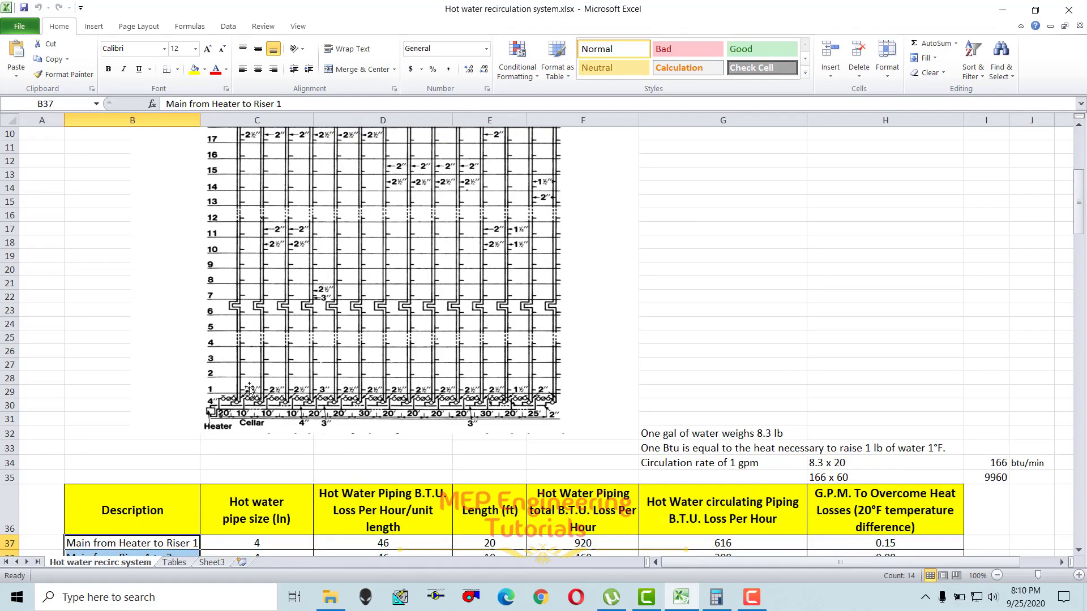
- Examine the riser diagram at a larger scale, tracing riser 1 between the roof and the cellar main
{"action": "scroll", "coordinate": [232, 419], "scroll_direction": "up", "scroll_amount": 1}
{"action": "scroll", "coordinate": [220, 442], "scroll_direction": "down", "scroll_amount": 1}
{"action": "scroll", "coordinate": [214, 424], "scroll_direction": "up", "scroll_amount": 3}
{"action": "scroll", "coordinate": [230, 396], "scroll_direction": "up", "scroll_amount": 6}
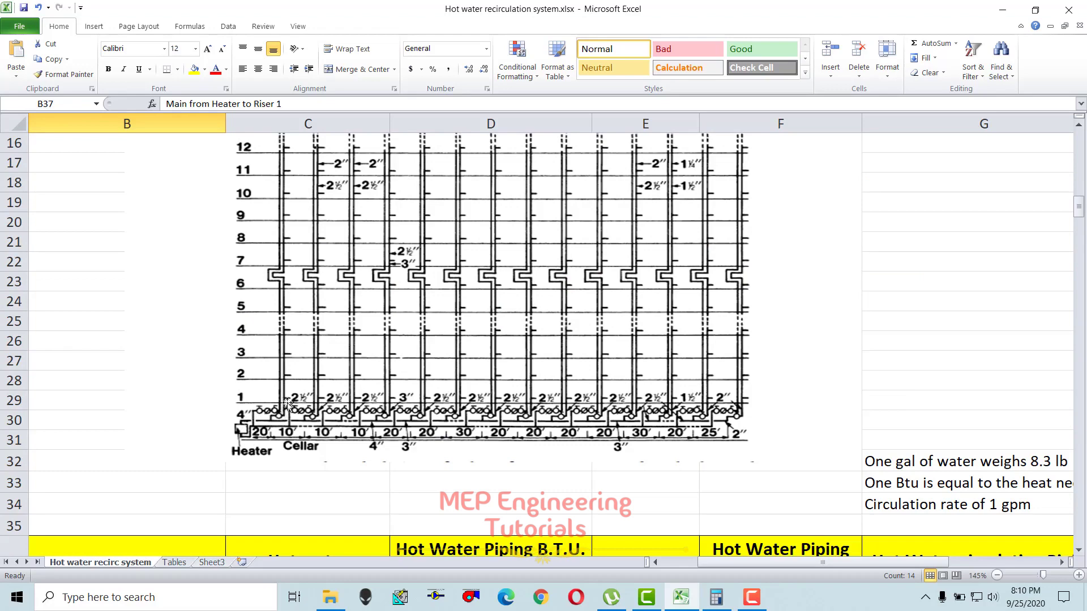
{"action": "scroll", "coordinate": [287, 391], "scroll_direction": "up", "scroll_amount": 5}
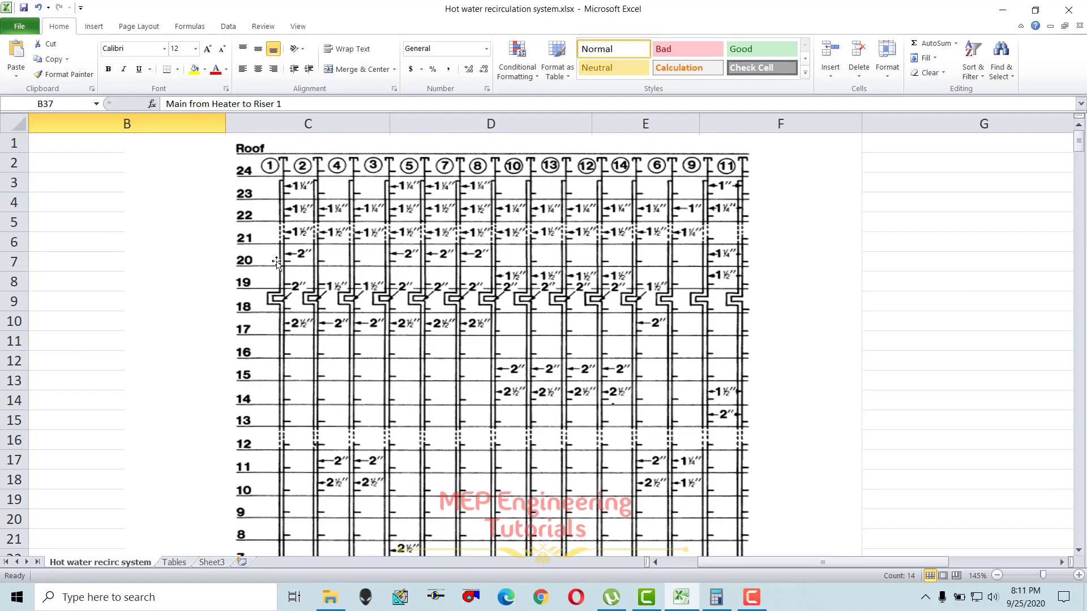
{"action": "scroll", "coordinate": [273, 313], "scroll_direction": "down", "scroll_amount": 5}
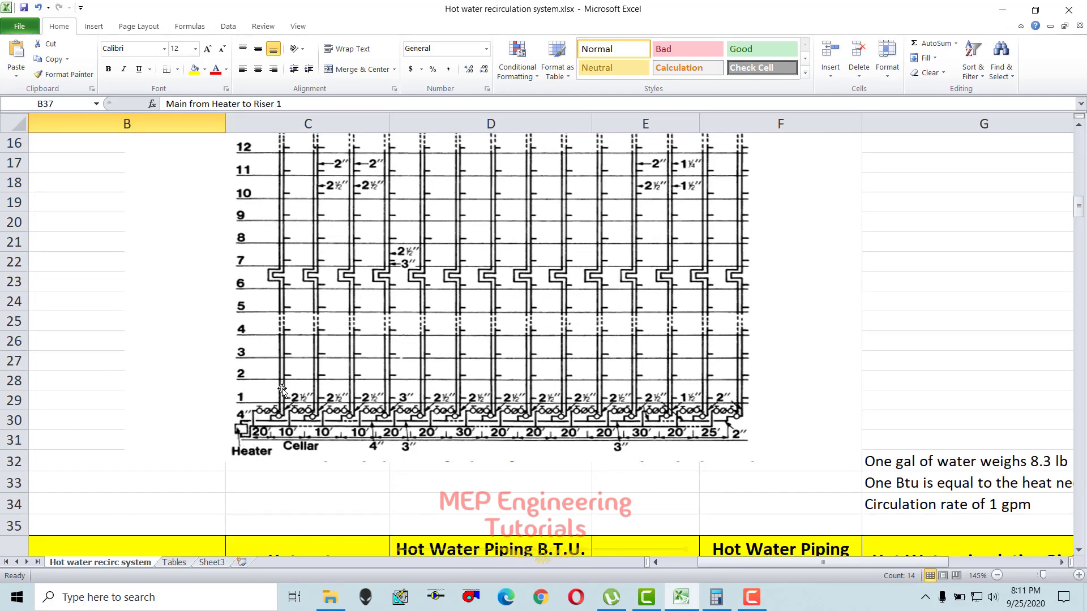
{"action": "scroll", "coordinate": [293, 243], "scroll_direction": "up", "scroll_amount": 5}
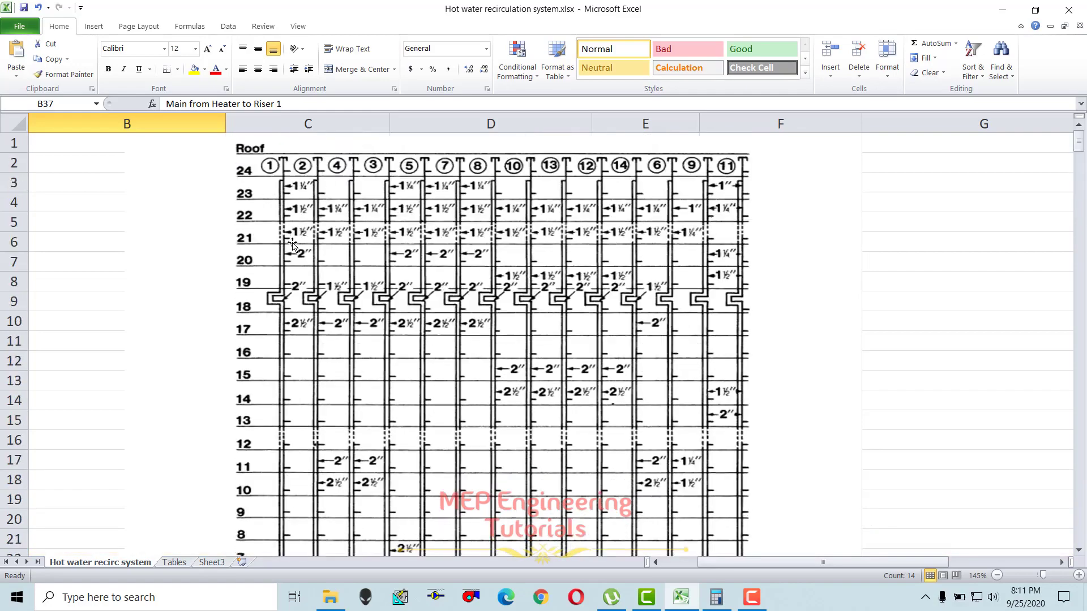
{"action": "scroll", "coordinate": [281, 316], "scroll_direction": "down", "scroll_amount": 6}
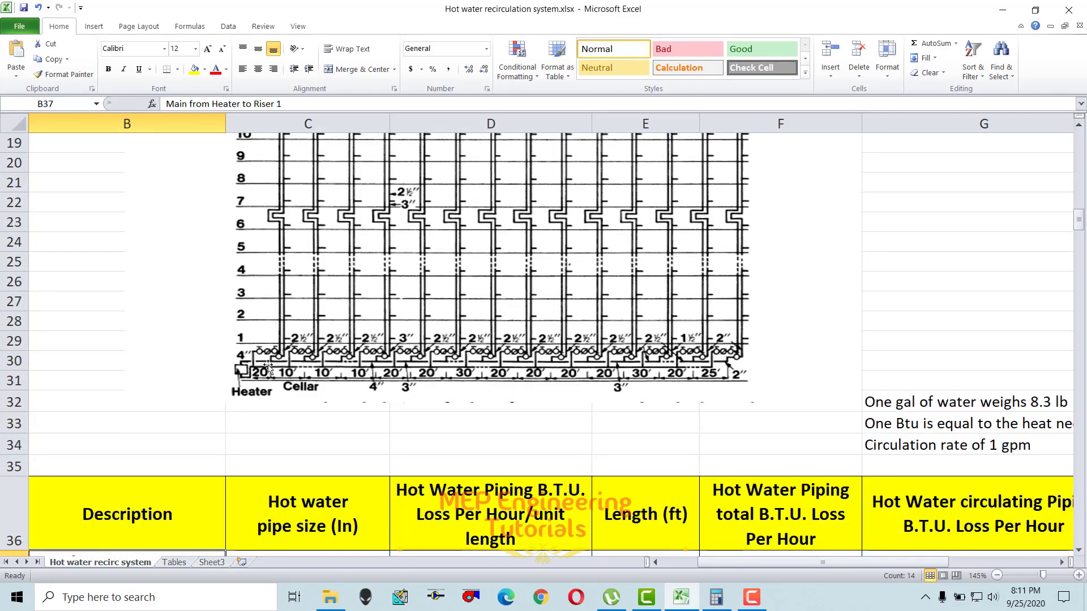
{"action": "scroll", "coordinate": [385, 381], "scroll_direction": "down", "scroll_amount": 2}
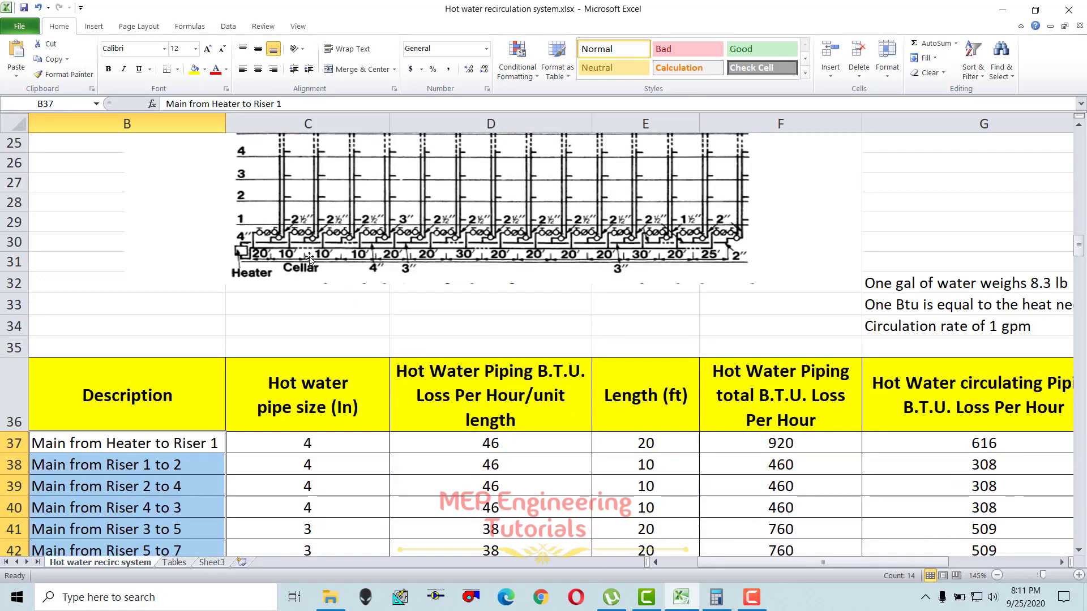
- Compare the cellar main lengths and pipe sizes in the diagram with the main rows of the heat loss table
{"action": "scroll", "coordinate": [310, 259], "scroll_direction": "up", "scroll_amount": 1}
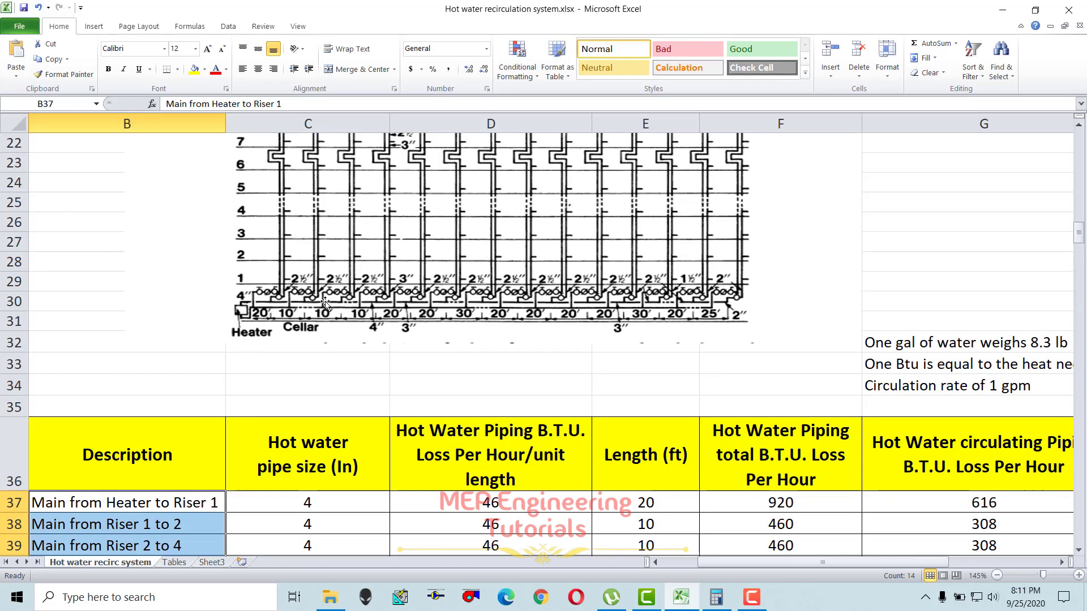
{"action": "scroll", "coordinate": [304, 291], "scroll_direction": "down", "scroll_amount": 3}
{"action": "scroll", "coordinate": [316, 318], "scroll_direction": "up", "scroll_amount": 2}
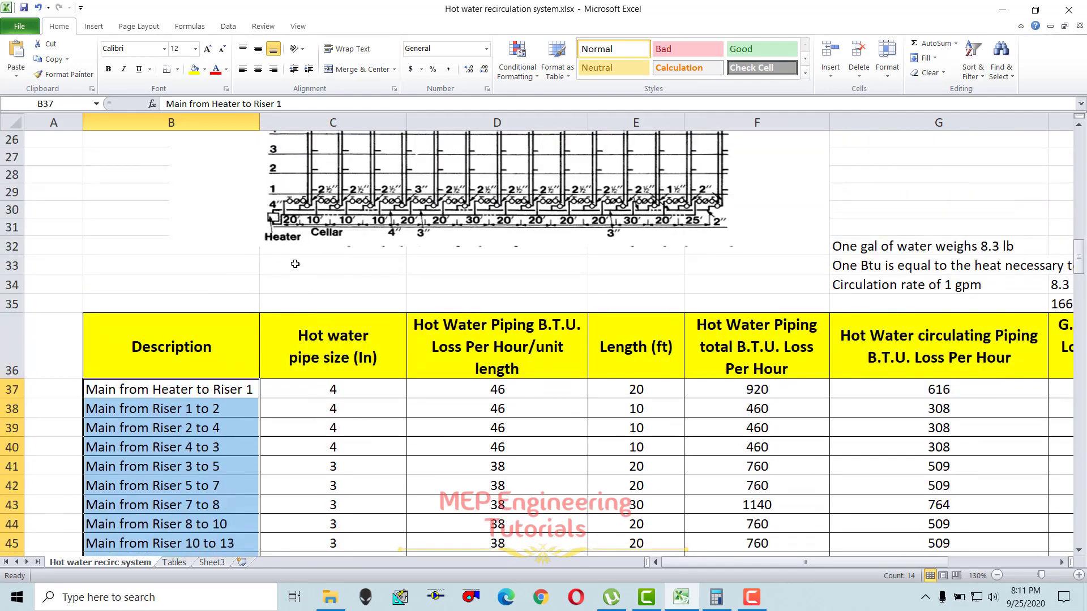
{"action": "scroll", "coordinate": [316, 318], "scroll_direction": "up", "scroll_amount": 2}
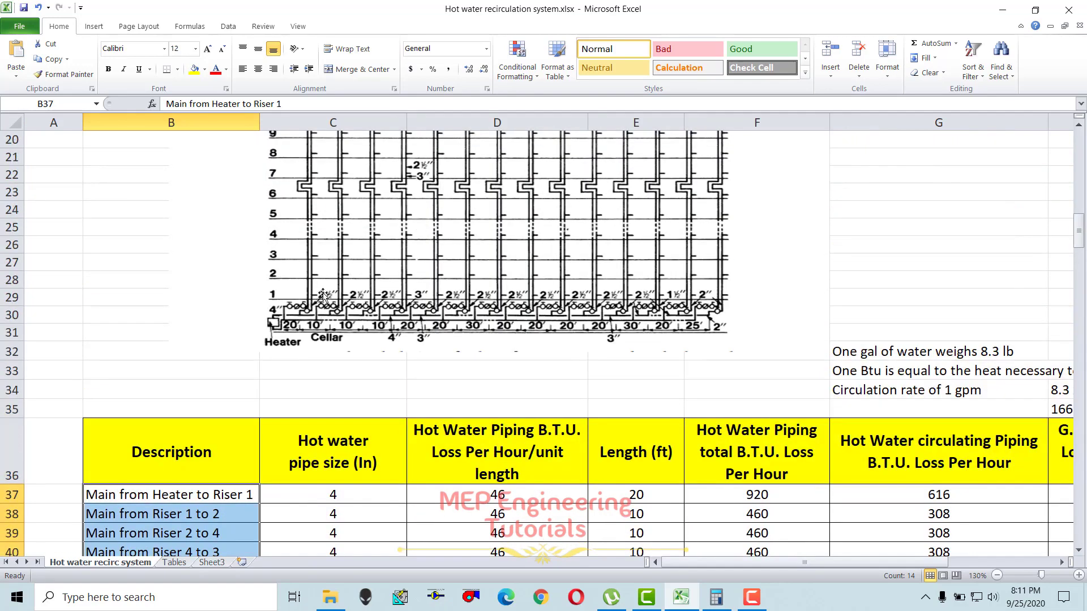
{"action": "scroll", "coordinate": [376, 339], "scroll_direction": "down", "scroll_amount": 3}
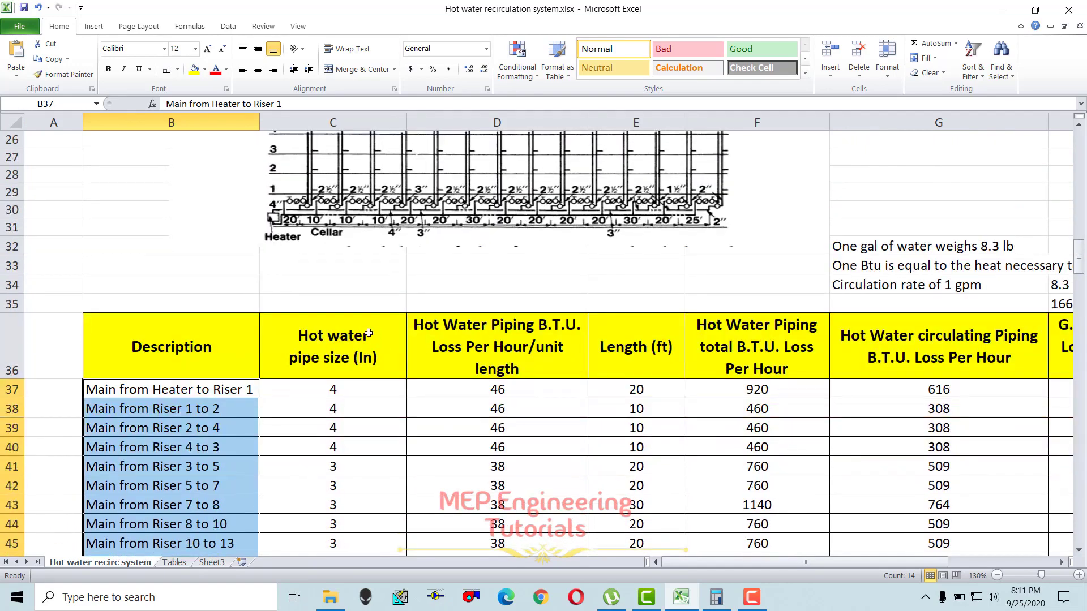
{"action": "scroll", "coordinate": [347, 343], "scroll_direction": "down", "scroll_amount": 1}
- Highlight the main pipe descriptions in B37:B50 and the riser group descriptions starting at B51
{"action": "left_click", "coordinate": [205, 340]}
{"action": "left_click_drag", "start_coordinate": [175, 312], "coordinate": [184, 532]}
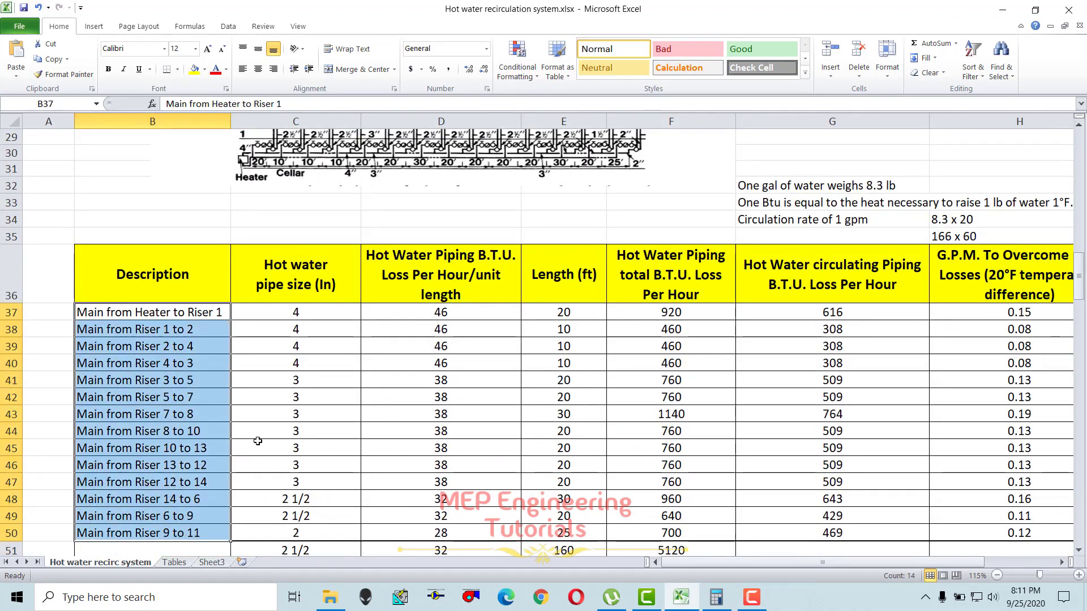
{"action": "scroll", "coordinate": [259, 414], "scroll_direction": "down", "scroll_amount": 3}
{"action": "left_click_drag", "start_coordinate": [165, 390], "coordinate": [164, 432]}
{"action": "scroll", "coordinate": [164, 371], "scroll_direction": "down", "scroll_amount": 2}
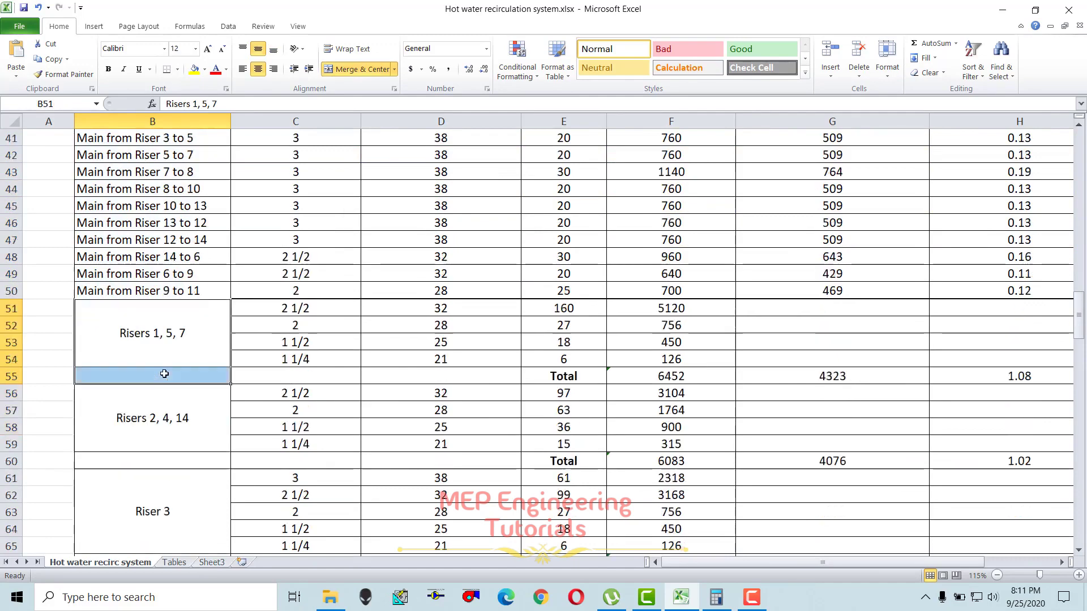
{"action": "left_click_drag", "start_coordinate": [172, 284], "coordinate": [175, 335]}
- Reselect the main pipe descriptions in B37:B50 and check them against the cellar main segments in the diagram
{"action": "scroll", "coordinate": [161, 251], "scroll_direction": "up", "scroll_amount": 5}
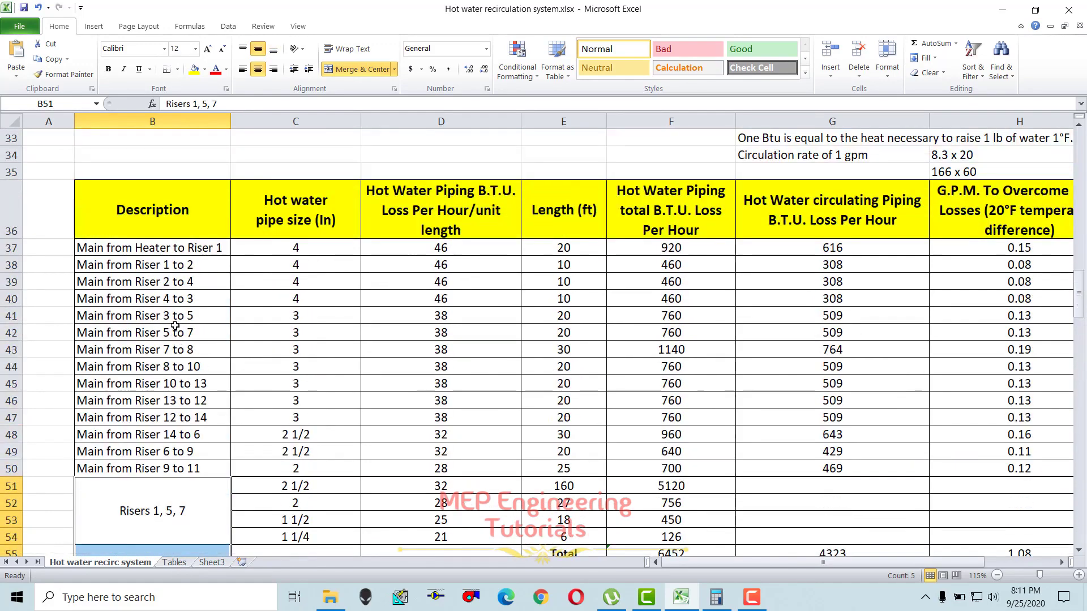
{"action": "left_click_drag", "start_coordinate": [161, 251], "coordinate": [187, 460]}
{"action": "scroll", "coordinate": [238, 331], "scroll_direction": "up", "scroll_amount": 5}
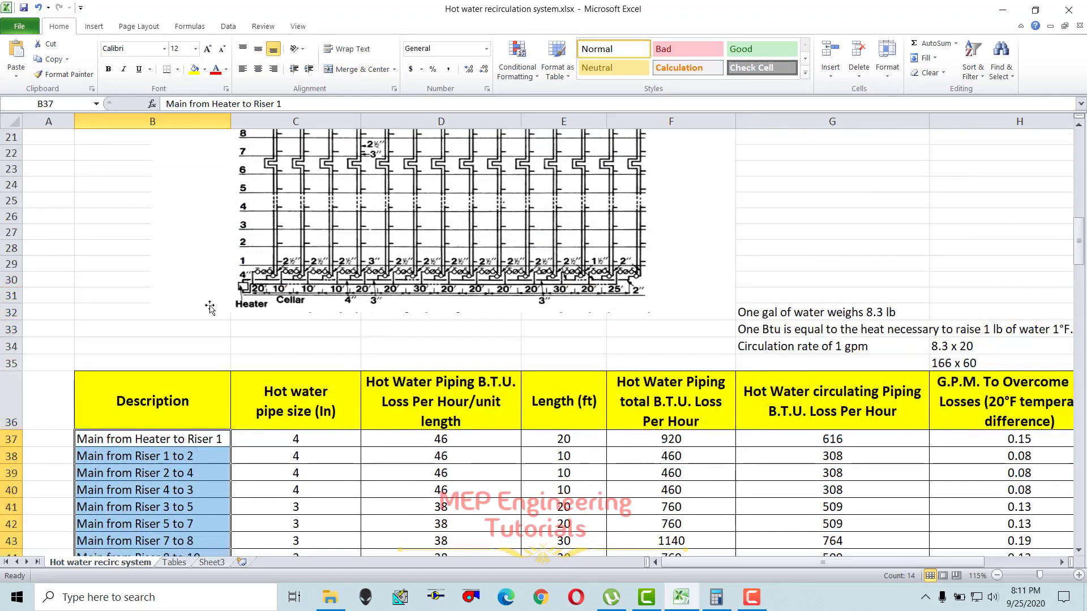
{"action": "scroll", "coordinate": [243, 383], "scroll_direction": "down", "scroll_amount": 4}
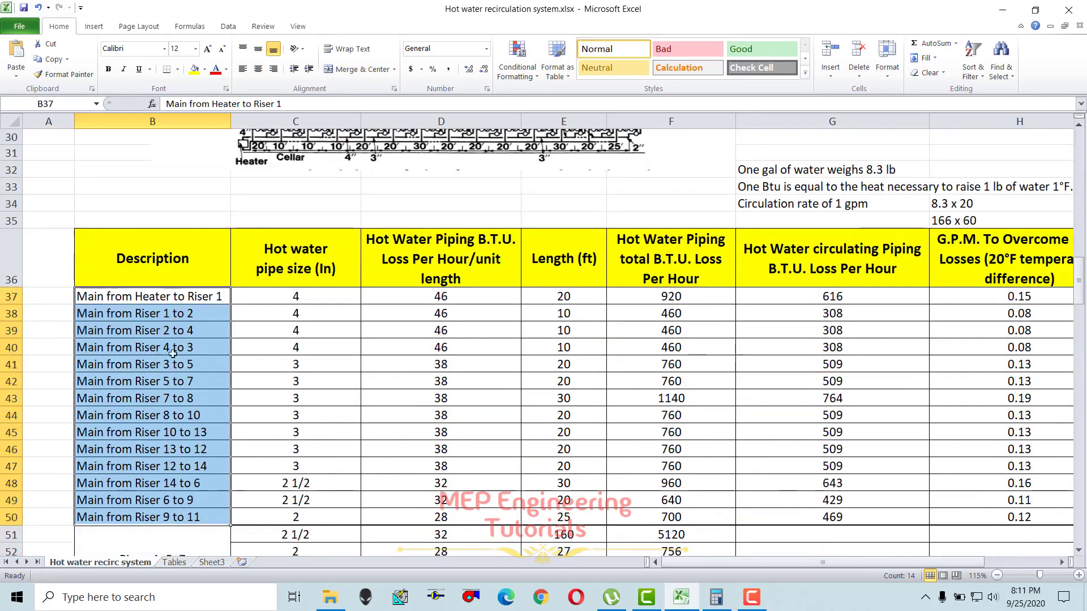
{"action": "scroll", "coordinate": [216, 318], "scroll_direction": "up", "scroll_amount": 3}
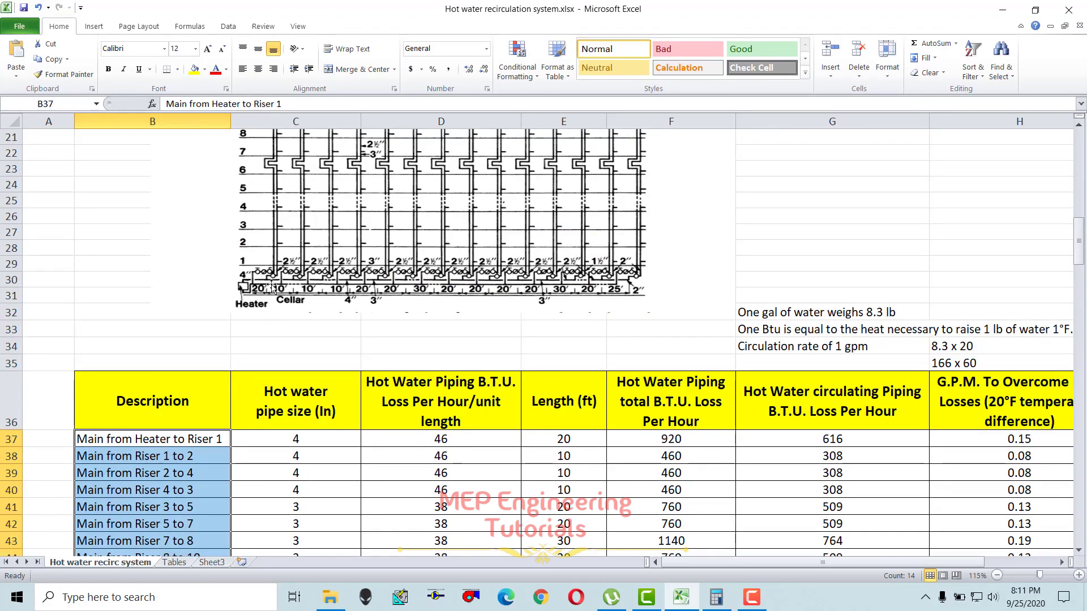
{"action": "scroll", "coordinate": [317, 300], "scroll_direction": "down", "scroll_amount": 5}
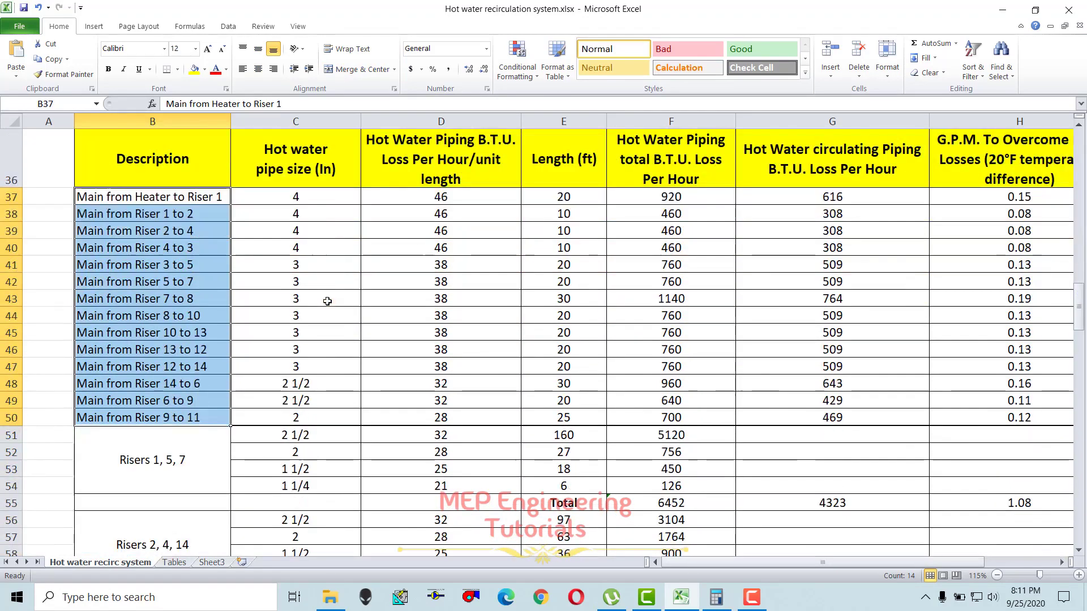
- Highlight the hot water pipe sizes in C37:C47 and the heat loss per unit length values in D37:D50
{"action": "left_click", "coordinate": [300, 264]}
{"action": "scroll", "coordinate": [307, 224], "scroll_direction": "up", "scroll_amount": 1}
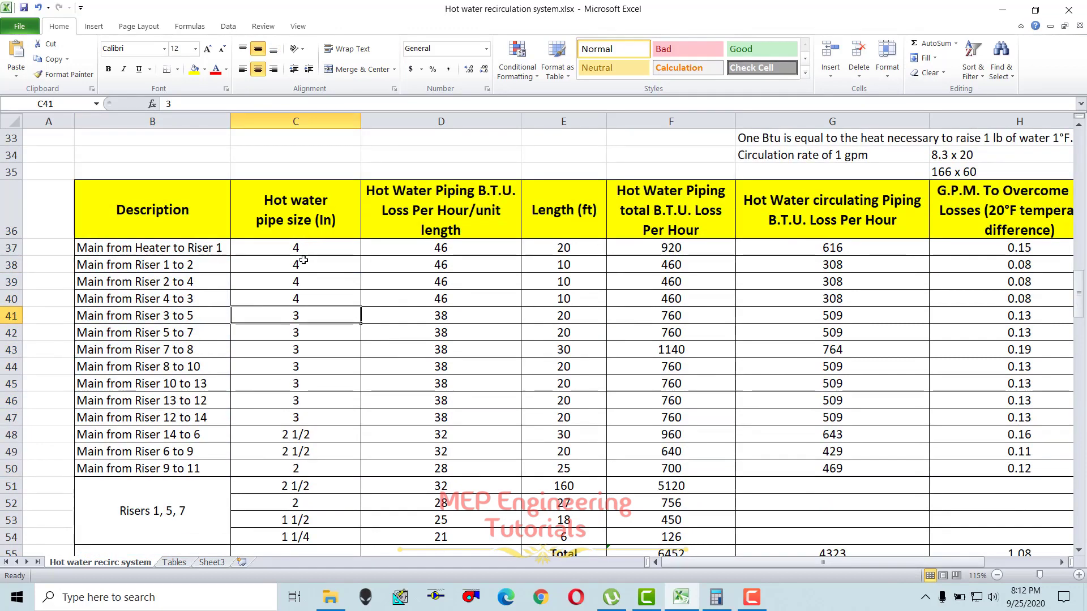
{"action": "left_click", "coordinate": [297, 245]}
{"action": "left_click", "coordinate": [310, 417], "text": "shift"}
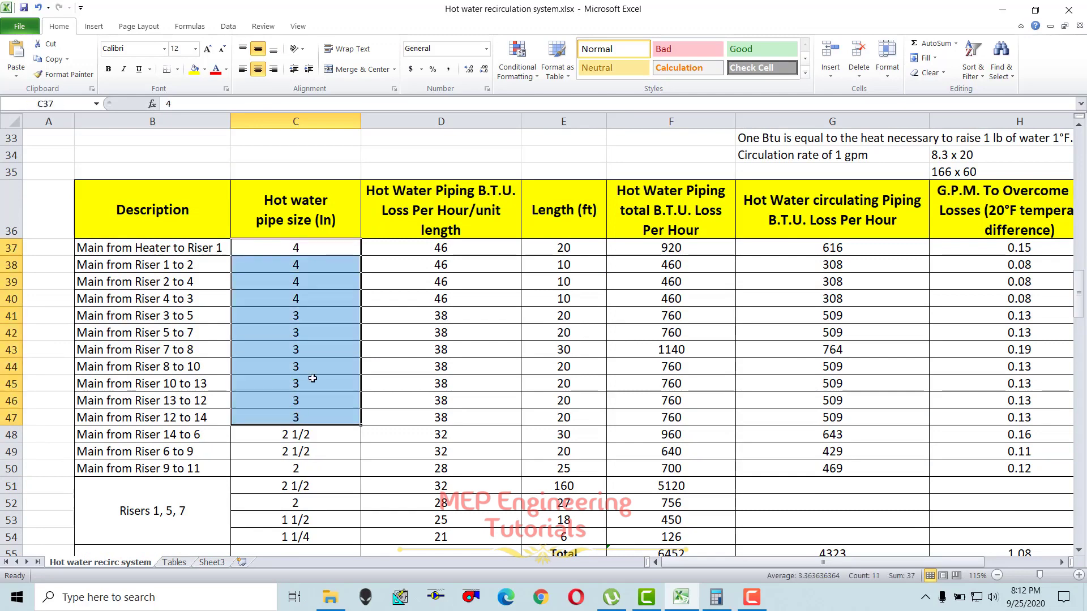
{"action": "left_click", "coordinate": [422, 213]}
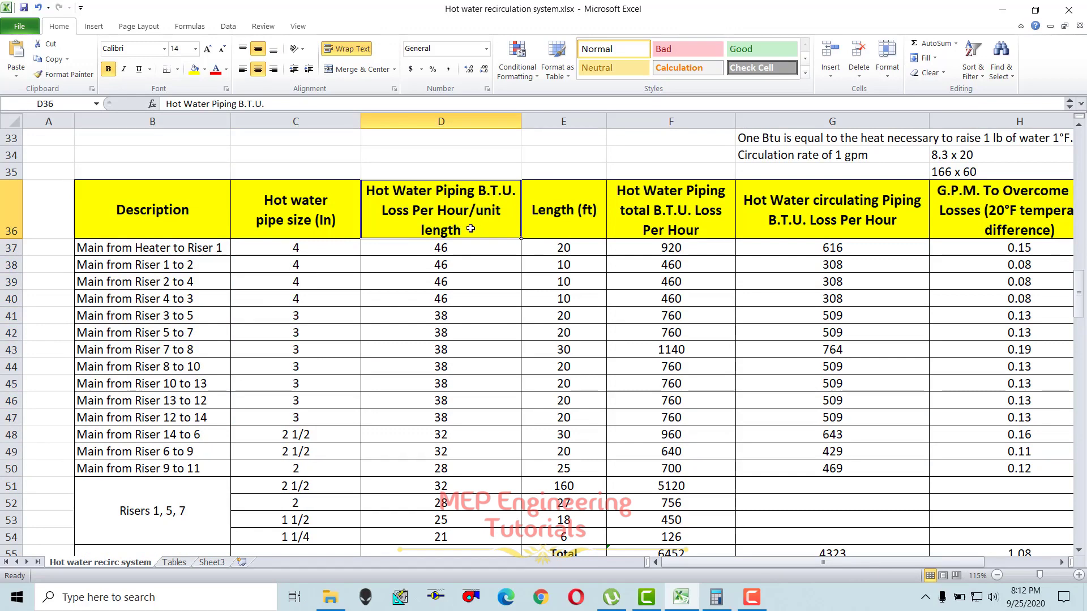
{"action": "left_click_drag", "start_coordinate": [460, 249], "coordinate": [459, 468]}
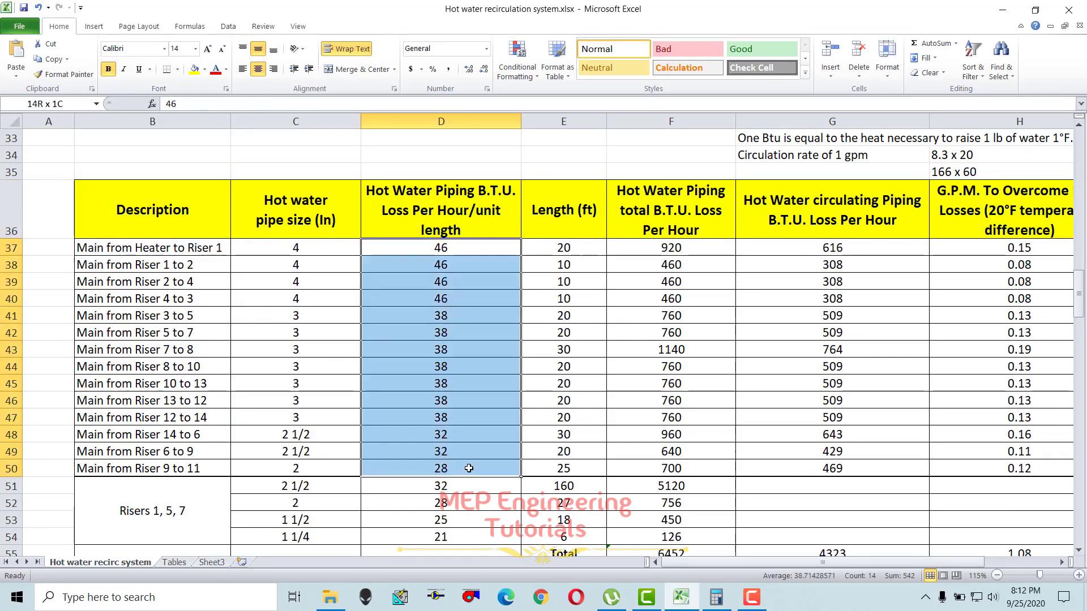
- Highlight the main pipe lengths in E37:E50 and the total B.T.U. losses in F37:F50, then select the first length in E37
{"action": "left_click_drag", "start_coordinate": [561, 249], "coordinate": [570, 470]}
{"action": "left_click_drag", "start_coordinate": [679, 250], "coordinate": [689, 466]}
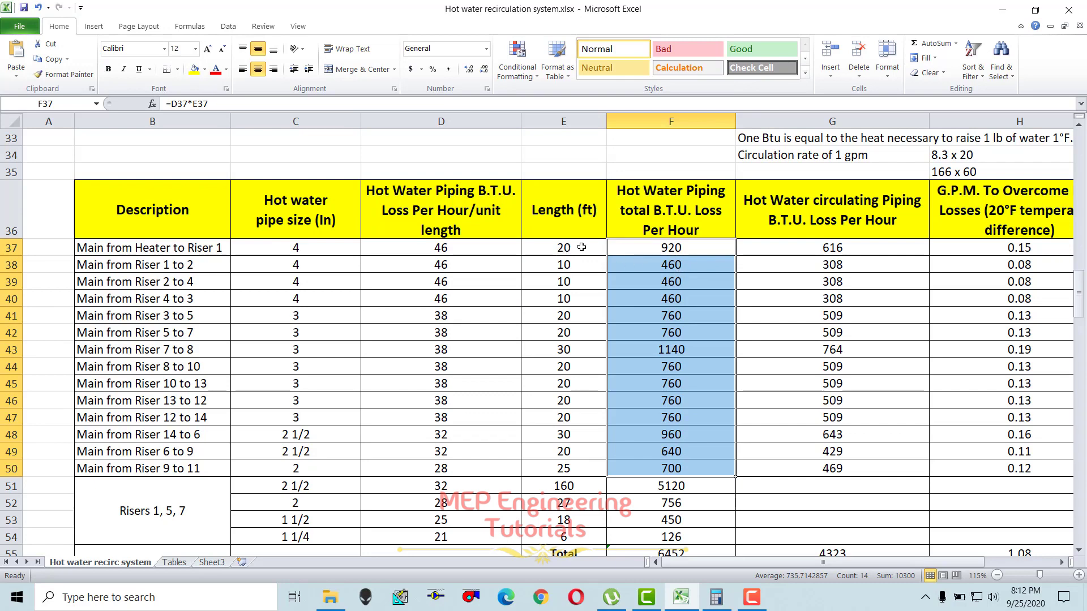
{"action": "left_click", "coordinate": [564, 247]}
- Highlight the circulating piping losses in G37:G50 and review the adjoining G.P.M. values for the mains
{"action": "left_click_drag", "start_coordinate": [815, 250], "coordinate": [816, 465]}
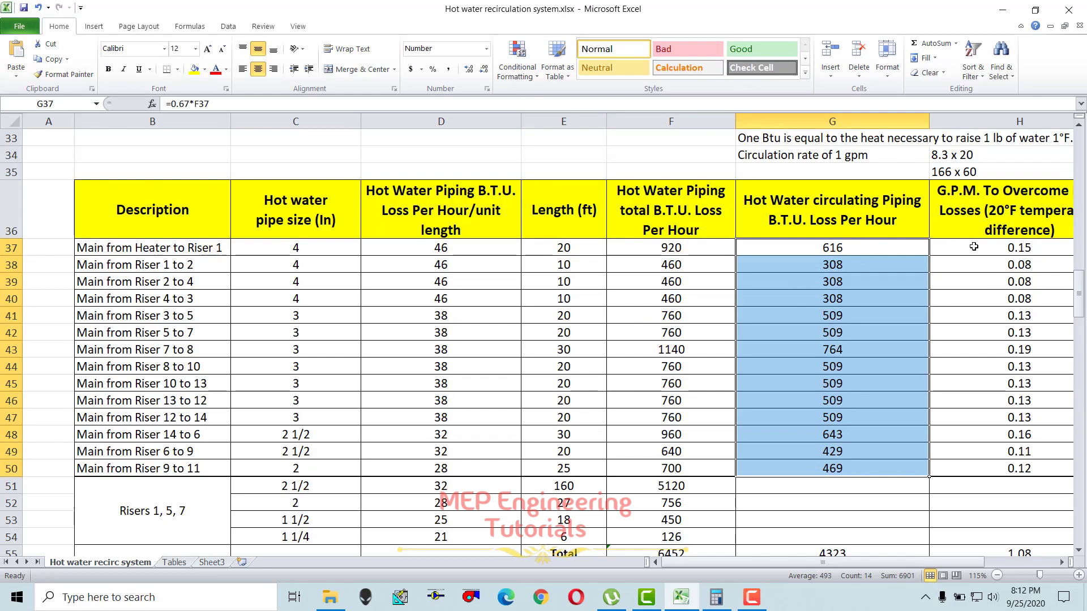
{"action": "scroll", "coordinate": [972, 248], "scroll_direction": "down", "scroll_amount": 1}
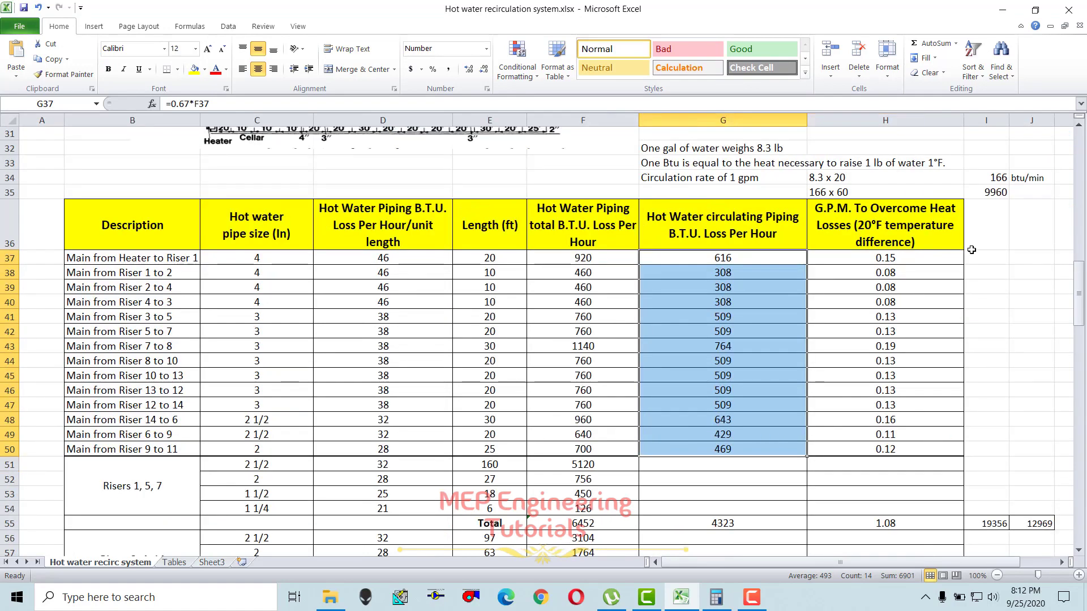
{"action": "left_click", "coordinate": [869, 256]}
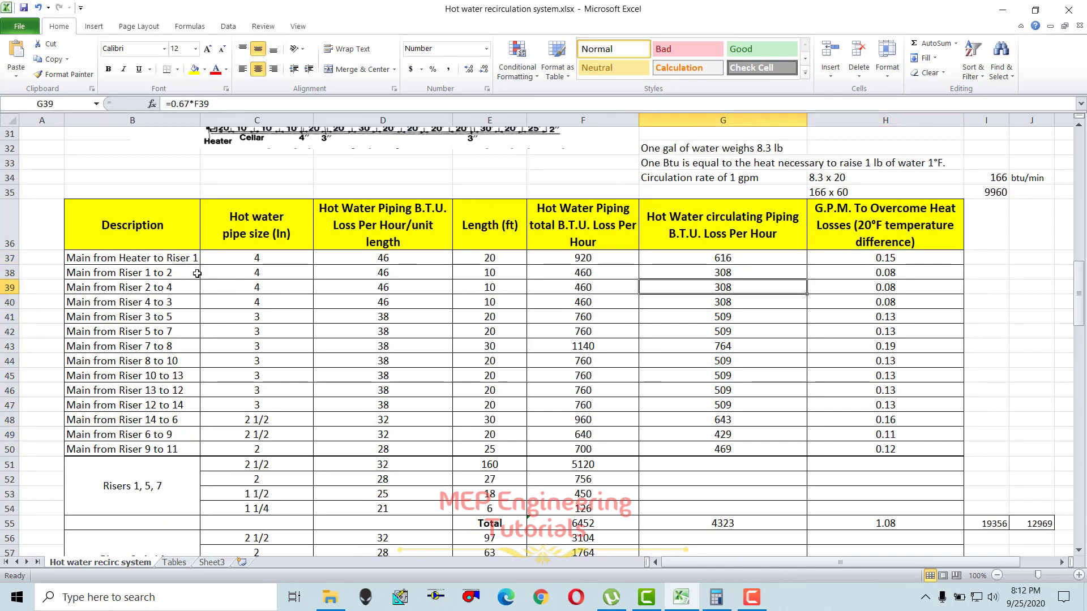
- Highlight the Main from Heater to Riser 1 row in B37:F37 and locate that segment in the riser diagram
{"action": "left_click_drag", "start_coordinate": [141, 260], "coordinate": [531, 257]}
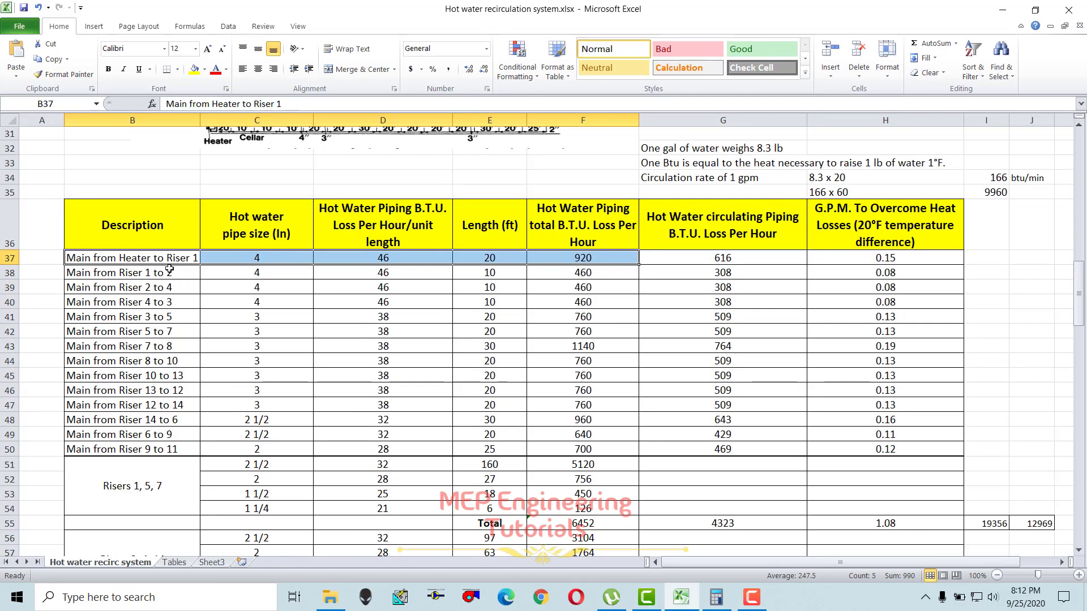
{"action": "scroll", "coordinate": [209, 269], "scroll_direction": "up", "scroll_amount": 3}
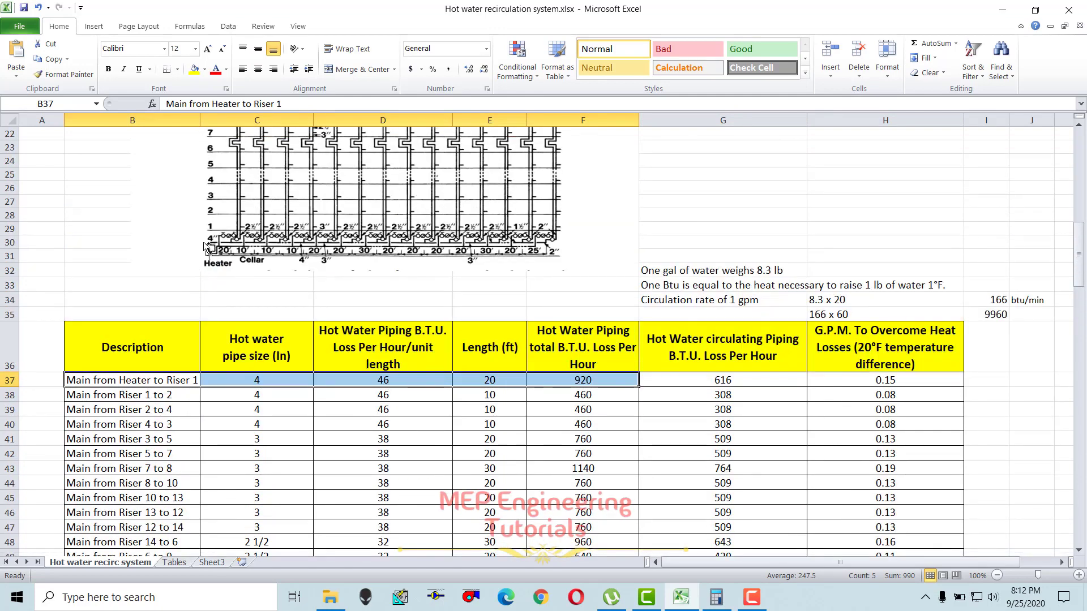
{"action": "scroll", "coordinate": [207, 247], "scroll_direction": "up", "scroll_amount": 3}
{"action": "scroll", "coordinate": [274, 334], "scroll_direction": "up", "scroll_amount": 3}
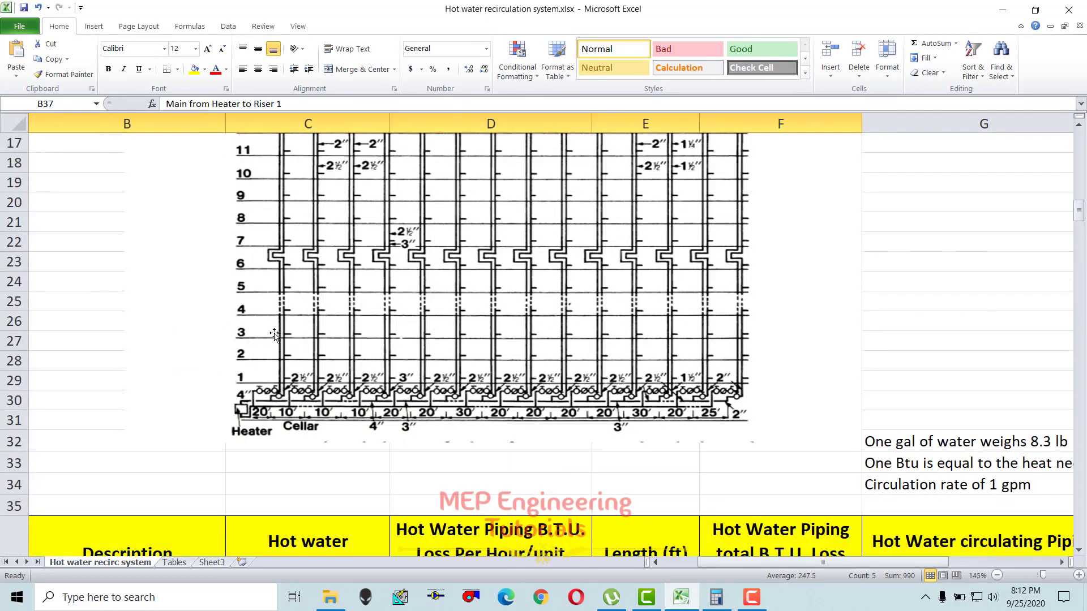
{"action": "scroll", "coordinate": [259, 376], "scroll_direction": "up", "scroll_amount": 1}
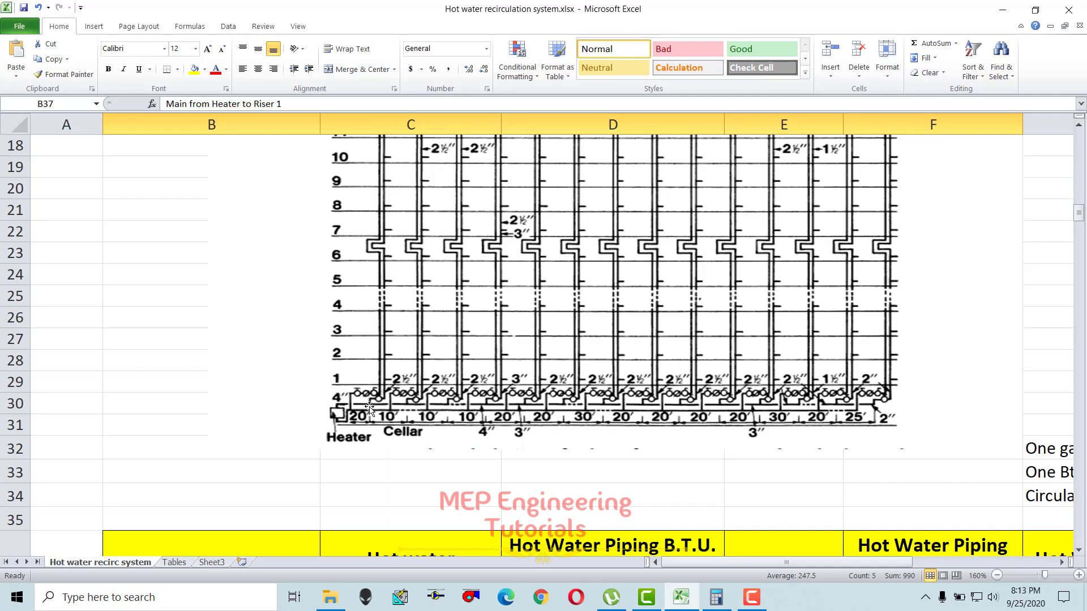
- Match the numbered risers at the roof with the cellar main segments, their lengths and pipe sizes in the riser diagram
{"action": "scroll", "coordinate": [369, 405], "scroll_direction": "up", "scroll_amount": 6}
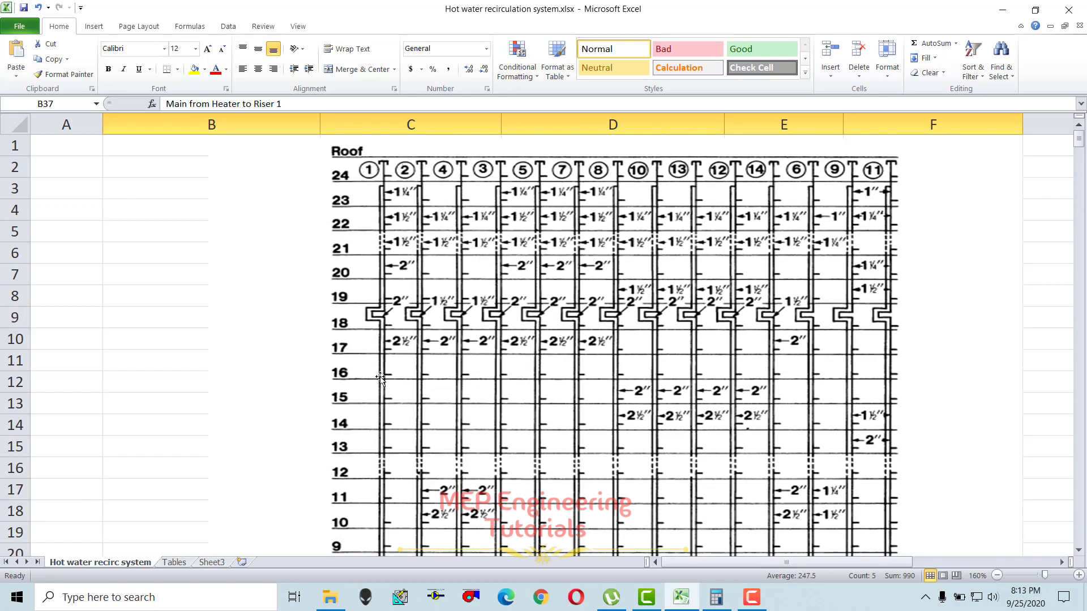
{"action": "scroll", "coordinate": [379, 373], "scroll_direction": "down", "scroll_amount": 6}
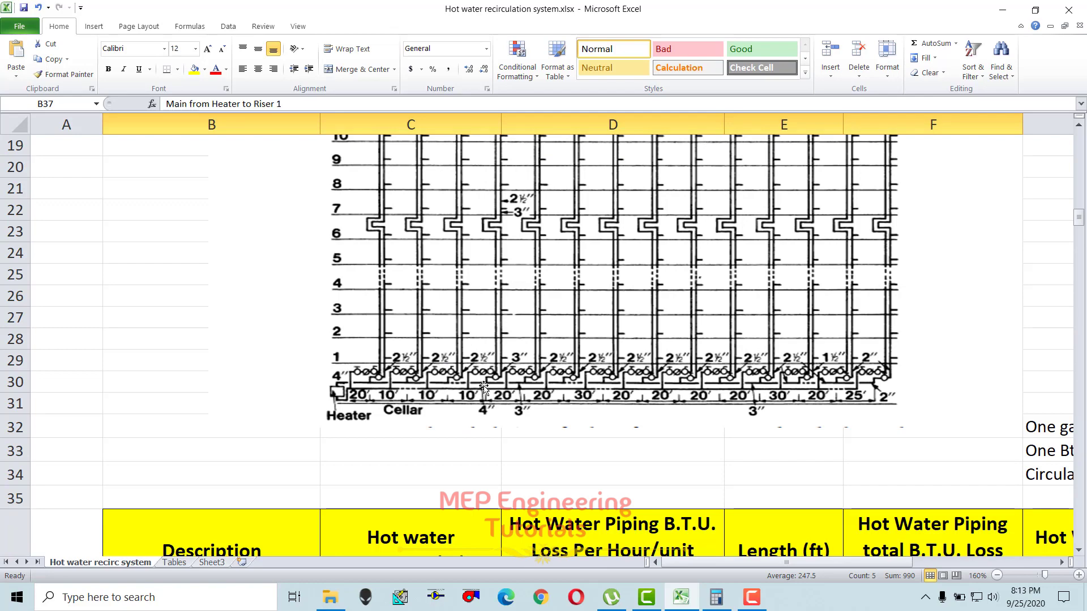
{"action": "scroll", "coordinate": [487, 334], "scroll_direction": "up", "scroll_amount": 6}
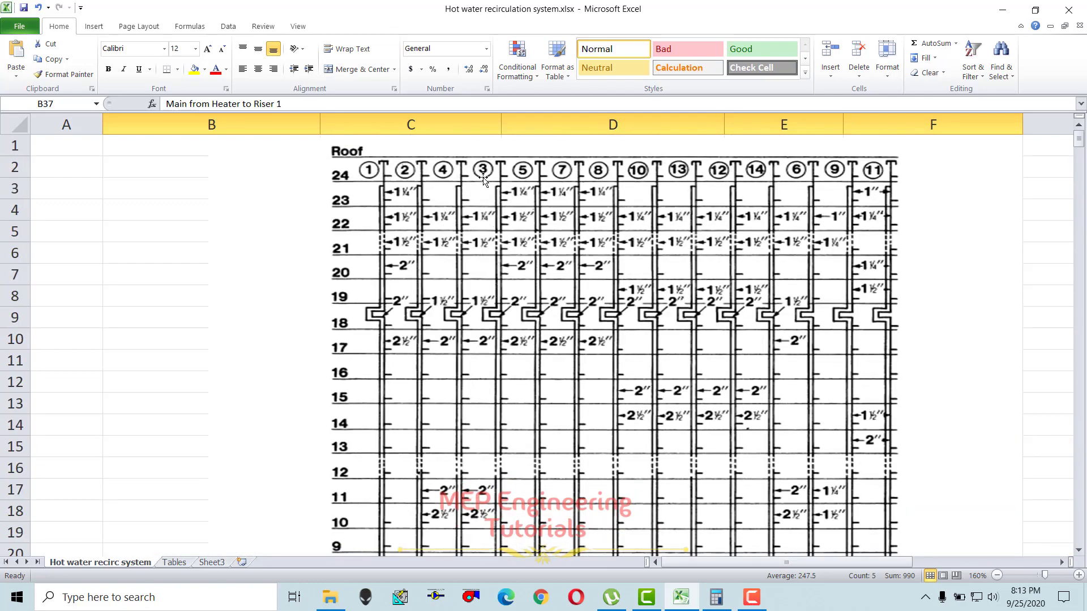
{"action": "scroll", "coordinate": [486, 249], "scroll_direction": "down", "scroll_amount": 2}
{"action": "scroll", "coordinate": [485, 275], "scroll_direction": "down", "scroll_amount": 4}
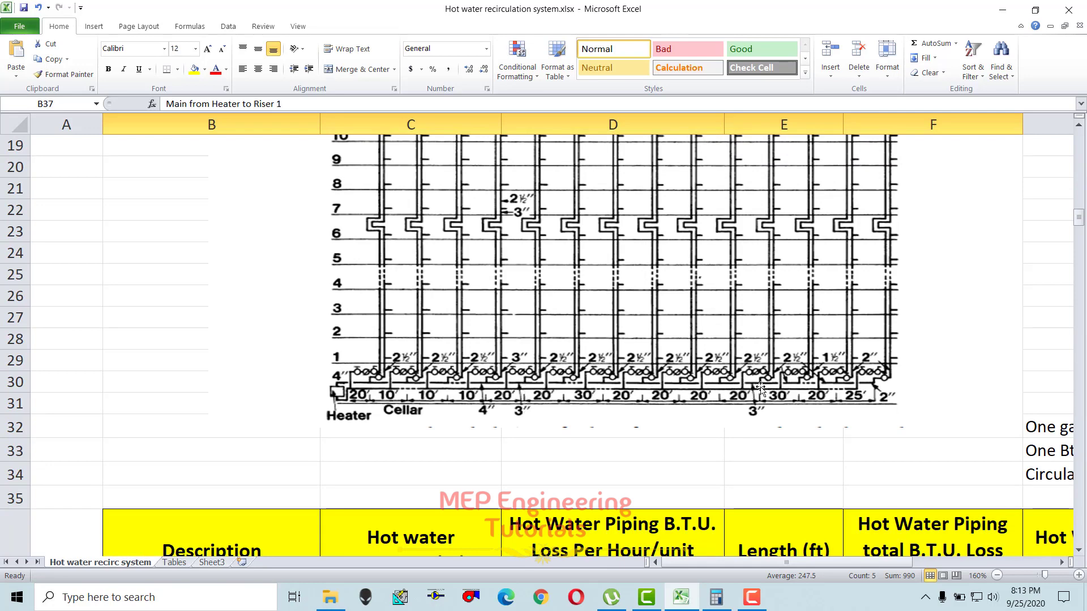
{"action": "scroll", "coordinate": [761, 388], "scroll_direction": "up", "scroll_amount": 6}
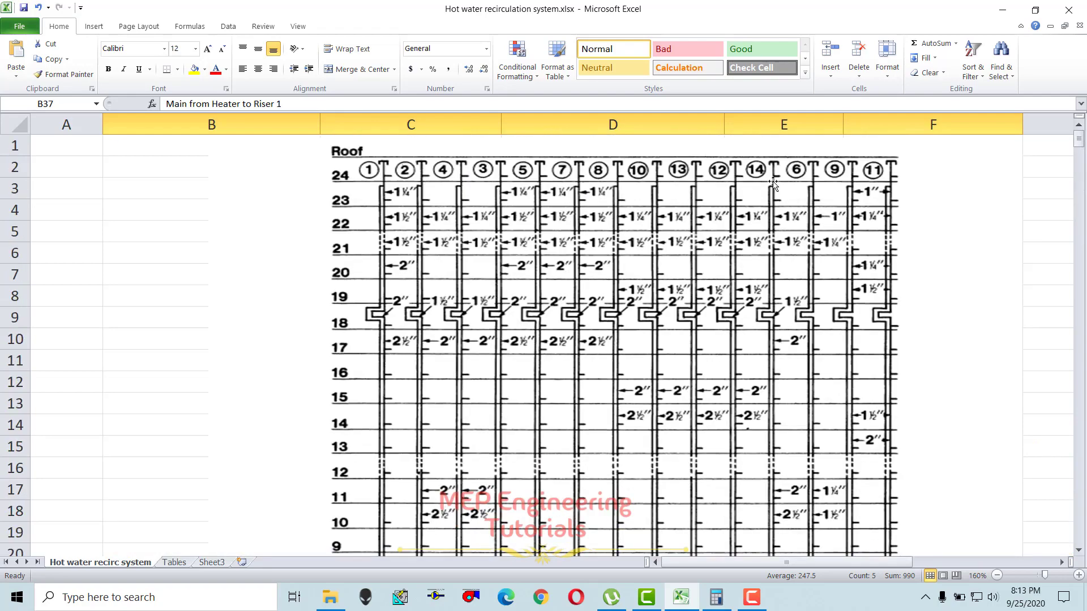
{"action": "scroll", "coordinate": [763, 303], "scroll_direction": "down", "scroll_amount": 6}
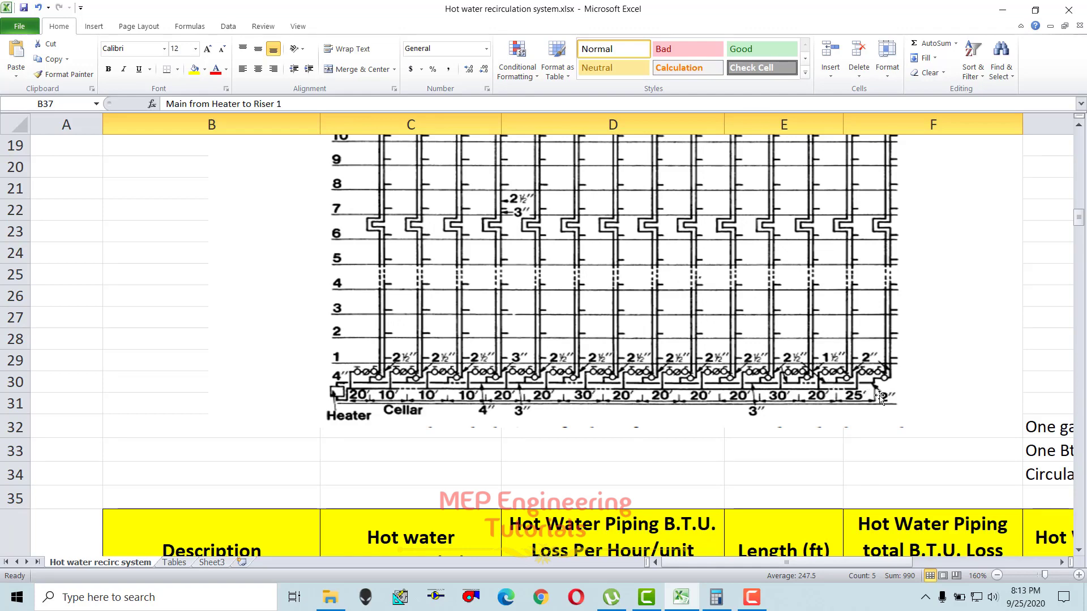
{"action": "scroll", "coordinate": [640, 397], "scroll_direction": "up", "scroll_amount": 2}
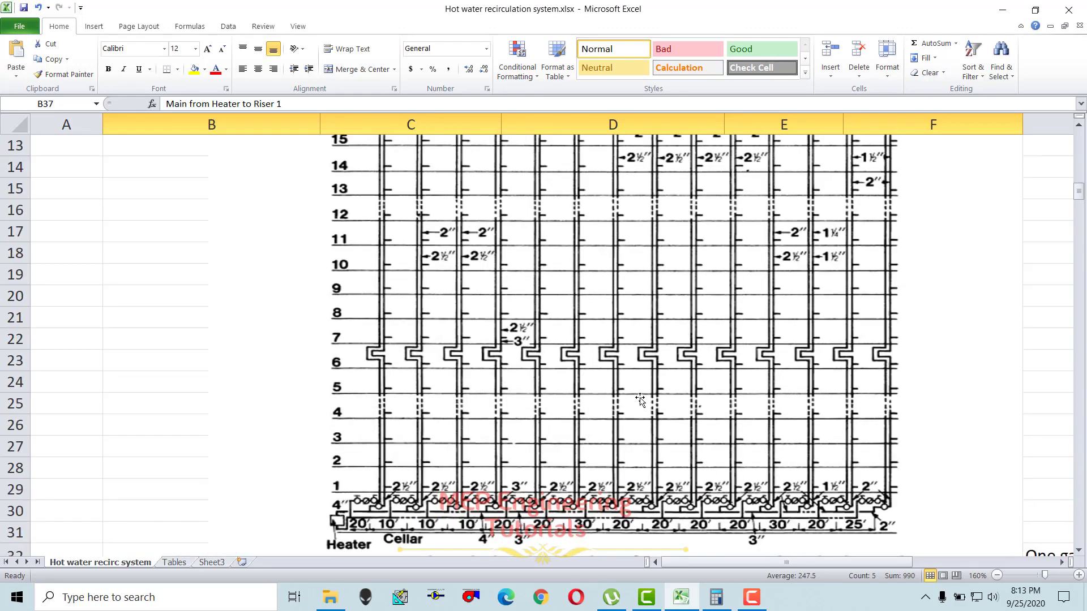
- Check the Heater to Riser 1 pipe size in C37 against the cellar main size in the diagram
{"action": "scroll", "coordinate": [623, 376], "scroll_direction": "down", "scroll_amount": 7}
{"action": "scroll", "coordinate": [501, 346], "scroll_direction": "down", "scroll_amount": 1}
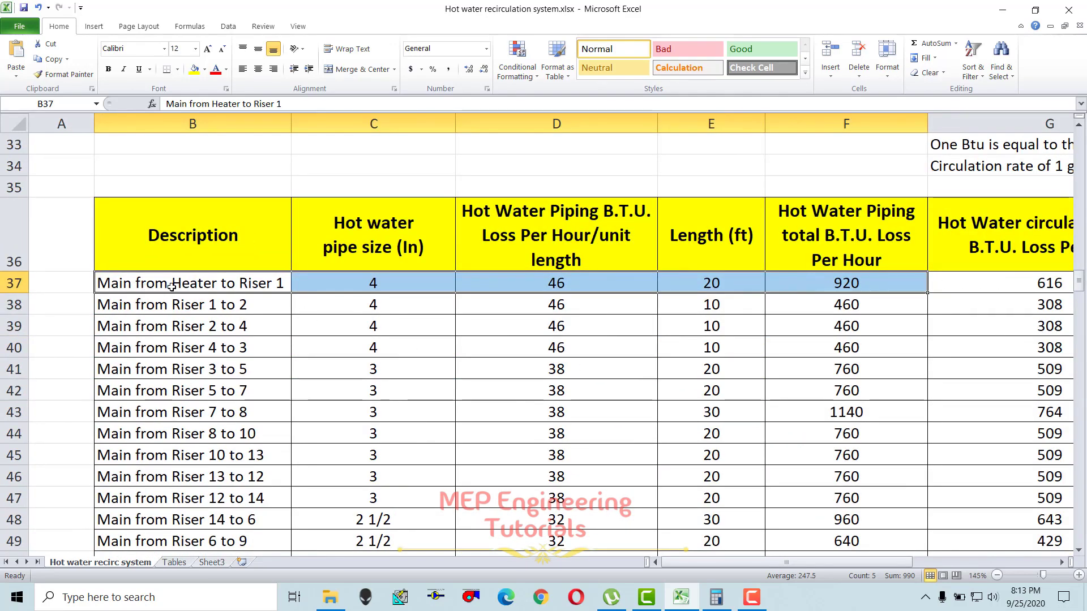
{"action": "scroll", "coordinate": [171, 287], "scroll_direction": "up", "scroll_amount": 3}
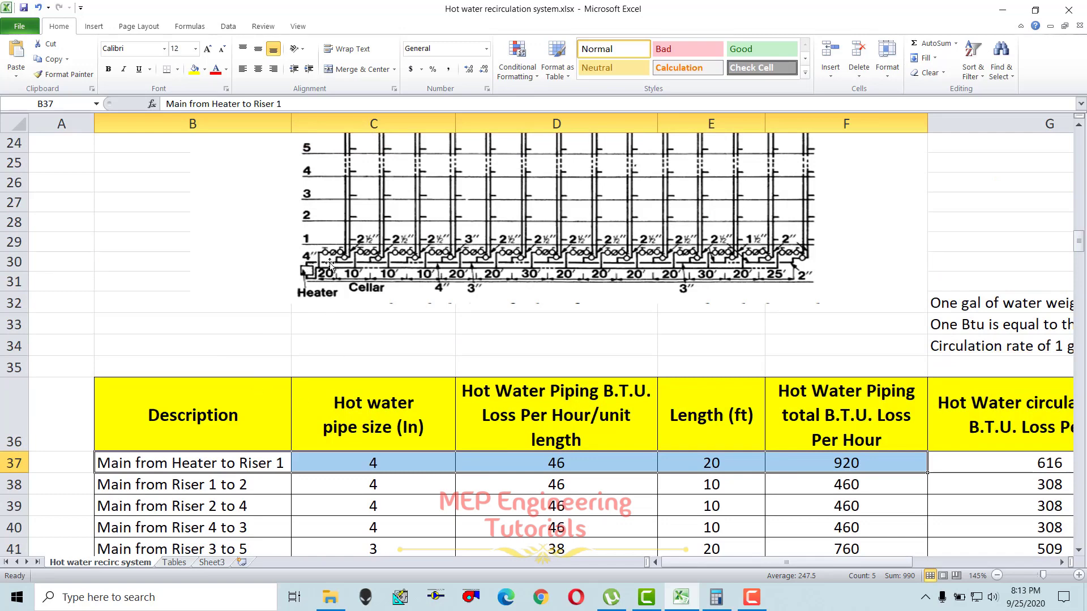
{"action": "left_click", "coordinate": [373, 465]}
{"action": "scroll", "coordinate": [375, 451], "scroll_direction": "down", "scroll_amount": 1}
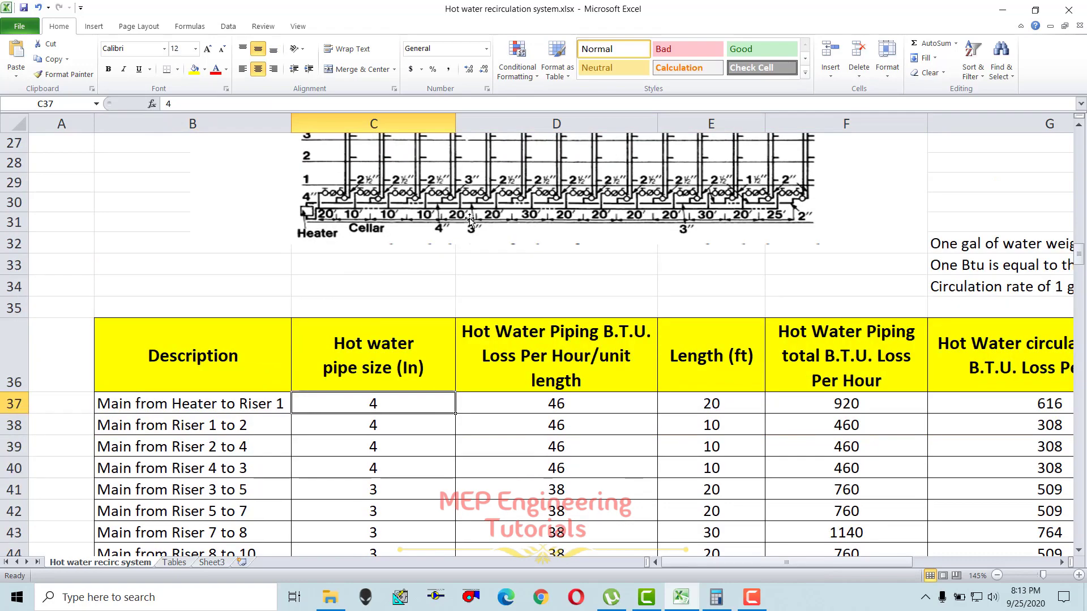
{"action": "scroll", "coordinate": [469, 221], "scroll_direction": "up", "scroll_amount": 1}
{"action": "scroll", "coordinate": [626, 272], "scroll_direction": "down", "scroll_amount": 2}
- Select Main from Riser 1 to 2 in B38, trace it in the diagram, and select its pipe size in C38
{"action": "key", "text": "Down"}
{"action": "left_click", "coordinate": [212, 368]}
{"action": "scroll", "coordinate": [400, 369], "scroll_direction": "up", "scroll_amount": 10}
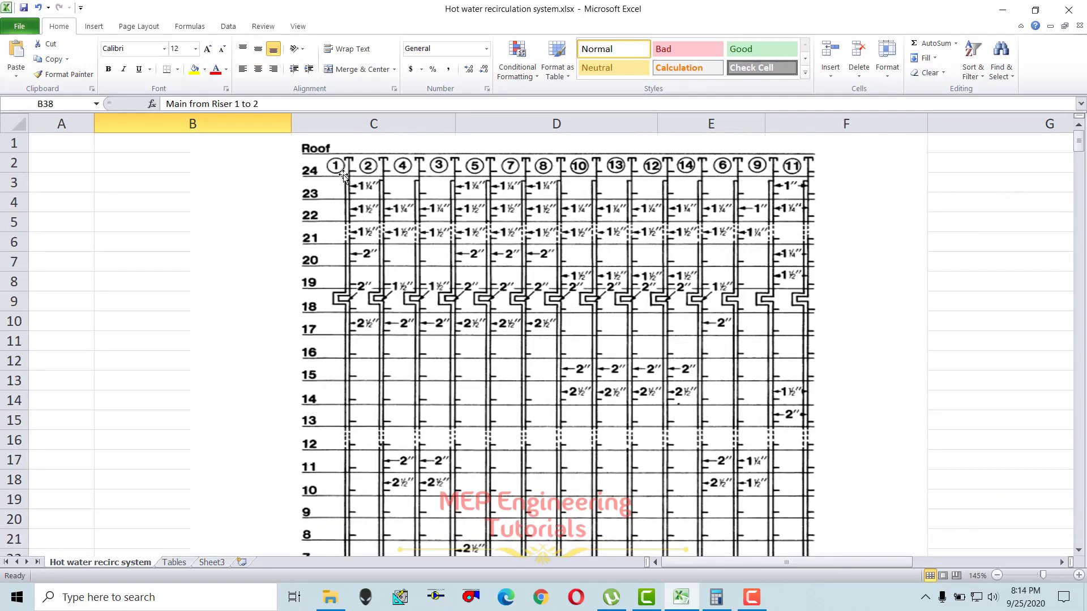
{"action": "scroll", "coordinate": [338, 300], "scroll_direction": "down", "scroll_amount": 5}
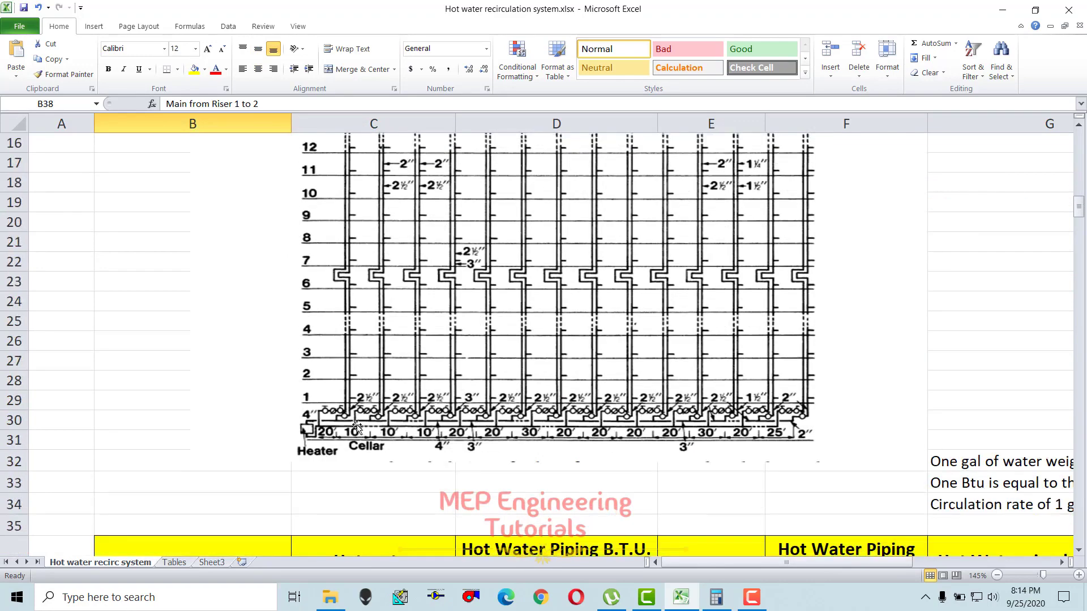
{"action": "scroll", "coordinate": [369, 430], "scroll_direction": "down", "scroll_amount": 4}
{"action": "left_click", "coordinate": [369, 183]}
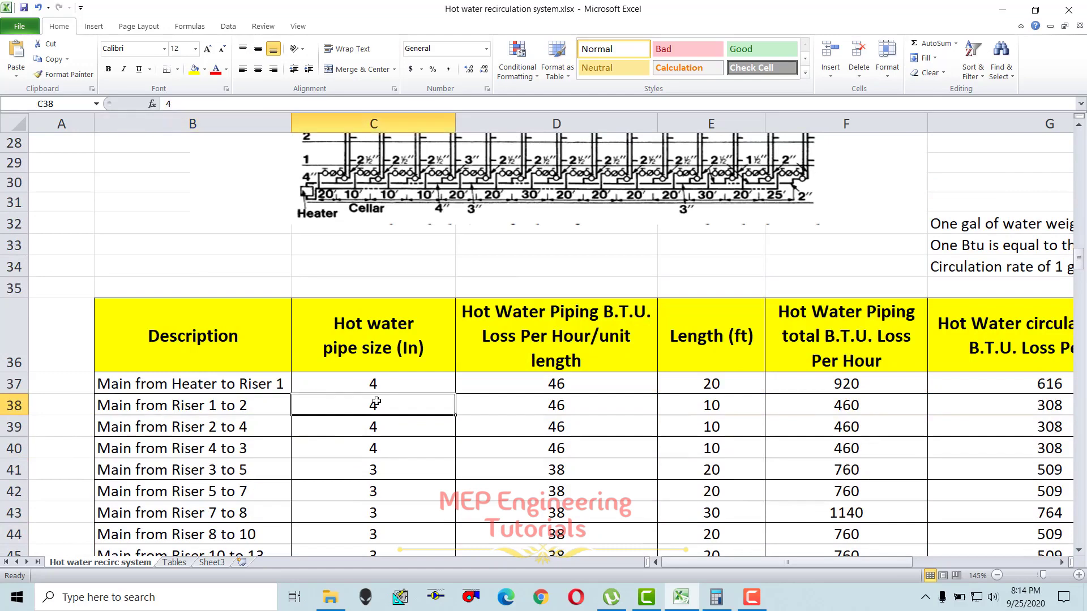
- Highlight the Main from Riser 12 to 14 in B47:C47 and trace its pipe size in the diagram's cellar main
{"action": "scroll", "coordinate": [385, 419], "scroll_direction": "down", "scroll_amount": 2}
{"action": "scroll", "coordinate": [340, 412], "scroll_direction": "down", "scroll_amount": 1}
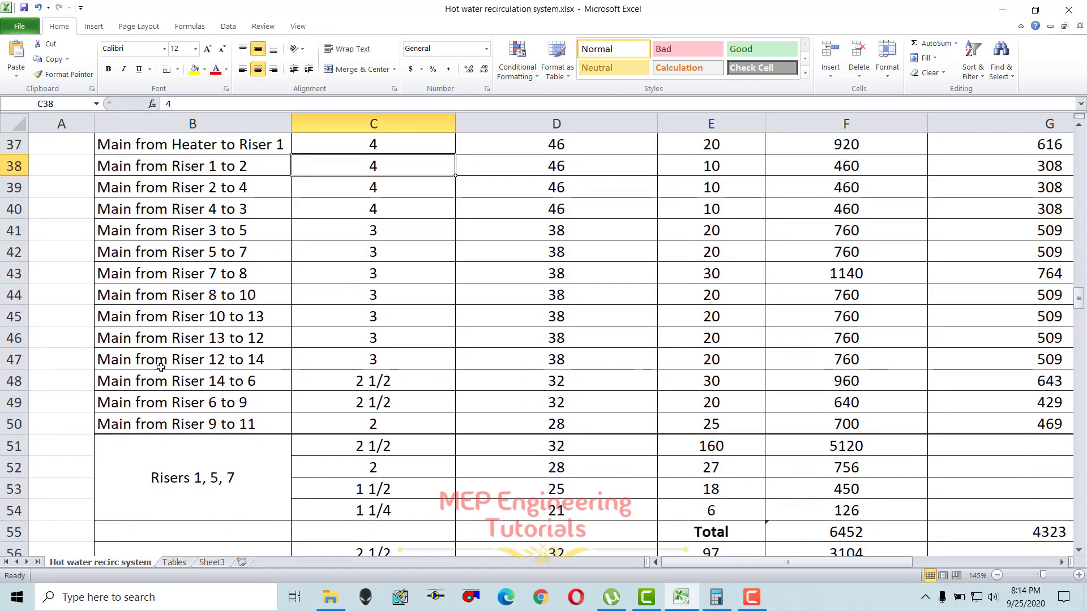
{"action": "left_click_drag", "start_coordinate": [127, 359], "coordinate": [315, 361]}
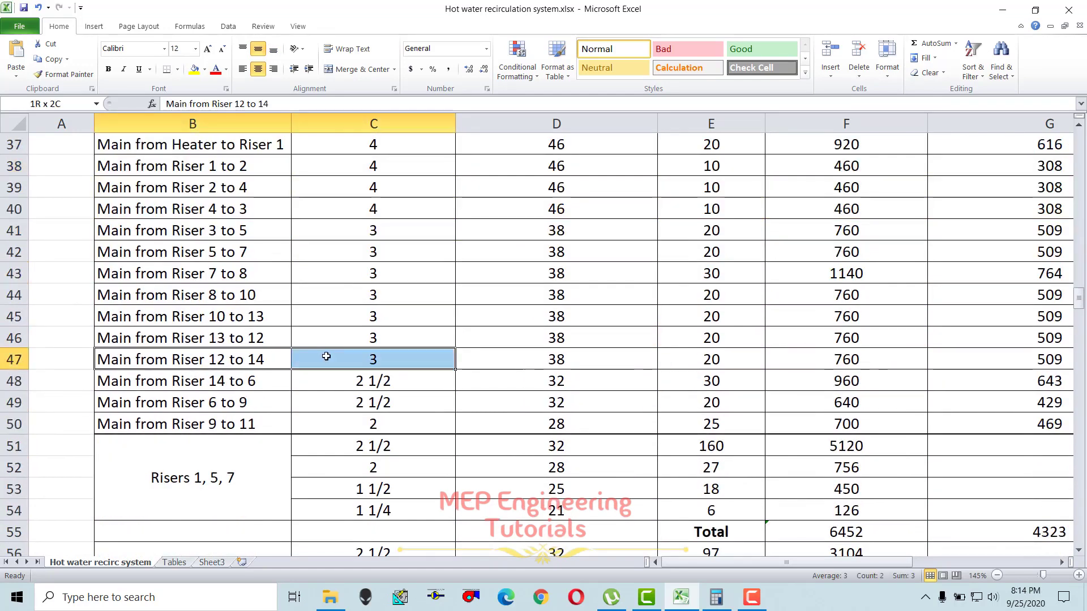
{"action": "left_click", "coordinate": [368, 362]}
{"action": "scroll", "coordinate": [566, 339], "scroll_direction": "up", "scroll_amount": 12}
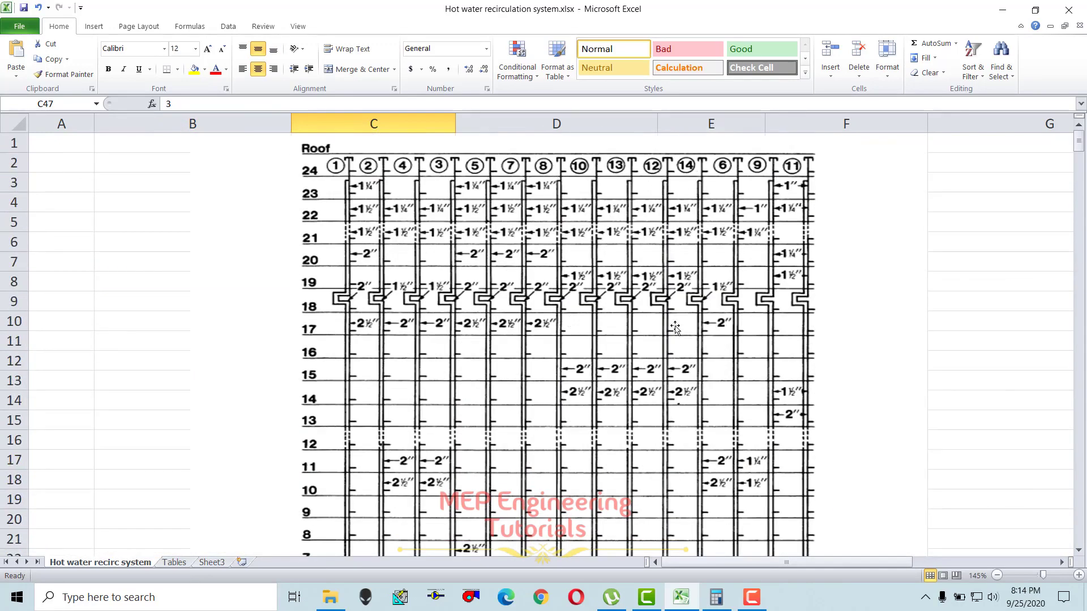
{"action": "scroll", "coordinate": [674, 334], "scroll_direction": "down", "scroll_amount": 5}
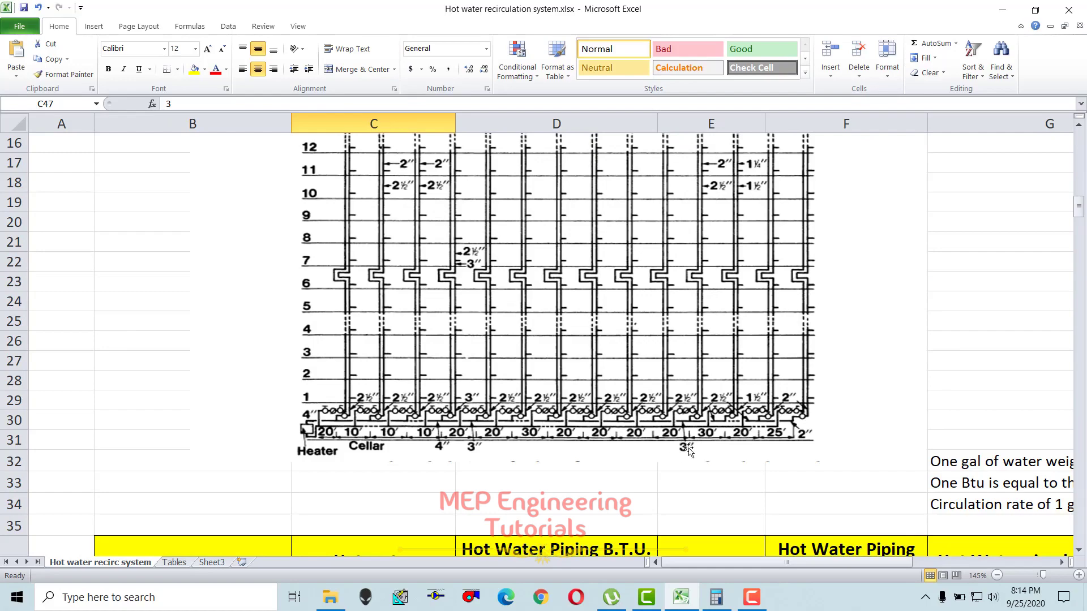
- Review the main pipe sizes in the heat loss table, selecting C45 and C47
{"action": "scroll", "coordinate": [685, 451], "scroll_direction": "down", "scroll_amount": 6}
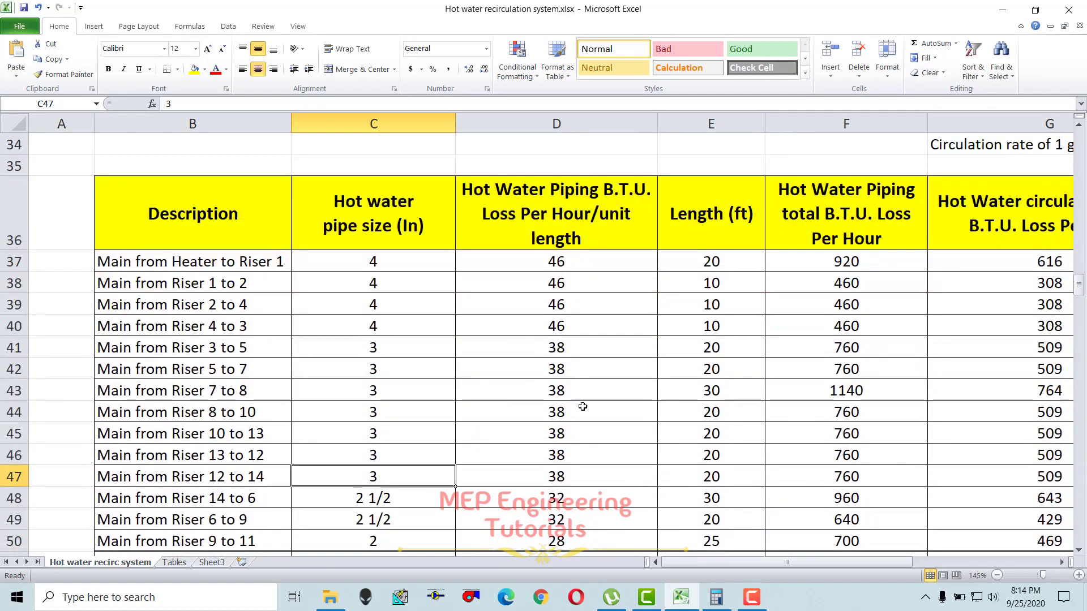
{"action": "left_click", "coordinate": [387, 437]}
{"action": "scroll", "coordinate": [386, 436], "scroll_direction": "down", "scroll_amount": 3}
{"action": "scroll", "coordinate": [369, 279], "scroll_direction": "up", "scroll_amount": 2}
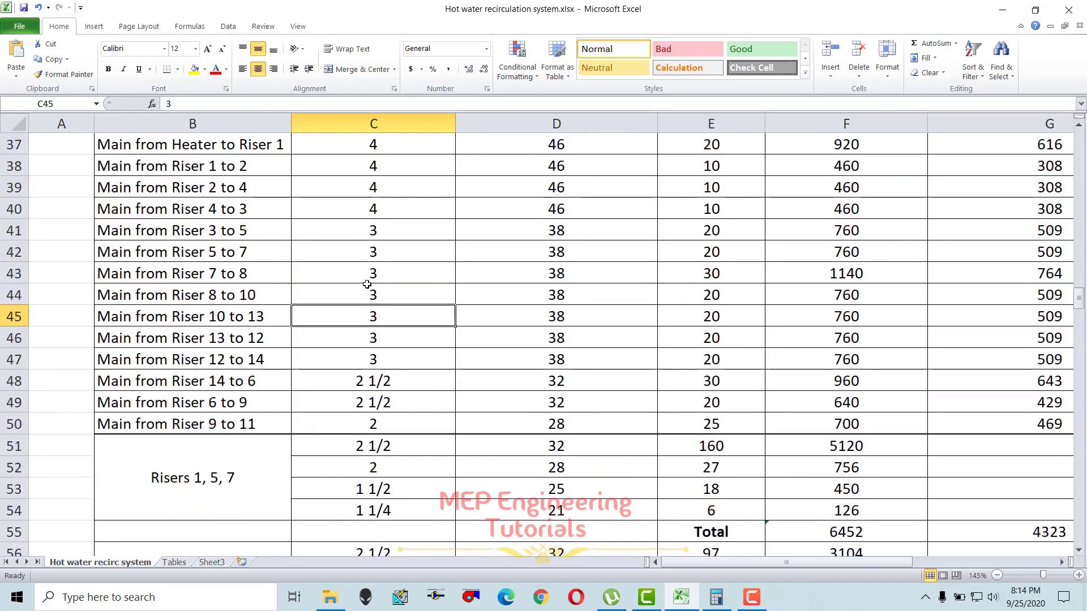
{"action": "scroll", "coordinate": [367, 284], "scroll_direction": "down", "scroll_amount": 1}
{"action": "scroll", "coordinate": [363, 286], "scroll_direction": "down", "scroll_amount": 1}
{"action": "scroll", "coordinate": [340, 308], "scroll_direction": "up", "scroll_amount": 1}
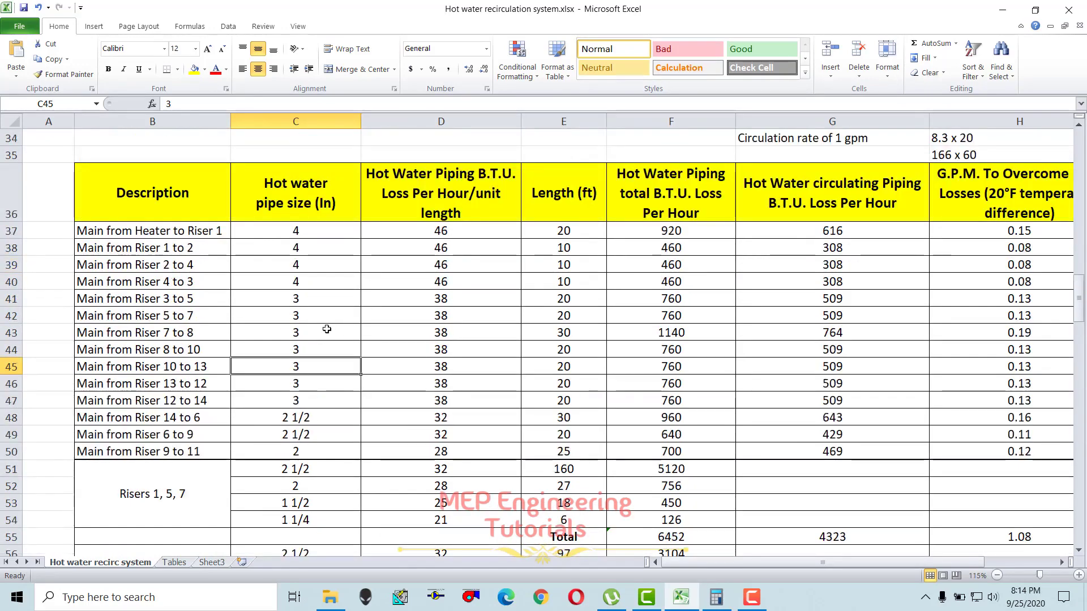
{"action": "left_click", "coordinate": [311, 398]}
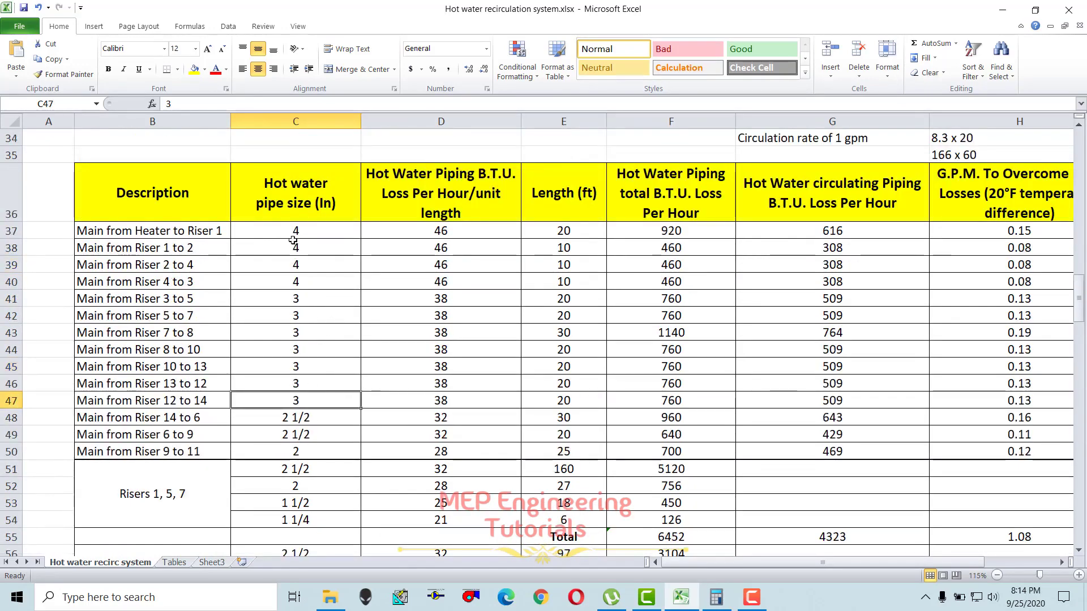
- Select the unit heat loss cells from D39 up to D37 and examine the Piping Heat Loss chart on the Tables sheet
{"action": "scroll", "coordinate": [293, 248], "scroll_direction": "down", "scroll_amount": 1}
{"action": "left_click", "coordinate": [403, 272]}
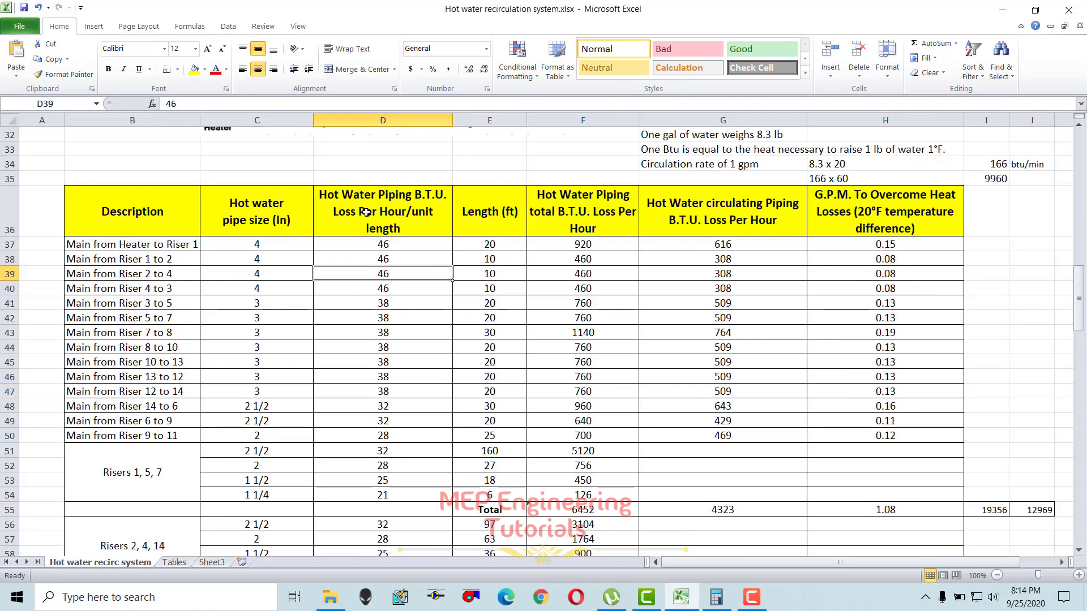
{"action": "left_click", "coordinate": [407, 258]}
{"action": "left_click", "coordinate": [400, 246]}
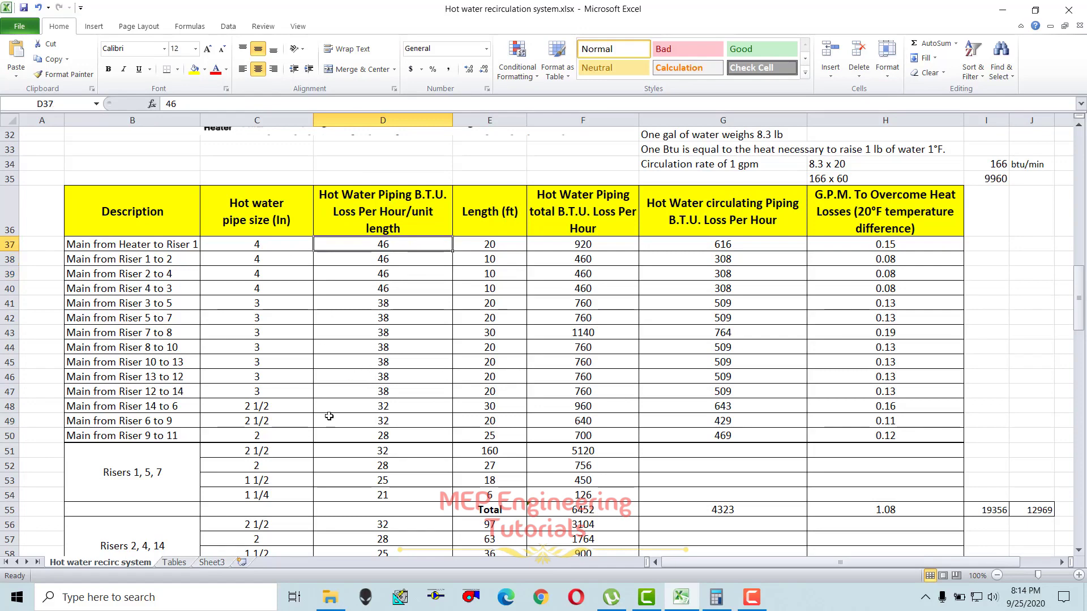
{"action": "left_click", "coordinate": [173, 562]}
{"action": "left_click", "coordinate": [166, 277]}
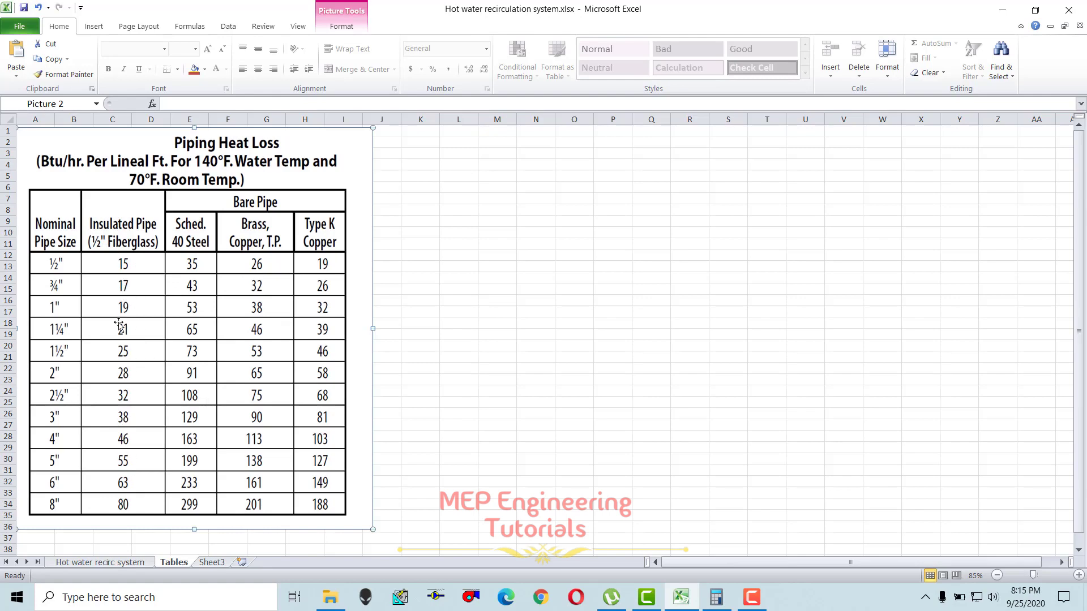
- Compare pipe size C37 with unit heat loss D37 on the Hot water recirc system sheet, and reopen the Tables sheet's heat loss chart
{"action": "left_click", "coordinate": [100, 562]}
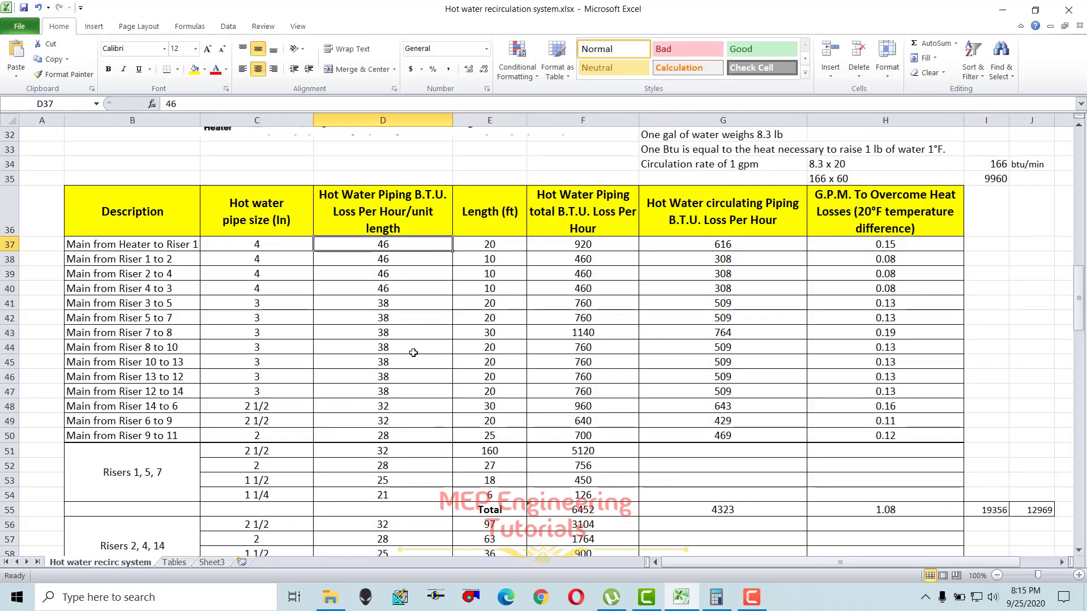
{"action": "left_click", "coordinate": [261, 245]}
{"action": "left_click", "coordinate": [353, 247]}
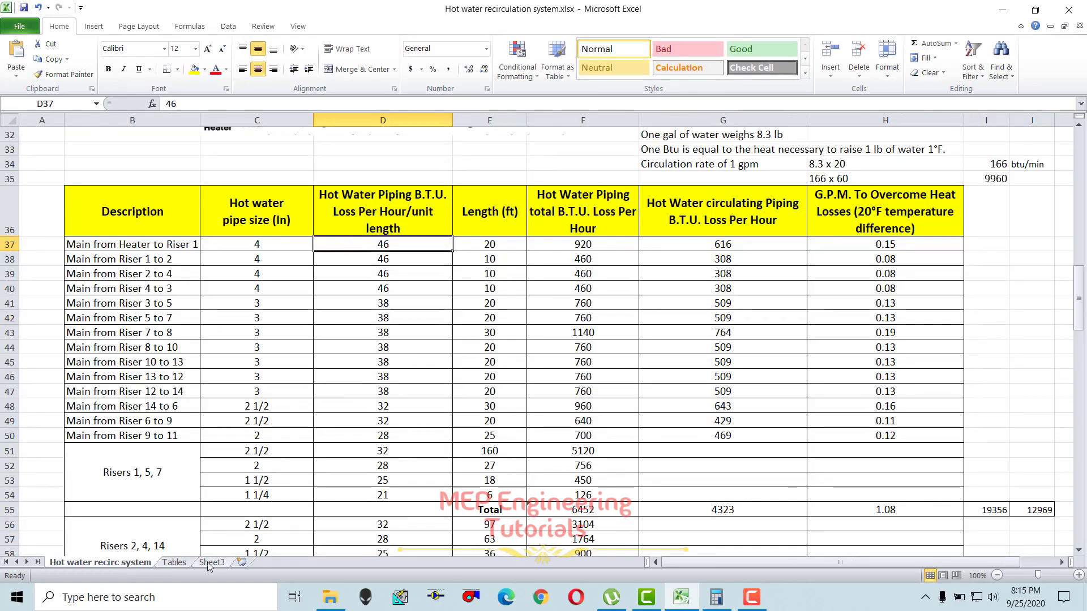
{"action": "left_click", "coordinate": [174, 562]}
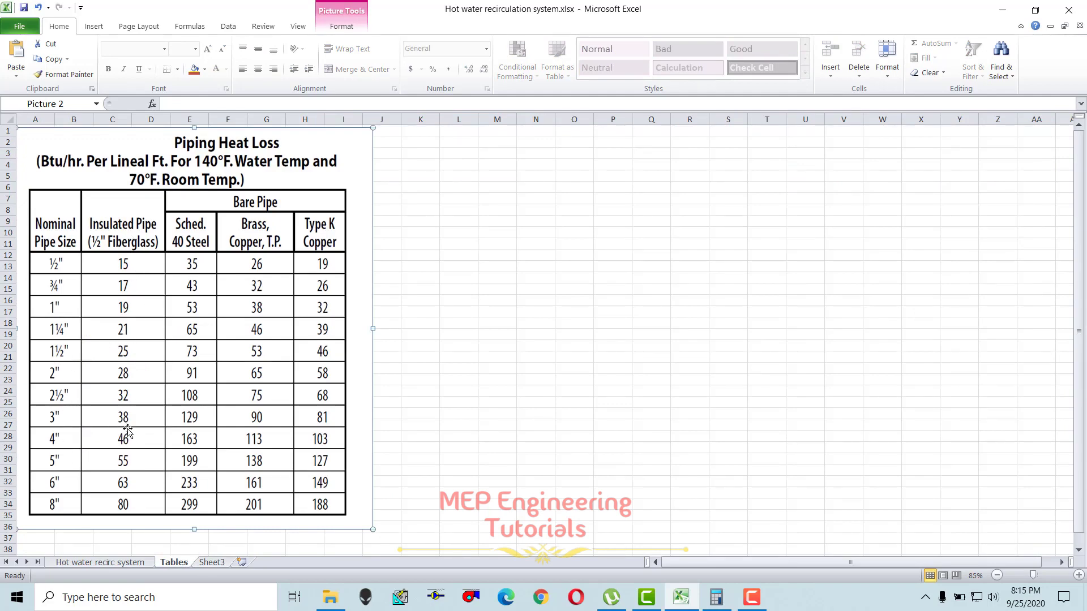
- Compare main pipe sizes C43 and C50 with the Piping Heat Loss chart on the Tables sheet, and select unit loss D50
{"action": "left_click", "coordinate": [128, 564]}
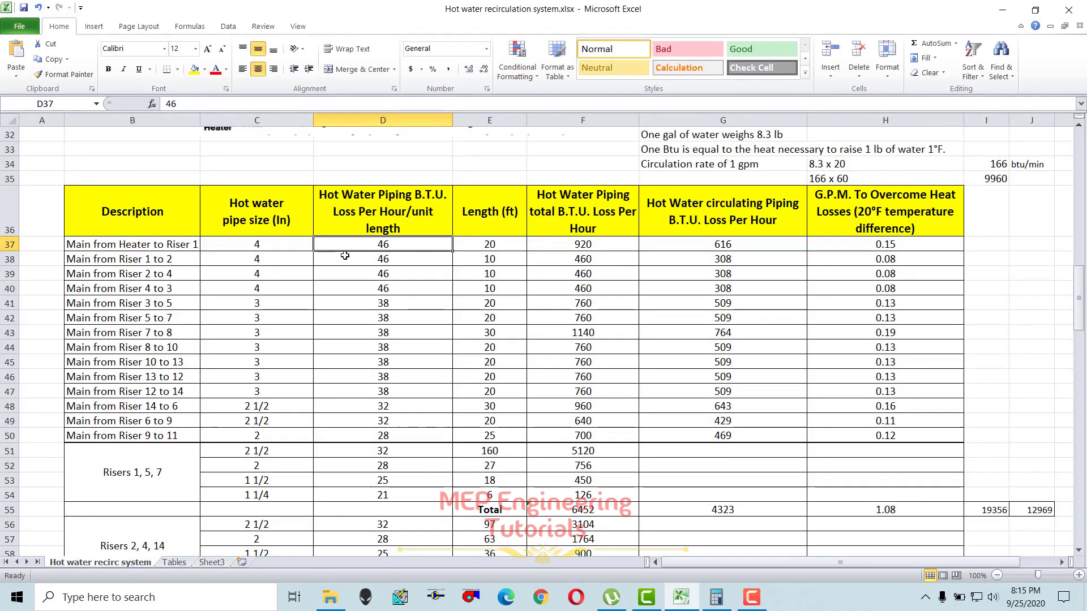
{"action": "left_click", "coordinate": [263, 334]}
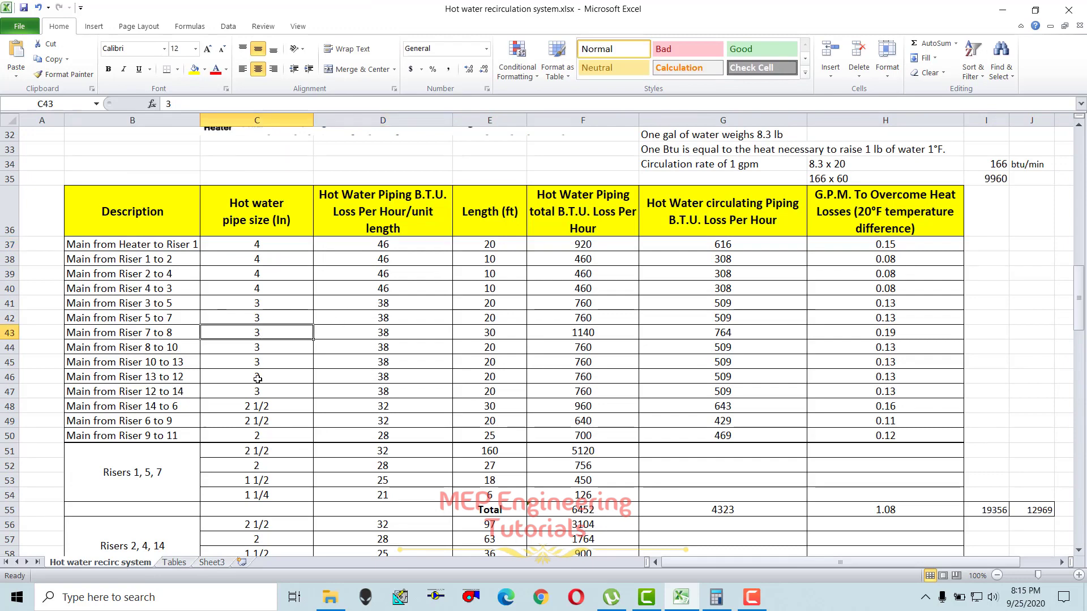
{"action": "left_click", "coordinate": [260, 439]}
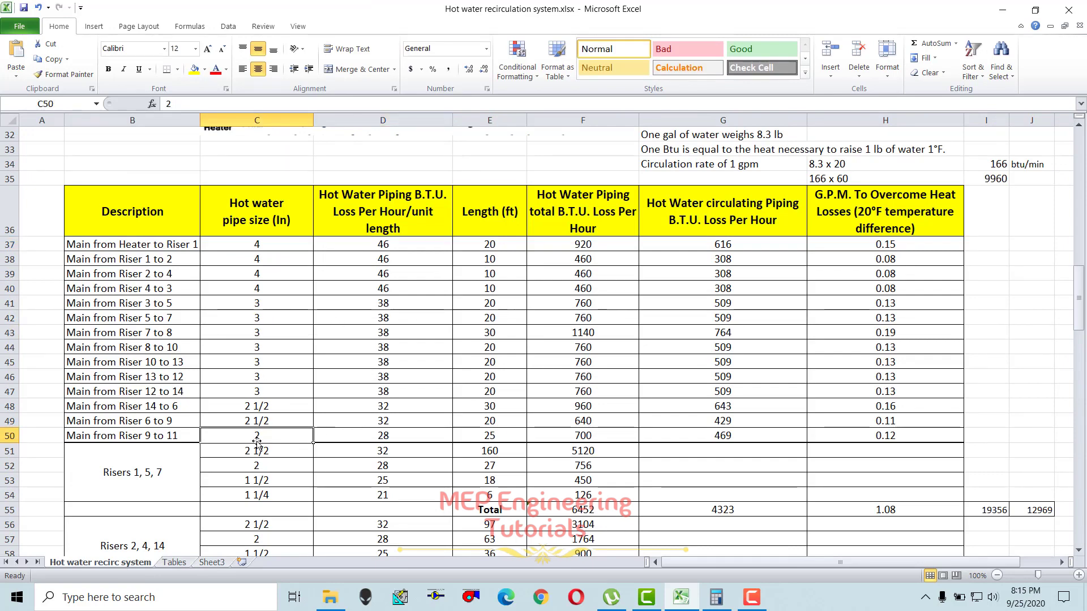
{"action": "left_click", "coordinate": [174, 562]}
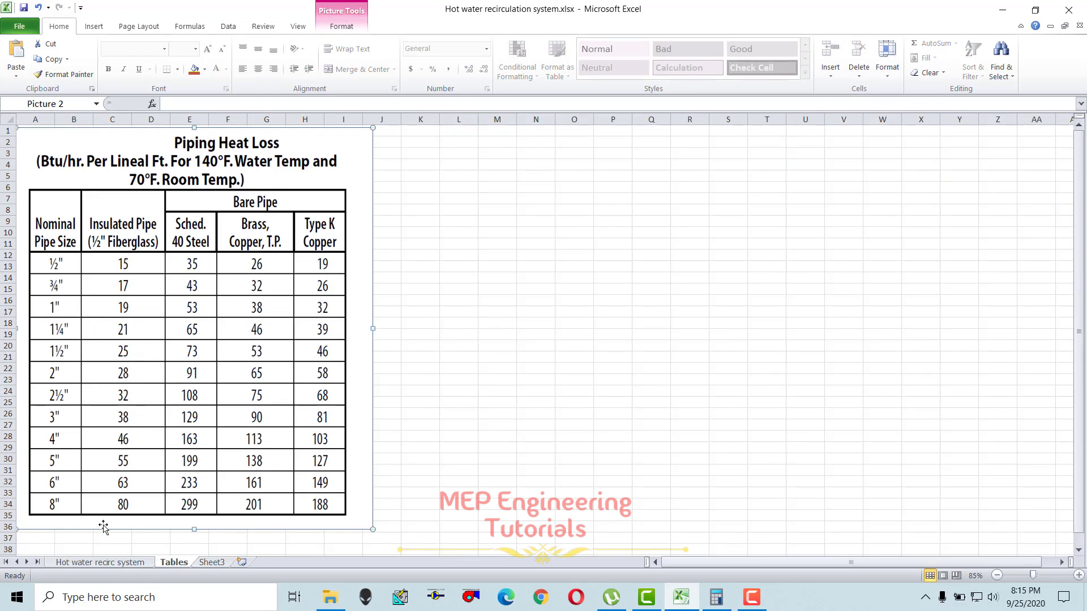
{"action": "left_click", "coordinate": [97, 562]}
{"action": "left_click", "coordinate": [391, 435]}
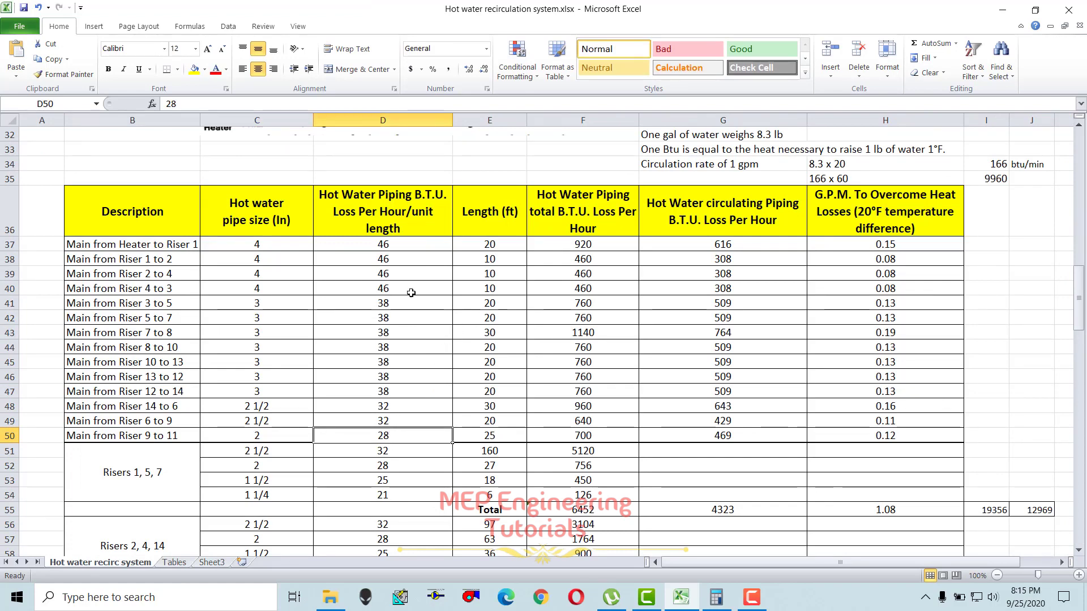
- Highlight the main pipe lengths in E37:E50 and look up the matching segment lengths along the riser diagram's cellar main
{"action": "left_click", "coordinate": [497, 264]}
{"action": "left_click_drag", "start_coordinate": [483, 243], "coordinate": [503, 435]}
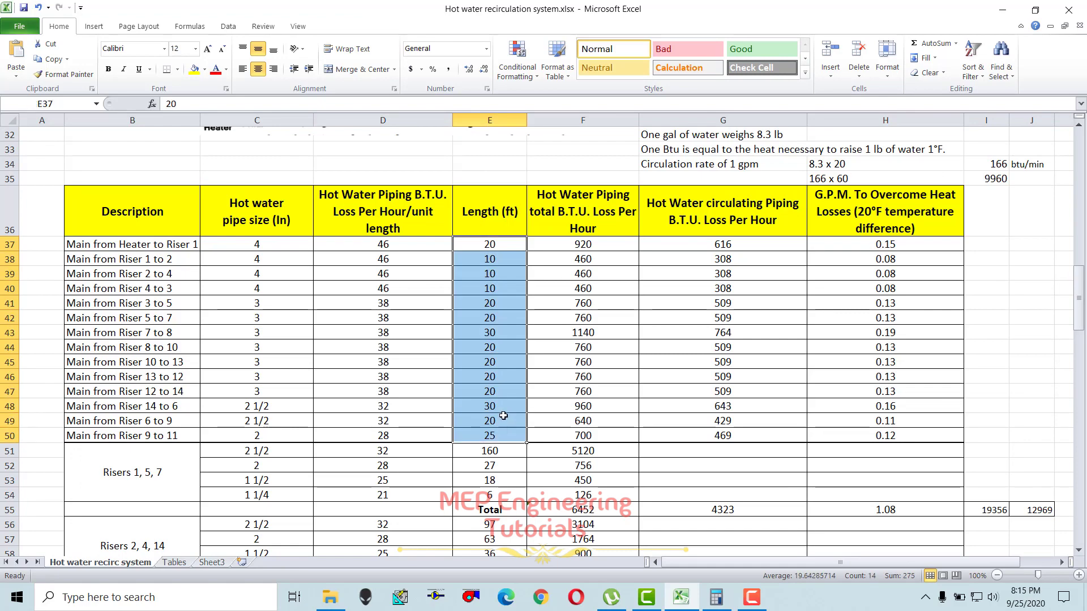
{"action": "scroll", "coordinate": [504, 416], "scroll_direction": "up", "scroll_amount": 1}
{"action": "left_click", "coordinate": [416, 398]}
{"action": "scroll", "coordinate": [415, 399], "scroll_direction": "up", "scroll_amount": 4}
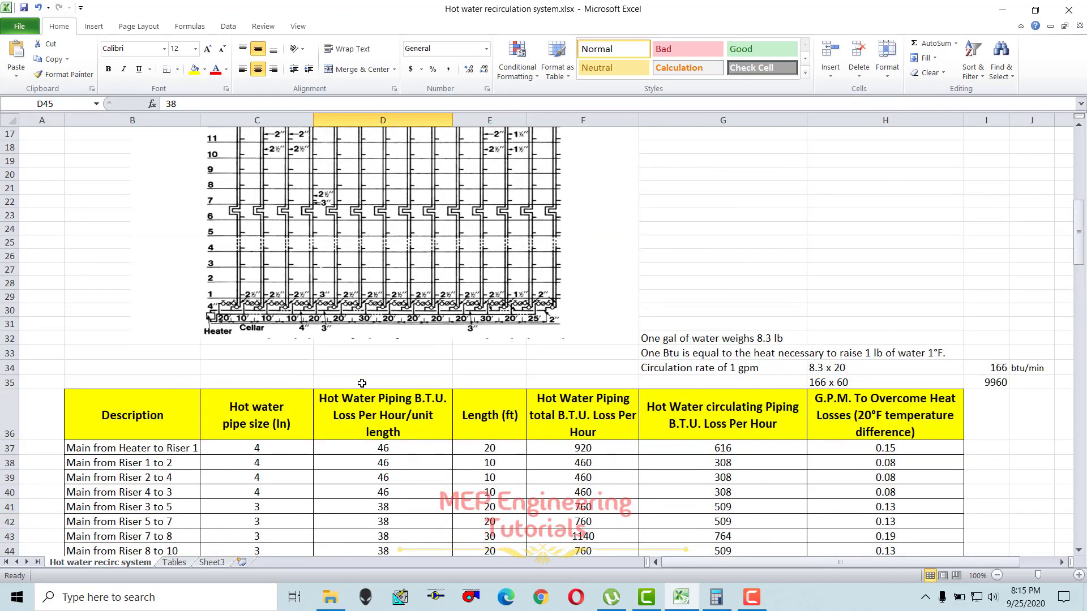
{"action": "scroll", "coordinate": [366, 383], "scroll_direction": "up", "scroll_amount": 2}
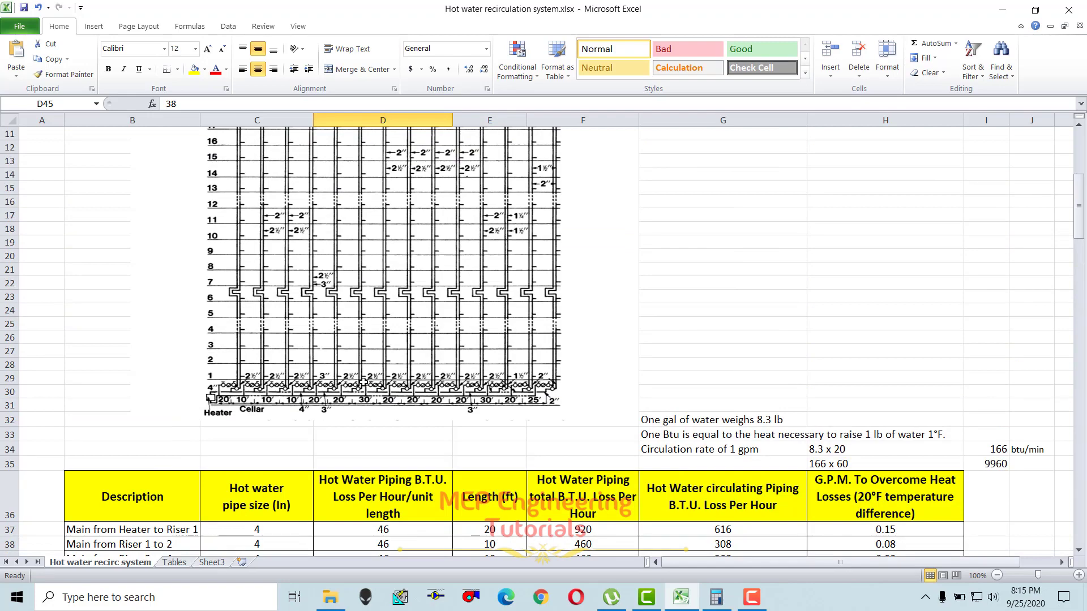
{"action": "scroll", "coordinate": [298, 386], "scroll_direction": "up", "scroll_amount": 1}
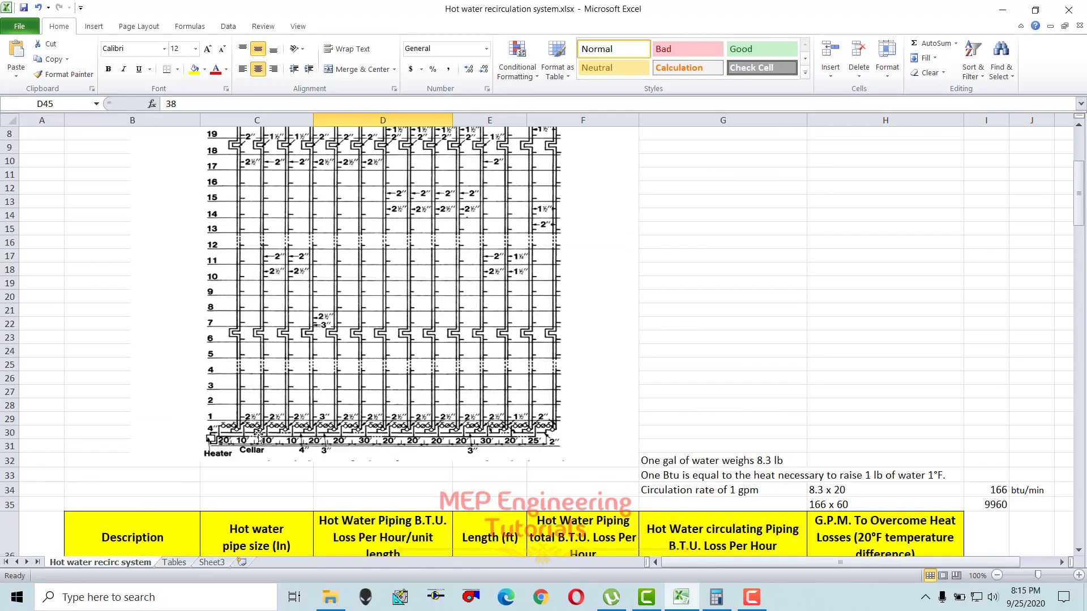
{"action": "scroll", "coordinate": [272, 436], "scroll_direction": "down", "scroll_amount": 4}
- Check lengths E37, E40 and E41 against the diagram's cellar main and highlight the whole E37:E50 length range
{"action": "left_click", "coordinate": [494, 450]}
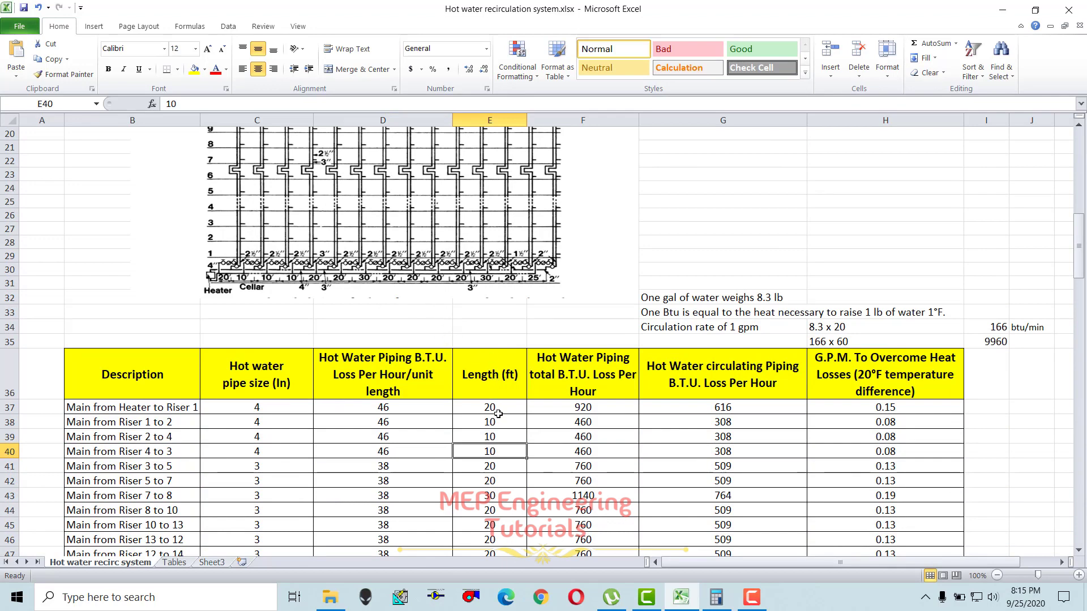
{"action": "scroll", "coordinate": [498, 414], "scroll_direction": "down", "scroll_amount": 2}
{"action": "left_click_drag", "start_coordinate": [495, 326], "coordinate": [496, 516]}
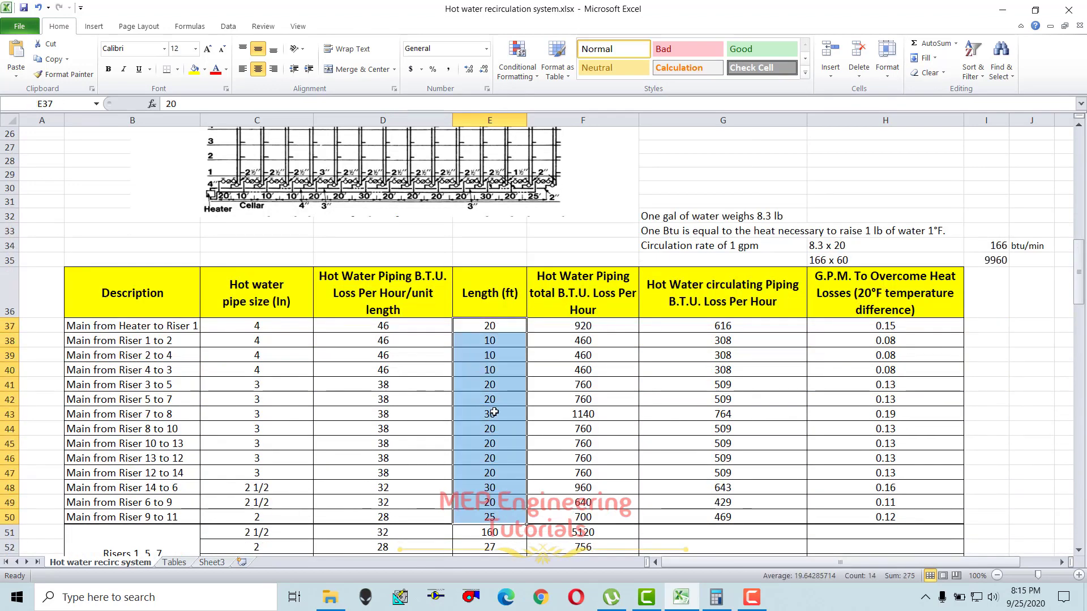
{"action": "left_click", "coordinate": [494, 329]}
{"action": "left_click", "coordinate": [494, 385]}
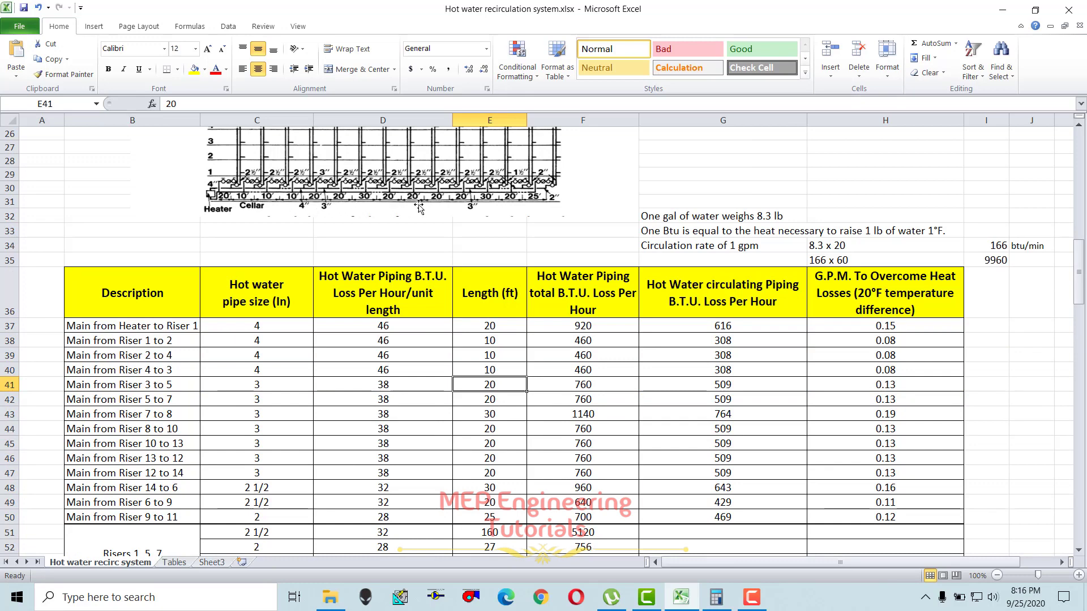
{"action": "left_click_drag", "start_coordinate": [504, 331], "coordinate": [506, 513]}
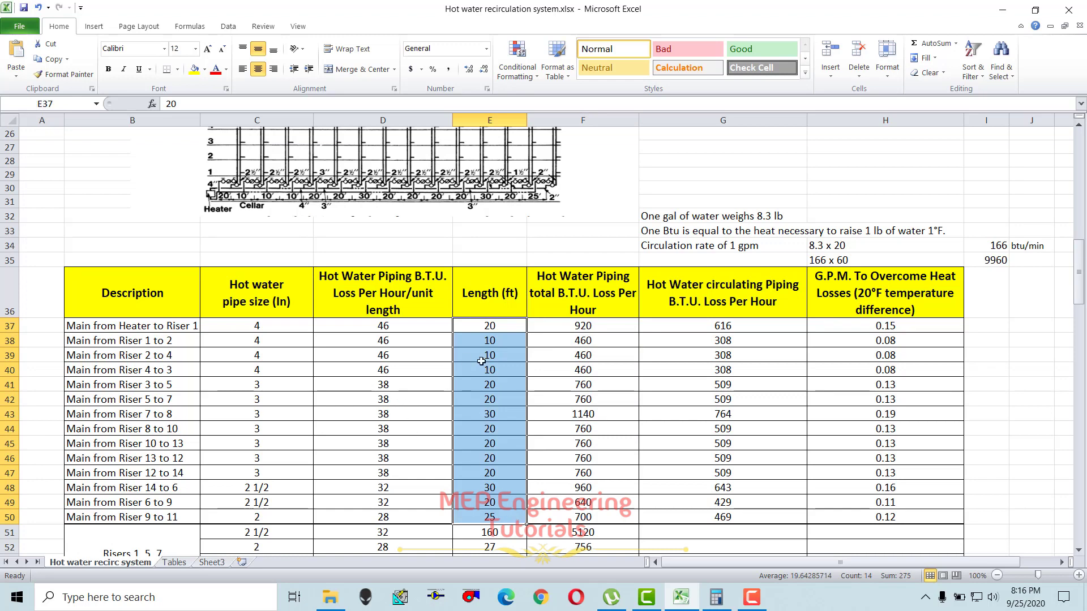
{"action": "left_click_drag", "start_coordinate": [504, 327], "coordinate": [501, 518]}
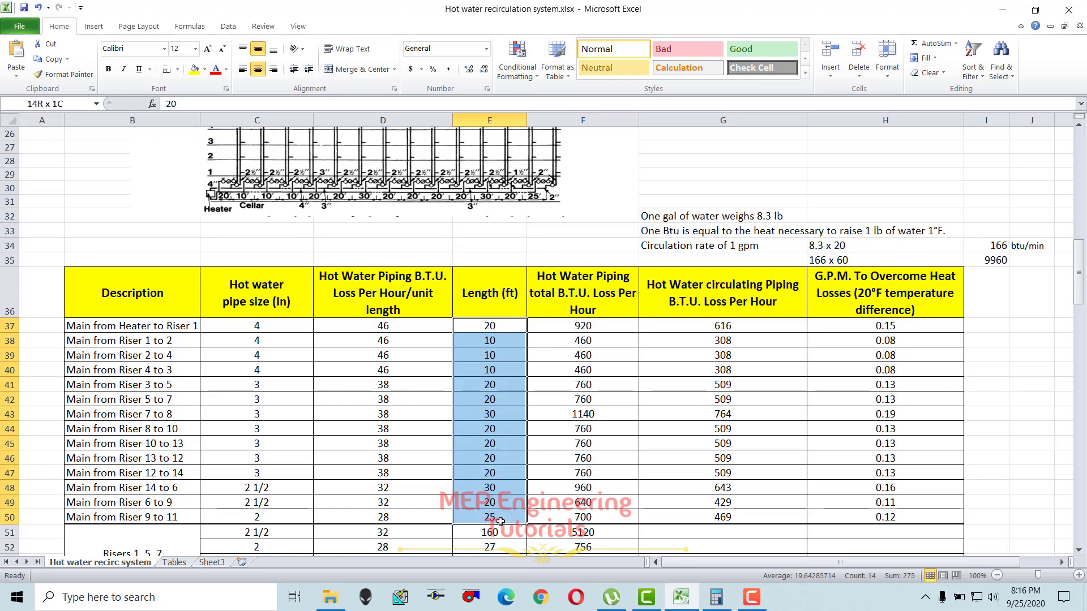
- Select the total B.T.U. loss header F36 and highlight F37:F50, lengths E37:E50 and unit losses D37:D50 in turn
{"action": "left_click", "coordinate": [569, 404]}
{"action": "left_click", "coordinate": [584, 307]}
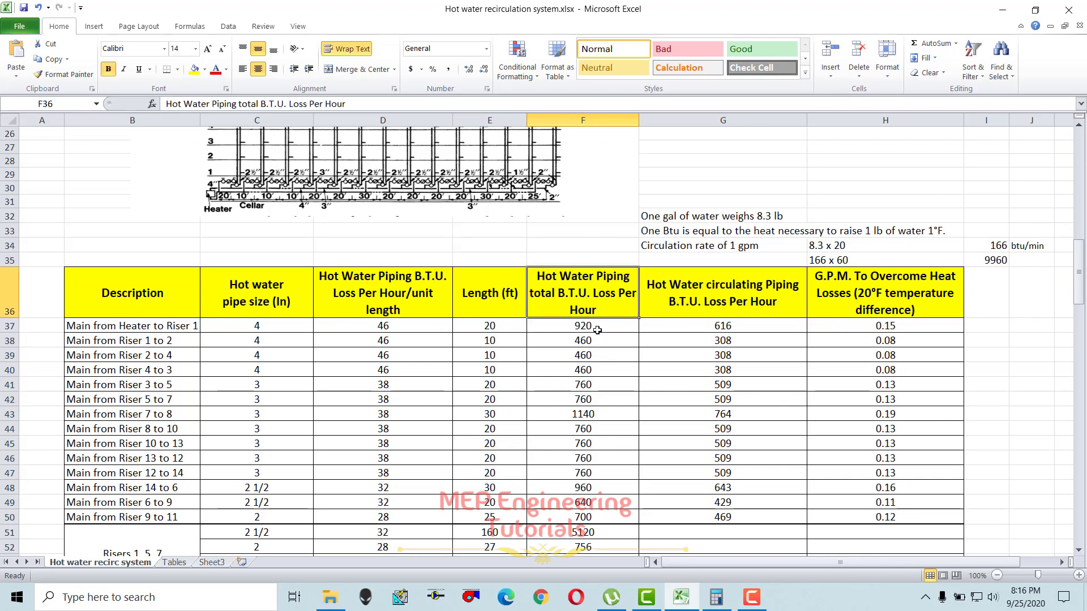
{"action": "left_click_drag", "start_coordinate": [595, 288], "coordinate": [589, 477]}
{"action": "left_click_drag", "start_coordinate": [500, 290], "coordinate": [499, 475]}
{"action": "left_click_drag", "start_coordinate": [396, 286], "coordinate": [391, 477]}
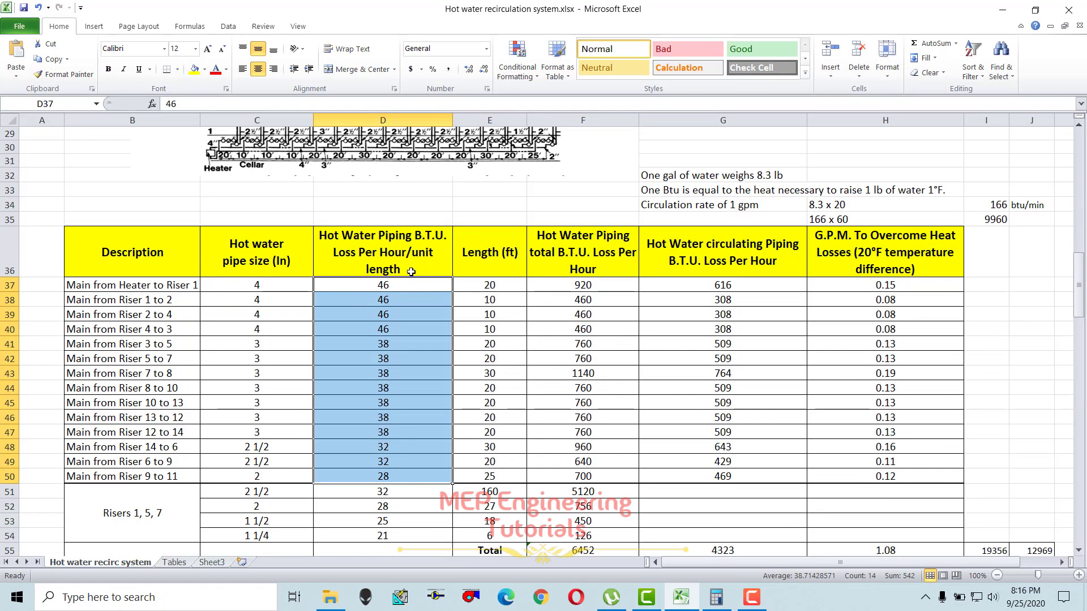
- Inspect the total heat loss formulas in F37 and F42, leaving both as they are
{"action": "double_click", "coordinate": [583, 286]}
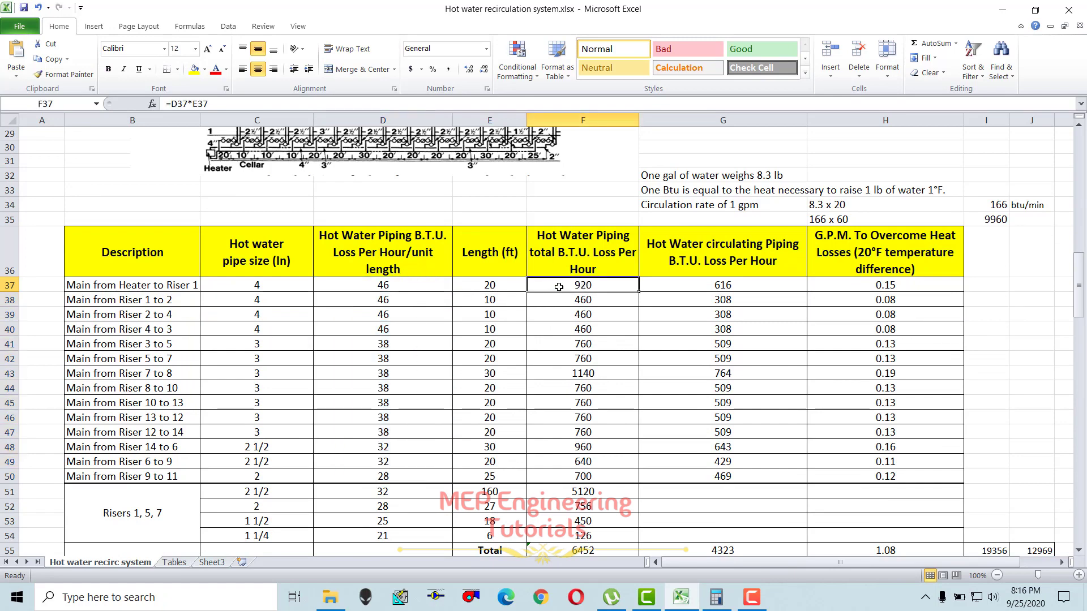
{"action": "key", "text": "Return"}
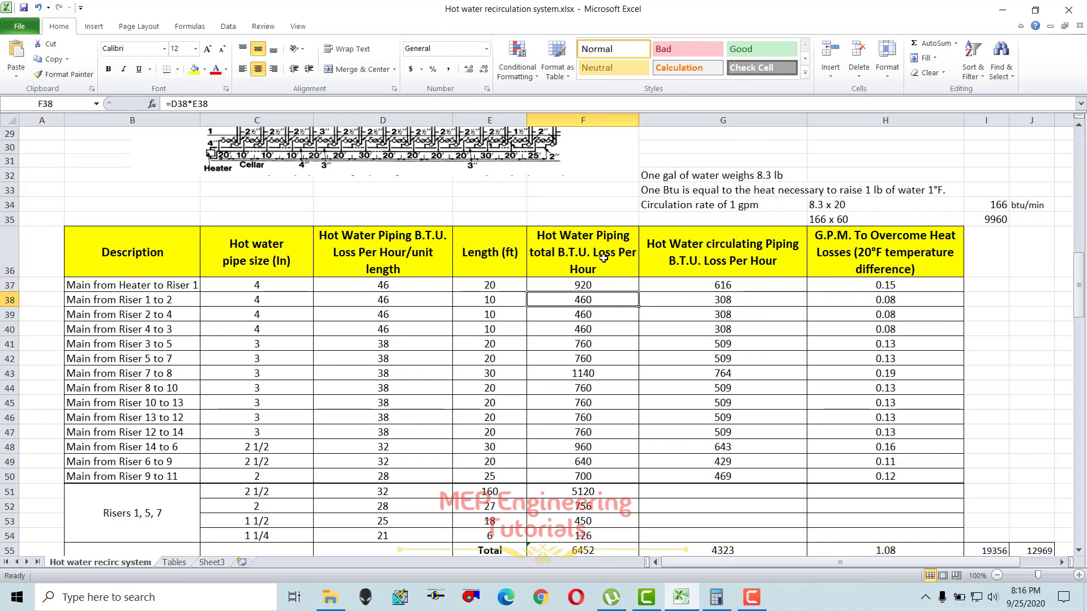
{"action": "left_click", "coordinate": [577, 333]}
{"action": "left_click", "coordinate": [544, 357]}
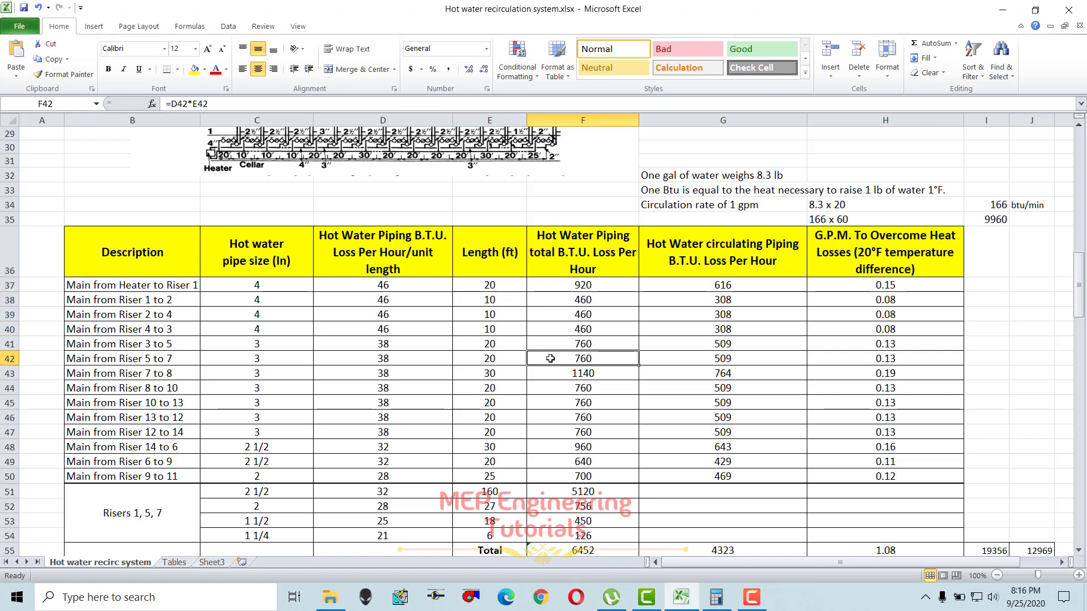
{"action": "double_click", "coordinate": [556, 359]}
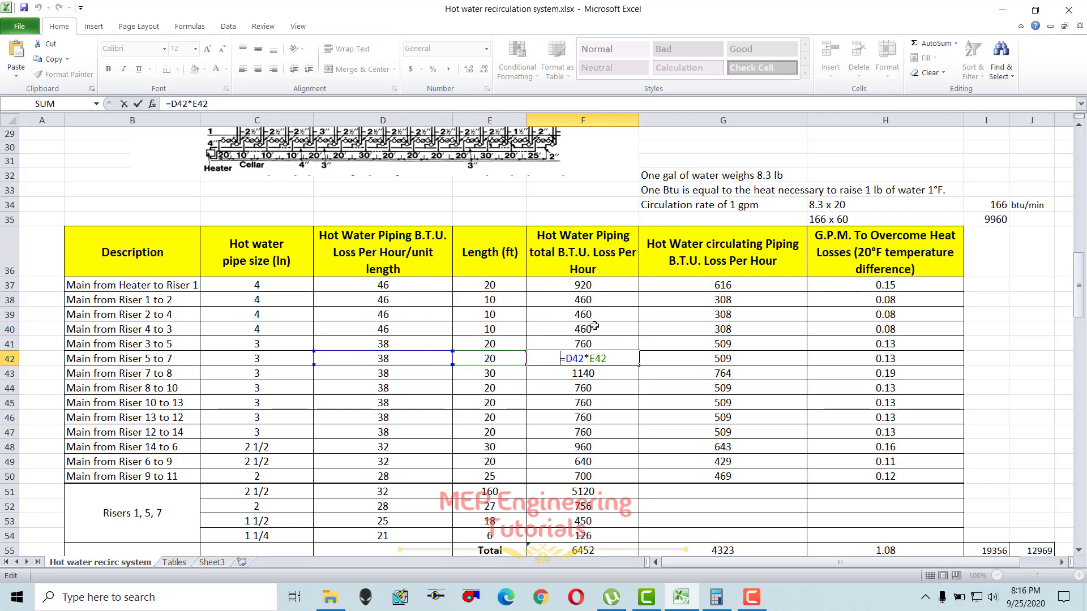
{"action": "key", "text": "Return"}
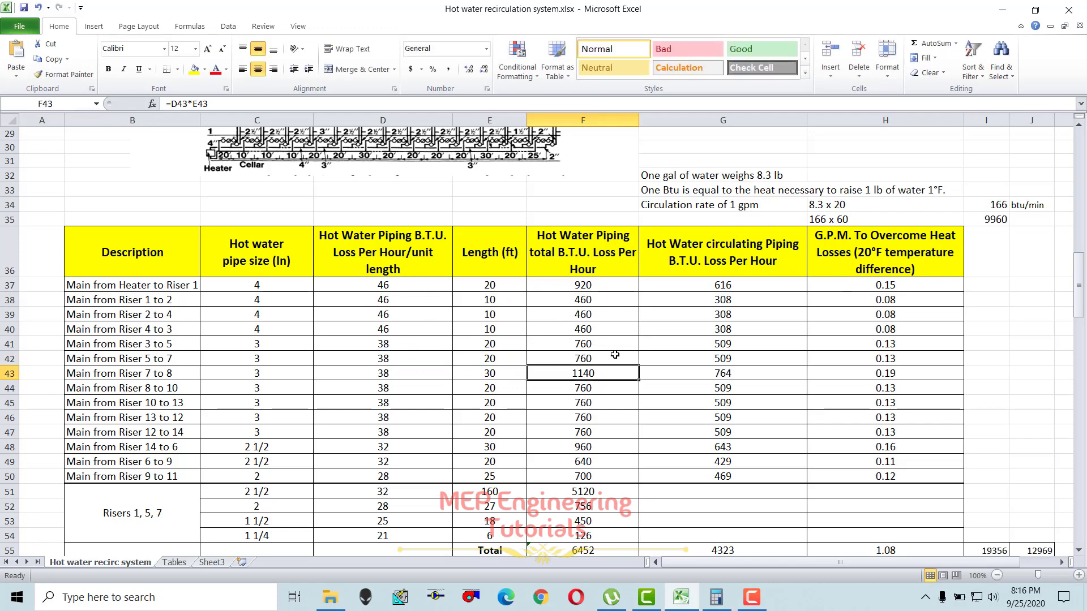
- Check the total loss cells down to F50 and highlight the mains' total losses in F37:F50
{"action": "left_click", "coordinate": [601, 417]}
{"action": "left_click", "coordinate": [595, 462]}
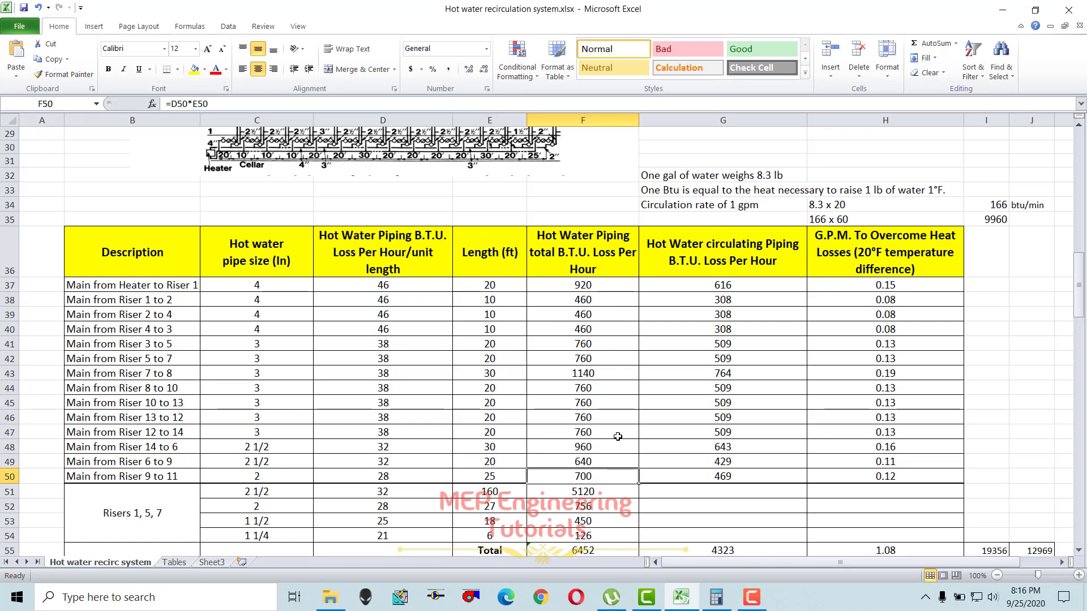
{"action": "left_click_drag", "start_coordinate": [581, 284], "coordinate": [583, 477]}
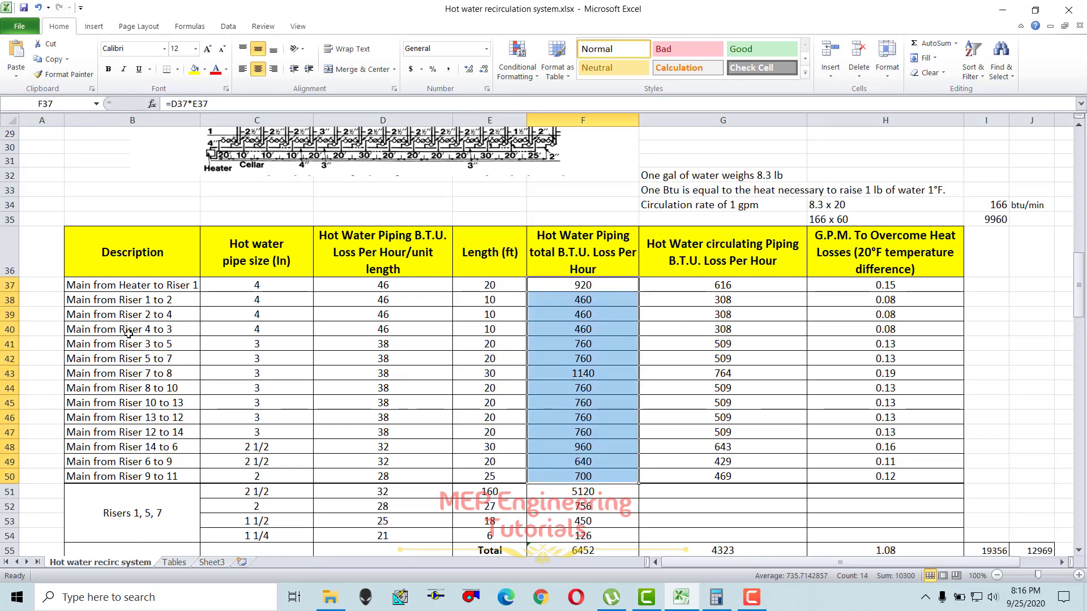
- Examine the circulating piping loss column by viewing G41's formula, highlighting G37:G50 and selecting header G36
{"action": "left_click", "coordinate": [719, 339]}
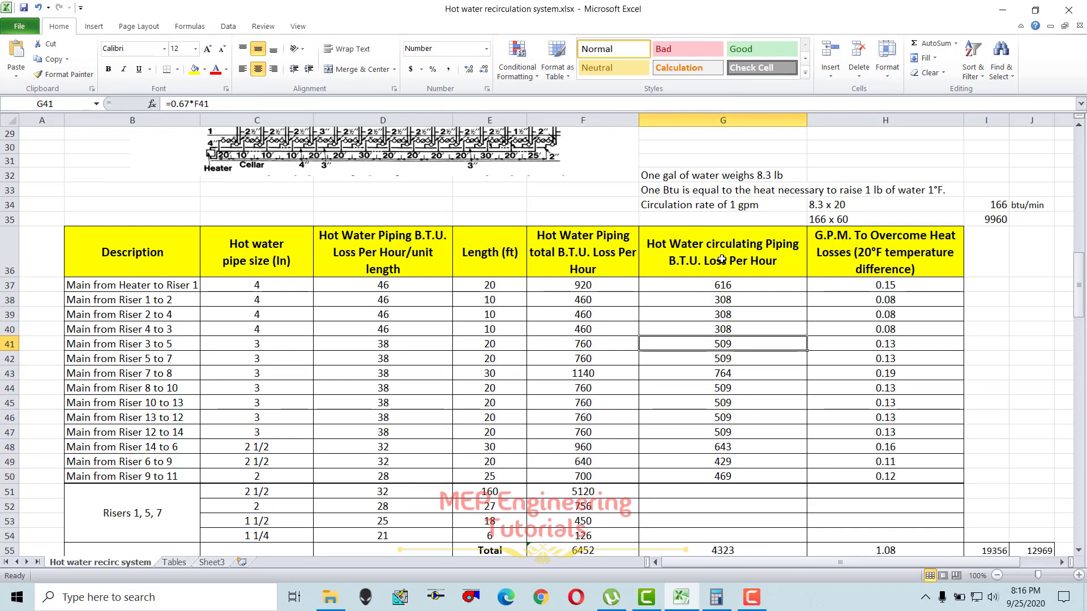
{"action": "left_click_drag", "start_coordinate": [705, 286], "coordinate": [731, 479]}
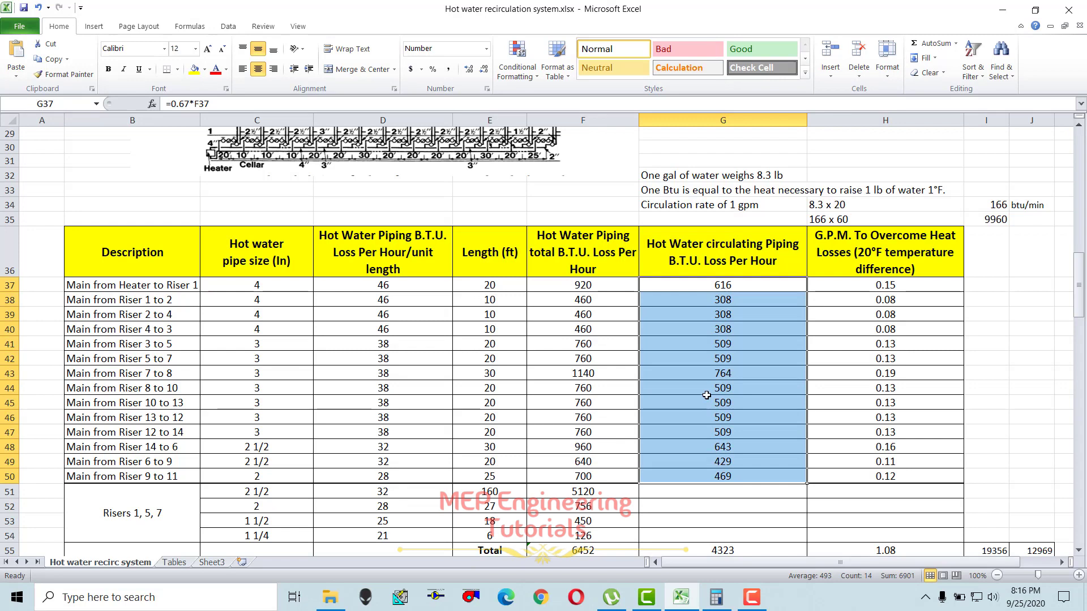
{"action": "left_click", "coordinate": [708, 346]}
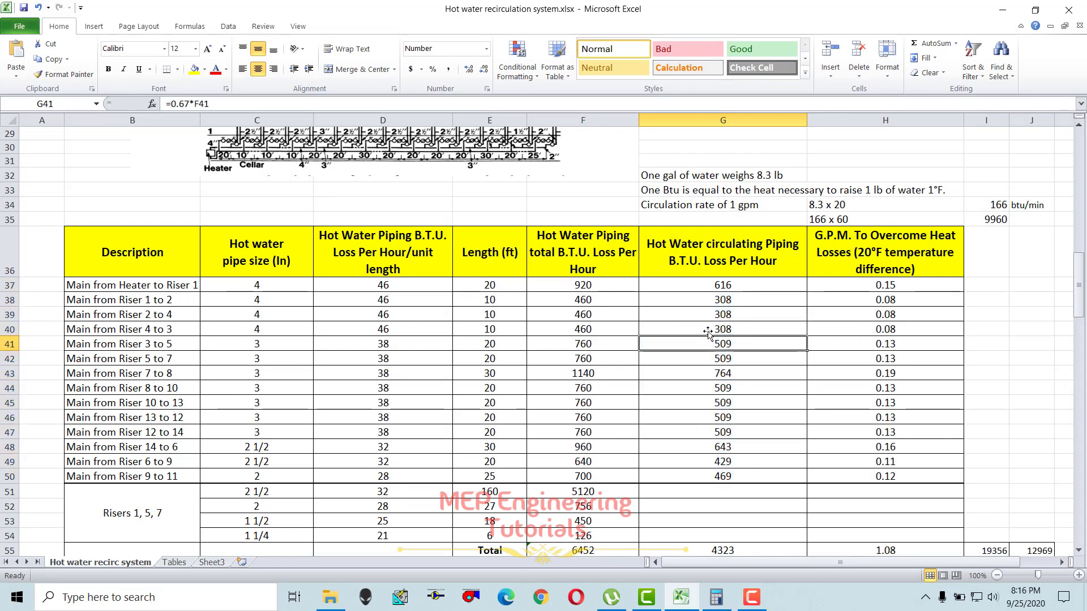
{"action": "left_click", "coordinate": [678, 249]}
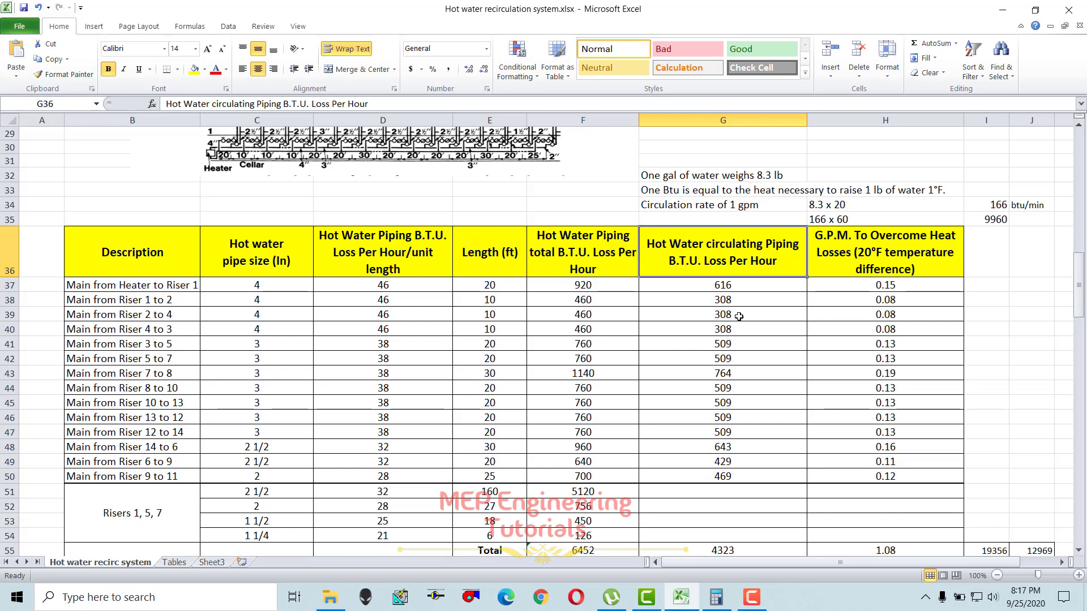
- Highlight circulating losses G37:G50 and refer to the riser diagram's piping before returning to the heat loss table
{"action": "left_click_drag", "start_coordinate": [727, 288], "coordinate": [724, 477]}
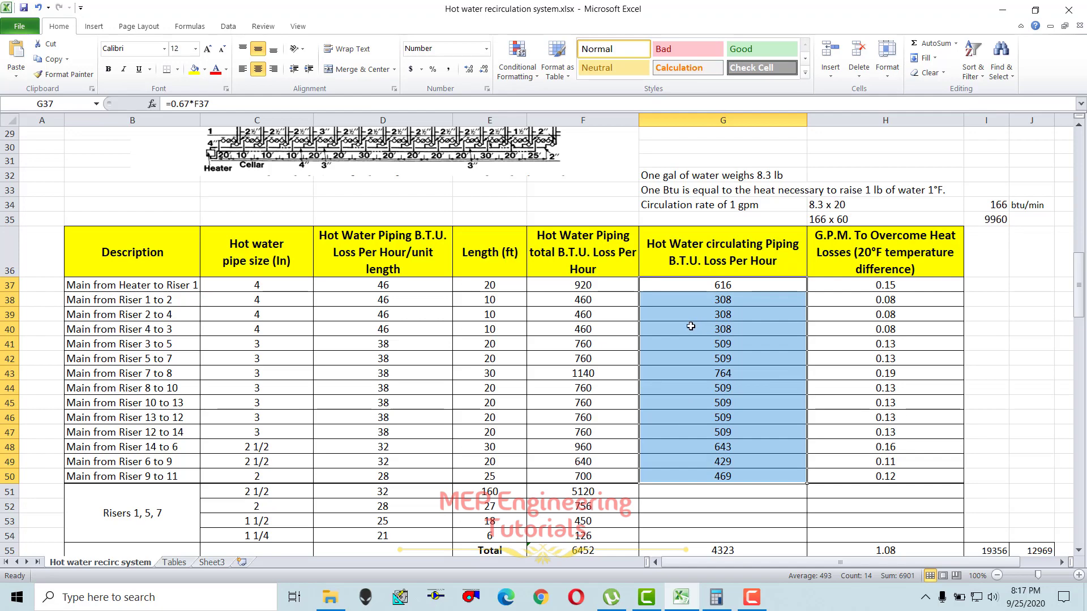
{"action": "scroll", "coordinate": [691, 327], "scroll_direction": "up", "scroll_amount": 5}
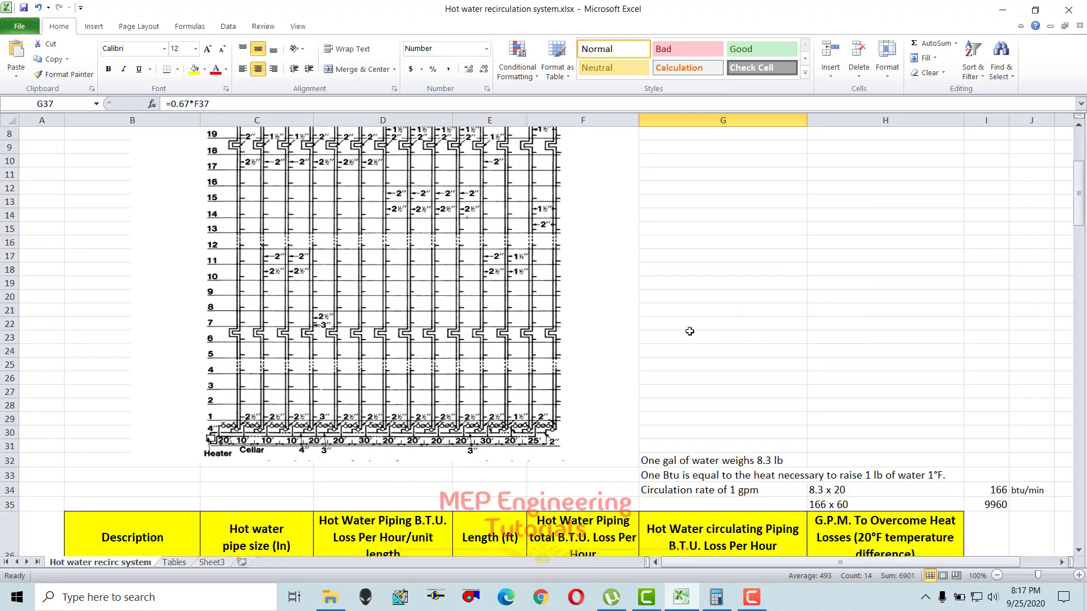
{"action": "scroll", "coordinate": [688, 338], "scroll_direction": "down", "scroll_amount": 3}
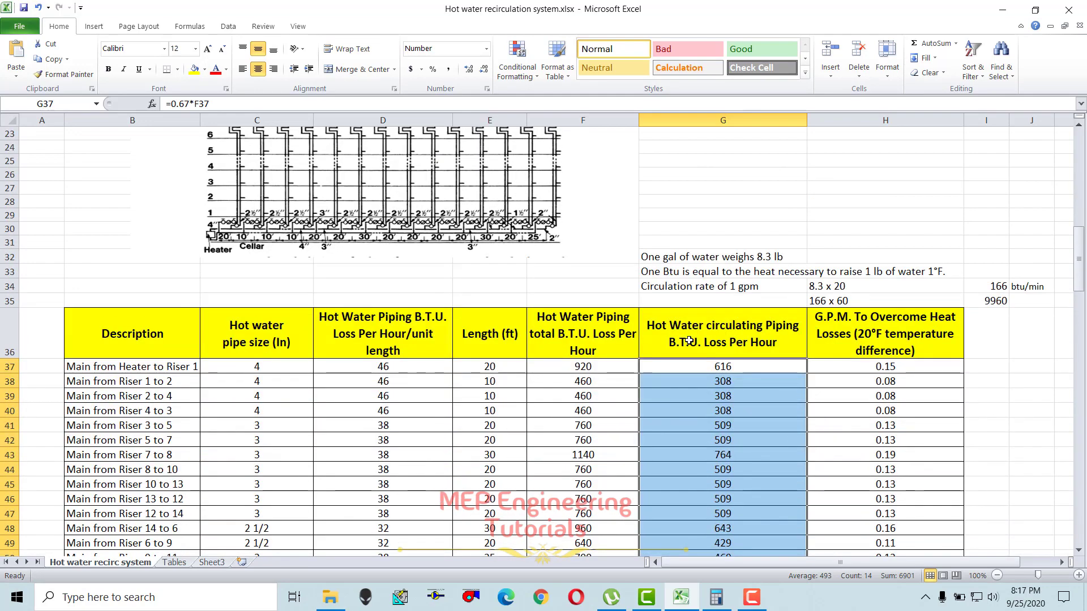
{"action": "scroll", "coordinate": [190, 218], "scroll_direction": "up", "scroll_amount": 2}
{"action": "scroll", "coordinate": [340, 266], "scroll_direction": "down", "scroll_amount": 2}
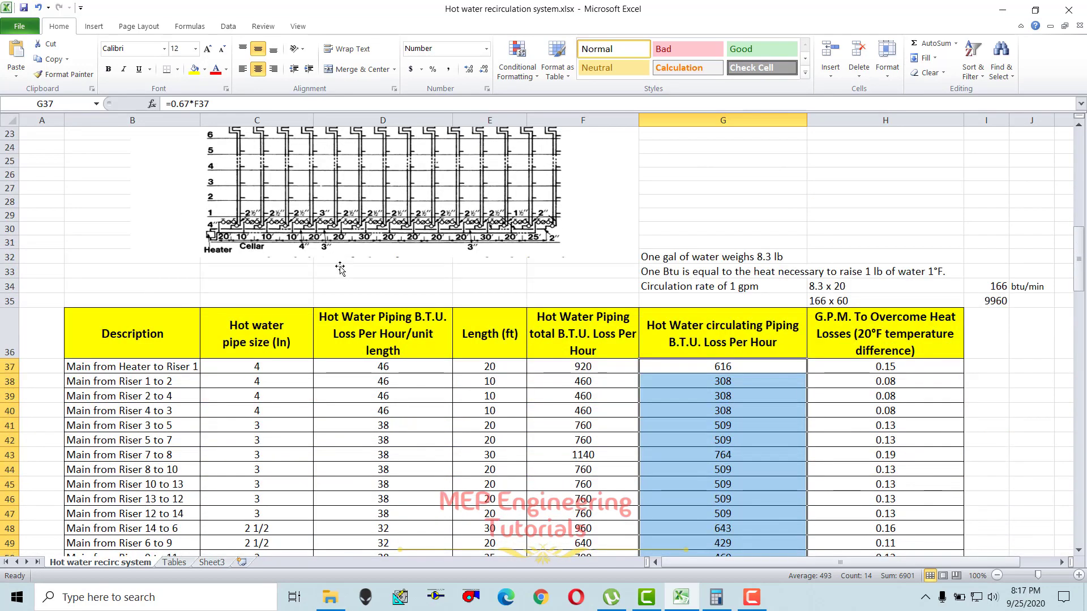
{"action": "scroll", "coordinate": [343, 272], "scroll_direction": "down", "scroll_amount": 3}
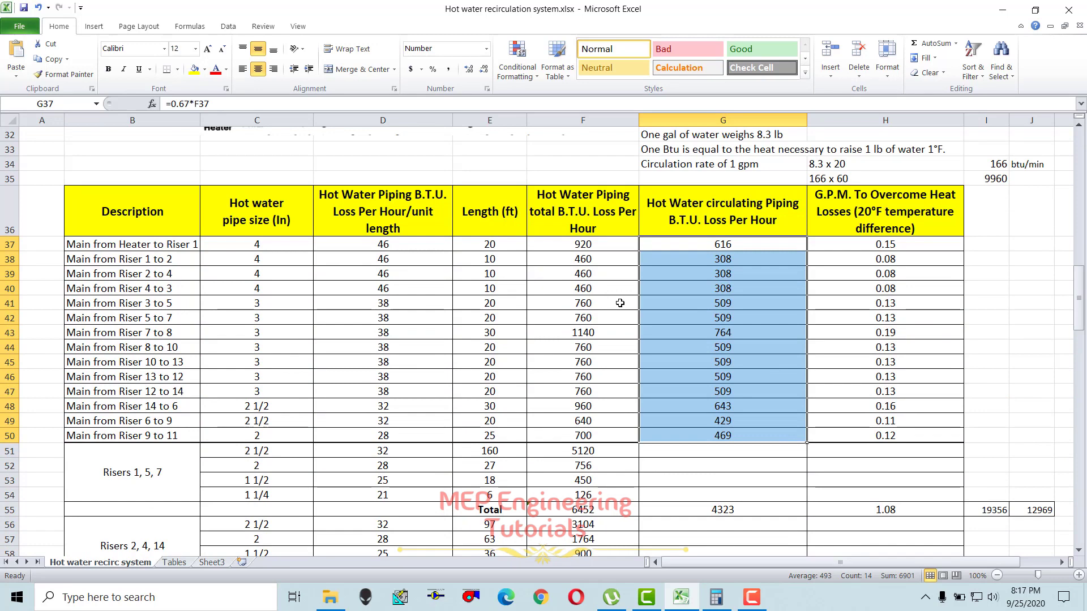
- Highlight circulating losses G37:G50 again and compare the formulas of total loss F37 and circulating loss G37
{"action": "left_click_drag", "start_coordinate": [702, 247], "coordinate": [710, 433]}
{"action": "left_click_drag", "start_coordinate": [702, 246], "coordinate": [702, 432]}
{"action": "left_click", "coordinate": [706, 271]}
{"action": "left_click_drag", "start_coordinate": [704, 246], "coordinate": [707, 437]}
{"action": "left_click", "coordinate": [597, 248]}
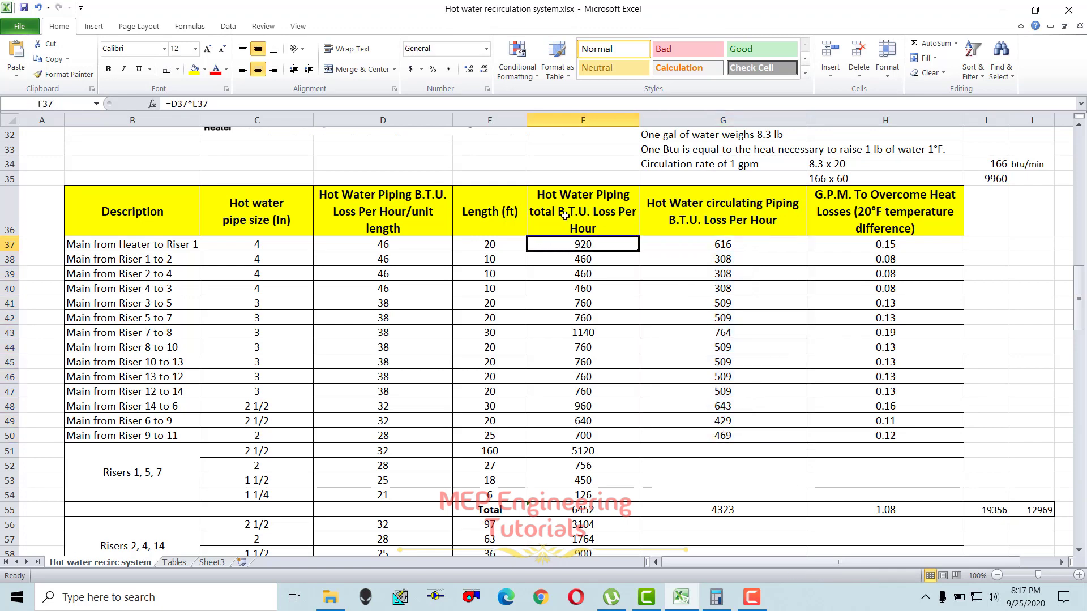
{"action": "left_click", "coordinate": [728, 246]}
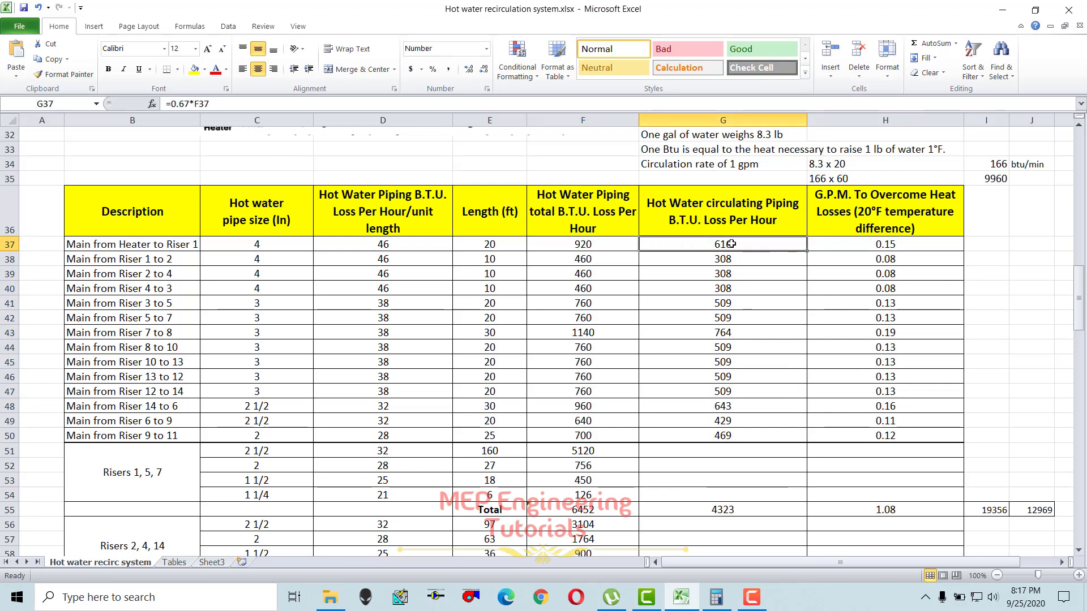
{"action": "left_click", "coordinate": [601, 244]}
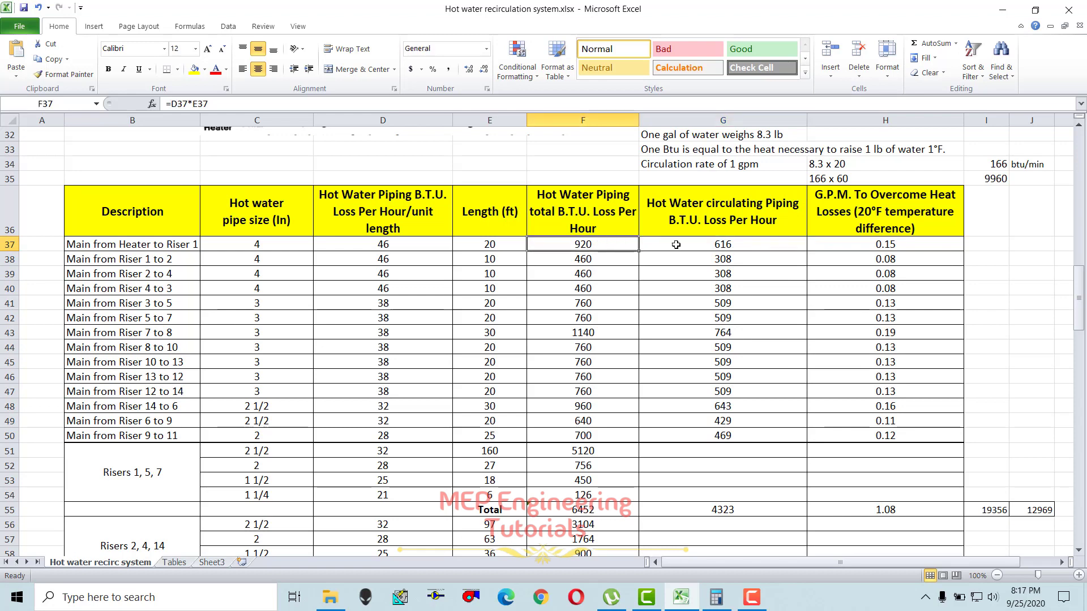
- Inspect the circulating loss formulas in G37 and G43, and highlight the mains' circulating losses in G37:G50
{"action": "left_click", "coordinate": [716, 248]}
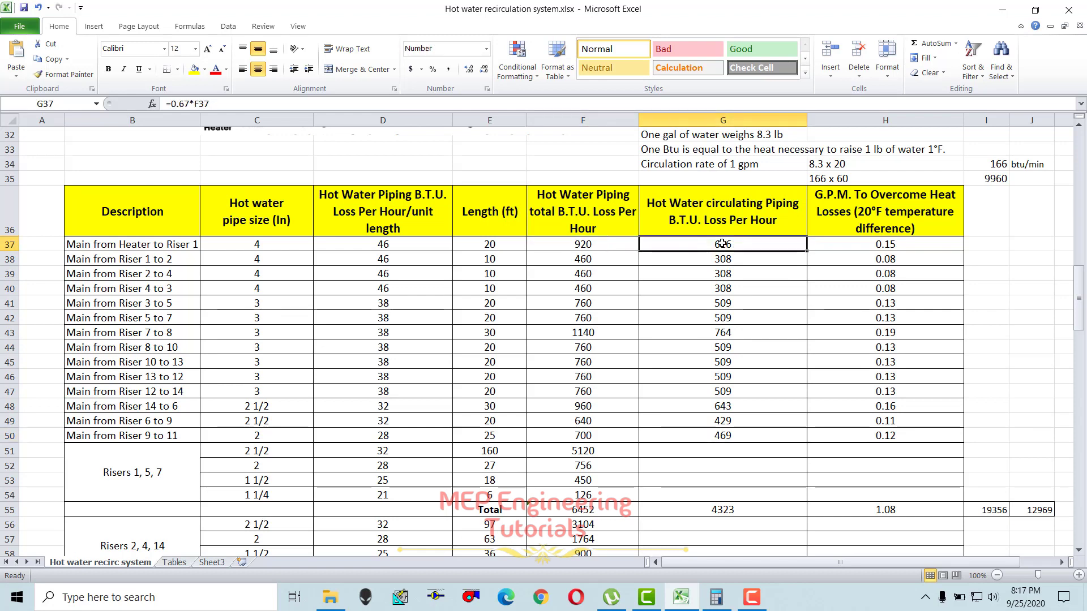
{"action": "double_click", "coordinate": [724, 245]}
{"action": "key", "text": "Return"}
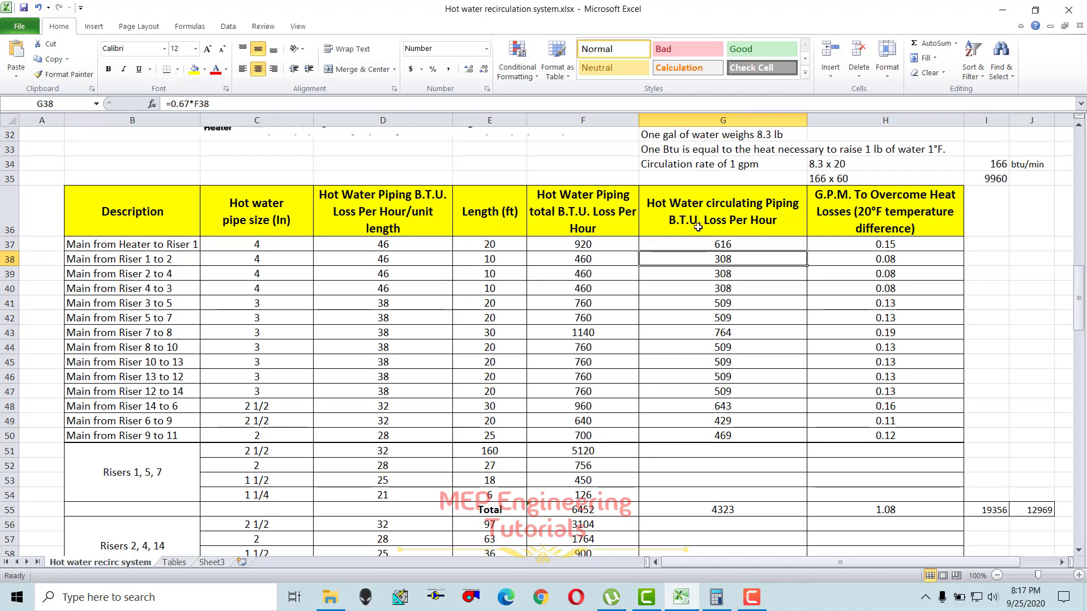
{"action": "left_click", "coordinate": [720, 274]}
{"action": "left_click", "coordinate": [723, 319]}
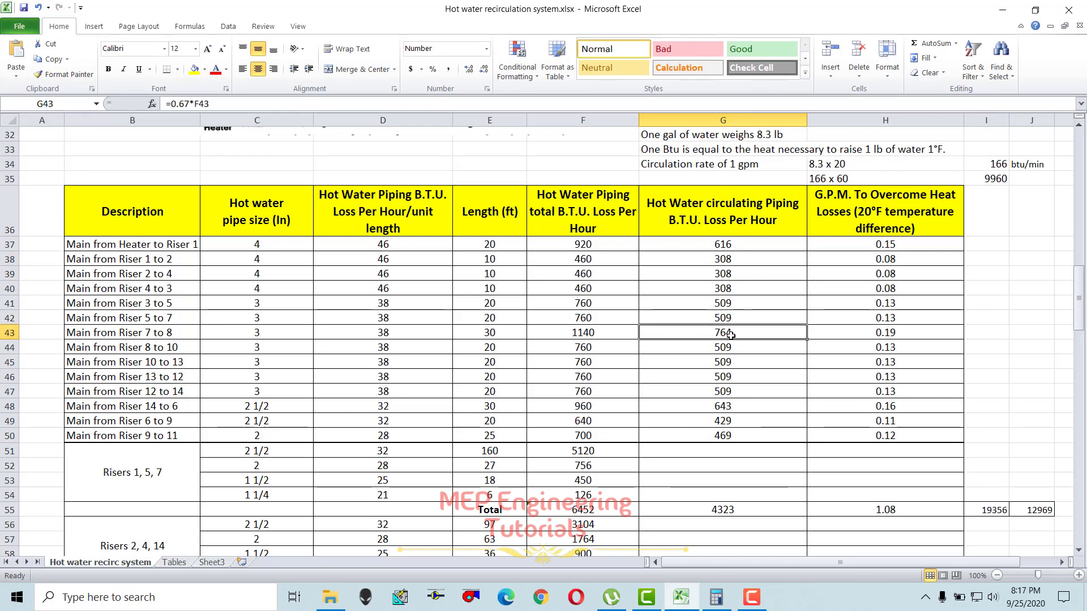
{"action": "double_click", "coordinate": [716, 333]}
{"action": "key", "text": "Return"}
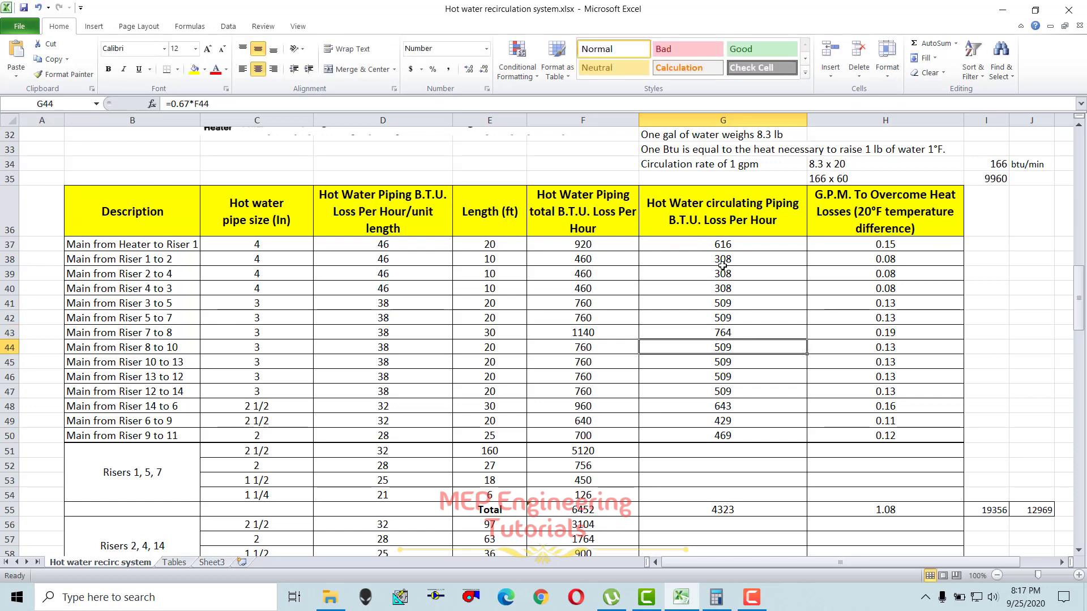
{"action": "left_click_drag", "start_coordinate": [723, 249], "coordinate": [728, 433]}
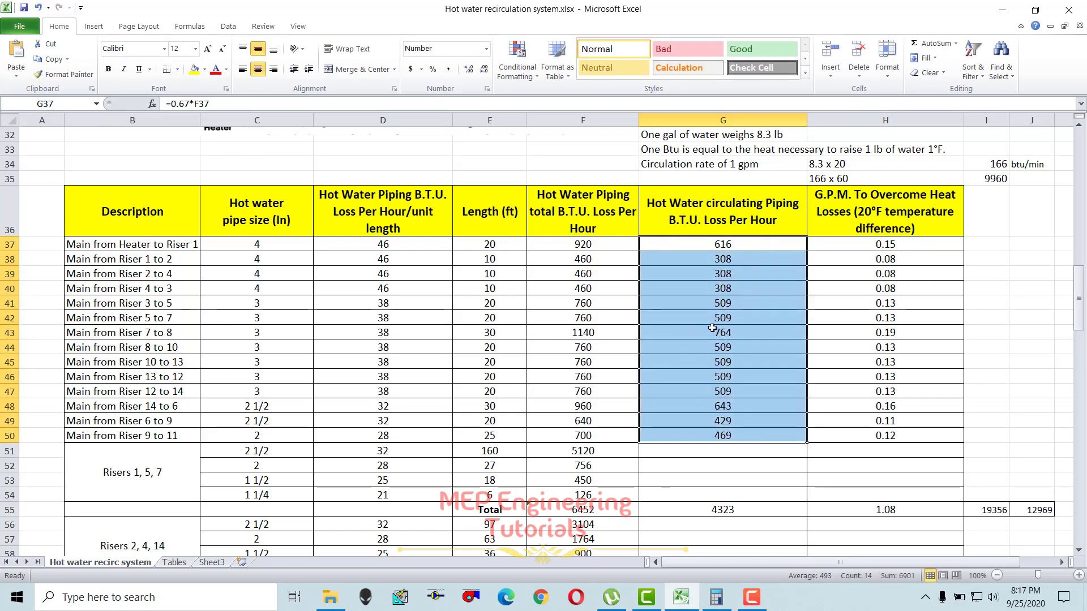
{"action": "left_click_drag", "start_coordinate": [746, 249], "coordinate": [736, 436]}
- Highlight the G.P.M. values in H37:H50 and consult the piping heat loss chart on the Tables sheet before returning
{"action": "left_click", "coordinate": [856, 293]}
{"action": "left_click_drag", "start_coordinate": [880, 246], "coordinate": [898, 434]}
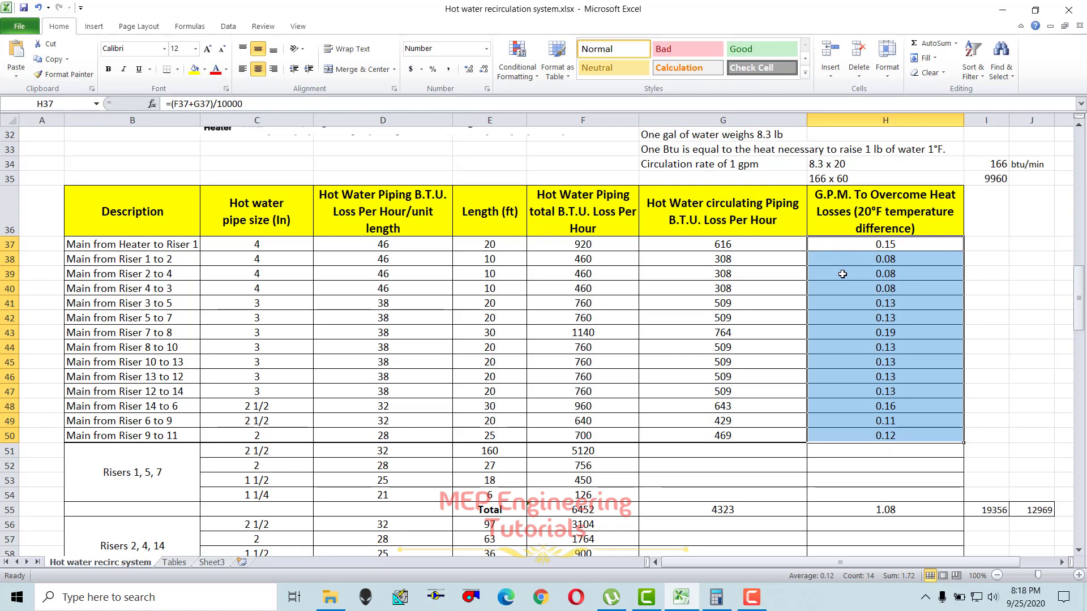
{"action": "key", "text": "ctrl+Page_Down"}
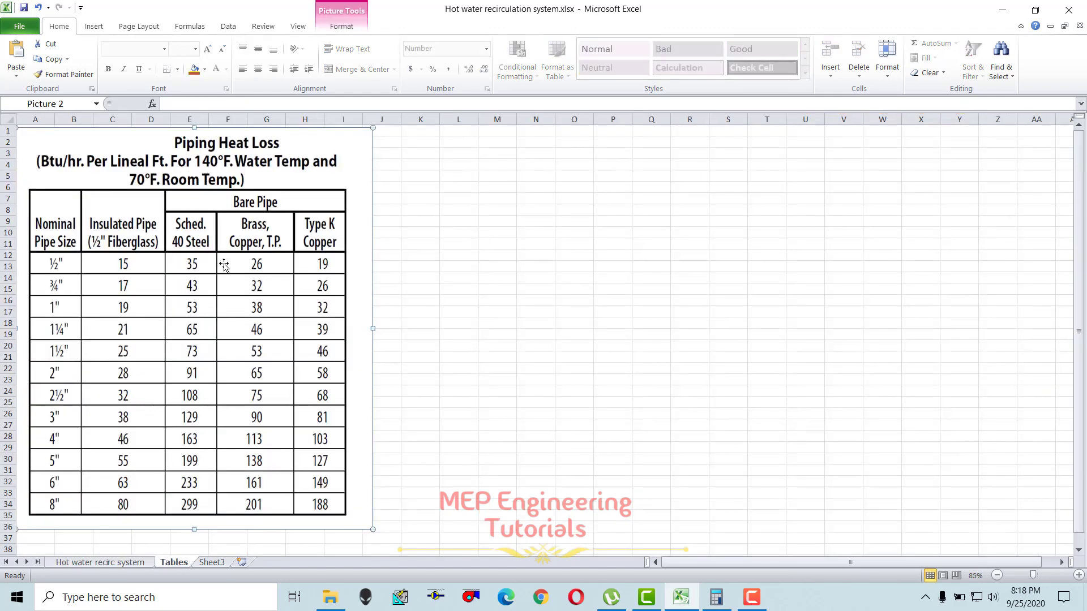
{"action": "left_click", "coordinate": [121, 562]}
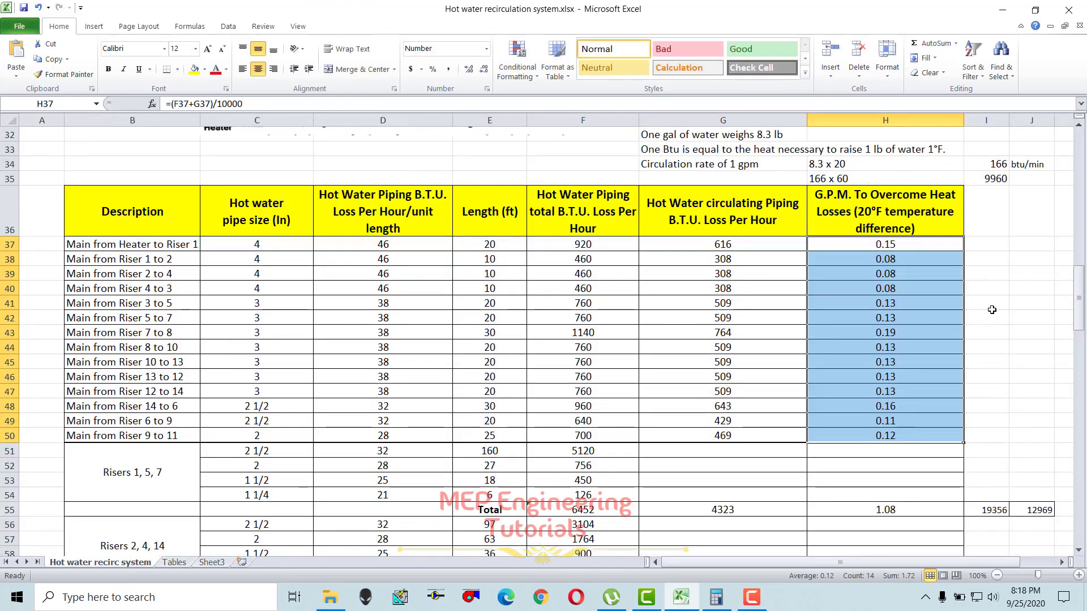
- Select the G.P.M. header H36, highlight H37:H50 and examine the formula in H37
{"action": "left_click", "coordinate": [873, 218]}
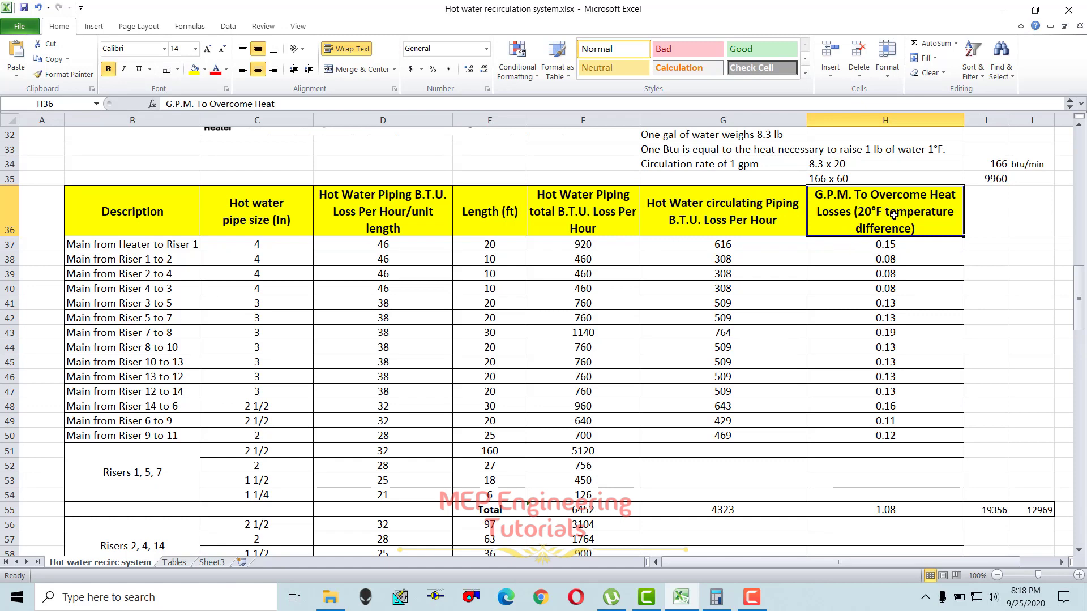
{"action": "left_click_drag", "start_coordinate": [906, 245], "coordinate": [904, 441]}
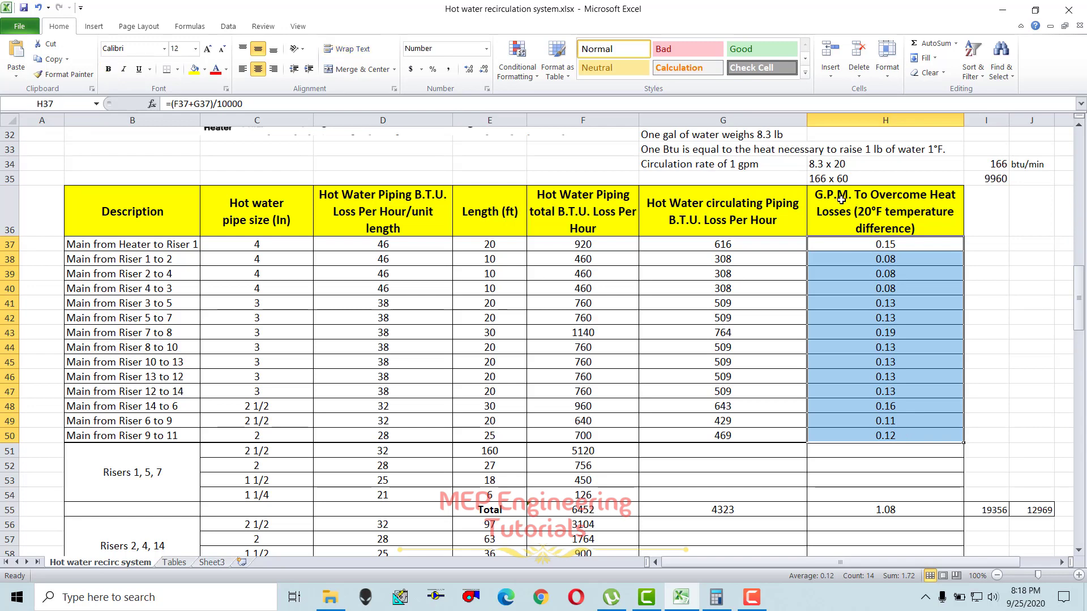
{"action": "left_click", "coordinate": [866, 258]}
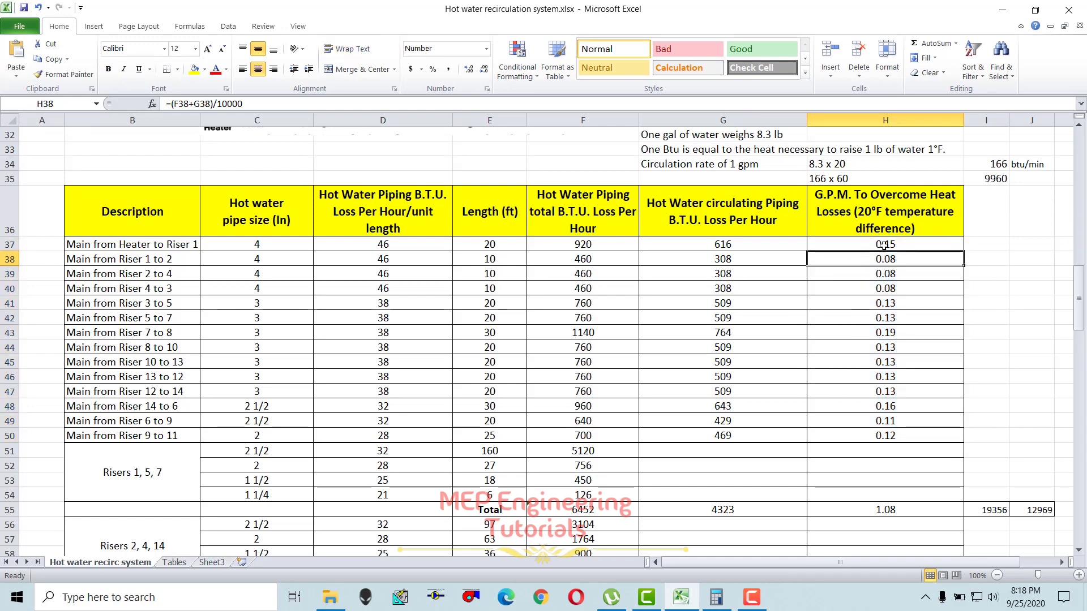
{"action": "double_click", "coordinate": [877, 243]}
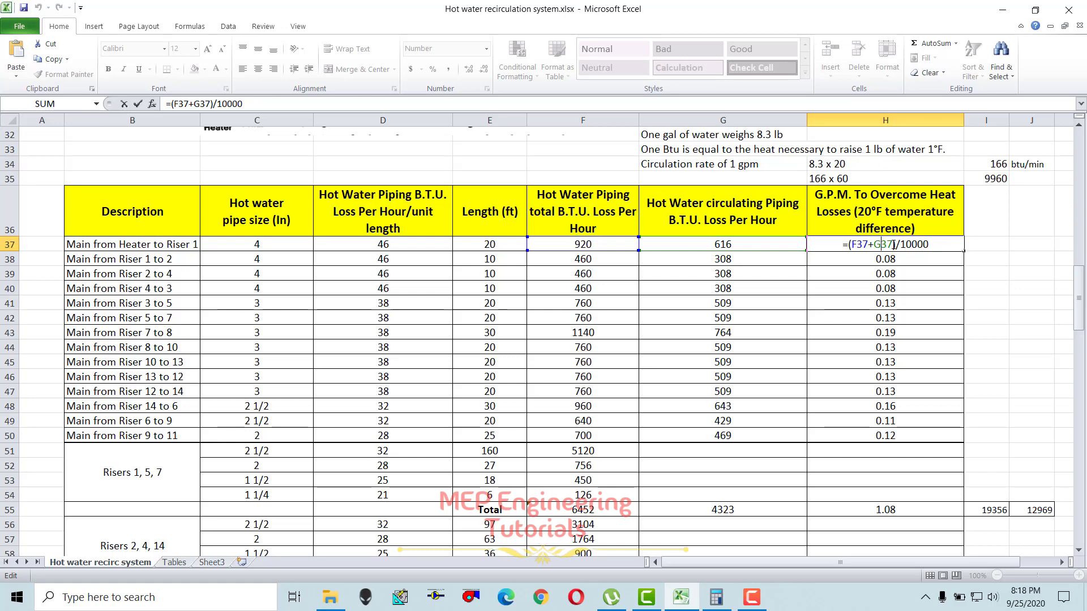
{"action": "key", "text": "ctrl+Return"}
- Highlight the water weight, Btu and circulation rate notes in G32:H34 above the table
{"action": "scroll", "coordinate": [832, 215], "scroll_direction": "up", "scroll_amount": 1}
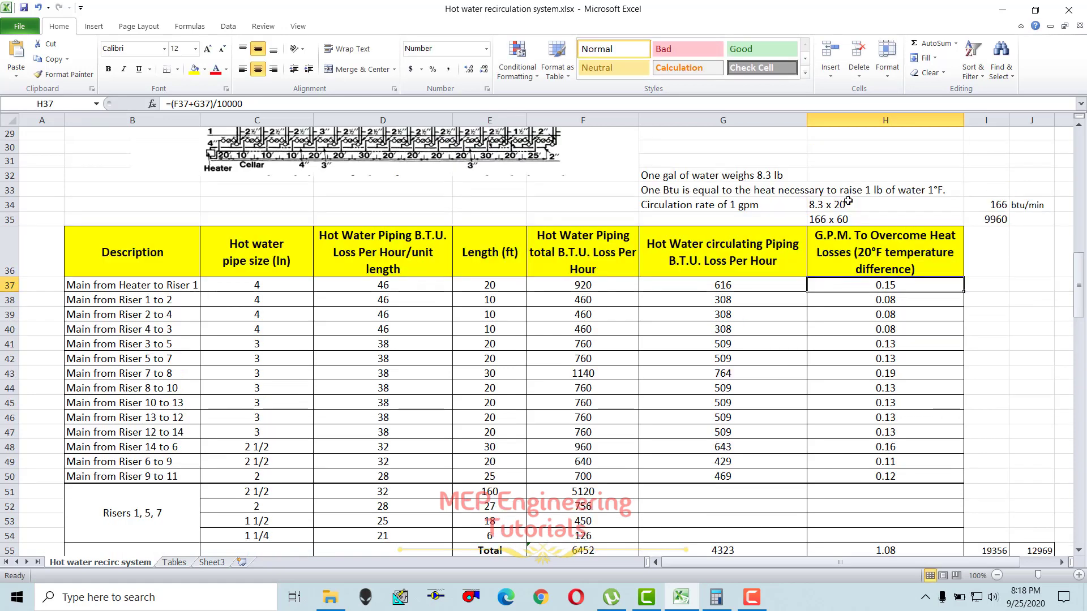
{"action": "left_click", "coordinate": [654, 177]}
{"action": "key", "text": "shift+Down"}
{"action": "key", "text": "shift+Down"}
{"action": "key", "text": "shift+Right"}
{"action": "key", "text": "shift+Right"}
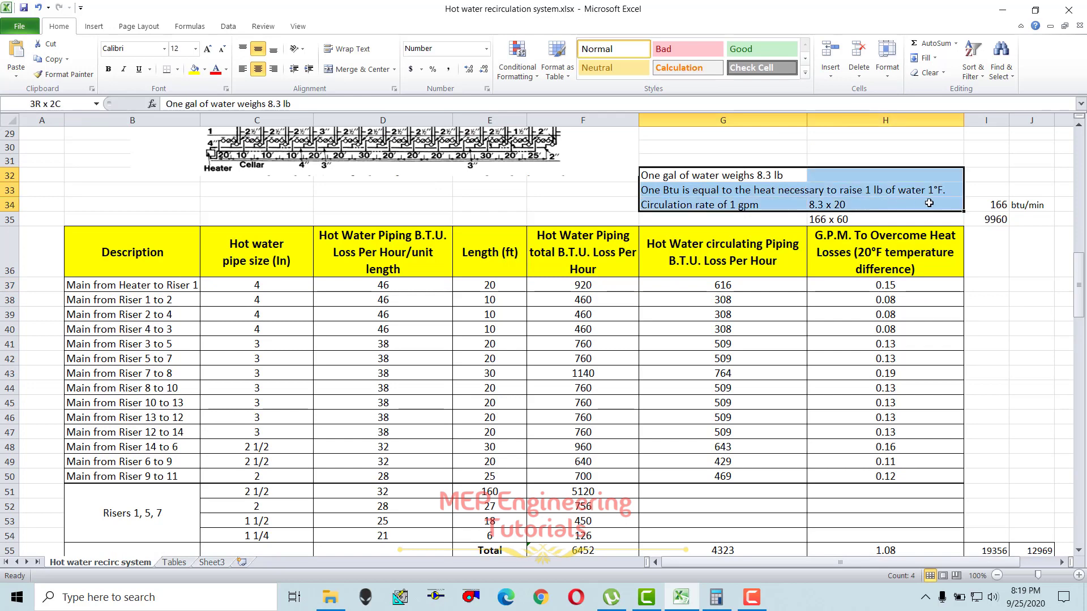
- Review the water weight note in G32 and the Btu note in G33, and highlight the circulation rate in G34:H34
{"action": "left_click", "coordinate": [739, 177]}
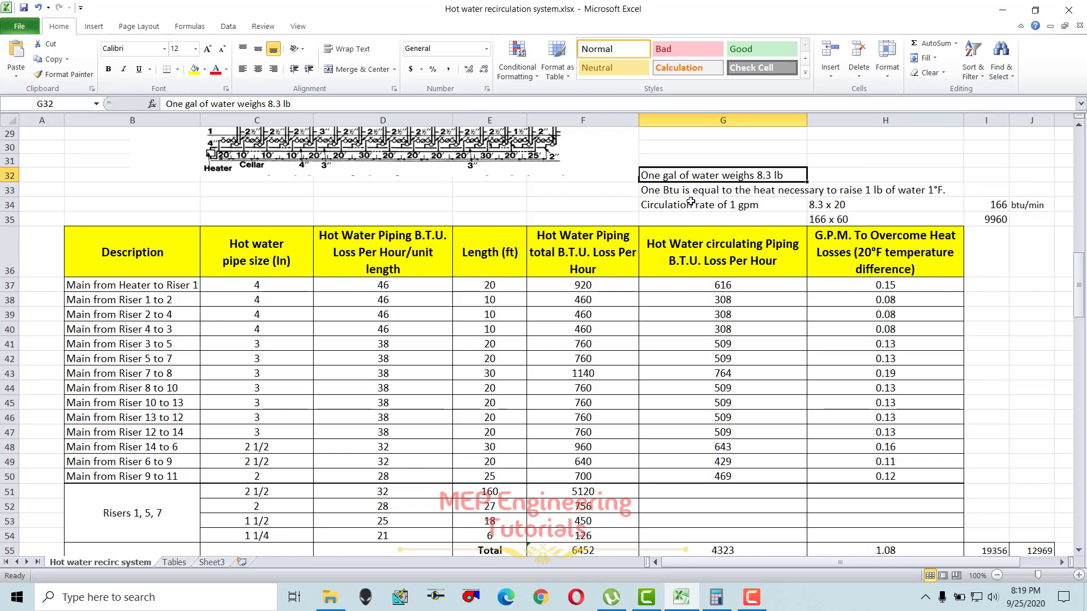
{"action": "left_click", "coordinate": [652, 195]}
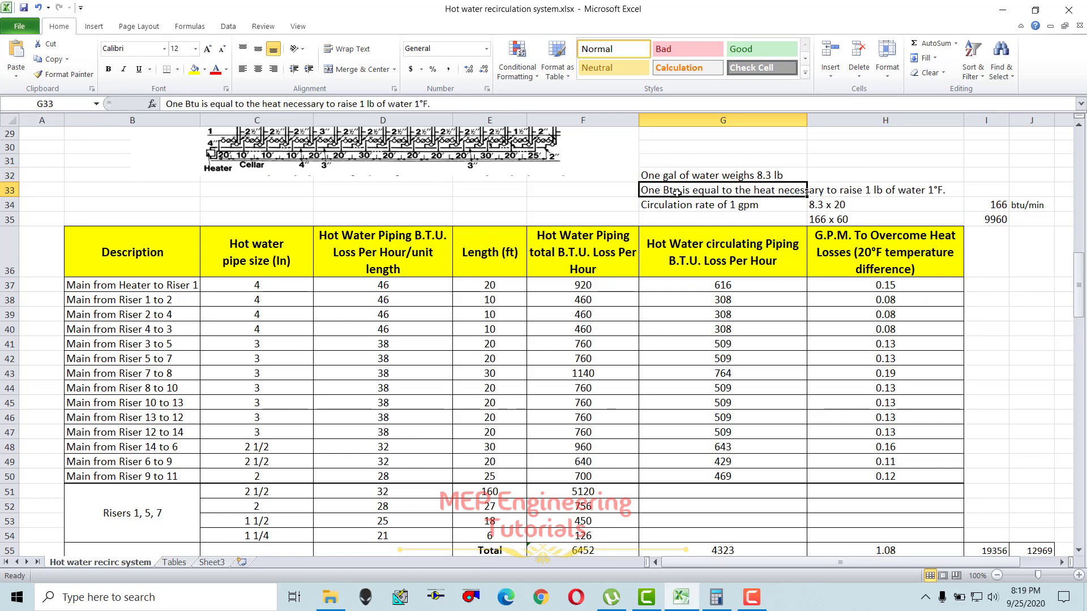
{"action": "left_click", "coordinate": [932, 193]}
{"action": "left_click_drag", "start_coordinate": [656, 206], "coordinate": [819, 205]}
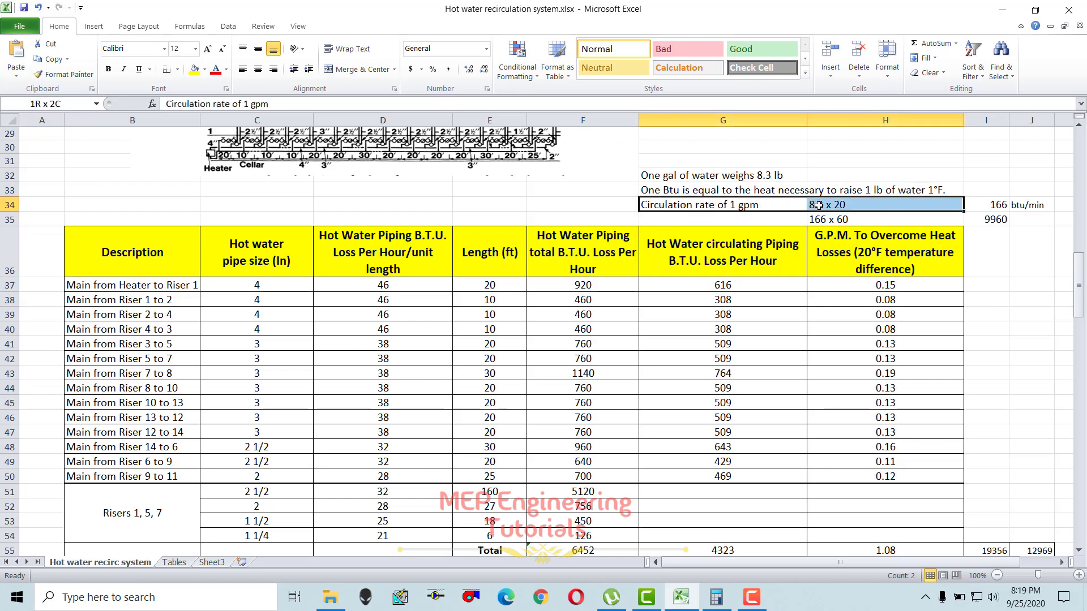
- Relate the 20°F temperature difference in H36 to the 8.3 x 20 and 166 x 60 calculations in H34:I35
{"action": "left_click", "coordinate": [889, 255]}
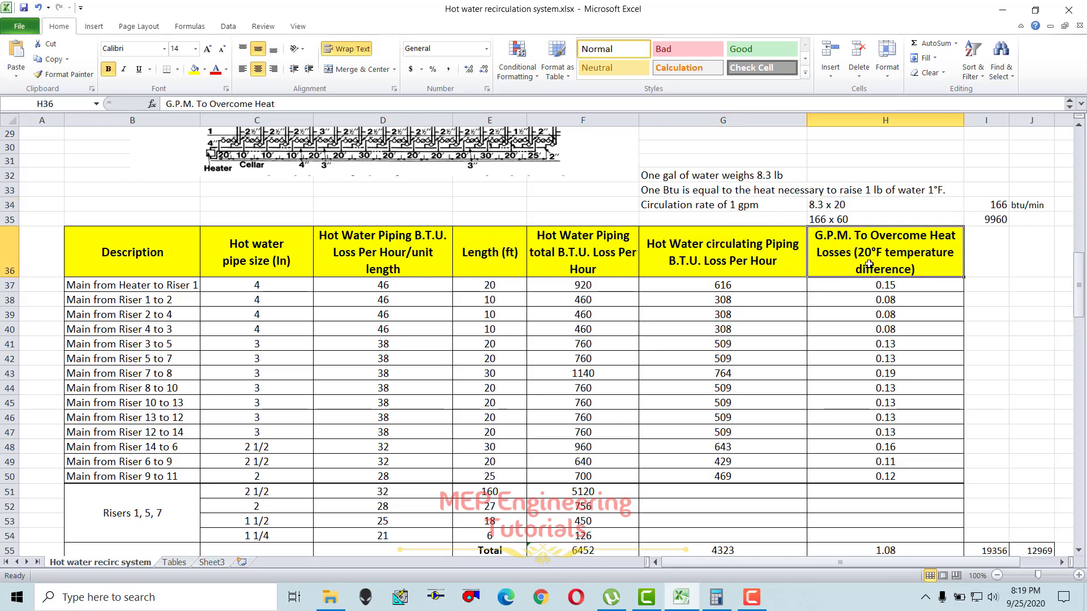
{"action": "left_click", "coordinate": [830, 205]}
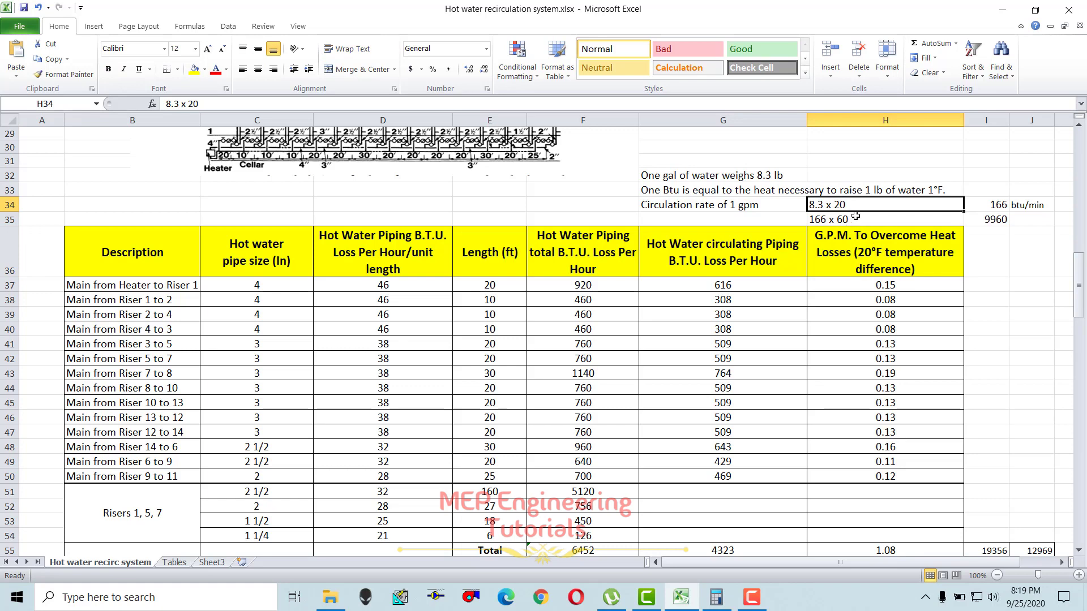
{"action": "left_click", "coordinate": [992, 203]}
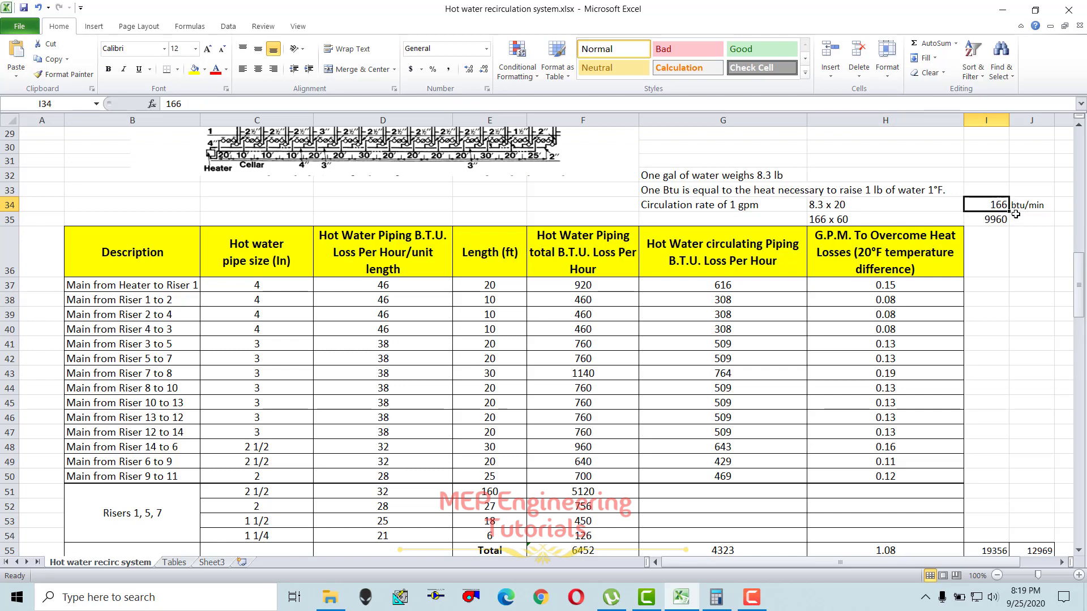
{"action": "left_click", "coordinate": [863, 219]}
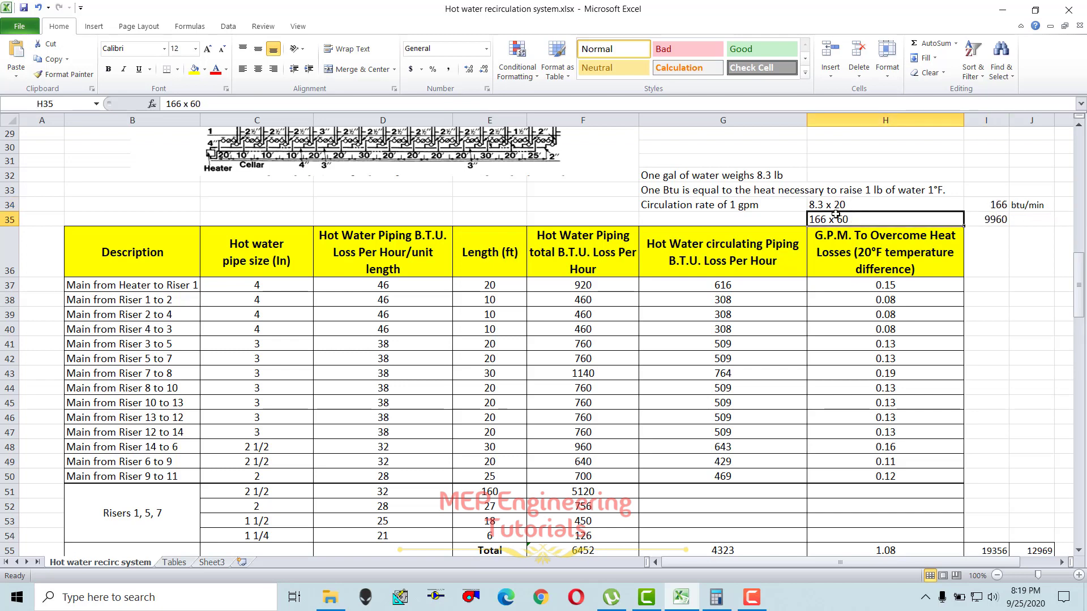
{"action": "left_click", "coordinate": [992, 219]}
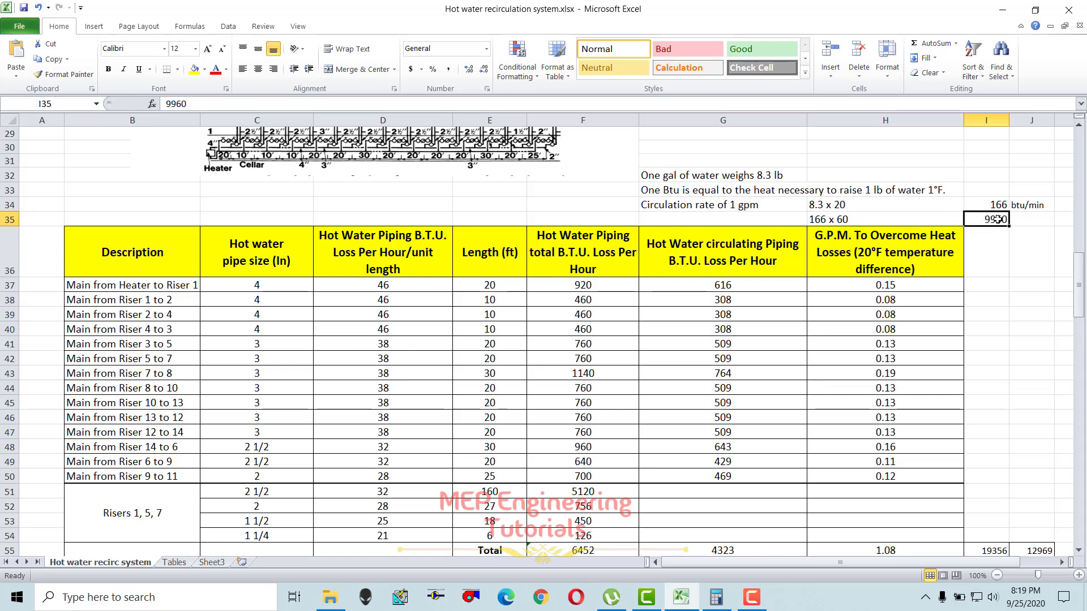
- Examine how H37's formula divides the summed heat losses by 10000, and check H42's formula
{"action": "left_click", "coordinate": [917, 286]}
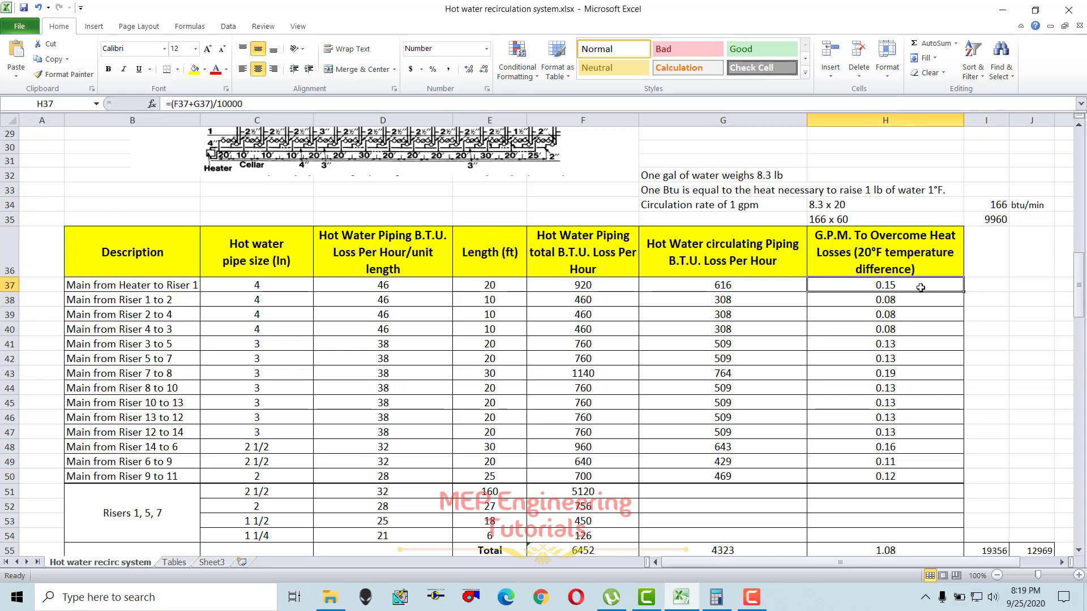
{"action": "double_click", "coordinate": [918, 286]}
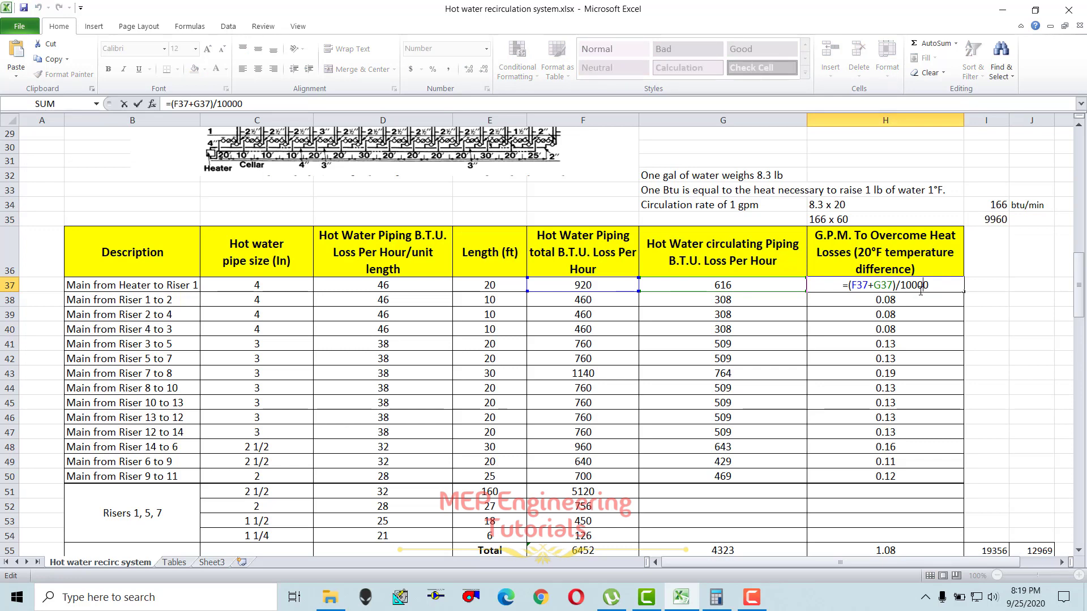
{"action": "key", "text": "Return"}
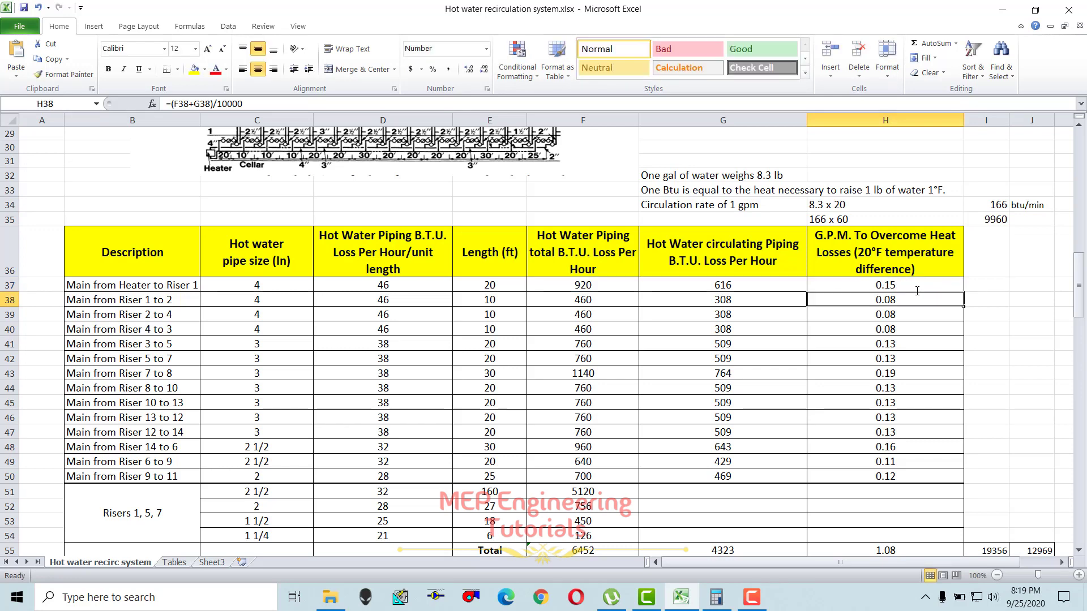
{"action": "left_click", "coordinate": [264, 345]}
{"action": "left_click", "coordinate": [848, 358]}
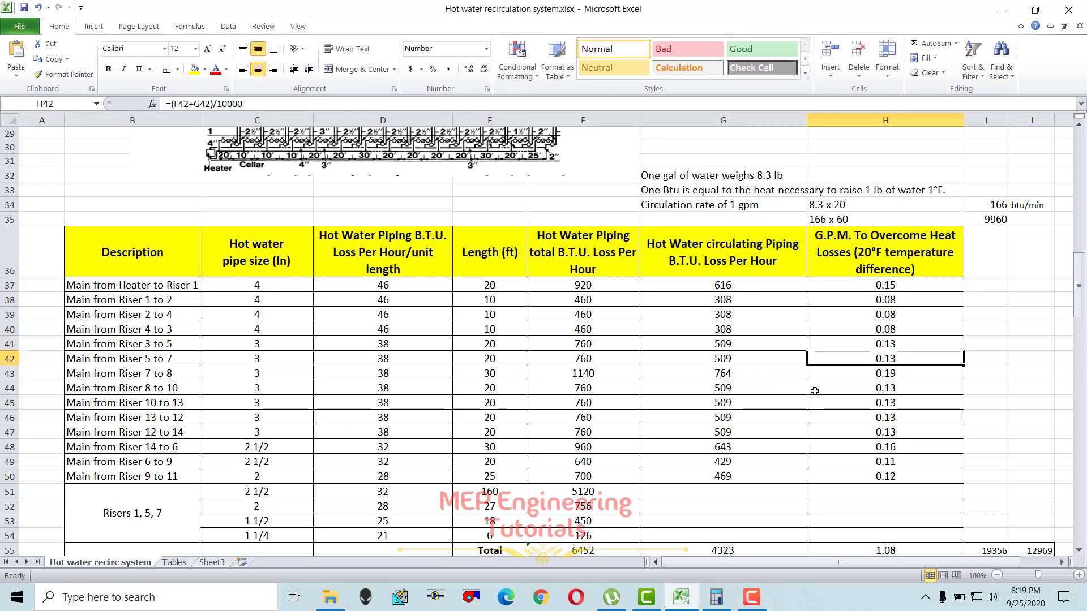
- Highlight the mains' G.P.M. values in H37:H50 and examine the formula for Riser 7 to 8 in H43
{"action": "left_click_drag", "start_coordinate": [876, 286], "coordinate": [877, 476]}
{"action": "left_click", "coordinate": [873, 370]}
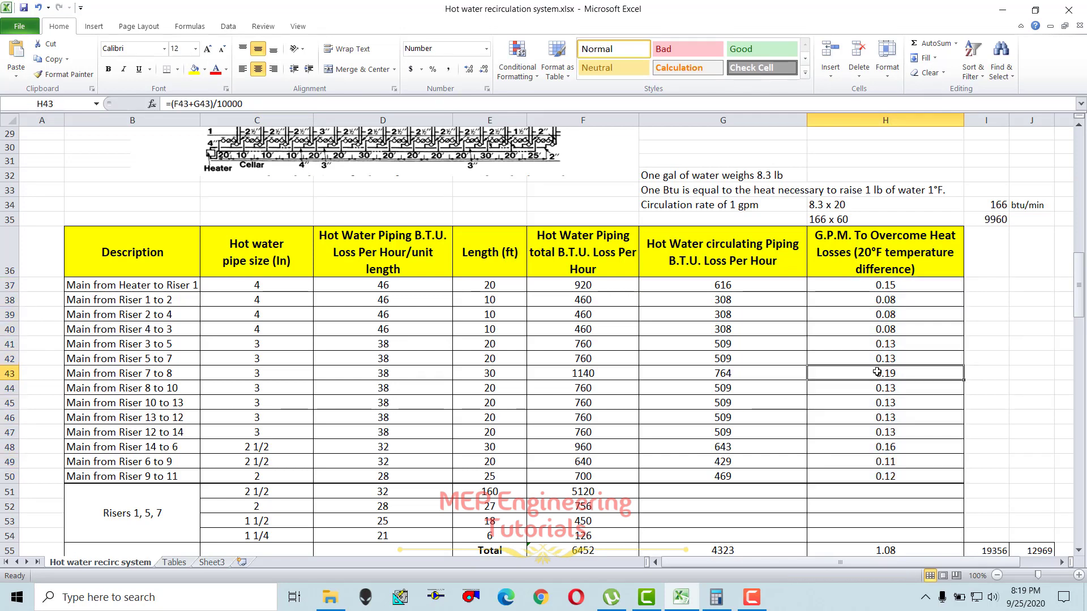
{"action": "double_click", "coordinate": [876, 372]}
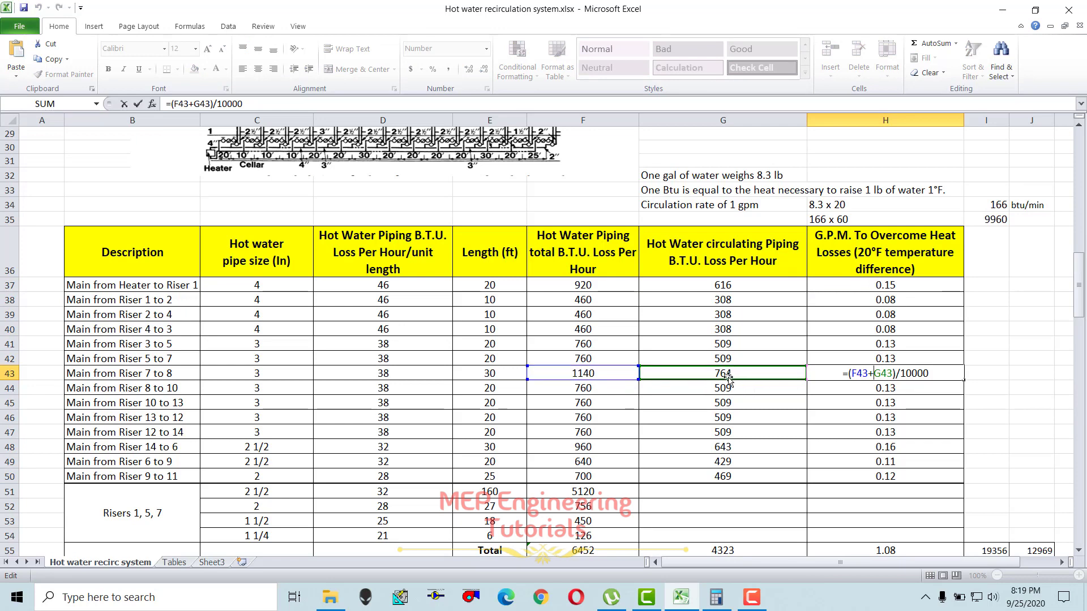
{"action": "key", "text": "Return"}
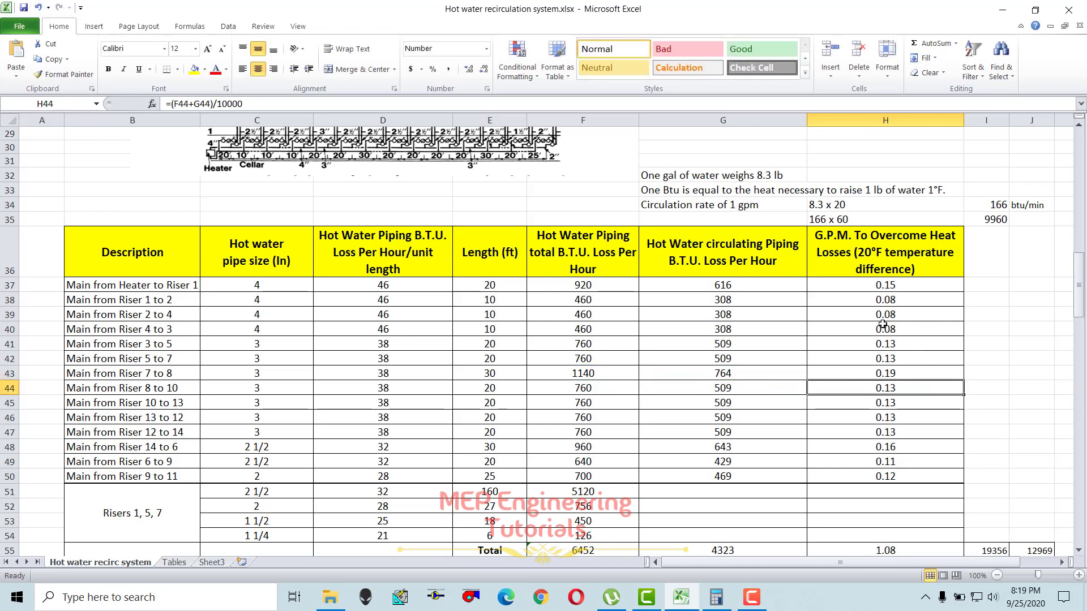
- Highlight the Riser 8 to 10 row in B44:H44, compare it with the riser diagram and select its G.P.M. cell H44
{"action": "left_click_drag", "start_coordinate": [160, 388], "coordinate": [847, 389]}
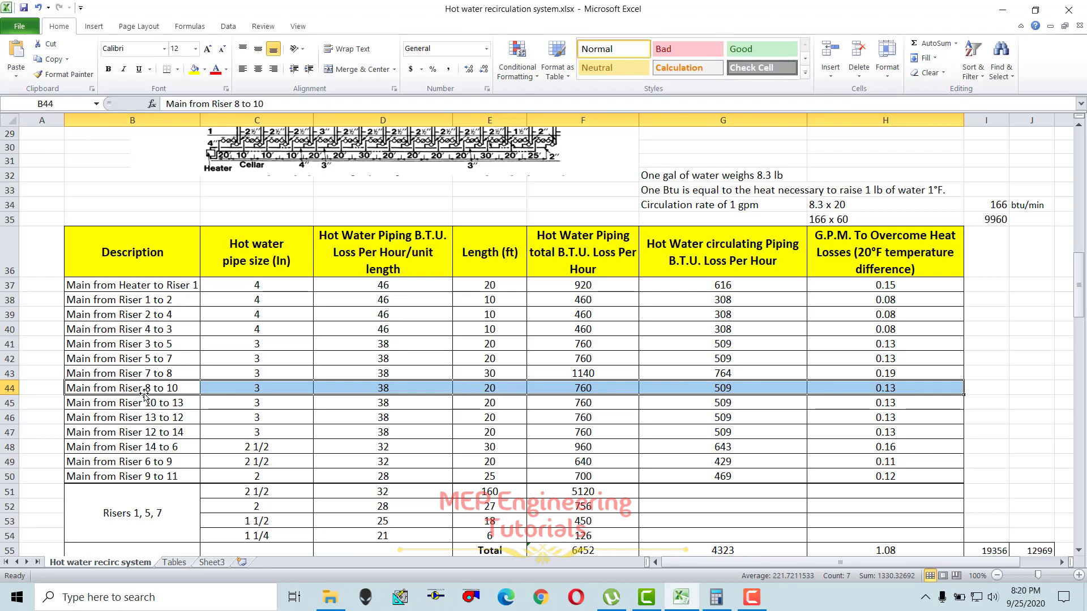
{"action": "scroll", "coordinate": [517, 191], "scroll_direction": "up", "scroll_amount": 9}
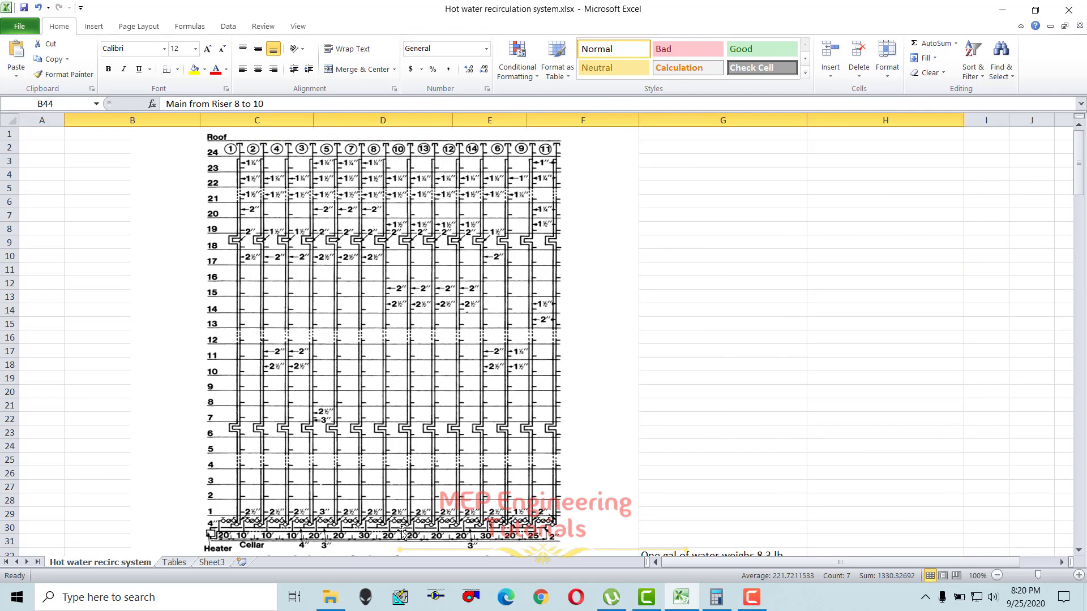
{"action": "scroll", "coordinate": [674, 491], "scroll_direction": "down", "scroll_amount": 7}
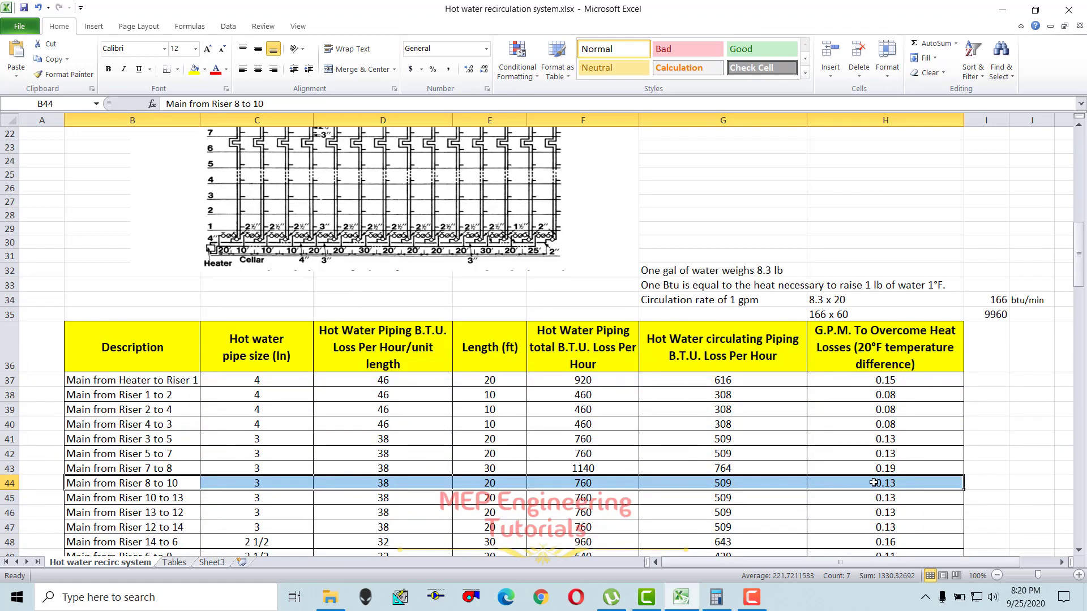
{"action": "left_click", "coordinate": [832, 483]}
{"action": "scroll", "coordinate": [832, 483], "scroll_direction": "down", "scroll_amount": 3}
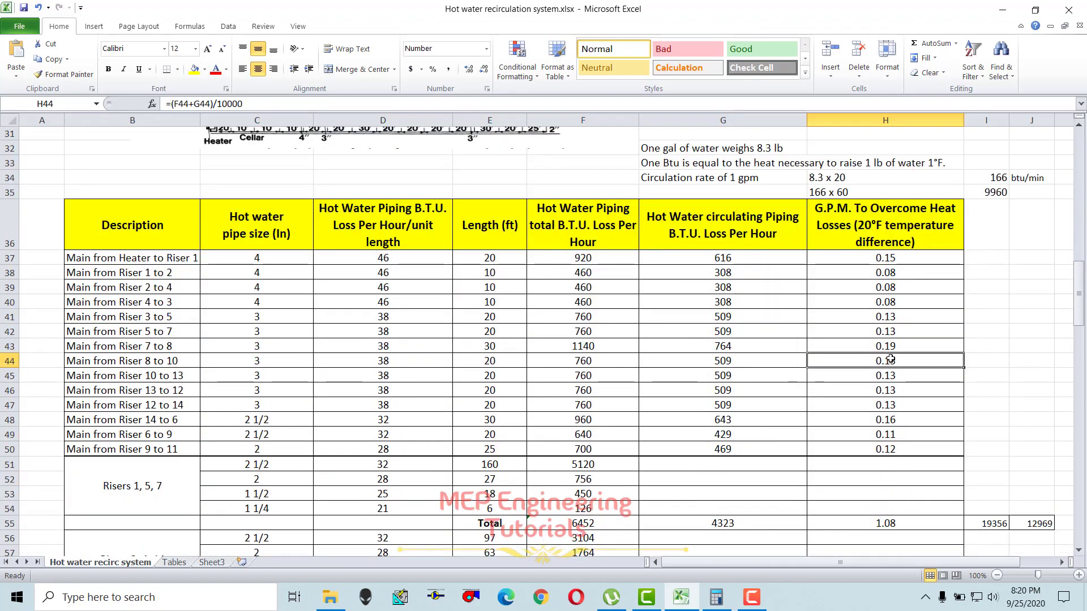
- Highlight the riser groups' heat loss rows below the mains and select Riser 3's 2 1/2 in pipe length in E62
{"action": "scroll", "coordinate": [259, 277], "scroll_direction": "down", "scroll_amount": 3}
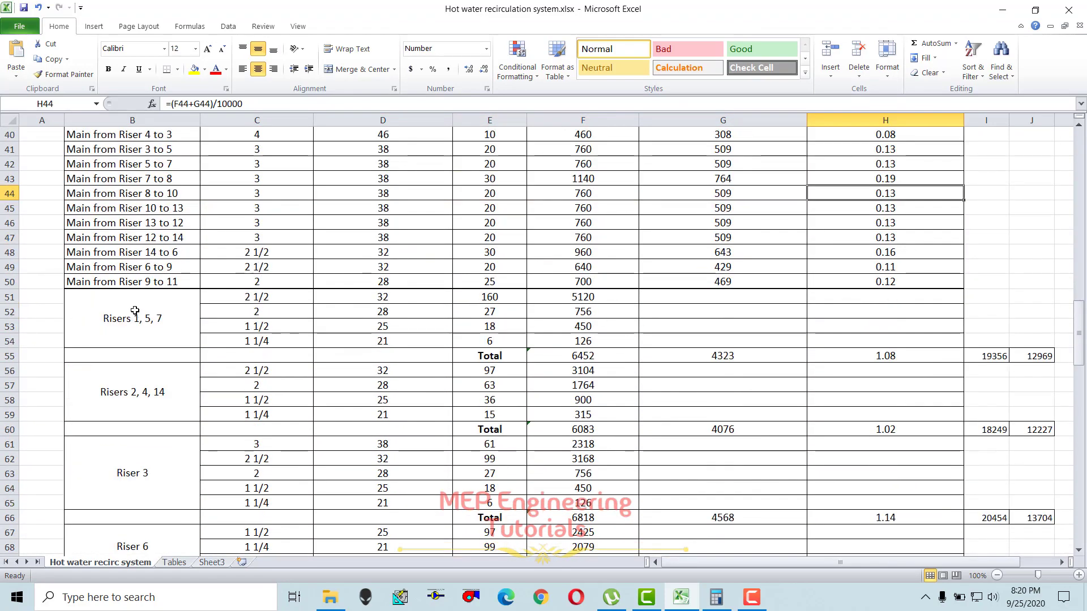
{"action": "scroll", "coordinate": [187, 282], "scroll_direction": "down", "scroll_amount": 2}
{"action": "left_click_drag", "start_coordinate": [143, 221], "coordinate": [755, 493]}
{"action": "left_click", "coordinate": [490, 370]}
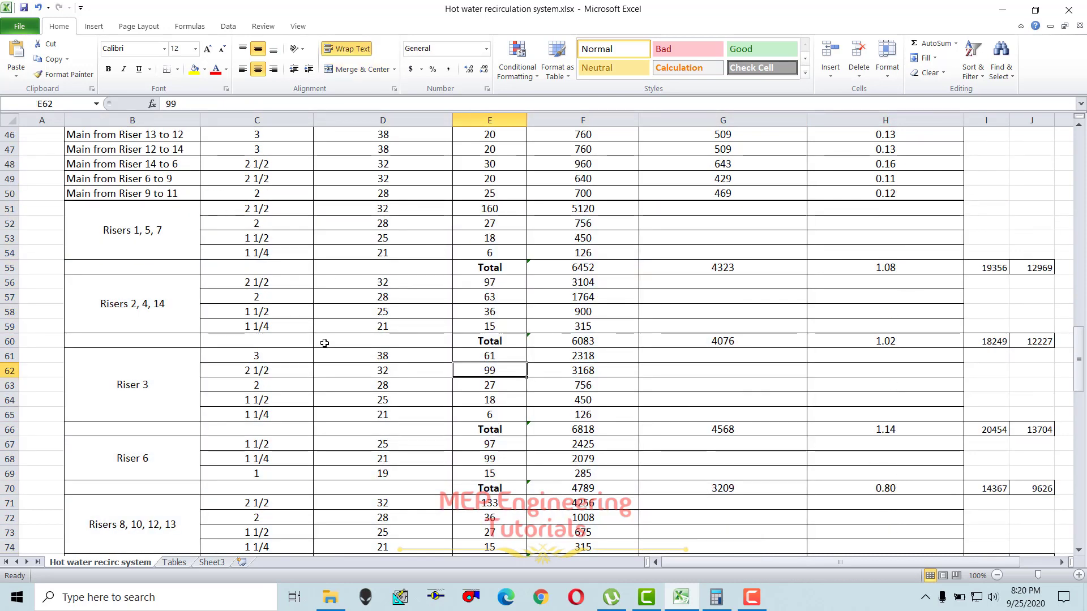
- Highlight the pipe lengths of Risers 1, 5, 7 in E51:E54 and of Risers 2, 4, 14 in E56:E59
{"action": "left_click", "coordinate": [128, 230]}
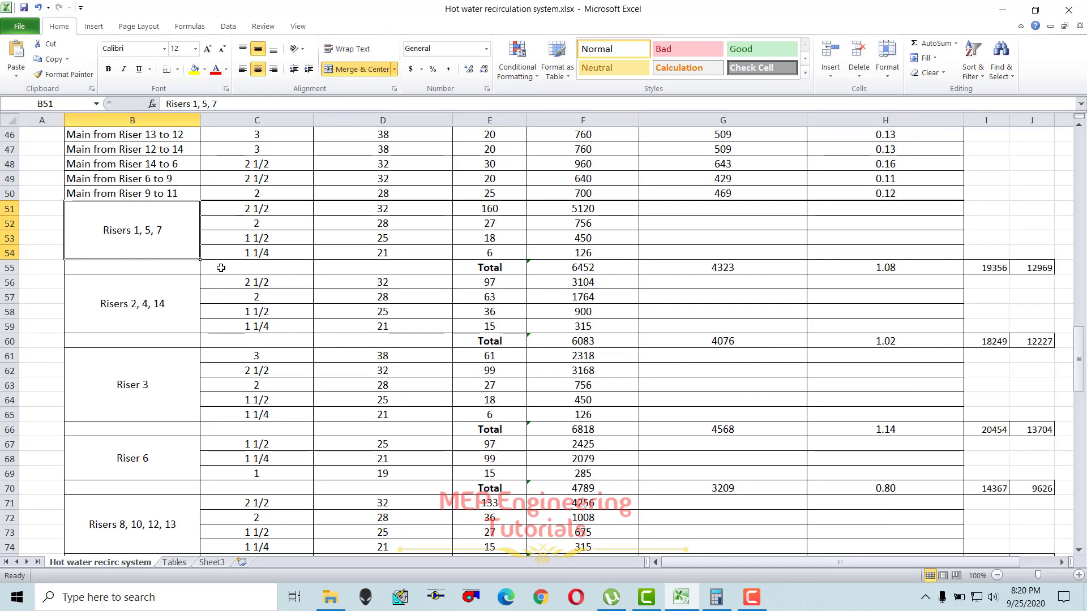
{"action": "scroll", "coordinate": [242, 293], "scroll_direction": "up", "scroll_amount": 1}
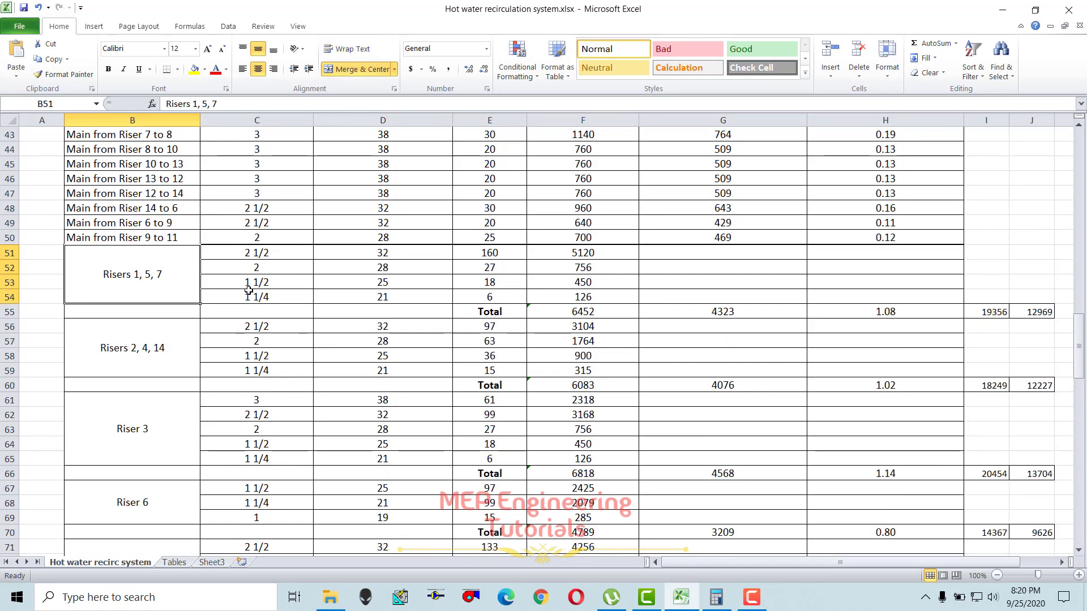
{"action": "left_click_drag", "start_coordinate": [488, 253], "coordinate": [501, 297]}
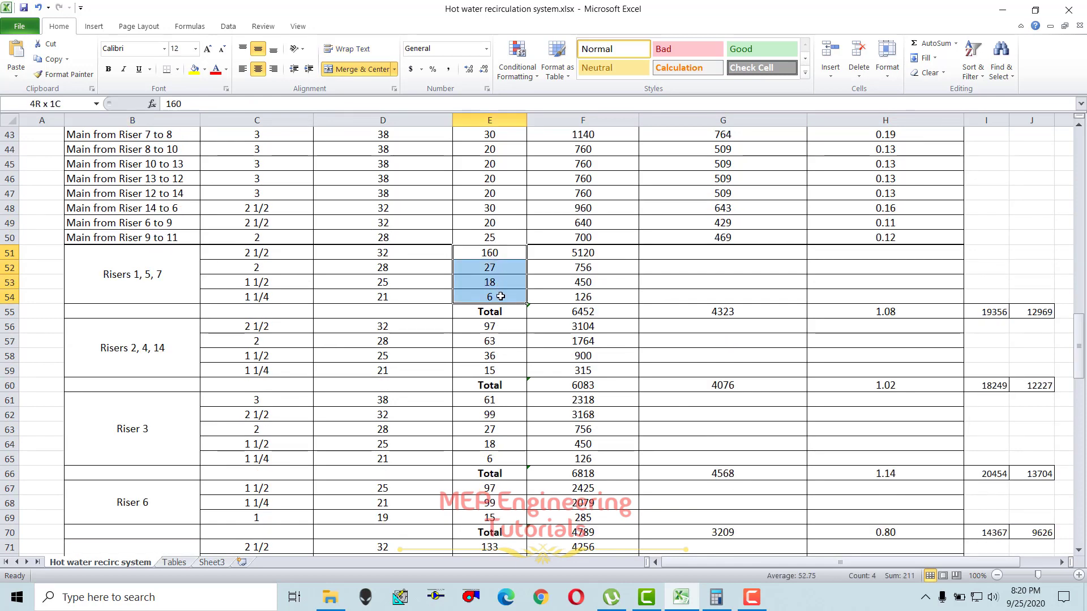
{"action": "left_click", "coordinate": [135, 281]}
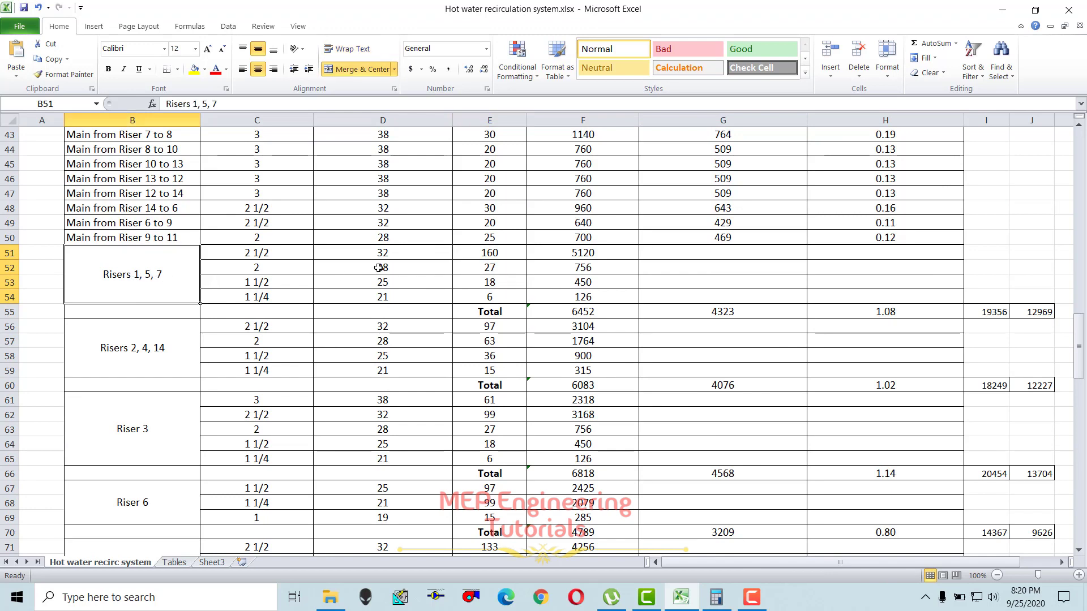
{"action": "left_click_drag", "start_coordinate": [486, 253], "coordinate": [490, 295]}
{"action": "left_click", "coordinate": [132, 348]}
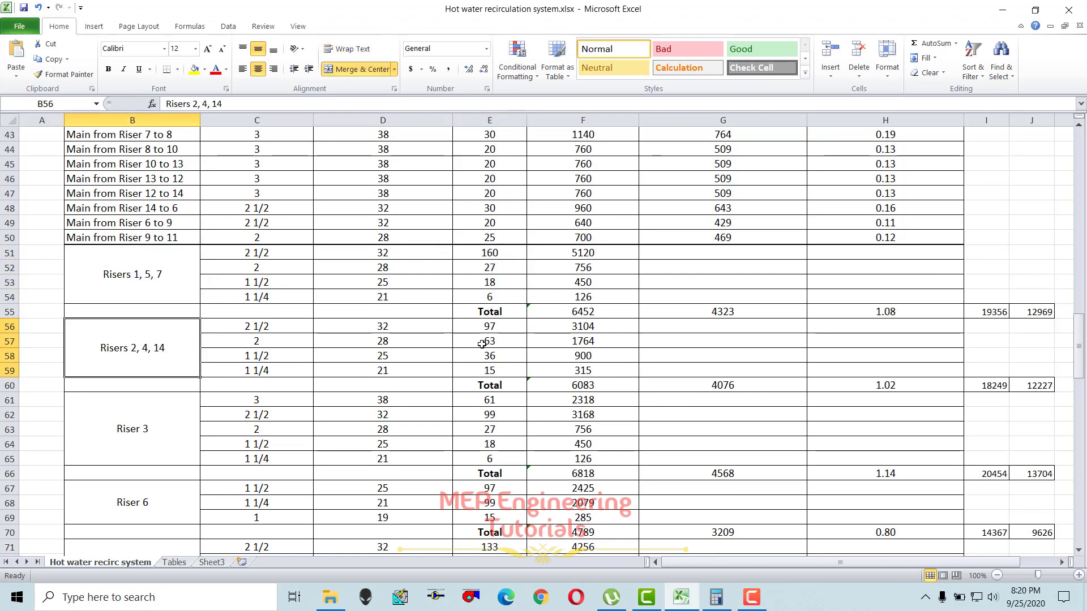
{"action": "left_click_drag", "start_coordinate": [501, 329], "coordinate": [501, 368]}
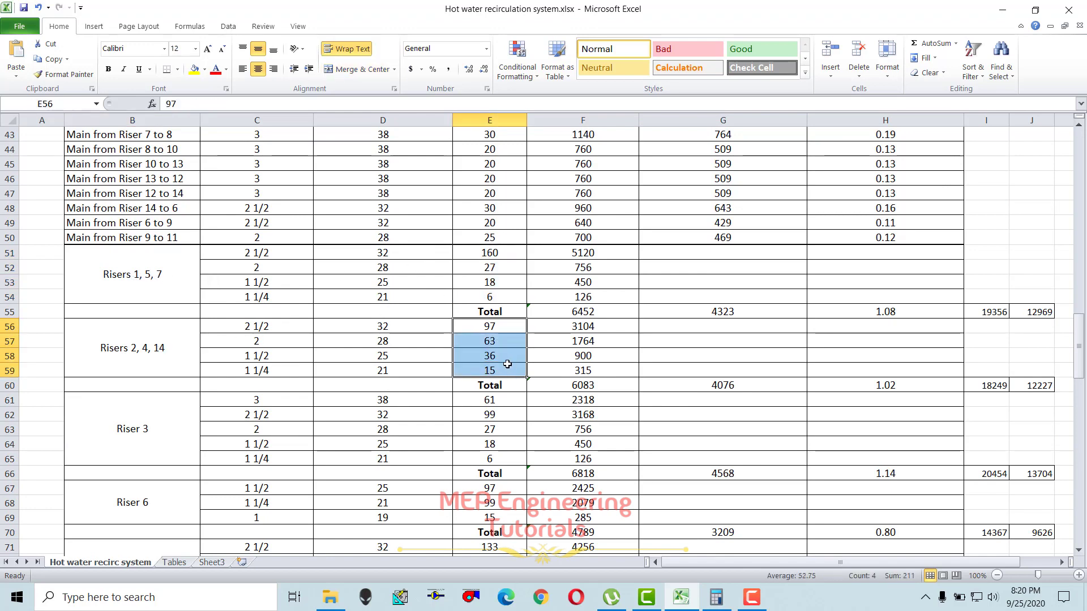
- Highlight the pipe lengths of Risers 8, 10, 12, 13 in E71:E74 and select Riser 6's 1 in pipe length in E69
{"action": "scroll", "coordinate": [501, 360], "scroll_direction": "down", "scroll_amount": 1}
{"action": "scroll", "coordinate": [349, 358], "scroll_direction": "down", "scroll_amount": 3}
{"action": "left_click", "coordinate": [160, 390]}
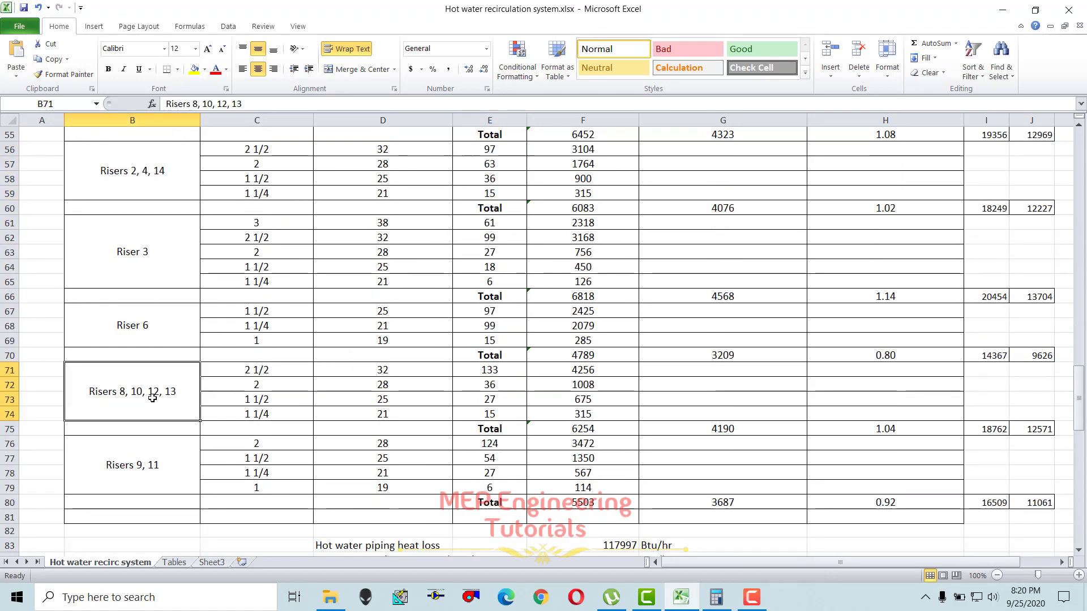
{"action": "left_click_drag", "start_coordinate": [490, 371], "coordinate": [492, 415]}
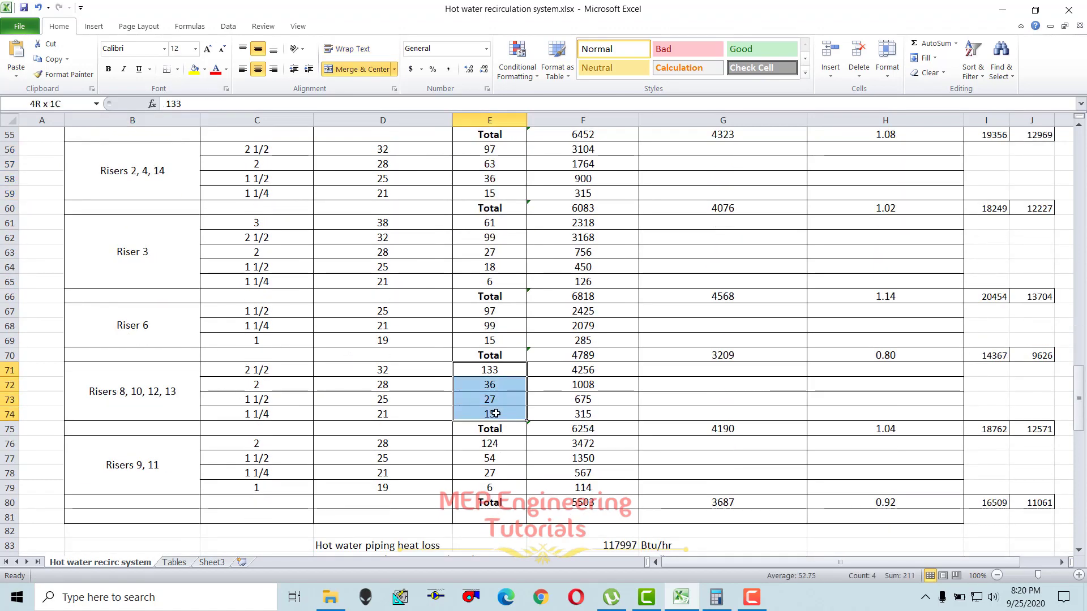
{"action": "left_click", "coordinate": [124, 331]}
{"action": "left_click", "coordinate": [473, 339]}
- Select the Risers 1, 5, 7 group in B51 and compare its rows with the riser diagram
{"action": "scroll", "coordinate": [472, 335], "scroll_direction": "up", "scroll_amount": 2}
{"action": "scroll", "coordinate": [473, 335], "scroll_direction": "up", "scroll_amount": 3}
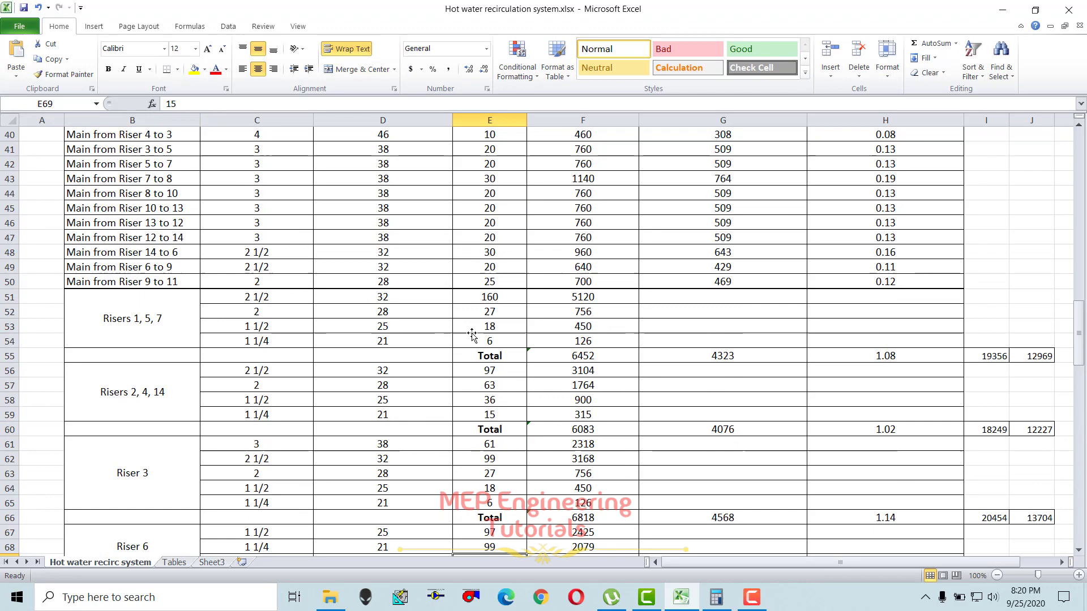
{"action": "left_click", "coordinate": [153, 320]}
{"action": "scroll", "coordinate": [247, 327], "scroll_direction": "up", "scroll_amount": 13}
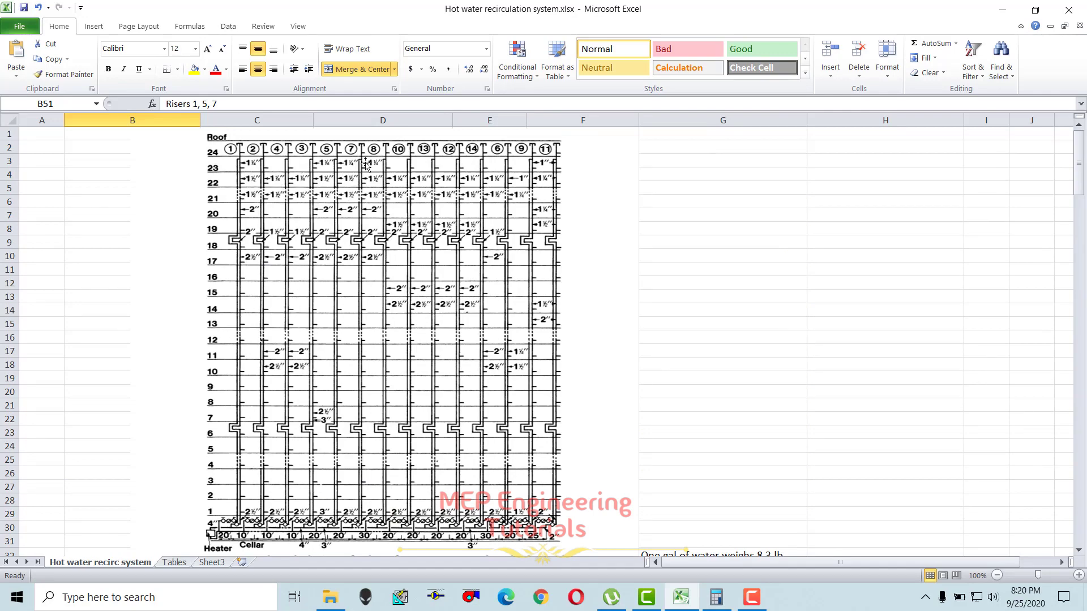
{"action": "scroll", "coordinate": [358, 325], "scroll_direction": "down", "scroll_amount": 7}
{"action": "scroll", "coordinate": [356, 332], "scroll_direction": "down", "scroll_amount": 7}
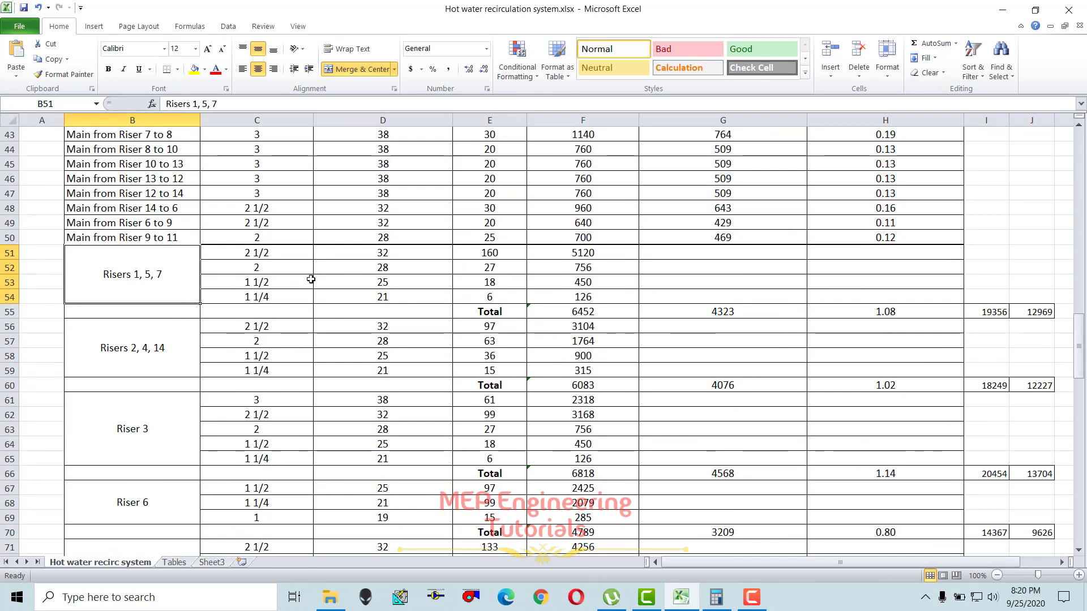
- Select the 2 1/2 in pipe size in C51 and examine Riser 1's pipe sizes floor by floor on the riser diagram
{"action": "scroll", "coordinate": [281, 282], "scroll_direction": "up", "scroll_amount": 2}
{"action": "left_click", "coordinate": [257, 340]}
{"action": "scroll", "coordinate": [283, 350], "scroll_direction": "up", "scroll_amount": 4}
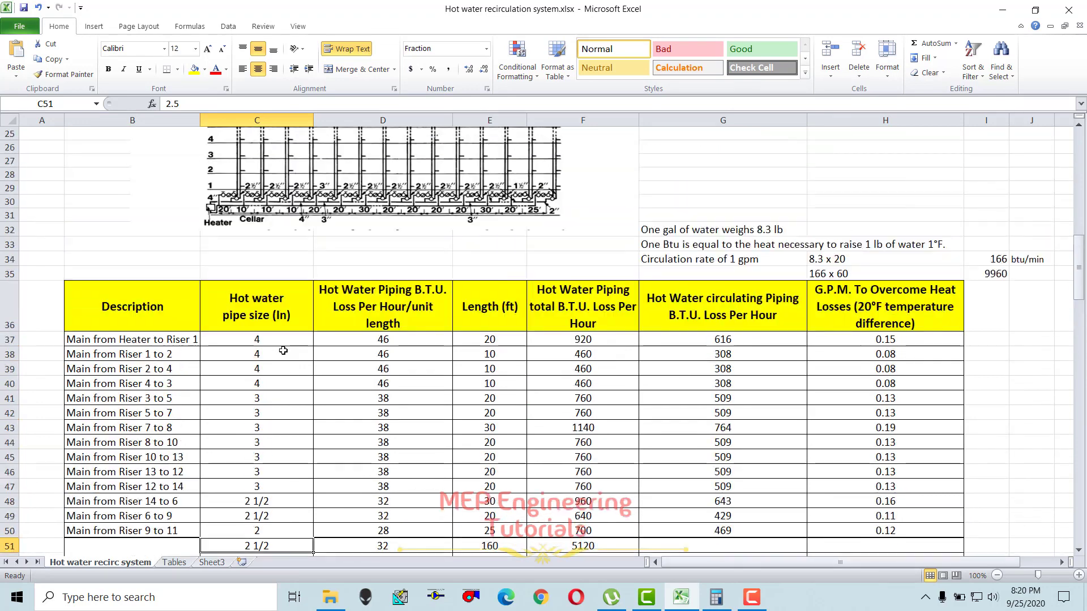
{"action": "scroll", "coordinate": [283, 350], "scroll_direction": "up", "scroll_amount": 8}
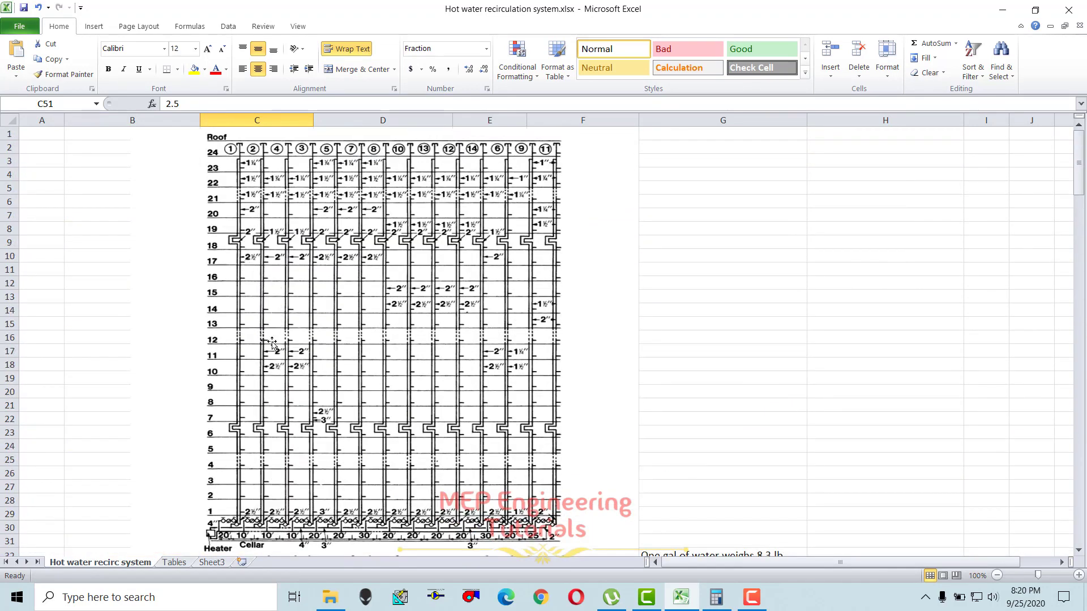
{"action": "scroll", "coordinate": [273, 418], "scroll_direction": "down", "scroll_amount": 2}
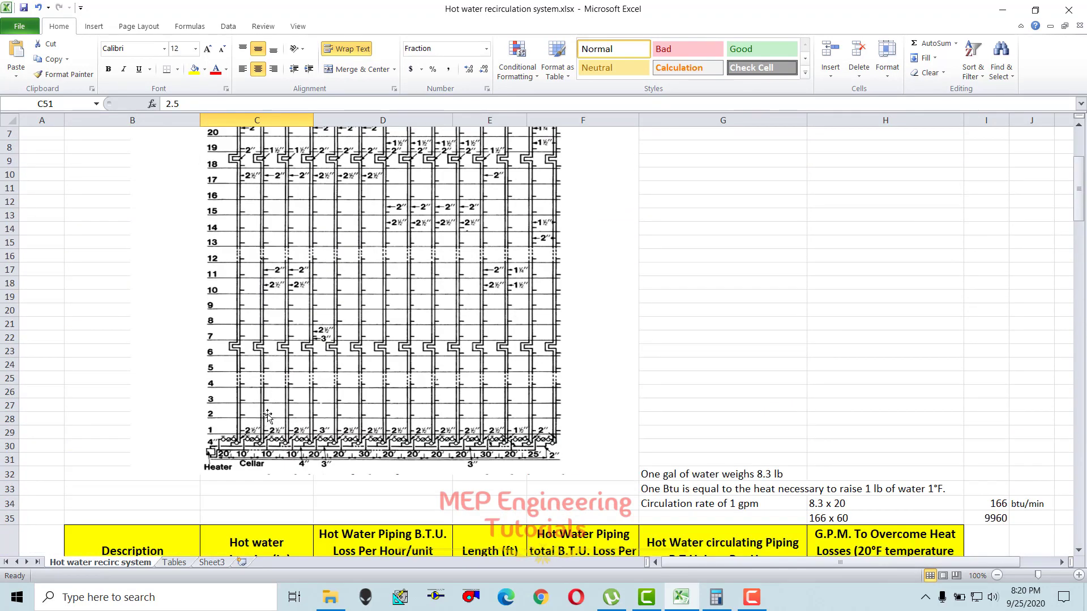
{"action": "scroll", "coordinate": [257, 436], "scroll_direction": "up", "scroll_amount": 2}
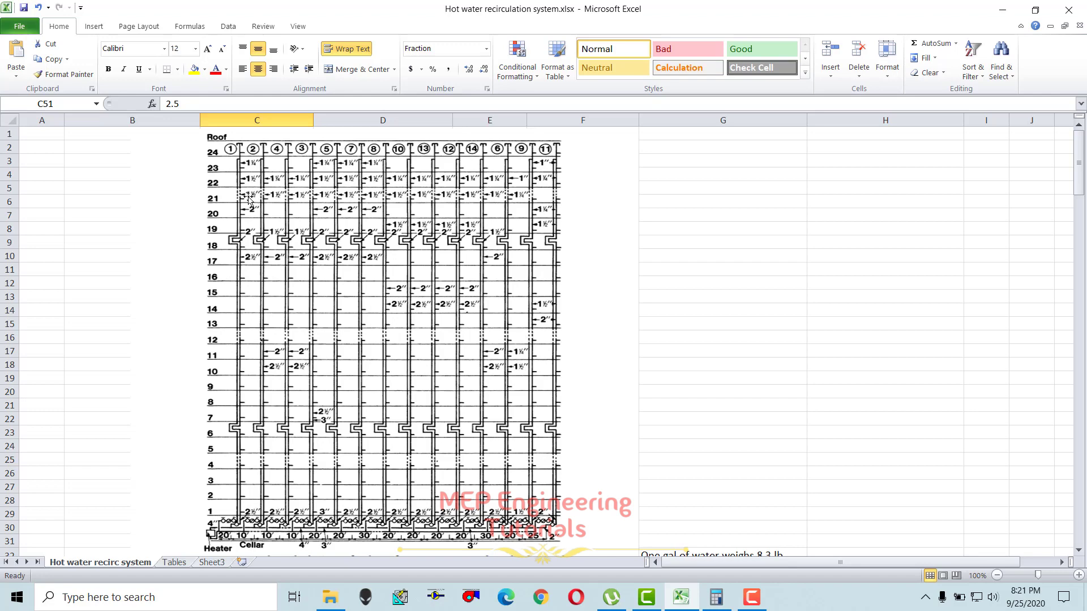
{"action": "scroll", "coordinate": [248, 195], "scroll_direction": "up", "scroll_amount": 3, "text": "ctrl"}
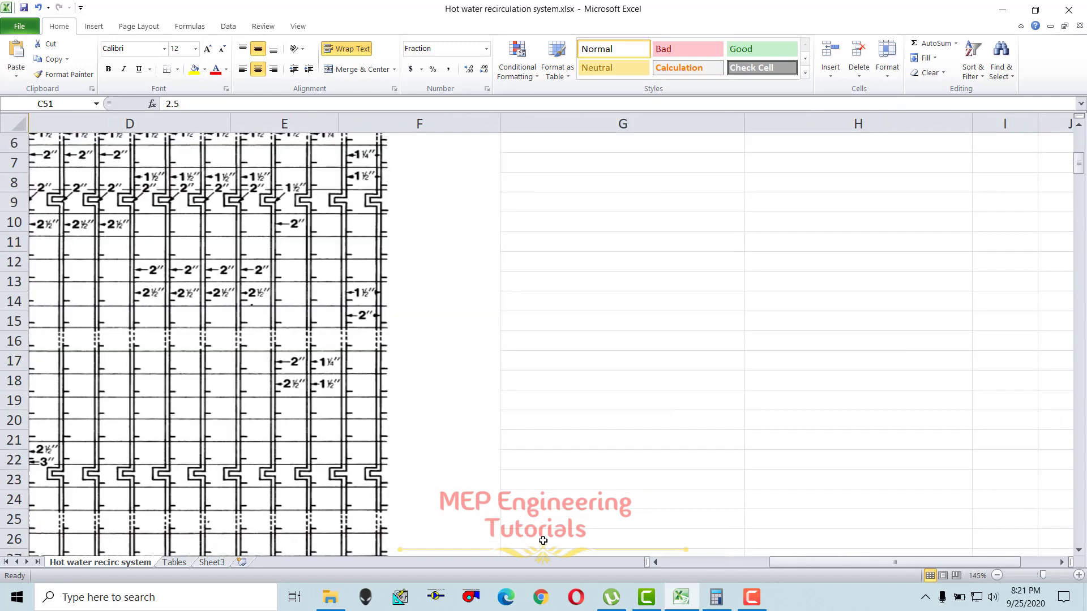
{"action": "left_click", "coordinate": [709, 560]}
{"action": "scroll", "coordinate": [377, 251], "scroll_direction": "up", "scroll_amount": 2}
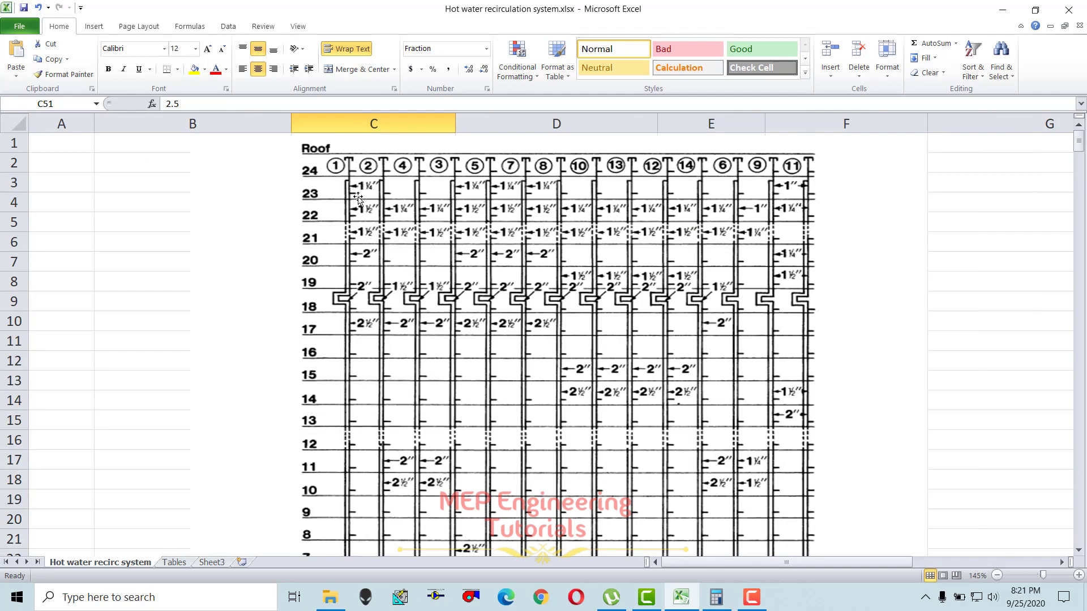
{"action": "scroll", "coordinate": [390, 331], "scroll_direction": "down", "scroll_amount": 3, "text": "ctrl"}
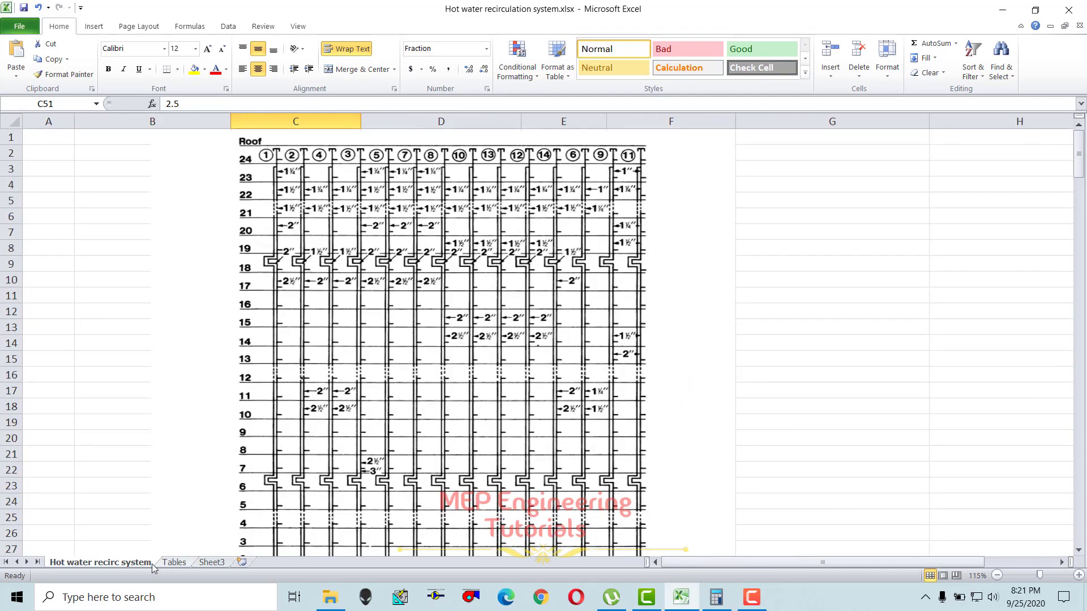
{"action": "scroll", "coordinate": [380, 340], "scroll_direction": "down", "scroll_amount": 11}
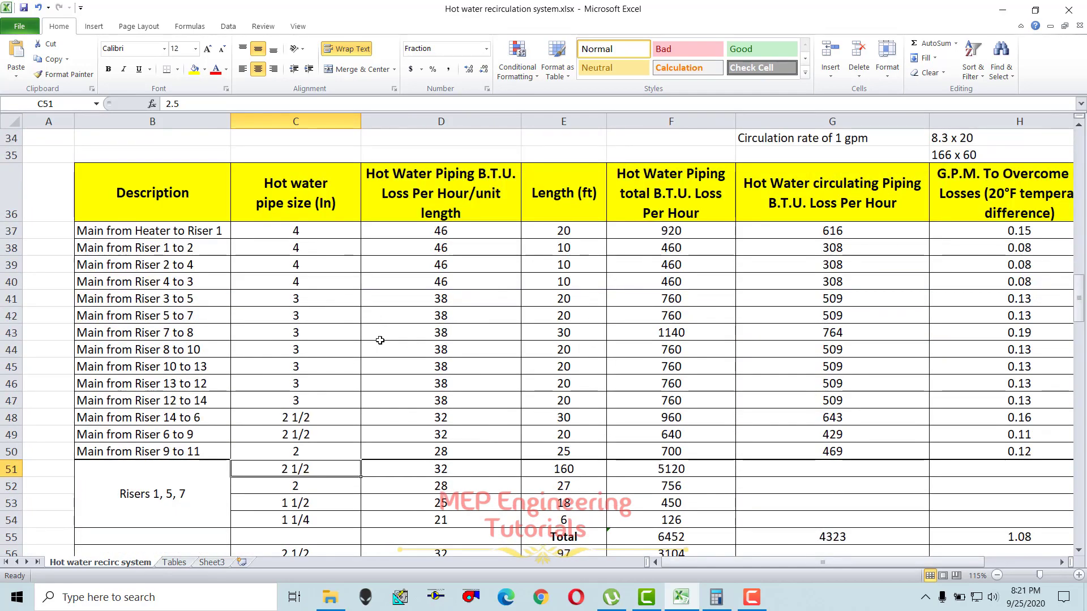
- Highlight the pipe sizes of Risers 1, 5, 7 in C51:C54 and their unit heat losses in D51:D54
{"action": "scroll", "coordinate": [380, 340], "scroll_direction": "down", "scroll_amount": 1, "text": "ctrl"}
{"action": "left_click", "coordinate": [262, 464]}
{"action": "left_click", "coordinate": [266, 480]}
{"action": "left_click", "coordinate": [275, 497]}
{"action": "left_click_drag", "start_coordinate": [266, 450], "coordinate": [267, 495]}
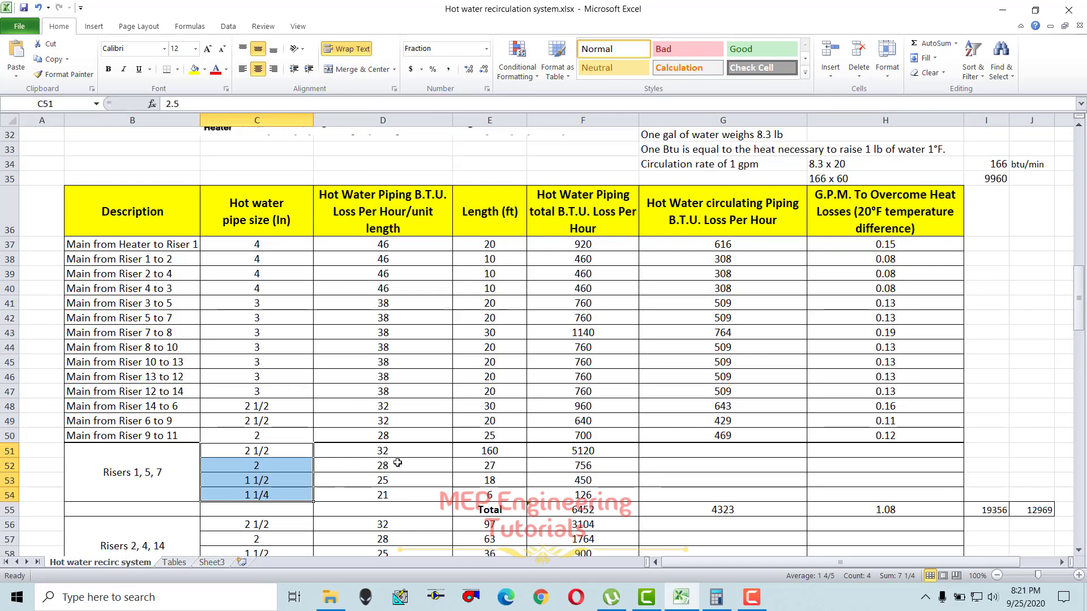
{"action": "left_click_drag", "start_coordinate": [394, 451], "coordinate": [391, 496]}
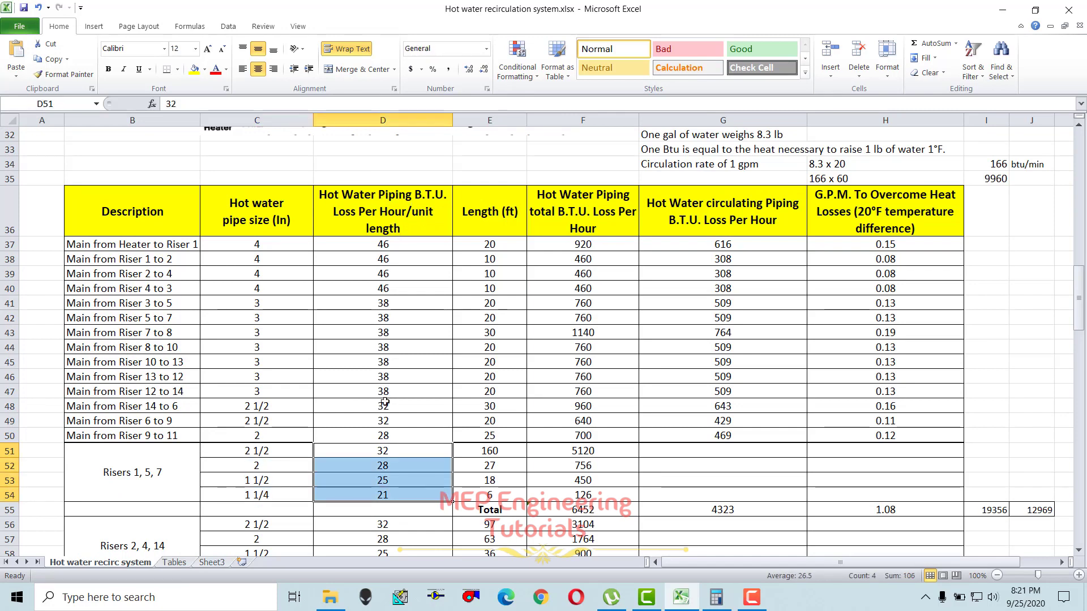
- Select the 2 1/2 in pipe size and unit loss in C51:D51 and check them against the Piping Heat Loss chart
{"action": "left_click", "coordinate": [256, 452]}
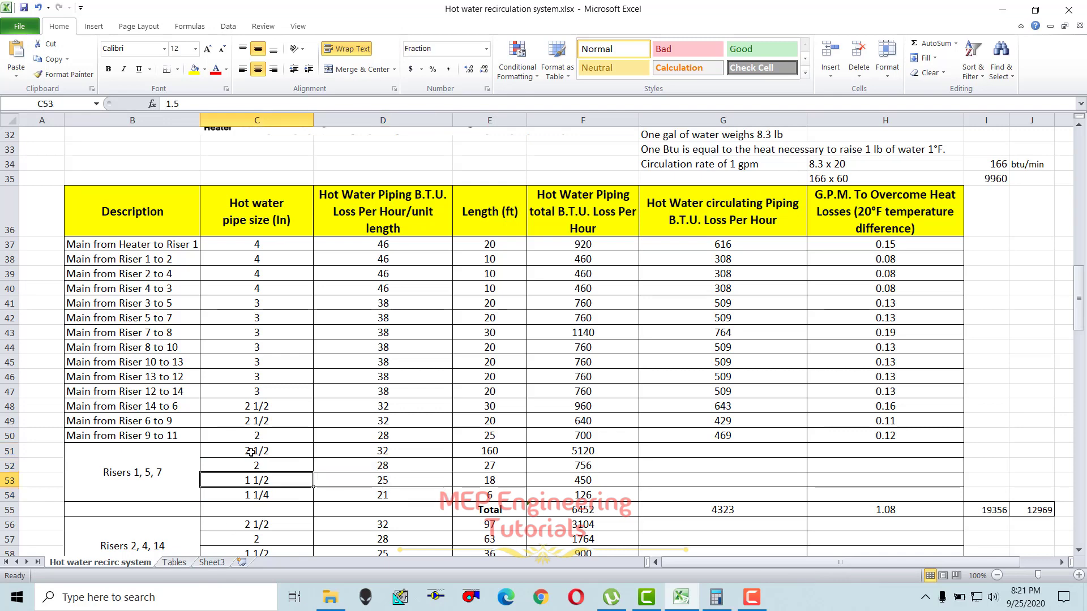
{"action": "left_click", "coordinate": [363, 451]}
{"action": "left_click", "coordinate": [174, 562]}
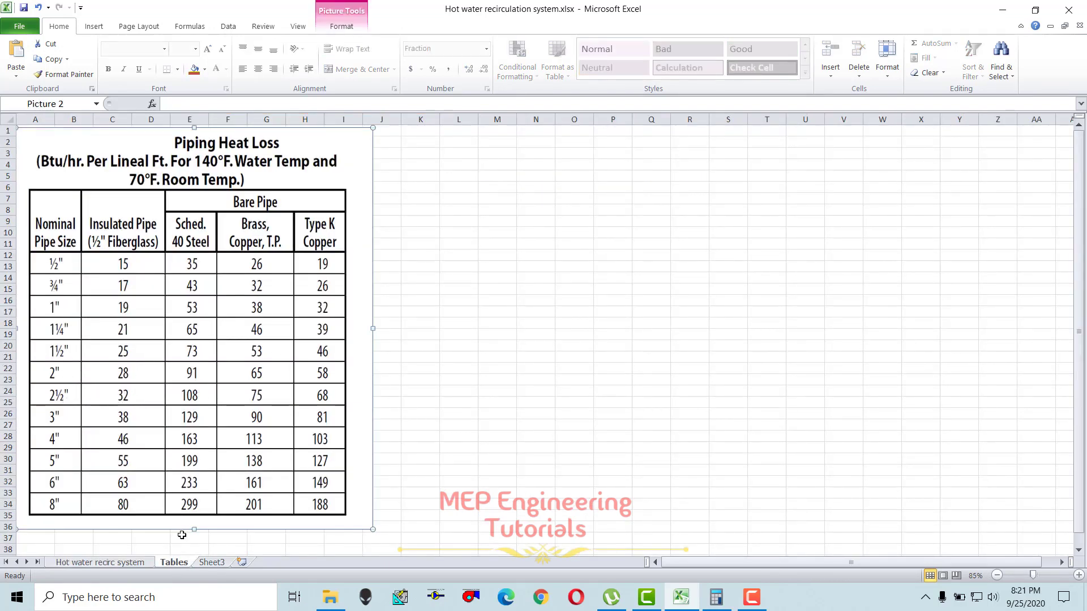
{"action": "left_click", "coordinate": [112, 563]}
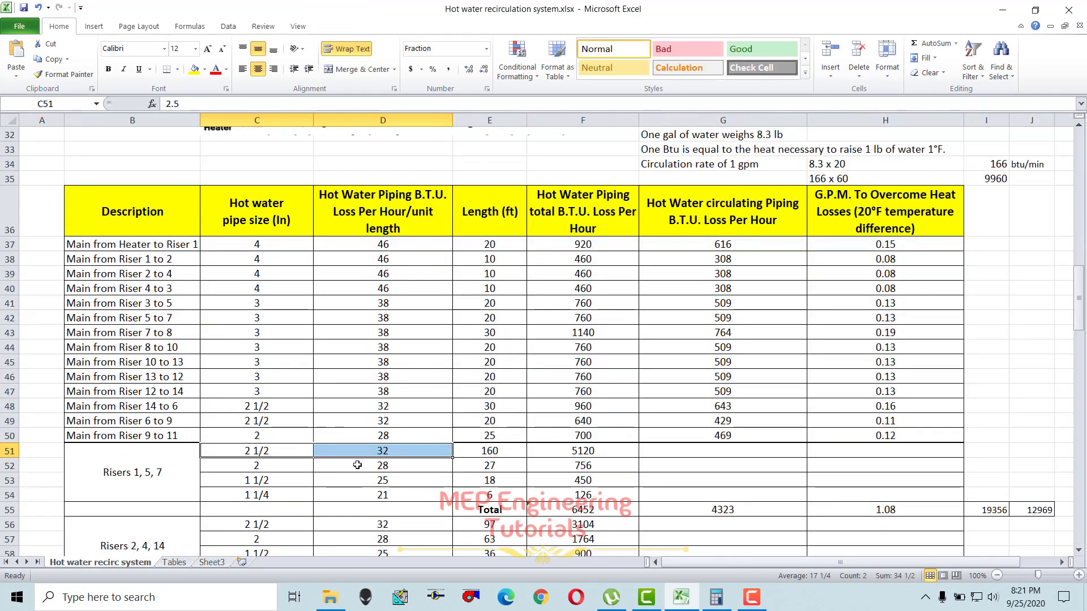
- Check the 1 1/4 in pipe in C54 against the Piping Heat Loss chart and highlight the unit losses in D51:D54
{"action": "left_click", "coordinate": [260, 496]}
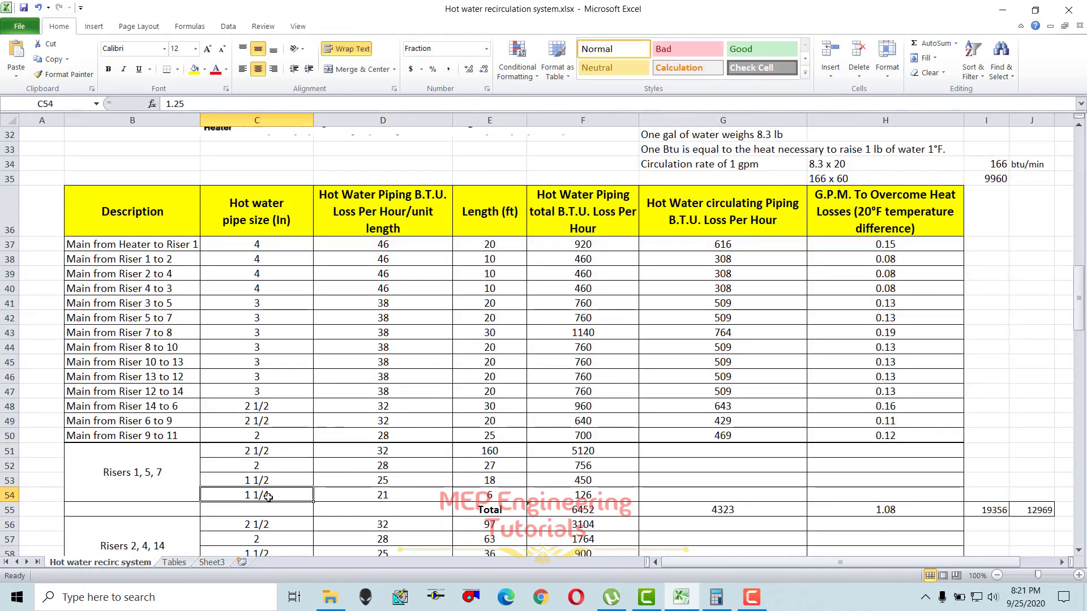
{"action": "left_click", "coordinate": [174, 564]}
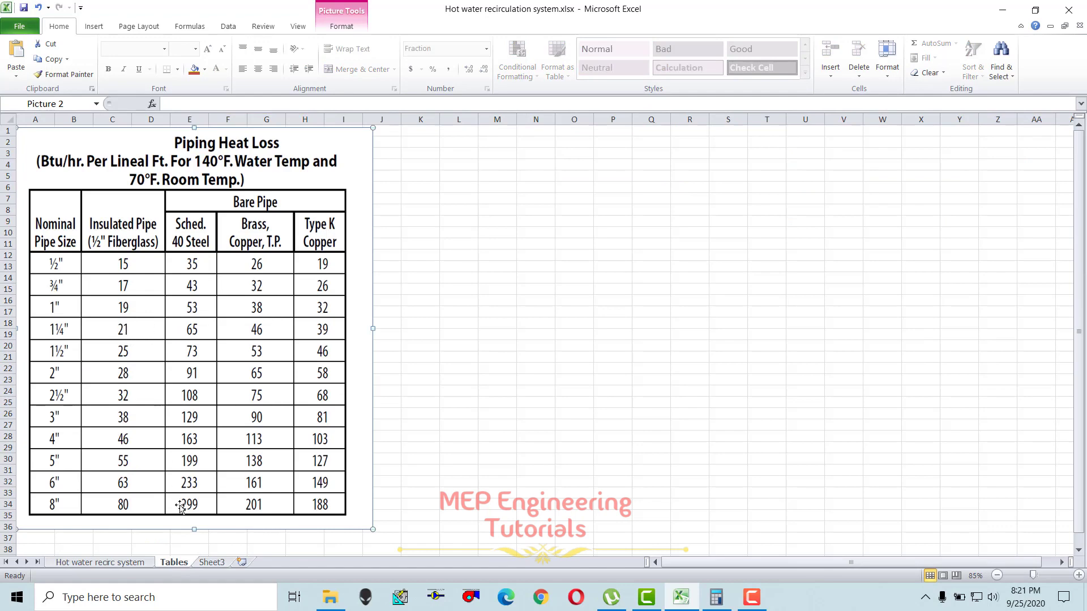
{"action": "left_click", "coordinate": [119, 563]}
{"action": "left_click", "coordinate": [387, 498]}
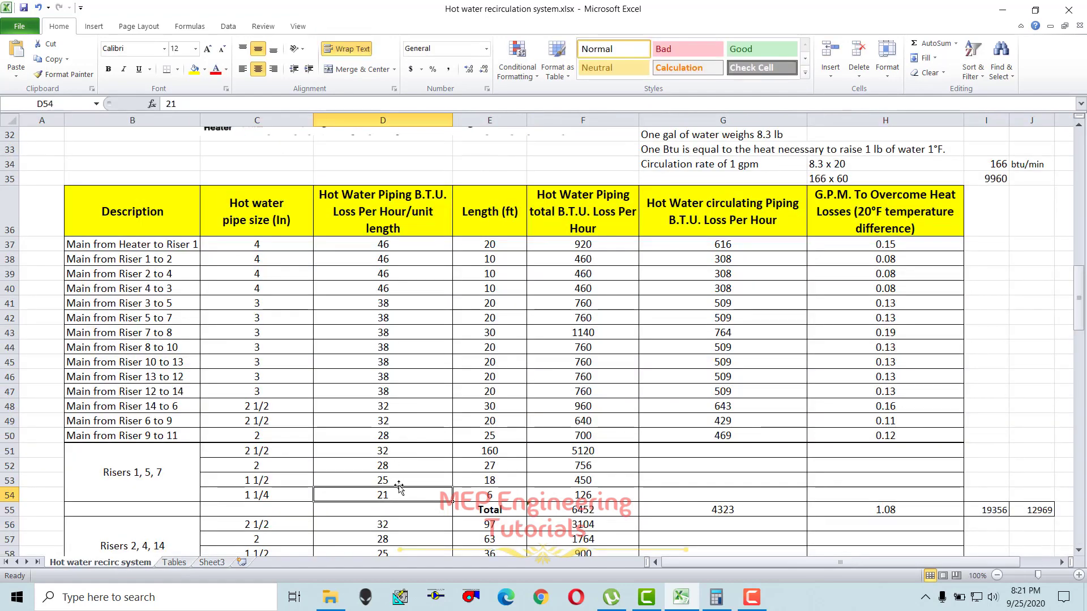
{"action": "left_click_drag", "start_coordinate": [384, 451], "coordinate": [389, 497]}
{"action": "mouse_move", "coordinate": [316, 495]}
{"action": "left_mouse_down"}
{"action": "mouse_move", "coordinate": [399, 494]}
{"action": "mouse_move", "coordinate": [401, 473]}
{"action": "left_mouse_up"}
- Highlight the pipe lengths in E51:E54 for Risers 1, 5, 7 and review the individual length cells
{"action": "left_click", "coordinate": [487, 464]}
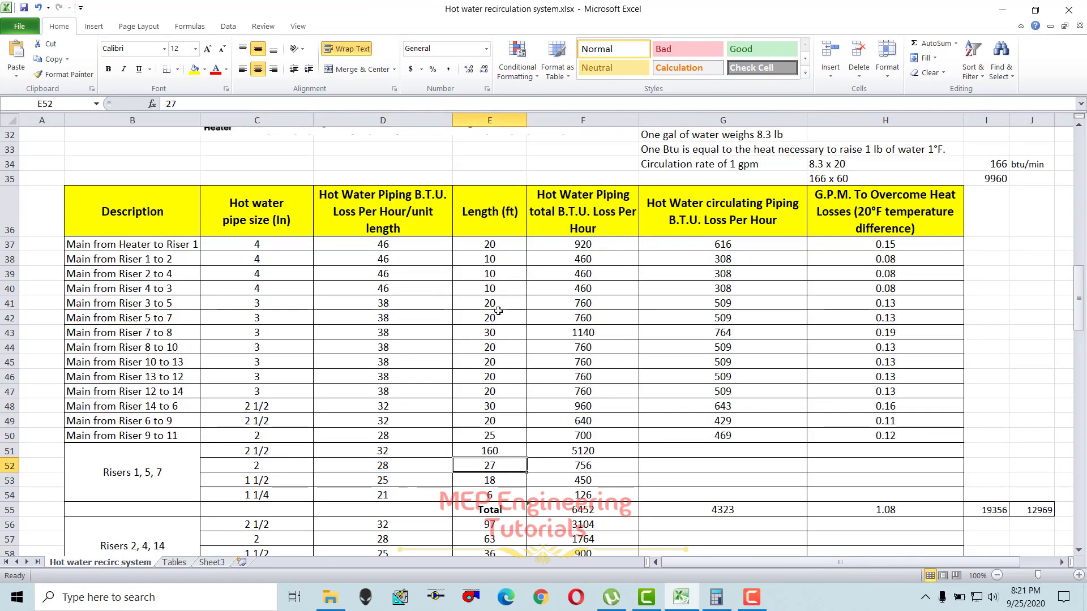
{"action": "left_click_drag", "start_coordinate": [498, 451], "coordinate": [488, 488]}
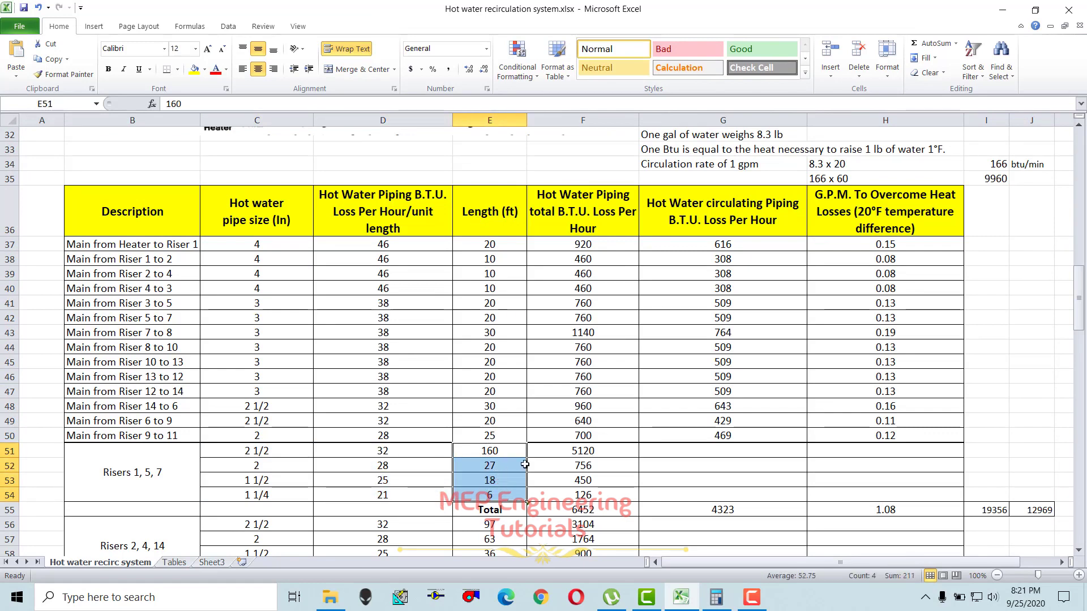
{"action": "left_click", "coordinate": [527, 474]}
{"action": "left_click_drag", "start_coordinate": [503, 451], "coordinate": [502, 491]}
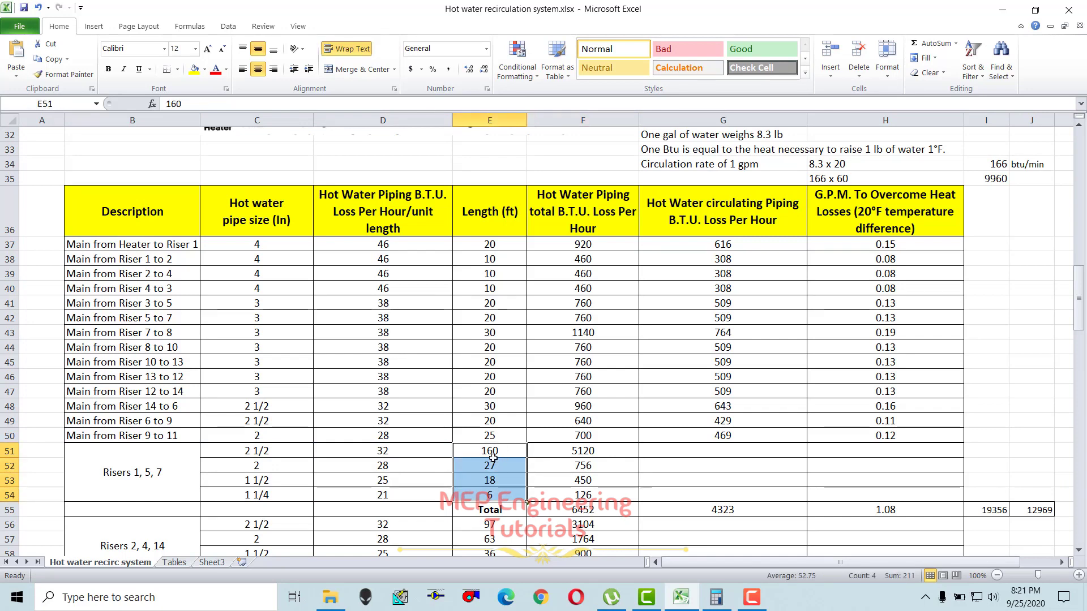
{"action": "left_click", "coordinate": [498, 465]}
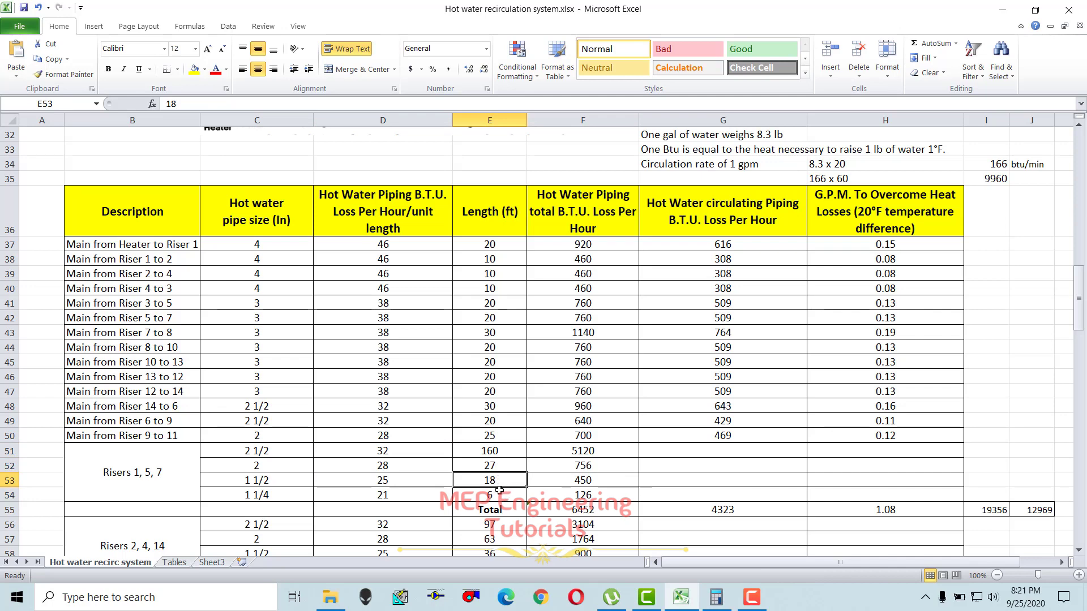
- Highlight the total heat losses in F51:F54 and trace F51's formula =D51*E51 to its length and unit loss cells
{"action": "left_click_drag", "start_coordinate": [586, 451], "coordinate": [589, 498]}
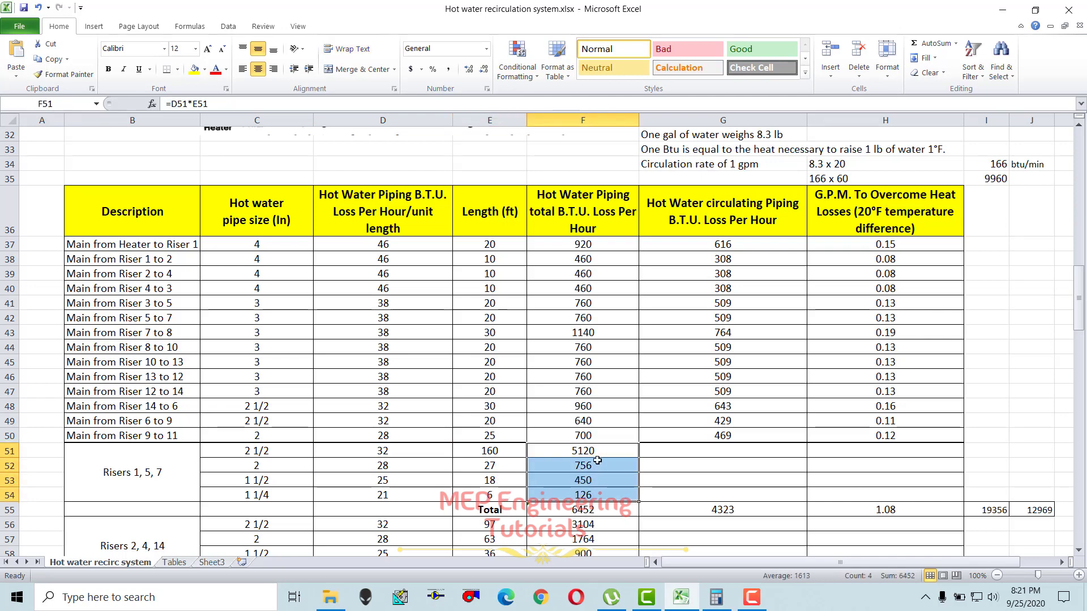
{"action": "left_click", "coordinate": [580, 457]}
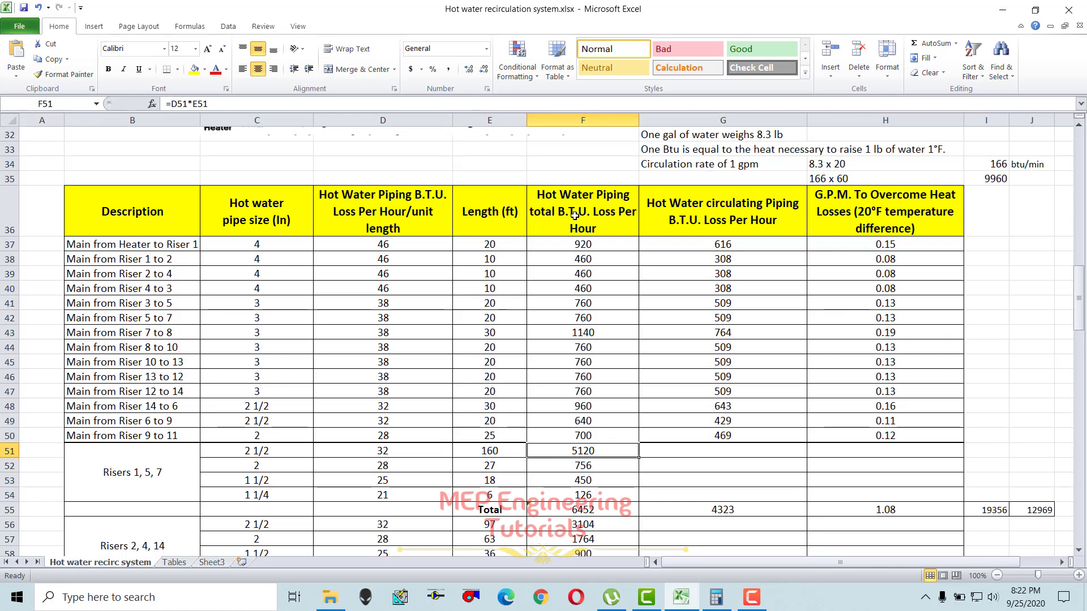
{"action": "left_click", "coordinate": [473, 454]}
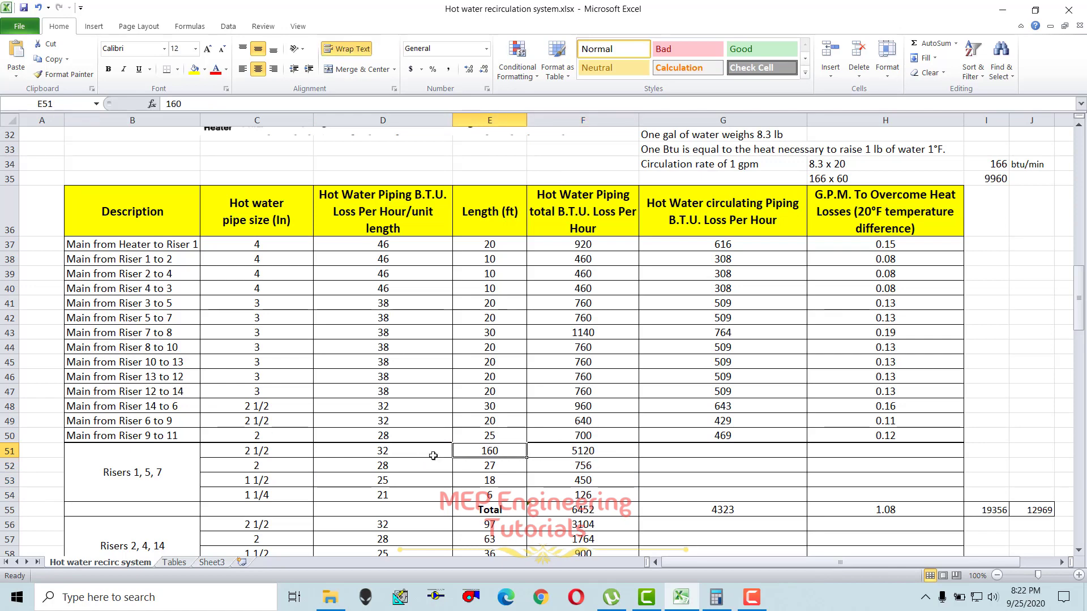
{"action": "left_click", "coordinate": [386, 452]}
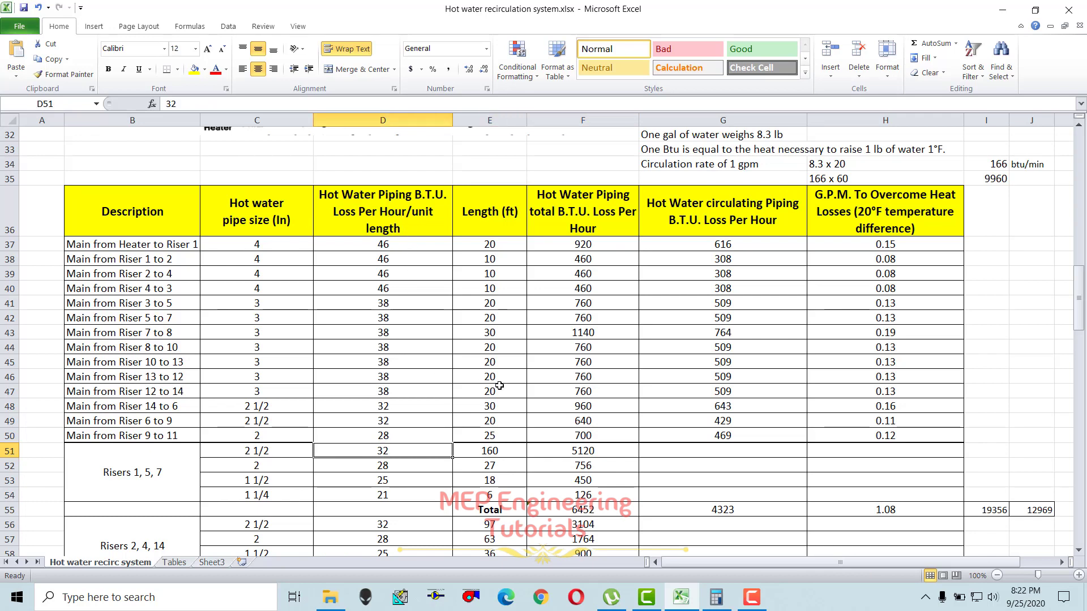
- Review the total heat loss formulas for Risers 1, 5, 7 cell by cell, from F51 down to F54
{"action": "double_click", "coordinate": [590, 451]}
{"action": "key", "text": "shift+Return"}
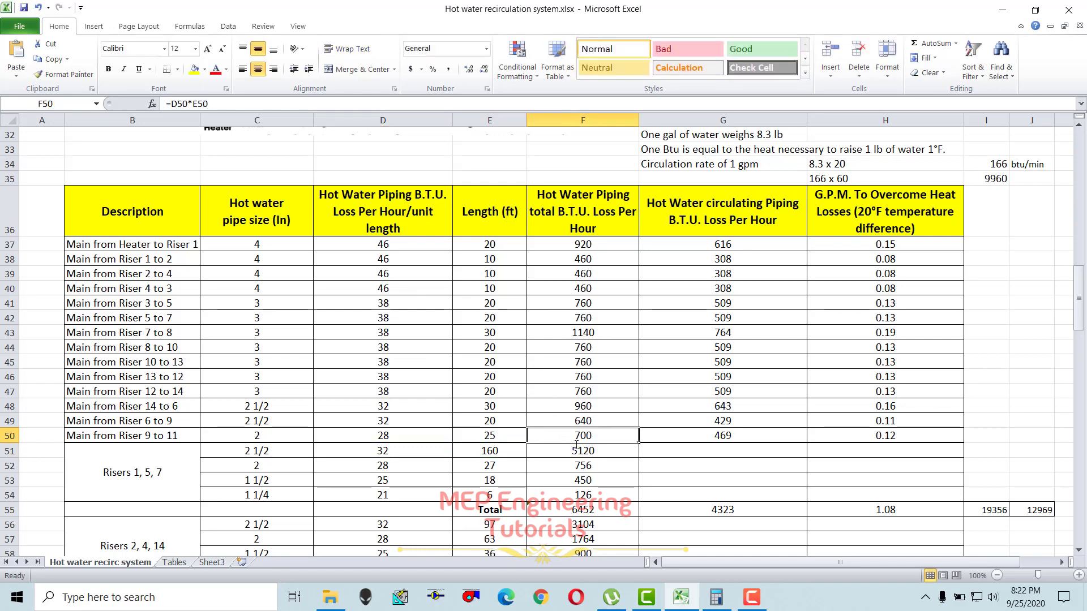
{"action": "key", "text": "Down"}
{"action": "key", "text": "Down"}
{"action": "key", "text": "Down"}
{"action": "key", "text": "Down"}
{"action": "key", "text": "Down"}
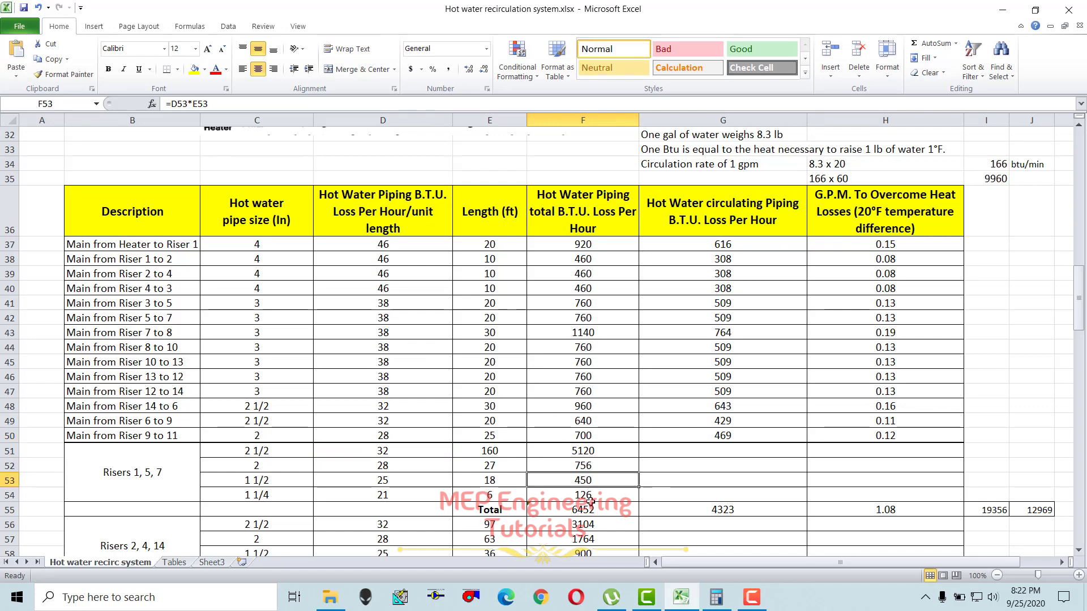
{"action": "left_click", "coordinate": [589, 496]}
- Inspect the Total formula =SUM(F51:F54) in F55 and relate it to its column heading
{"action": "scroll", "coordinate": [597, 467], "scroll_direction": "down", "scroll_amount": 3}
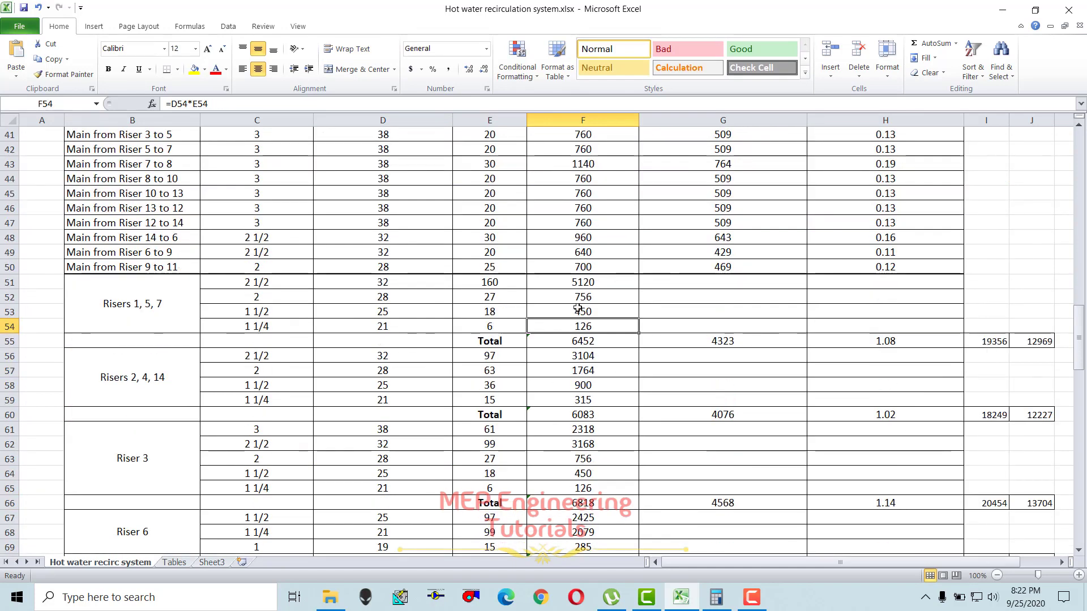
{"action": "left_click_drag", "start_coordinate": [514, 342], "coordinate": [578, 340]}
{"action": "left_click", "coordinate": [579, 341]}
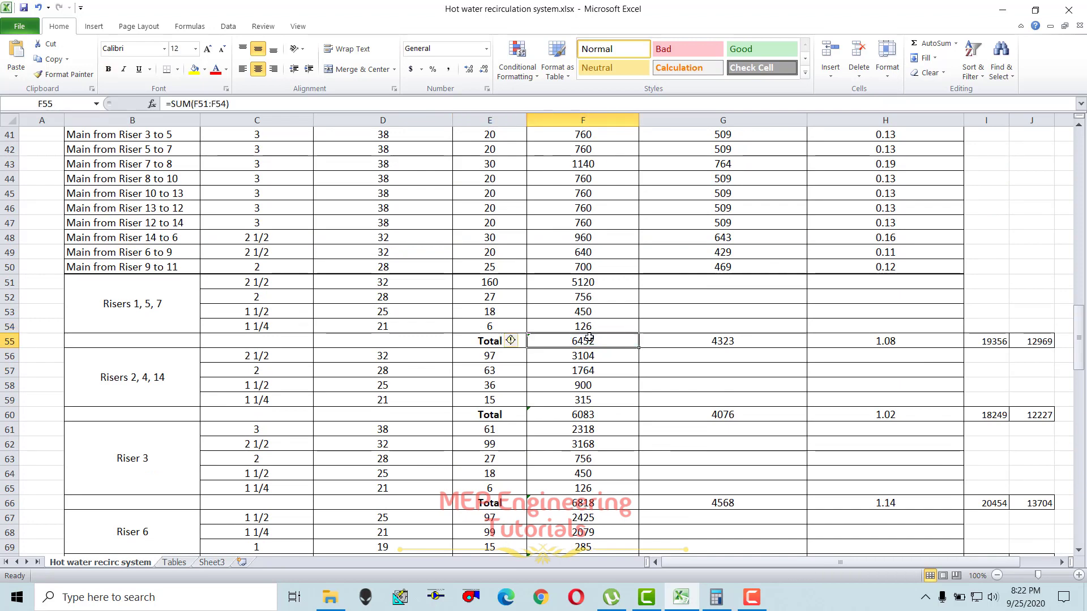
{"action": "scroll", "coordinate": [584, 334], "scroll_direction": "up", "scroll_amount": 2}
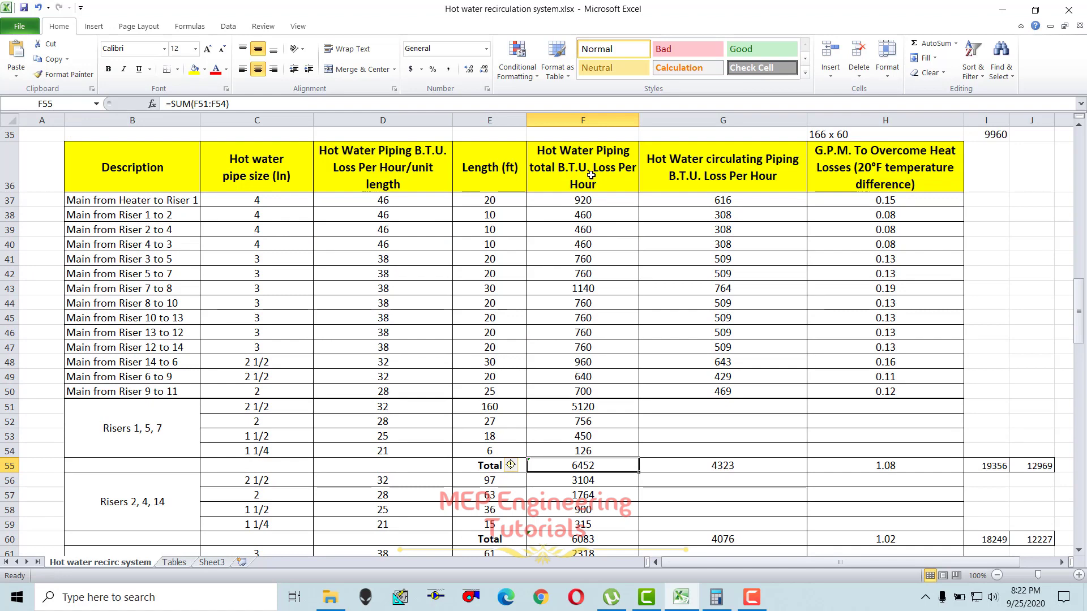
- Trace the circulating piping loss formula =F55*0.67 in G55 back to the total in F55
{"action": "left_click", "coordinate": [721, 463]}
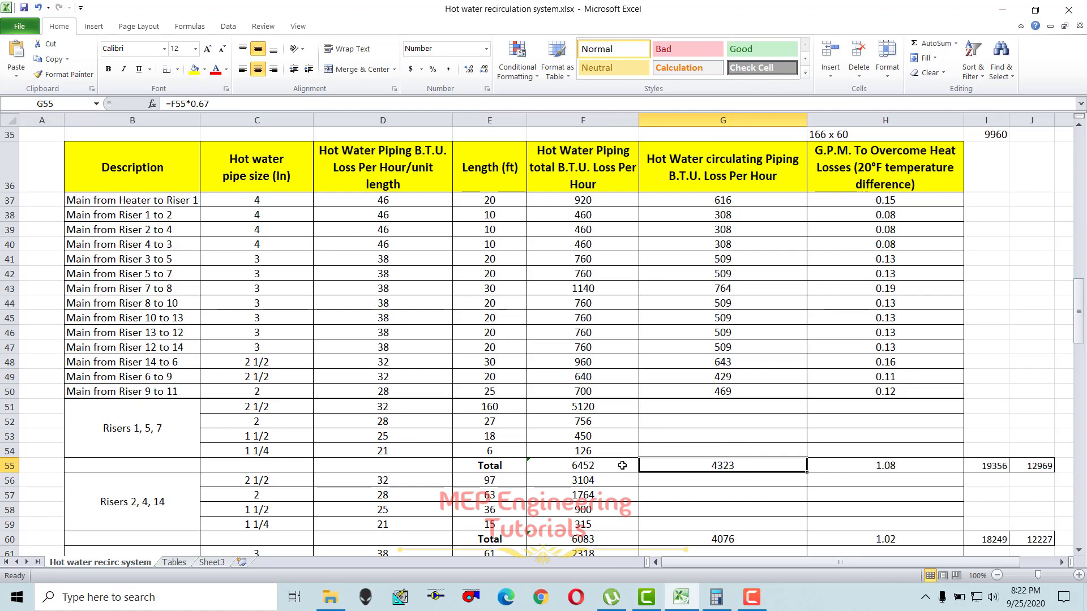
{"action": "left_click", "coordinate": [593, 465]}
{"action": "left_click", "coordinate": [705, 471]}
{"action": "left_click", "coordinate": [597, 468]}
{"action": "left_click", "coordinate": [723, 465]}
{"action": "double_click", "coordinate": [717, 465]}
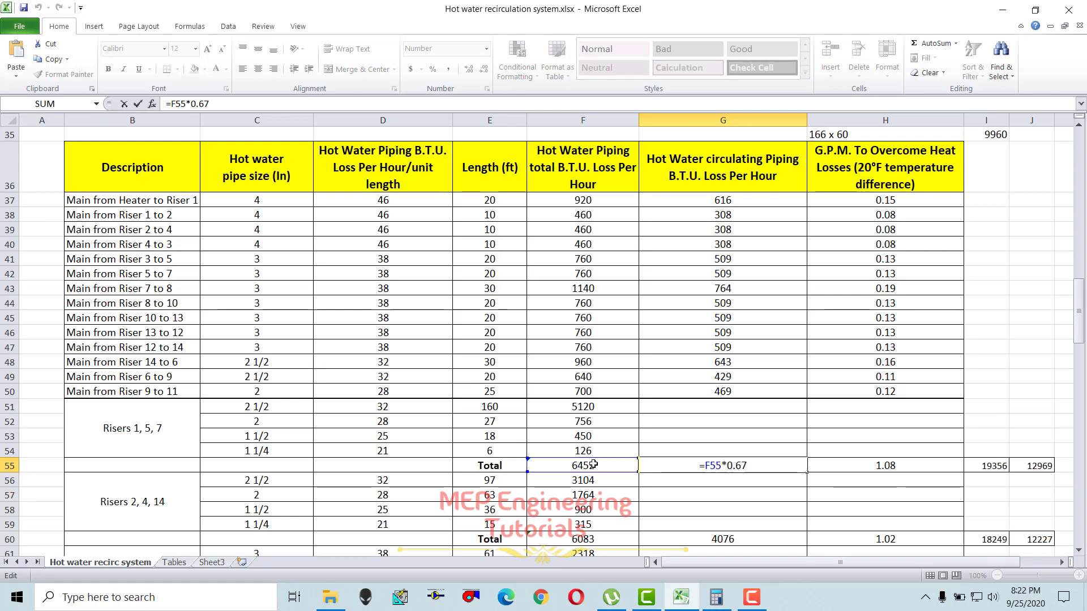
{"action": "key", "text": "Escape"}
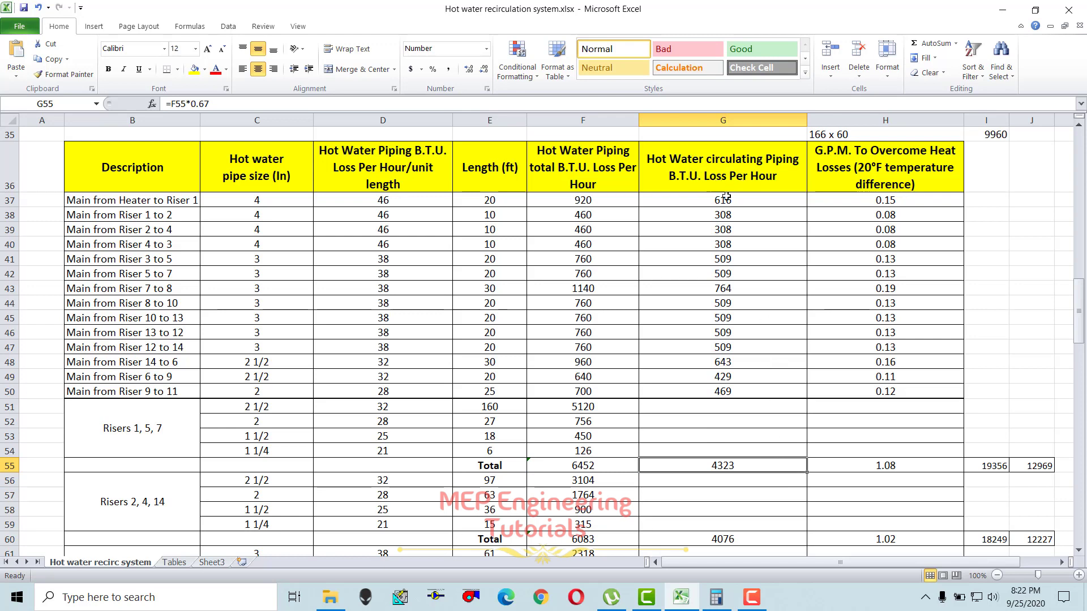
- Inspect the G.P.M. formula =(F55+G55)/10000 in H55 and highlight the totals in F55:H55
{"action": "double_click", "coordinate": [901, 465]}
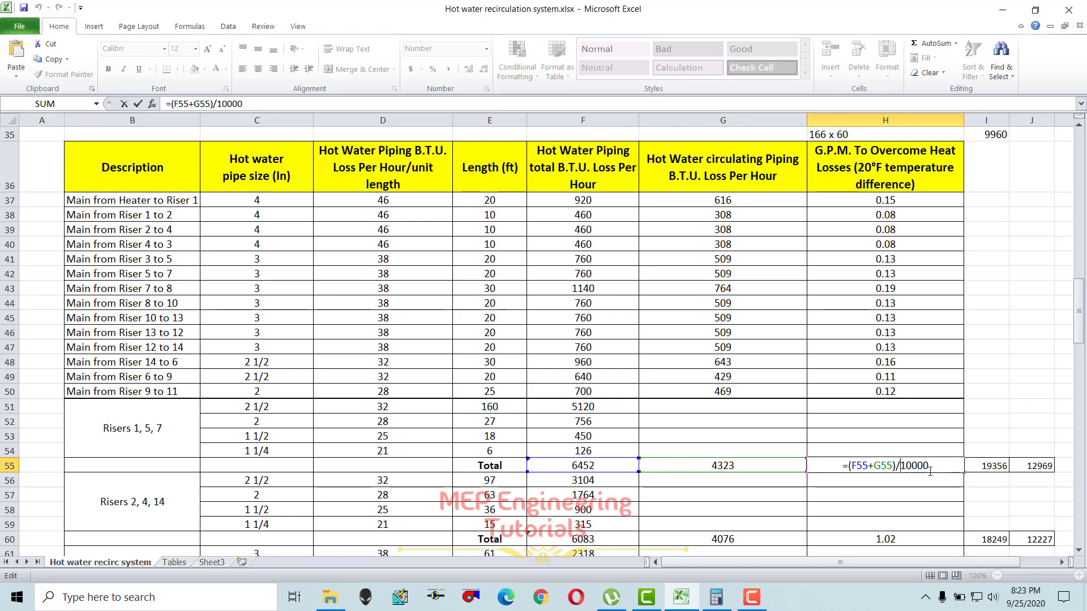
{"action": "key", "text": "Return"}
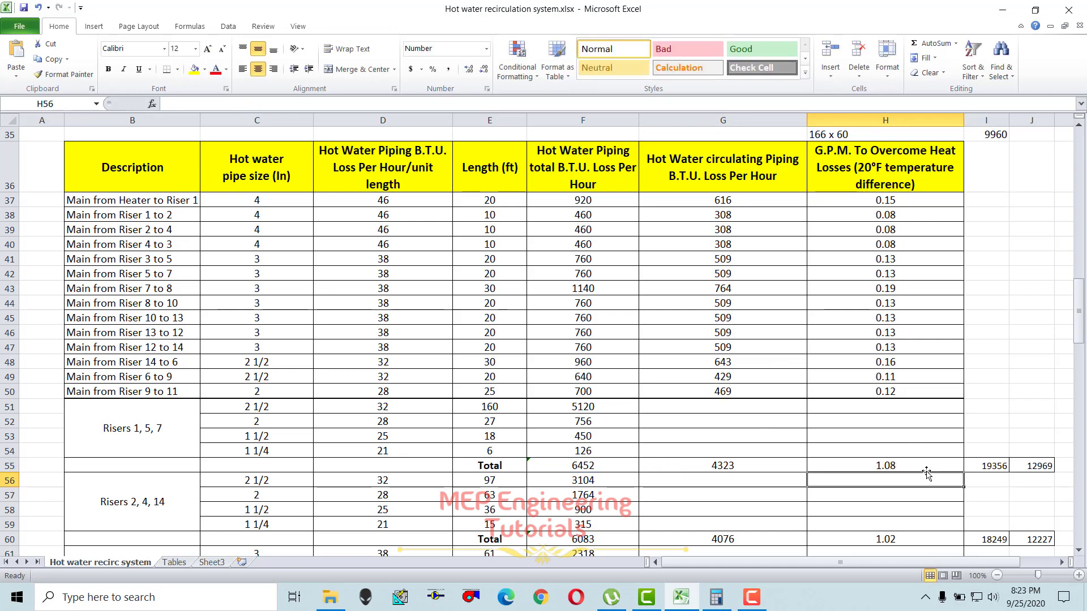
{"action": "left_click", "coordinate": [870, 459]}
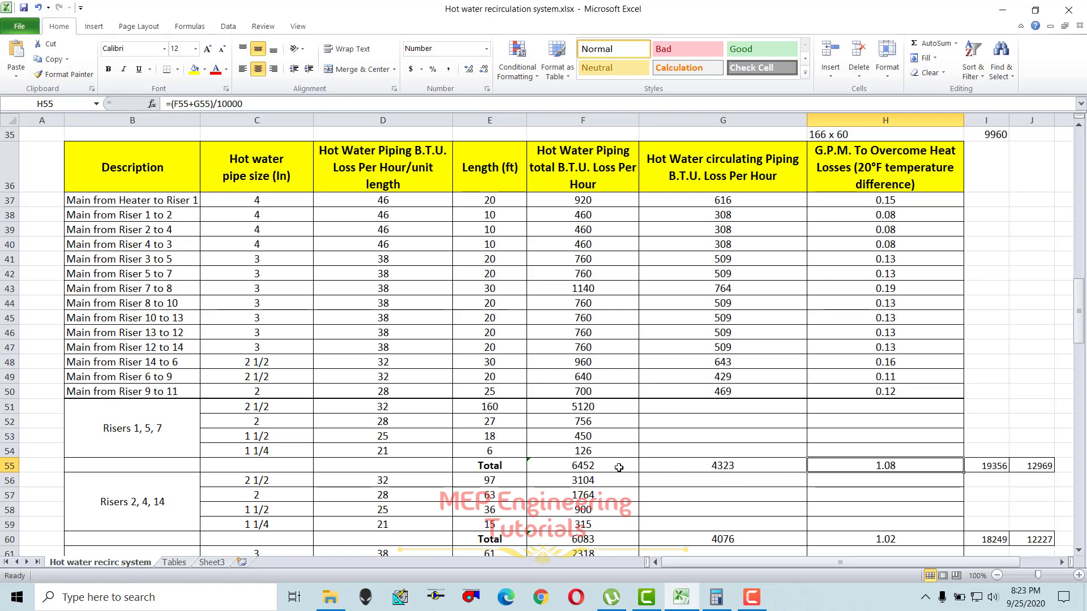
{"action": "left_click_drag", "start_coordinate": [563, 467], "coordinate": [832, 468]}
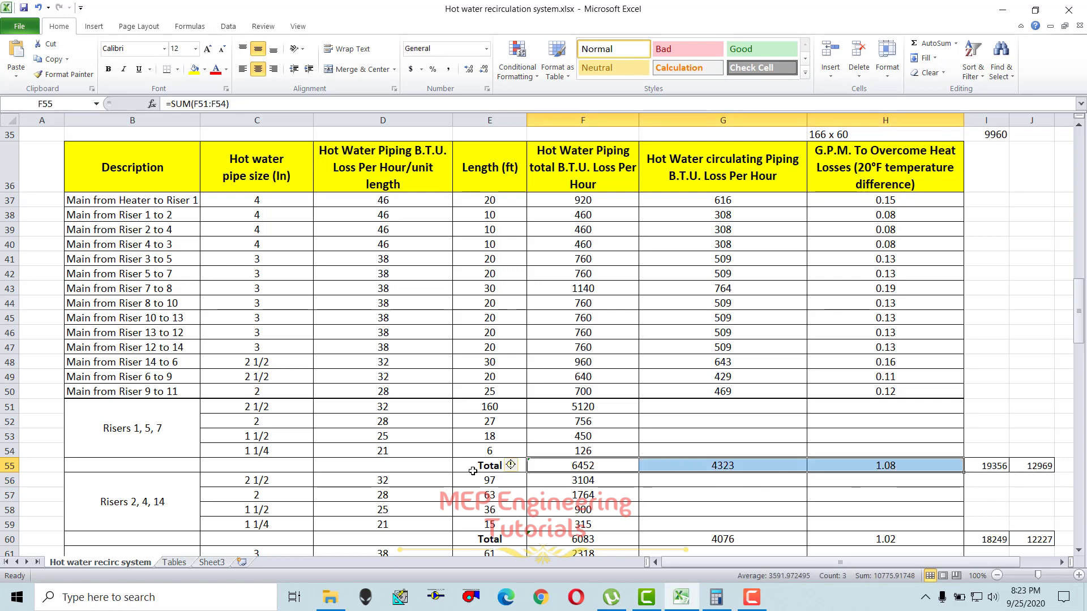
- Highlight the Risers 1, 5, 7 rows and select their totals in F55 and G55
{"action": "left_click_drag", "start_coordinate": [221, 429], "coordinate": [802, 459]}
{"action": "left_click_drag", "start_coordinate": [359, 423], "coordinate": [152, 433]}
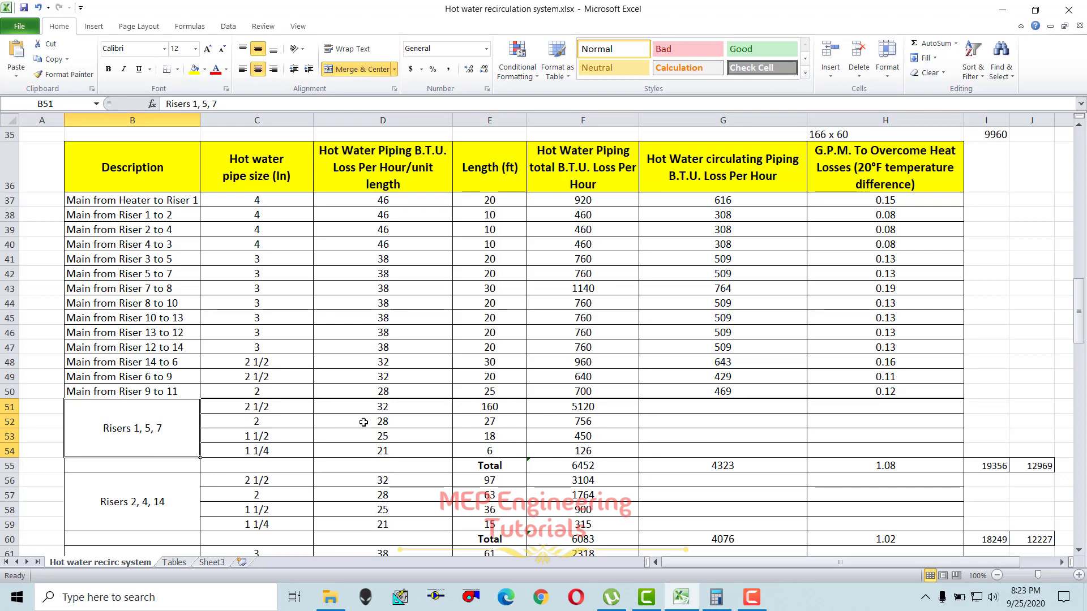
{"action": "left_click_drag", "start_coordinate": [290, 412], "coordinate": [760, 475]}
{"action": "left_click", "coordinate": [759, 473]}
{"action": "left_click", "coordinate": [613, 468]}
{"action": "key", "text": "Right"}
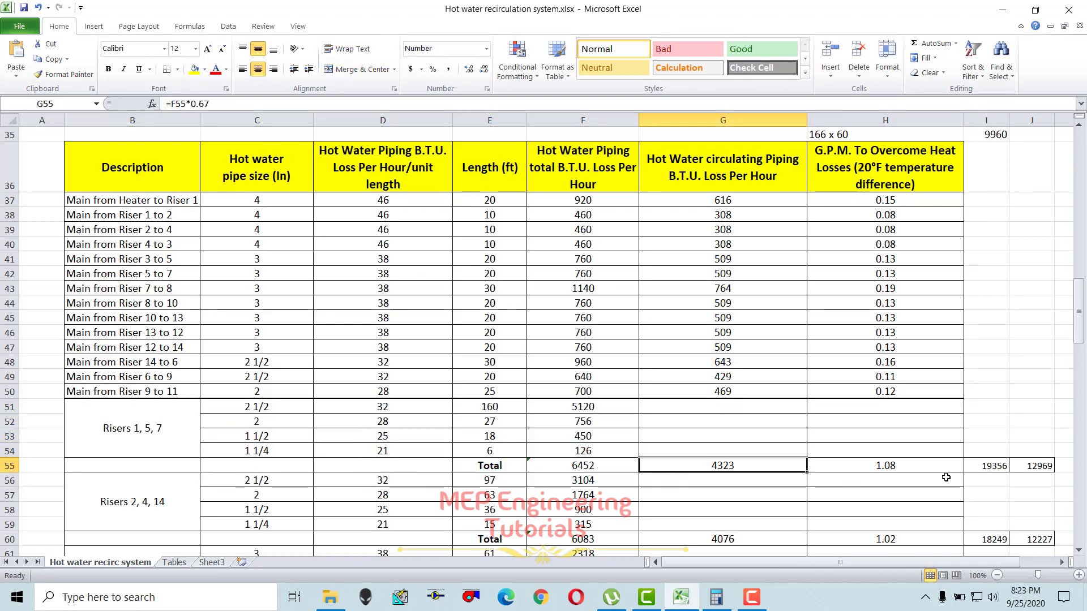
- Inspect the three-riser formulas =F55*3 in I55 and =G55*3 in J55
{"action": "left_click", "coordinate": [987, 467]}
{"action": "double_click", "coordinate": [992, 465]}
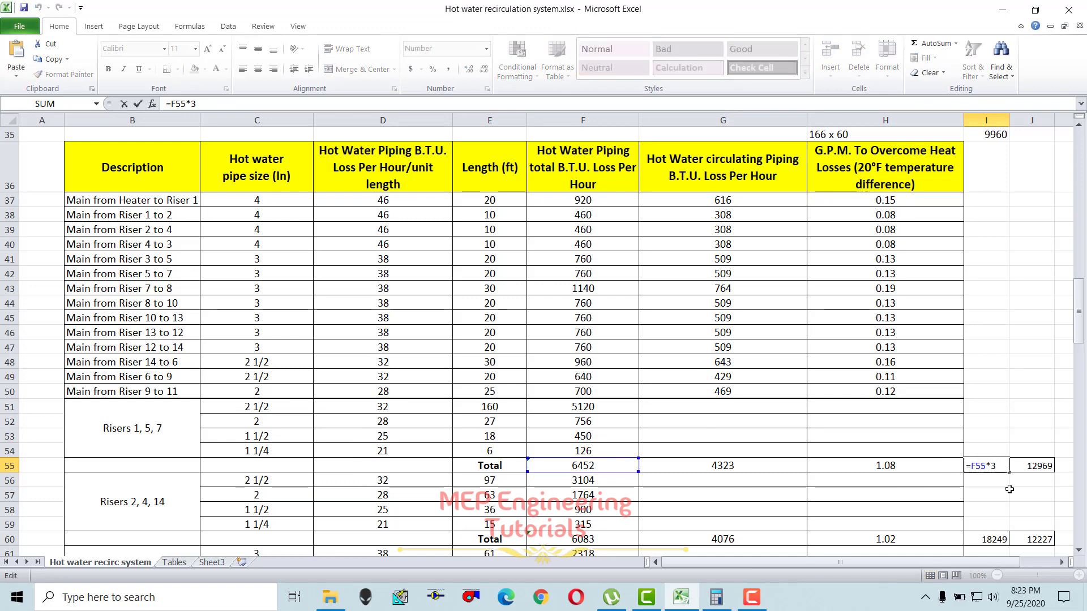
{"action": "left_click", "coordinate": [1031, 465]}
{"action": "double_click", "coordinate": [1032, 466]}
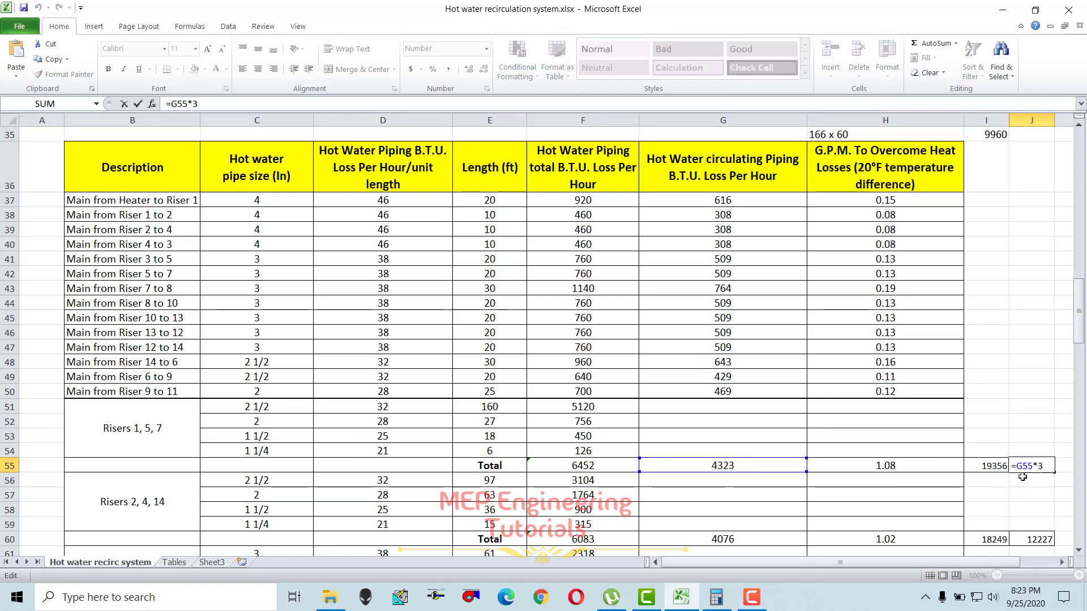
{"action": "key", "text": "Return"}
{"action": "left_click", "coordinate": [988, 466]}
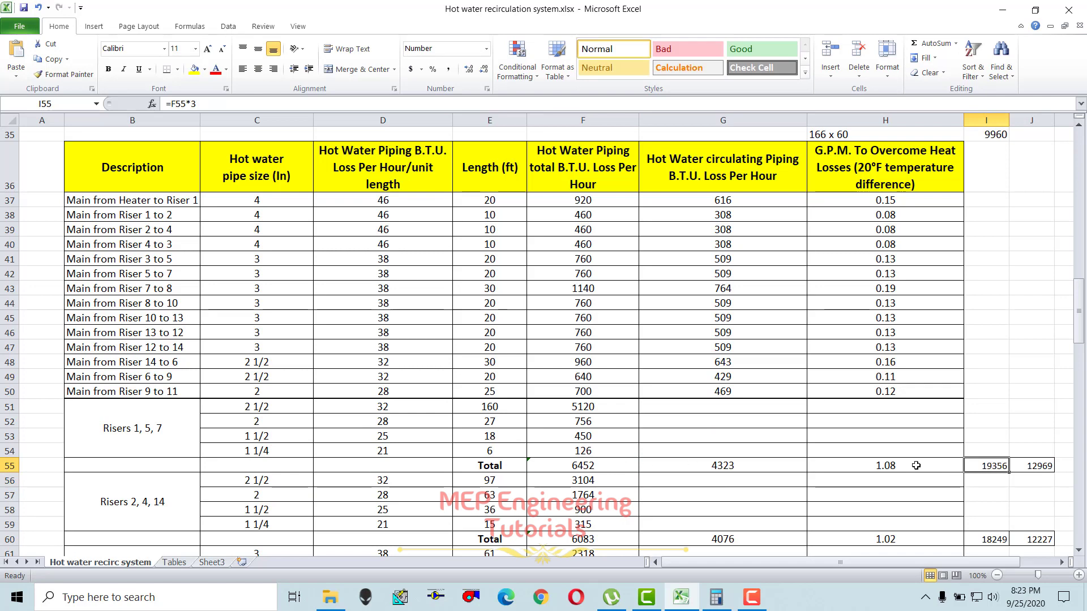
{"action": "left_click", "coordinate": [1040, 469]}
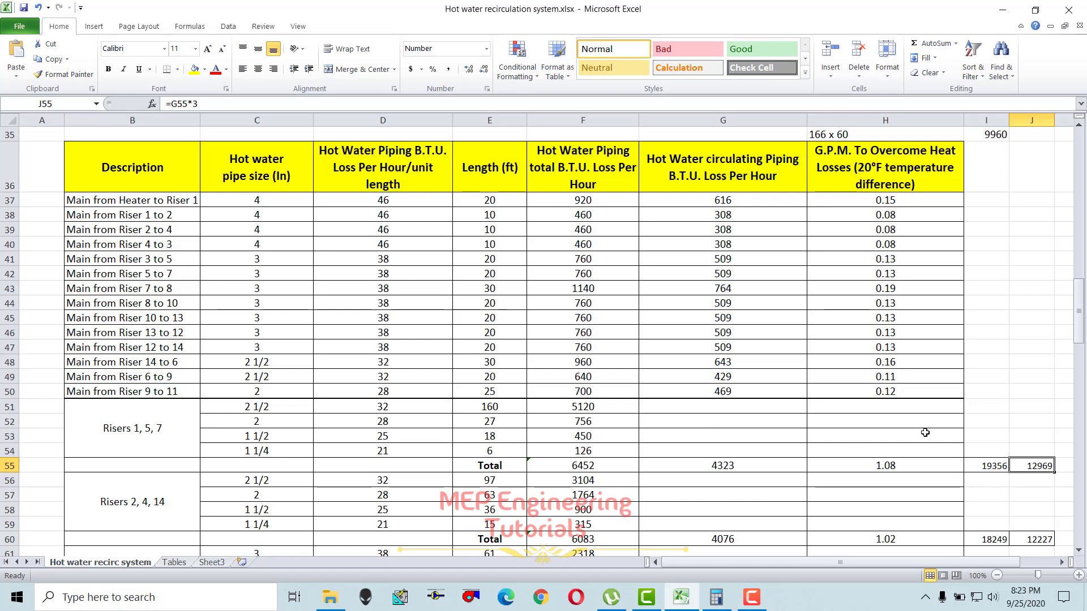
- Review the Risers 1, 5, 7 totals across row 55, from G55 to J55
{"action": "scroll", "coordinate": [1036, 463], "scroll_direction": "down", "scroll_amount": 1}
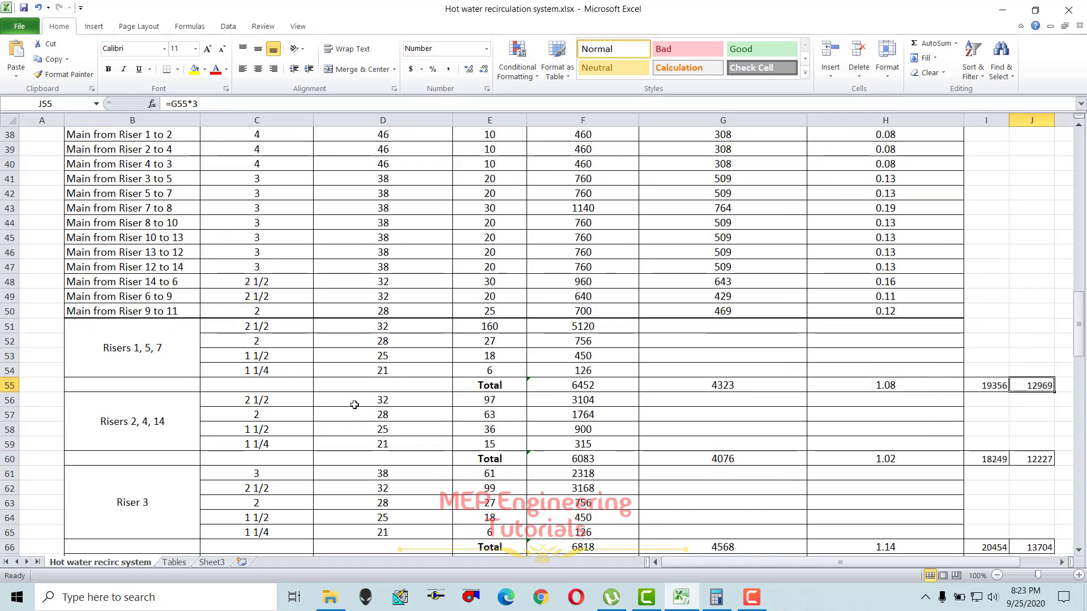
{"action": "left_click", "coordinate": [727, 390]}
{"action": "left_click", "coordinate": [901, 389]}
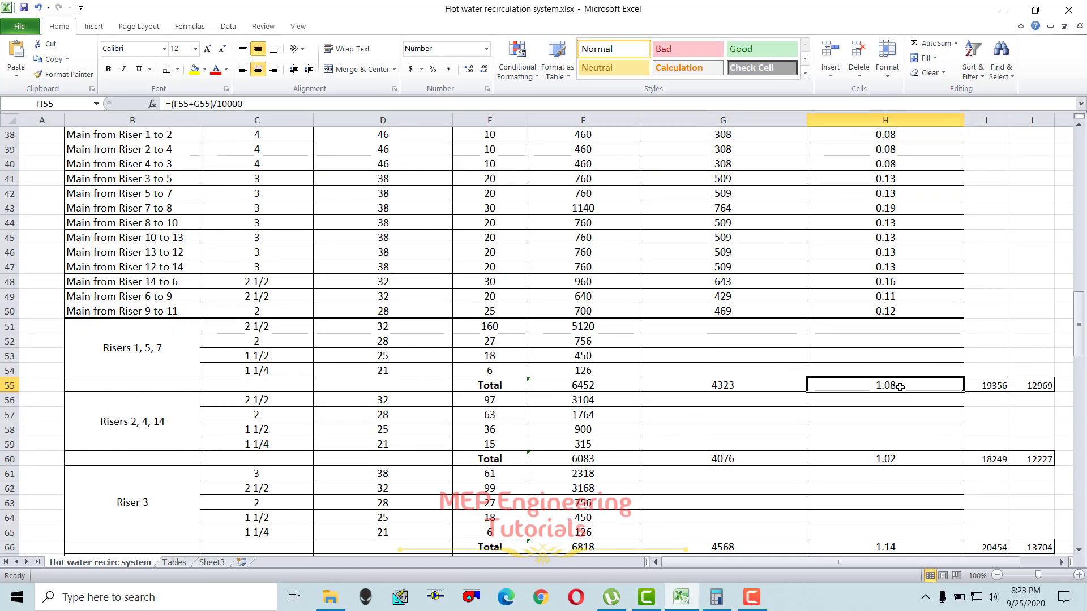
{"action": "left_click", "coordinate": [990, 390]}
{"action": "left_click", "coordinate": [1036, 385]}
- Highlight the Risers 2, 4, 14 rows in B56:G59 and look over the remaining riser groups below
{"action": "scroll", "coordinate": [463, 379], "scroll_direction": "down", "scroll_amount": 1}
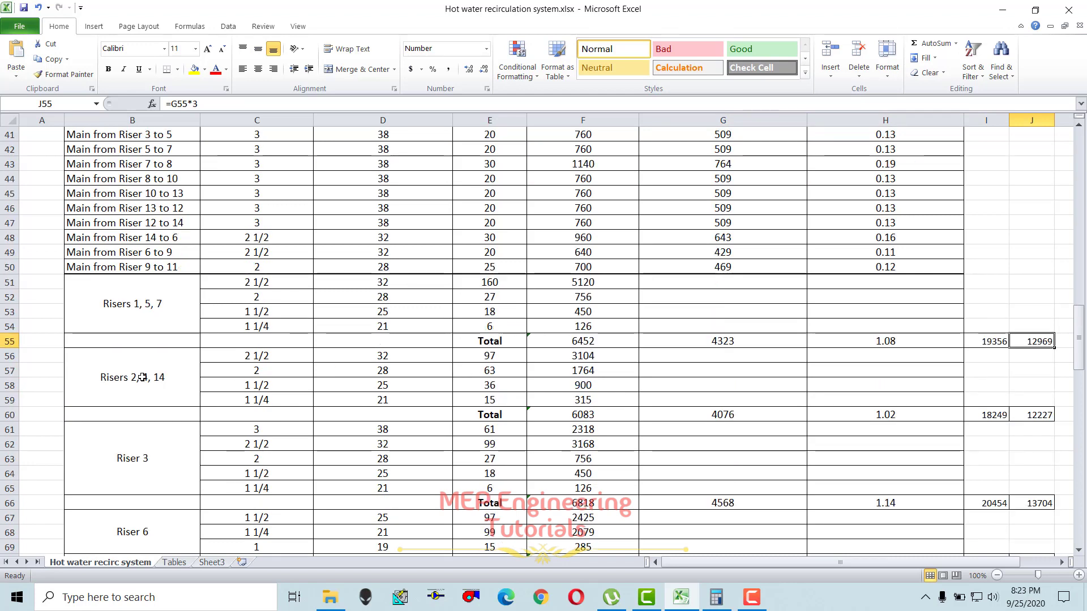
{"action": "left_click_drag", "start_coordinate": [136, 360], "coordinate": [778, 406]}
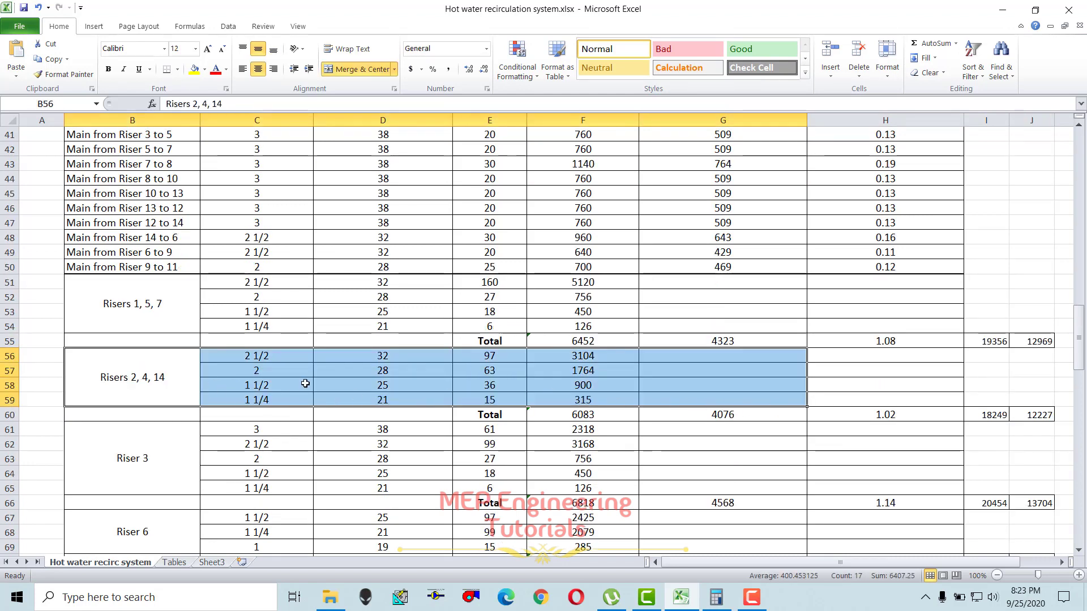
{"action": "scroll", "coordinate": [305, 384], "scroll_direction": "down", "scroll_amount": 3}
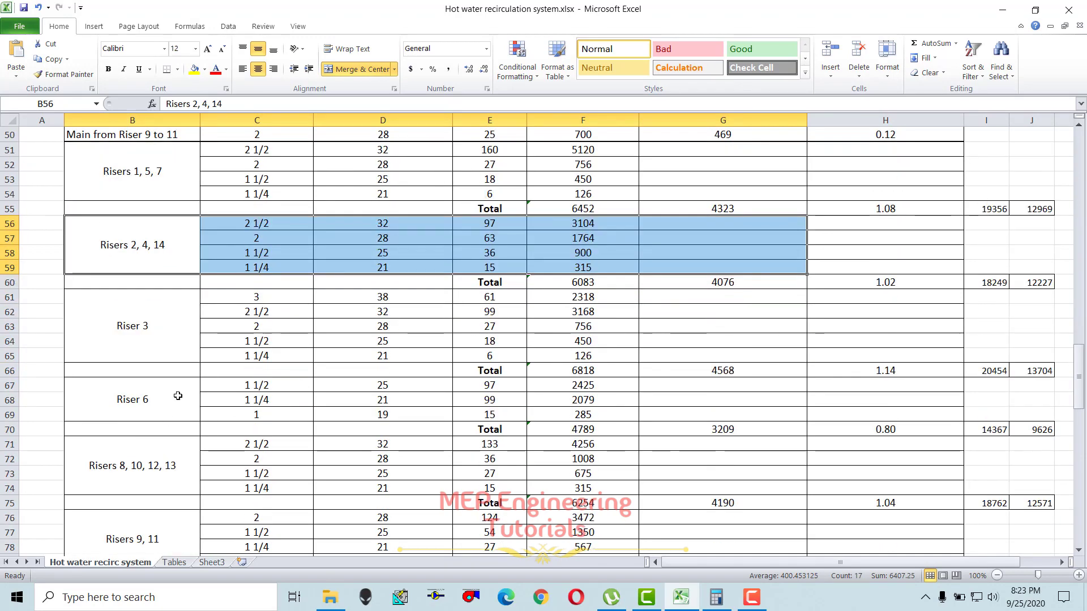
{"action": "scroll", "coordinate": [178, 302], "scroll_direction": "down", "scroll_amount": 2}
{"action": "scroll", "coordinate": [195, 298], "scroll_direction": "up", "scroll_amount": 2}
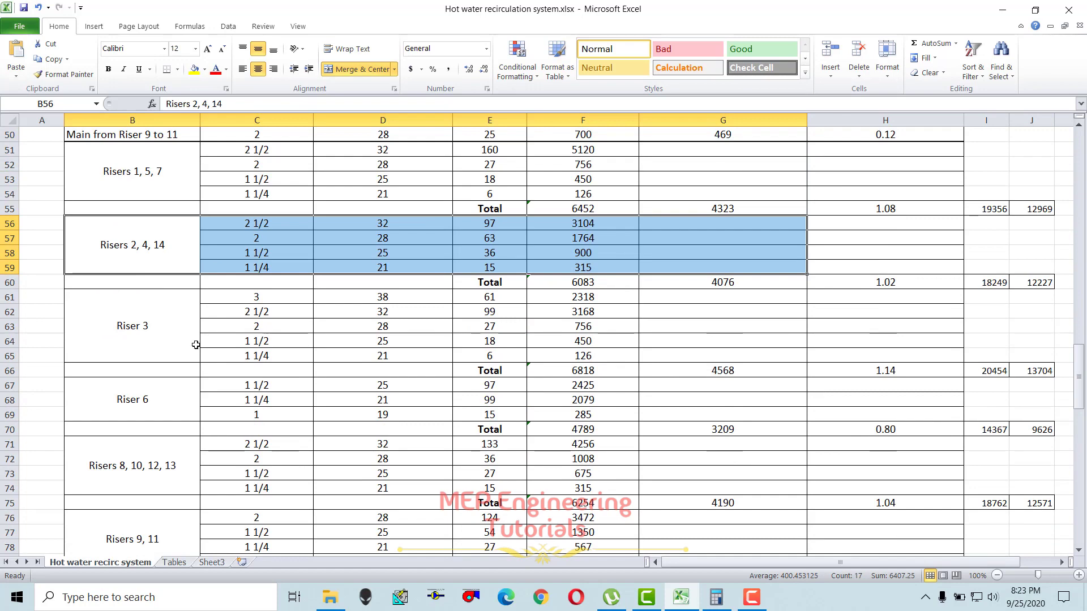
{"action": "scroll", "coordinate": [195, 345], "scroll_direction": "down", "scroll_amount": 2}
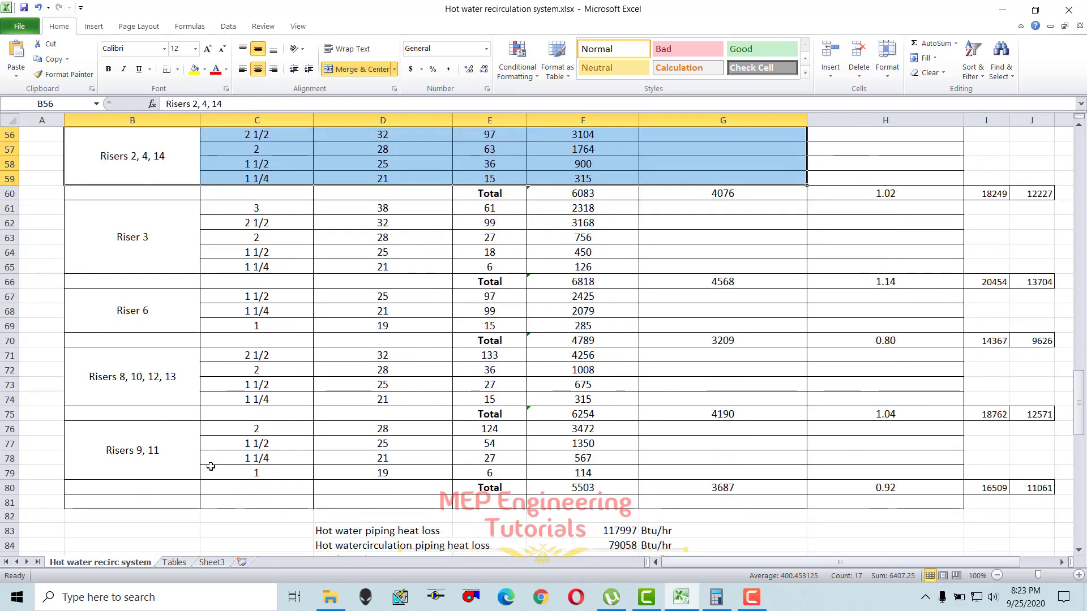
- Highlight the Riser 6 section from B67 through its Total row 70
{"action": "left_click_drag", "start_coordinate": [113, 308], "coordinate": [1019, 337]}
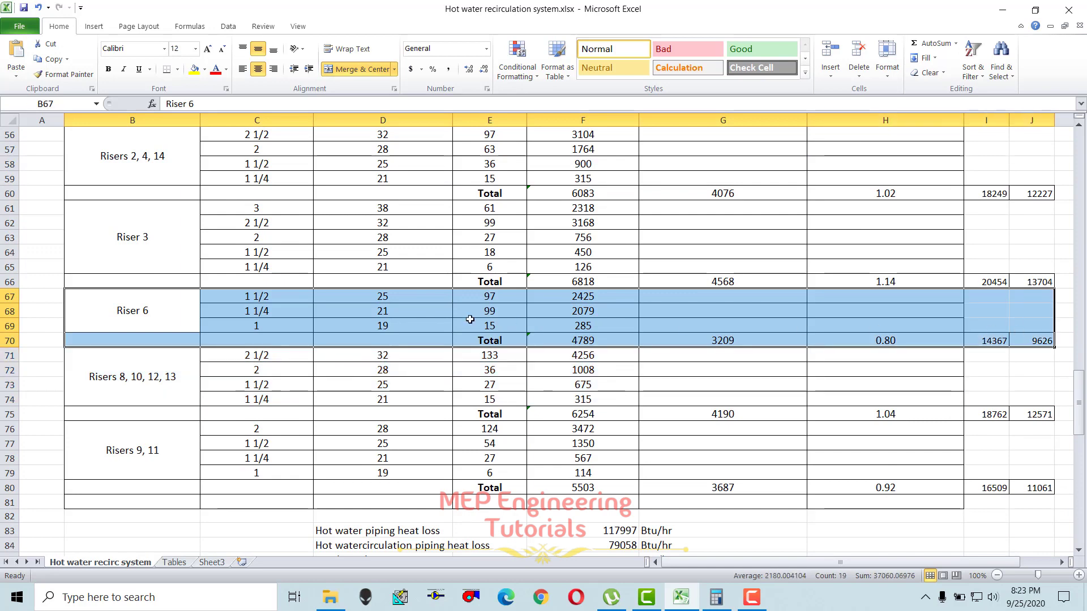
{"action": "left_click", "coordinate": [396, 319]}
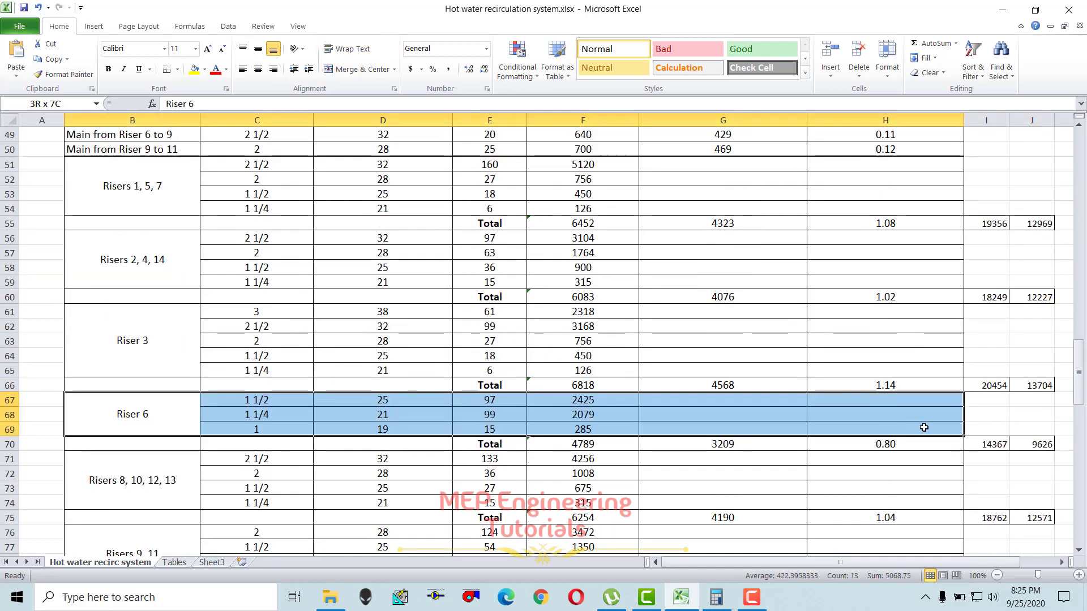
{"action": "left_click_drag", "start_coordinate": [922, 426], "coordinate": [997, 443]}
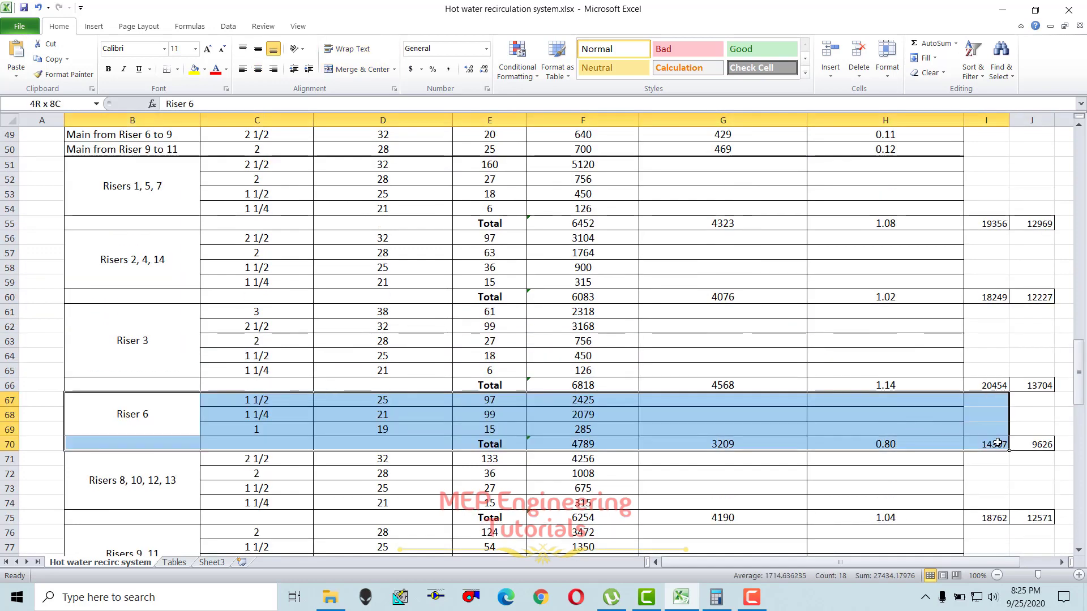
- Select the Riser 6 pipe sizes in C67:C69 and compare them with riser 6 in the riser diagram
{"action": "left_click", "coordinate": [286, 399]}
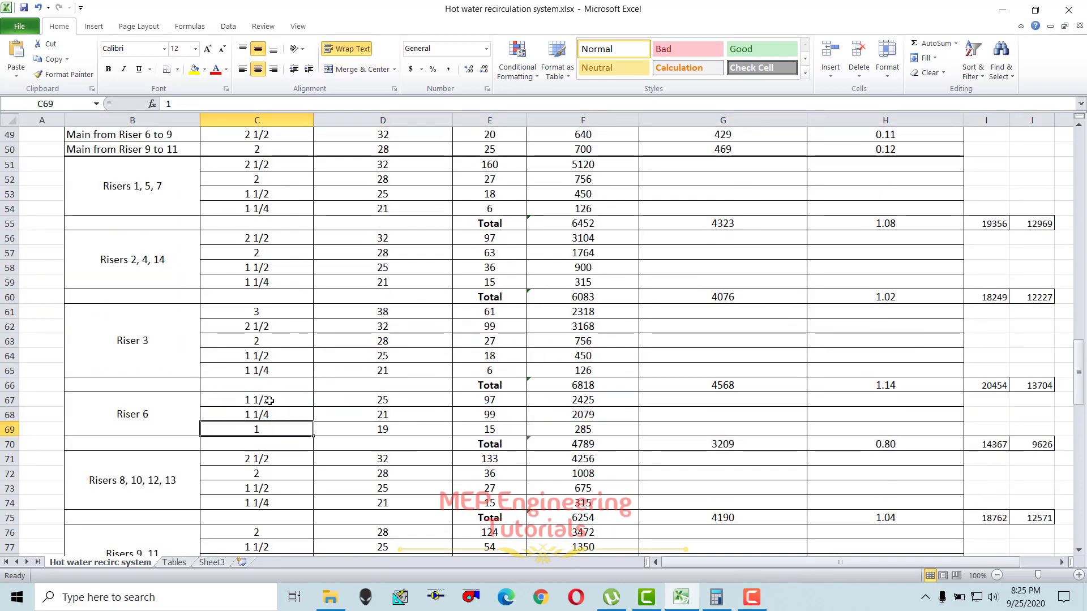
{"action": "left_click", "coordinate": [257, 430], "text": "shift"}
{"action": "scroll", "coordinate": [468, 327], "scroll_direction": "up", "scroll_amount": 15}
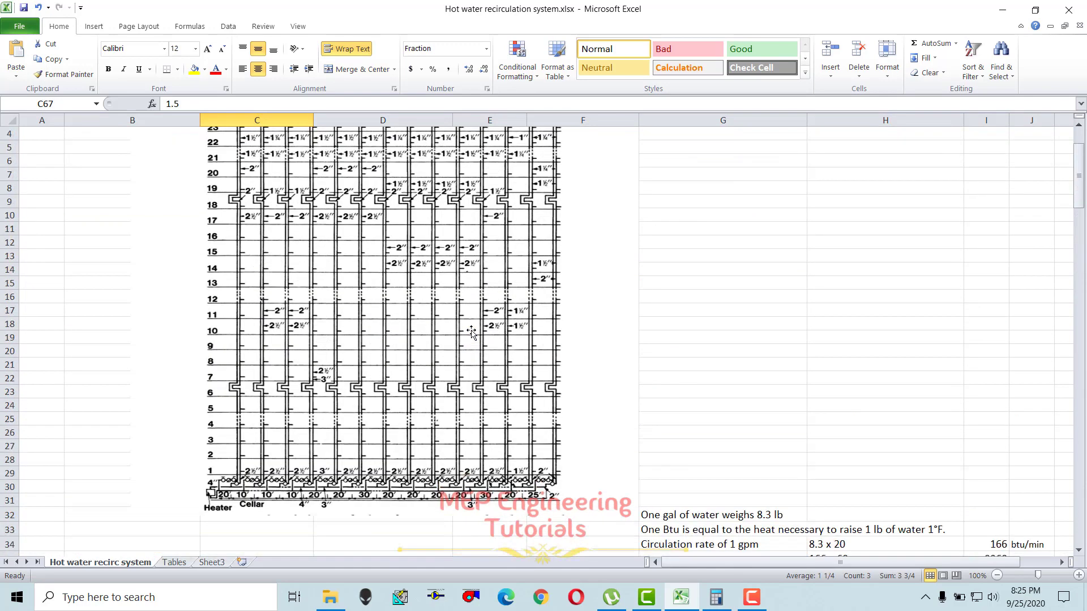
{"action": "scroll", "coordinate": [542, 283], "scroll_direction": "up", "scroll_amount": 1}
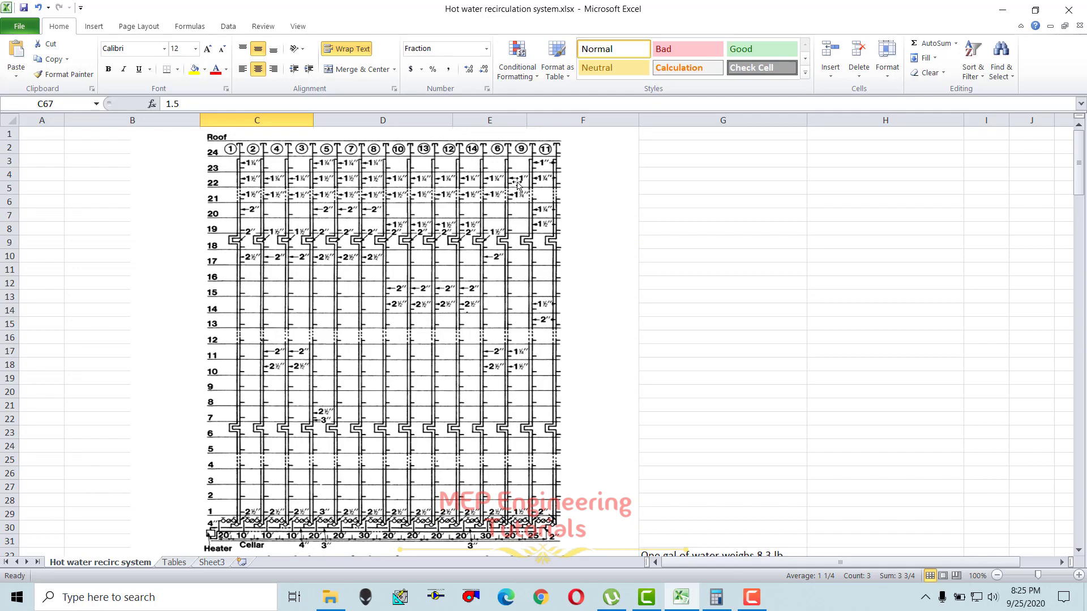
{"action": "scroll", "coordinate": [448, 488], "scroll_direction": "down", "scroll_amount": 15}
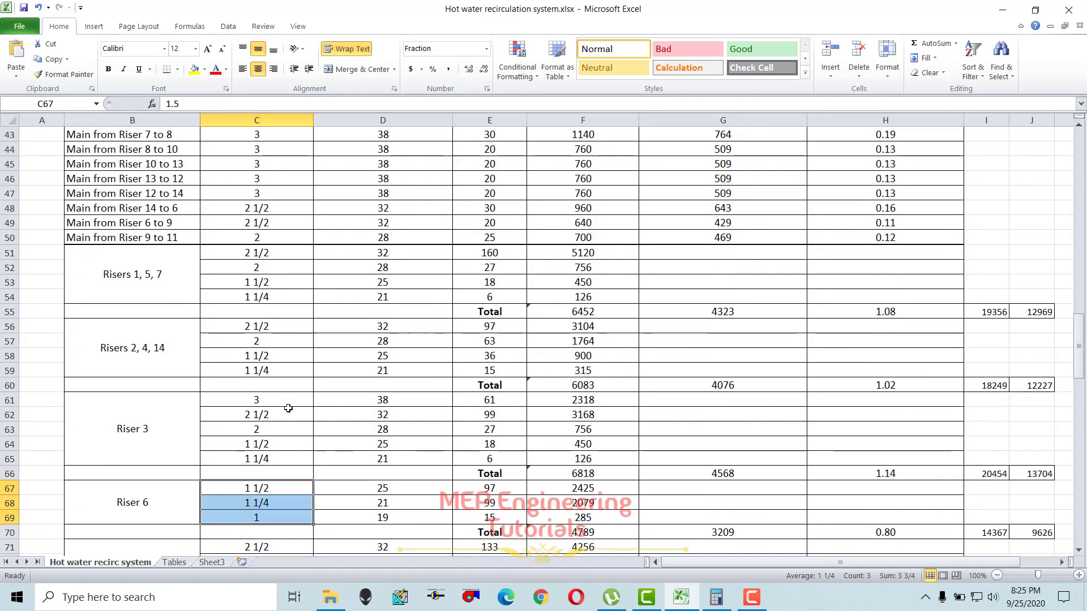
- Highlight the Riser 6 pipe sizes in C67:C69, select unit loss D67 and consult the Piping Heat Loss chart
{"action": "left_click", "coordinate": [286, 447]}
{"action": "key", "text": "Down"}
{"action": "key", "text": "Down"}
{"action": "left_click_drag", "start_coordinate": [257, 446], "coordinate": [280, 475]}
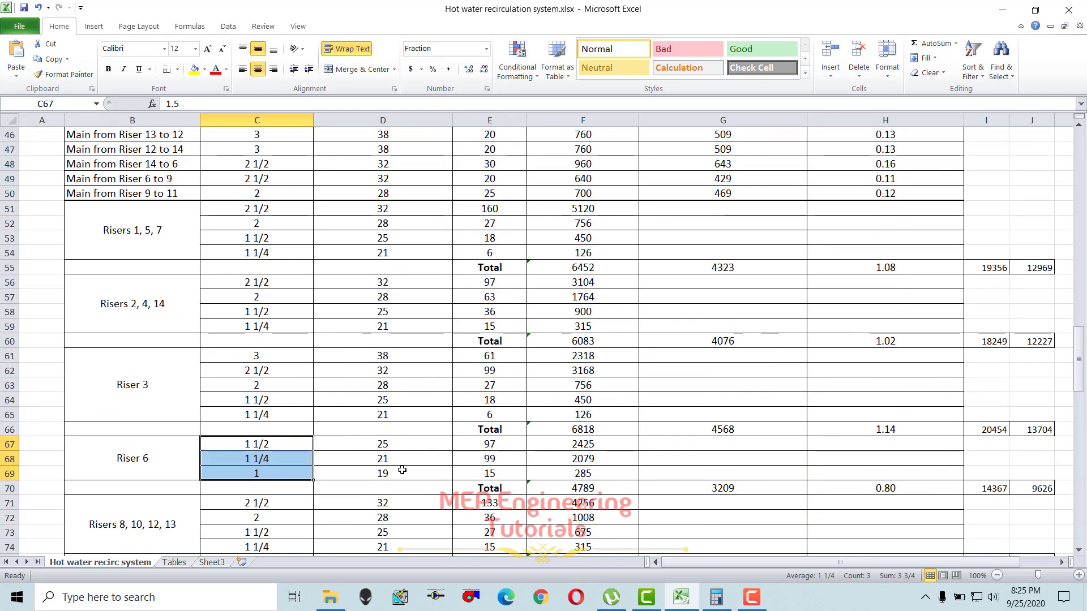
{"action": "left_click", "coordinate": [392, 449]}
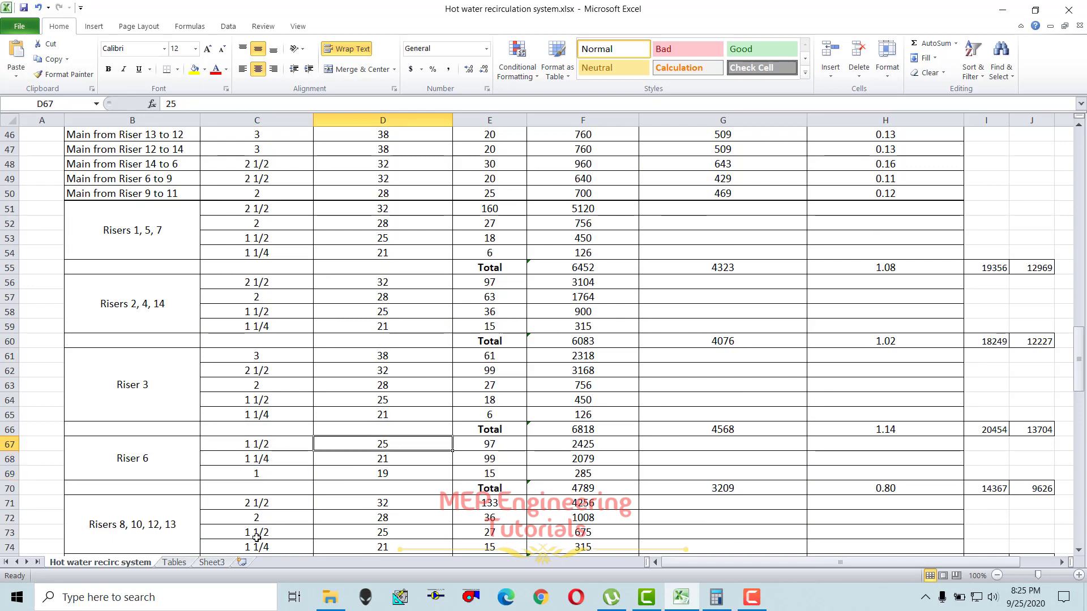
{"action": "left_click", "coordinate": [175, 563]}
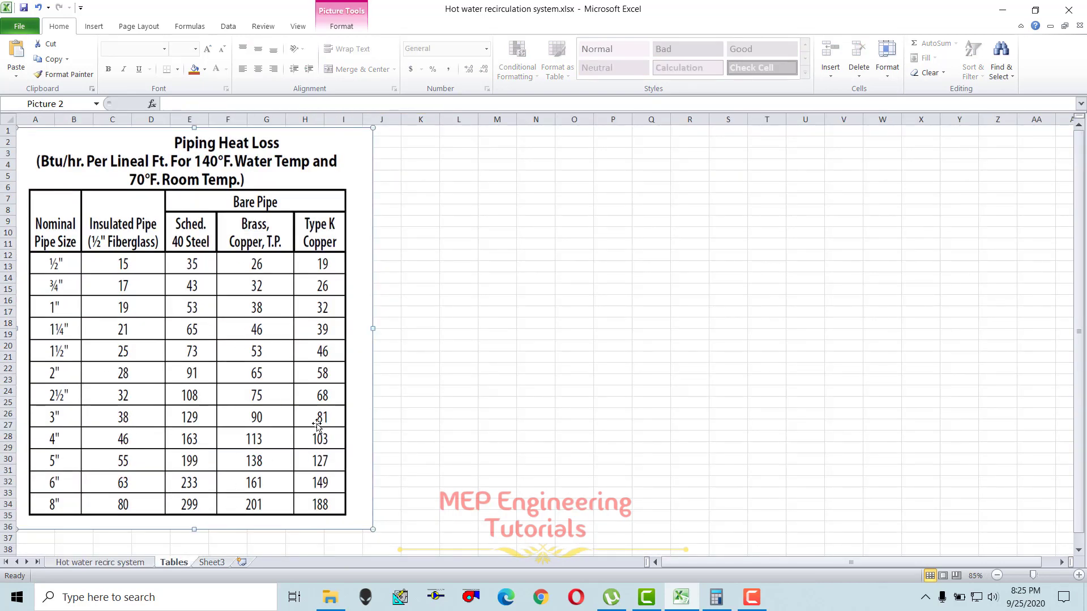
- Return to the Hot water recirc system sheet and highlight the Riser 6 unit losses in D67:D69 and lengths in E67:E69
{"action": "left_click", "coordinate": [104, 563]}
{"action": "left_click_drag", "start_coordinate": [381, 444], "coordinate": [424, 474]}
{"action": "left_click", "coordinate": [495, 443]}
{"action": "left_click_drag", "start_coordinate": [494, 443], "coordinate": [494, 474]}
{"action": "scroll", "coordinate": [506, 185], "scroll_direction": "up", "scroll_amount": 3}
{"action": "scroll", "coordinate": [506, 186], "scroll_direction": "up", "scroll_amount": 3}
{"action": "scroll", "coordinate": [490, 317], "scroll_direction": "down", "scroll_amount": 5}
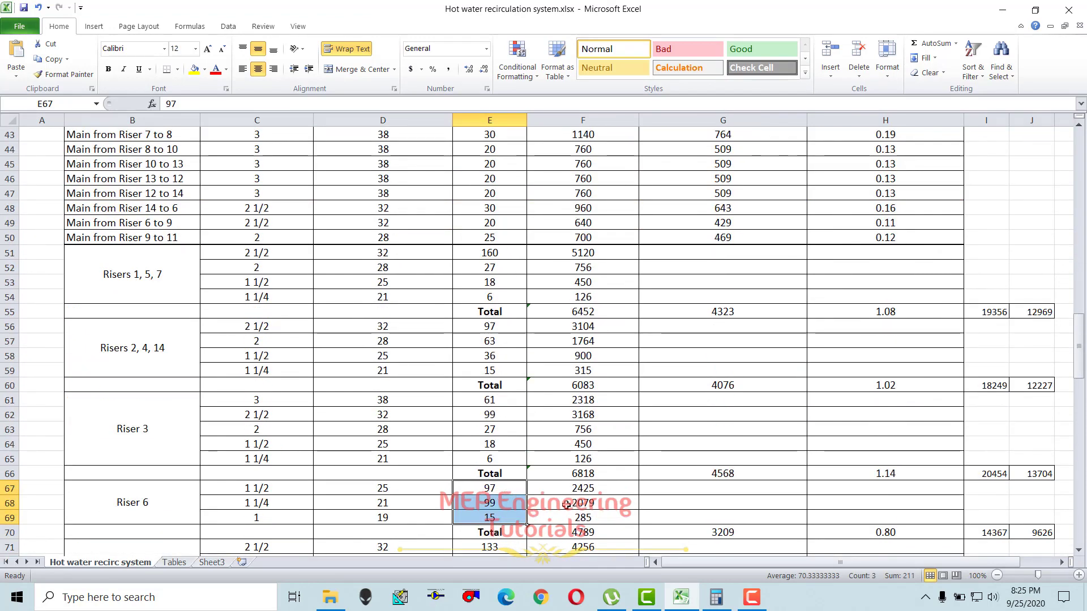
- Examine total heat loss formula F67 with its unit loss D67 and length E67, and check the total B.T.U. loss column heading
{"action": "left_click", "coordinate": [577, 490]}
{"action": "scroll", "coordinate": [578, 492], "scroll_direction": "up", "scroll_amount": 3}
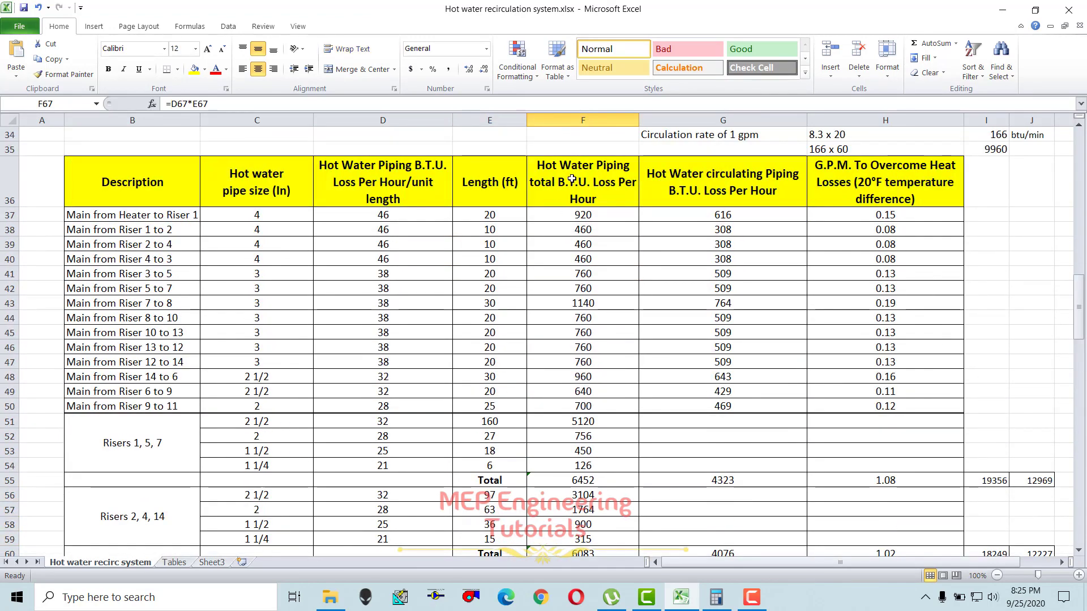
{"action": "scroll", "coordinate": [589, 207], "scroll_direction": "down", "scroll_amount": 6}
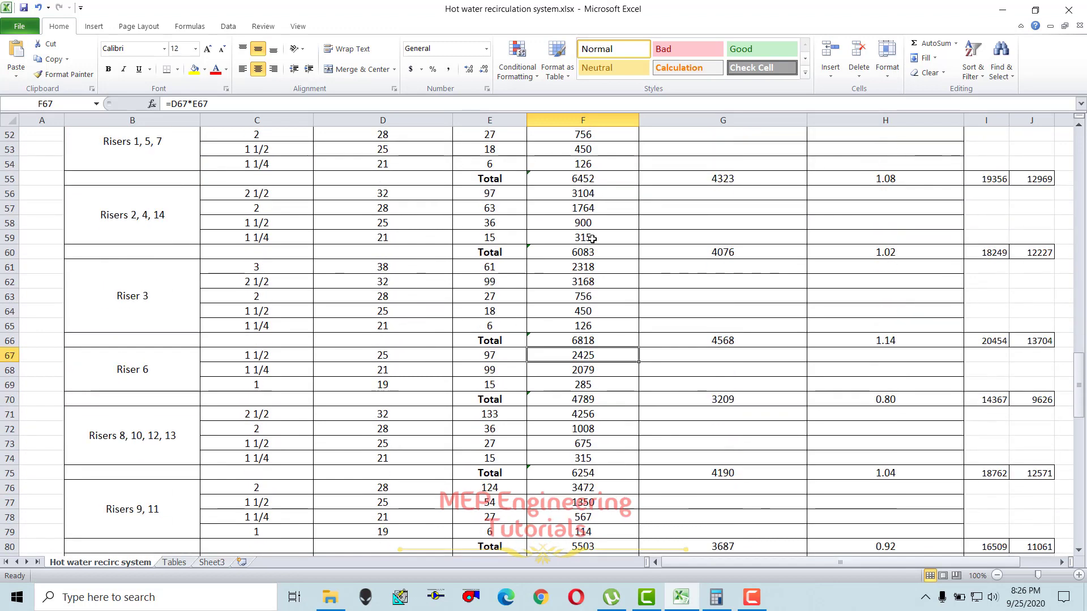
{"action": "left_click", "coordinate": [395, 357]}
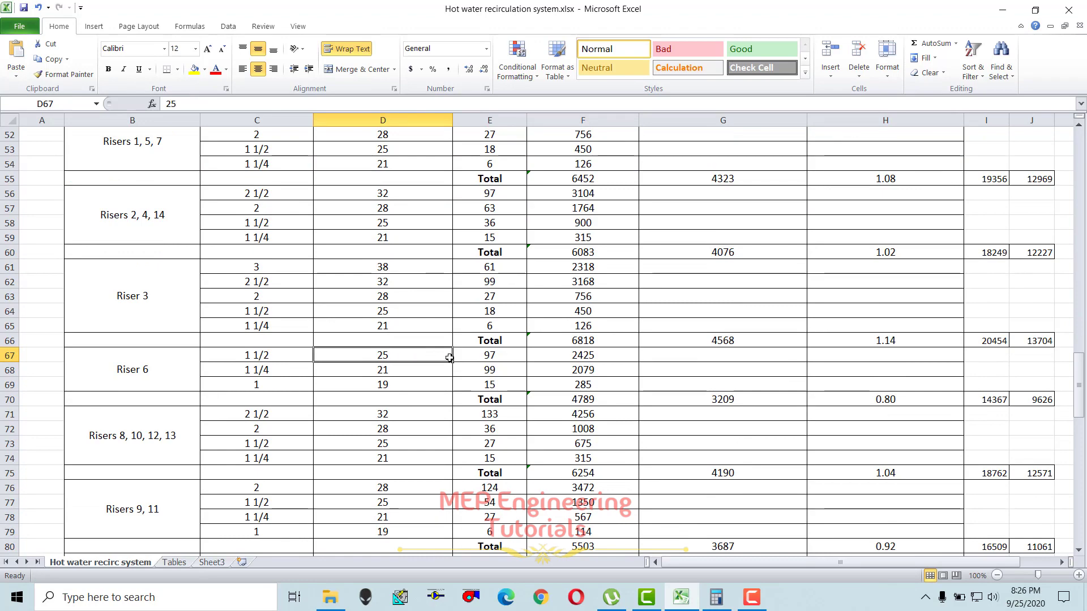
{"action": "left_click", "coordinate": [502, 355]}
{"action": "left_click", "coordinate": [588, 353]}
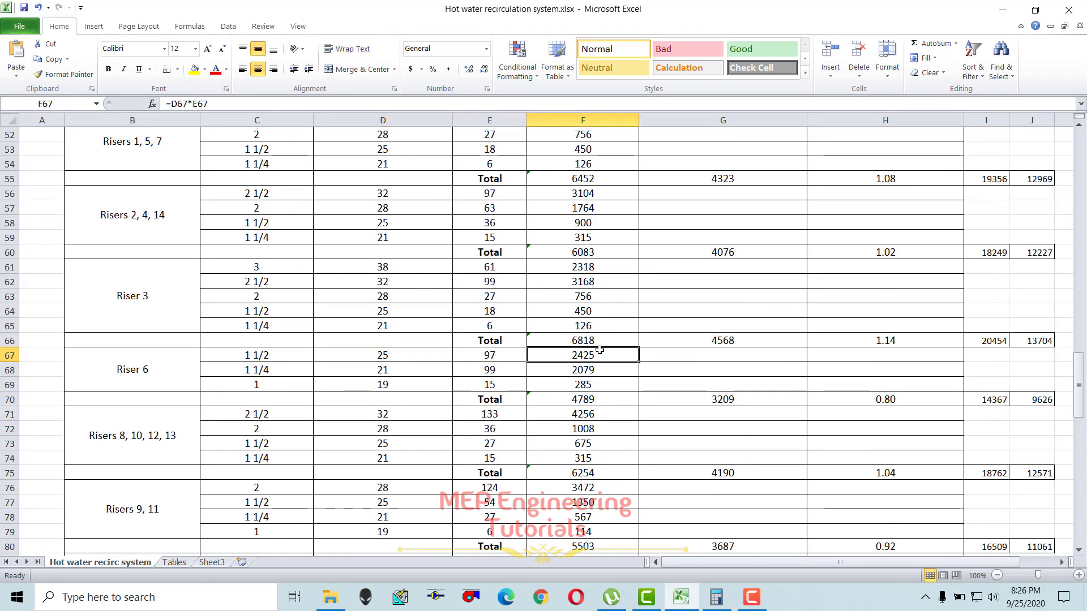
{"action": "scroll", "coordinate": [608, 254], "scroll_direction": "up", "scroll_amount": 6}
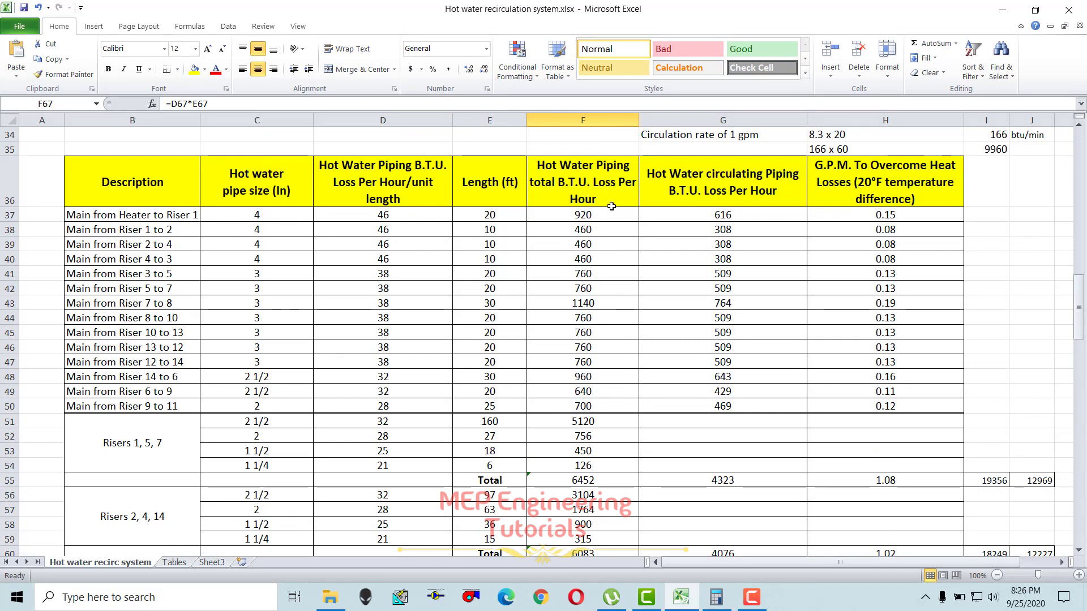
{"action": "scroll", "coordinate": [612, 370], "scroll_direction": "down", "scroll_amount": 6}
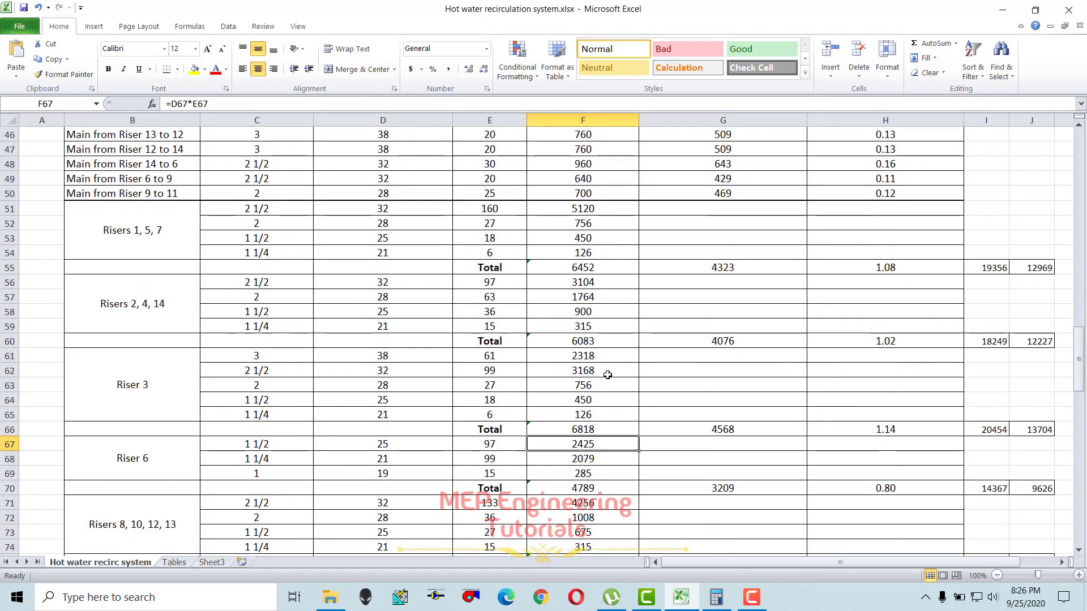
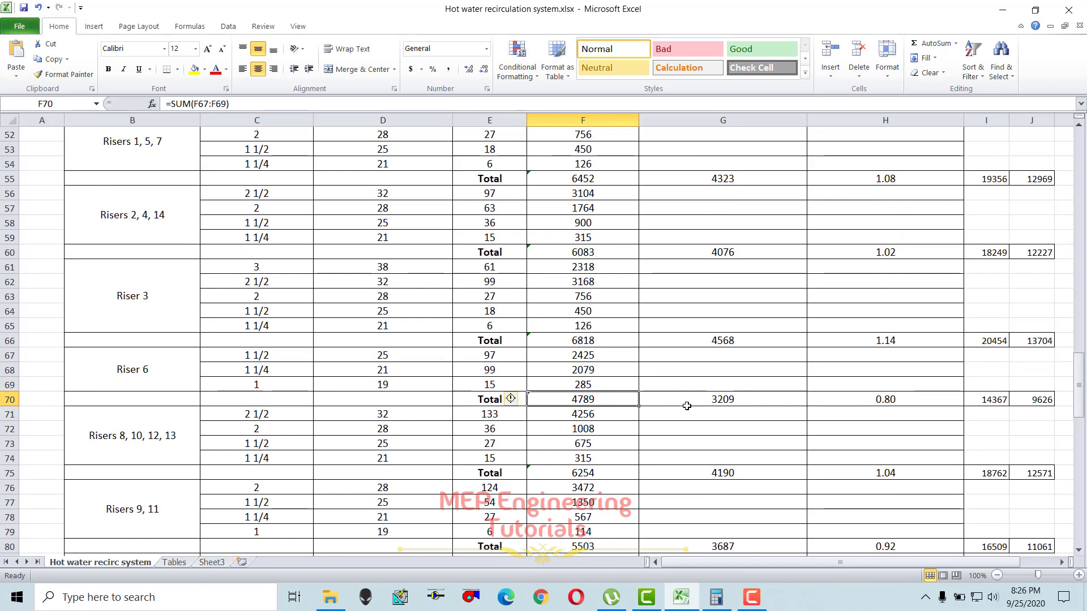
- Compare Riser 6 totals F70 and G70, checking the Hot Water circulating Piping B.T.U. Loss column heading
{"action": "left_click", "coordinate": [707, 404]}
{"action": "left_click", "coordinate": [595, 398]}
{"action": "left_click", "coordinate": [706, 404]}
{"action": "scroll", "coordinate": [707, 403], "scroll_direction": "up", "scroll_amount": 9}
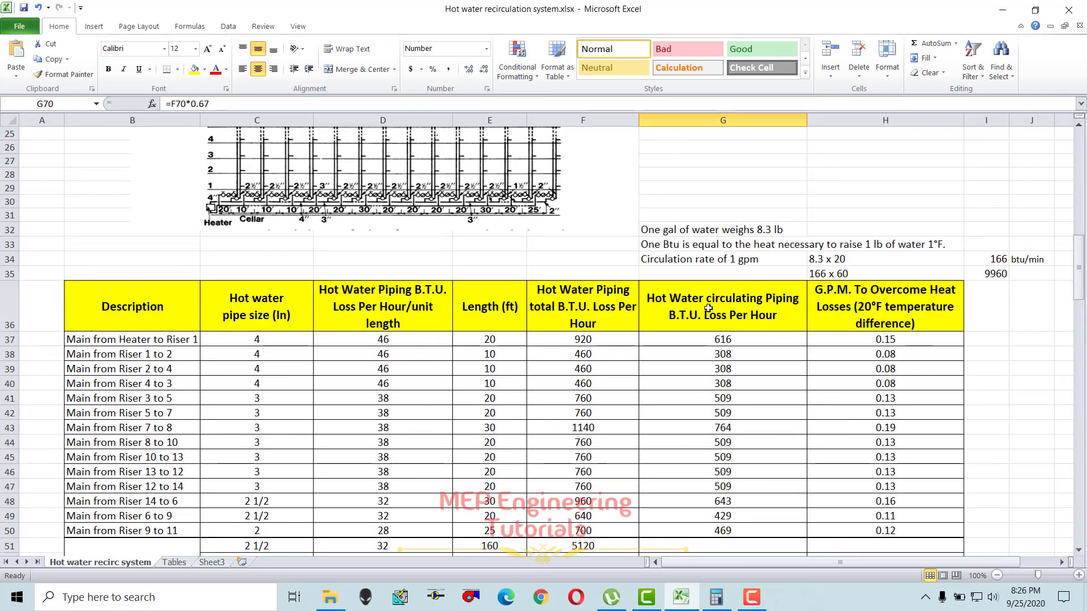
{"action": "scroll", "coordinate": [708, 305], "scroll_direction": "down", "scroll_amount": 9}
{"action": "left_click", "coordinate": [599, 406]}
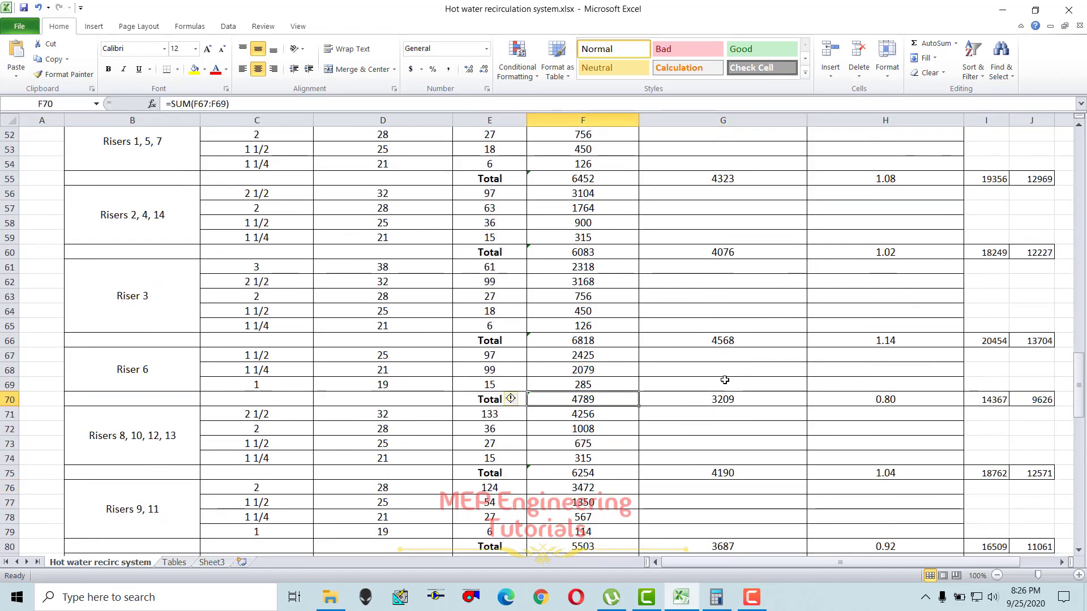
{"action": "left_click", "coordinate": [719, 398]}
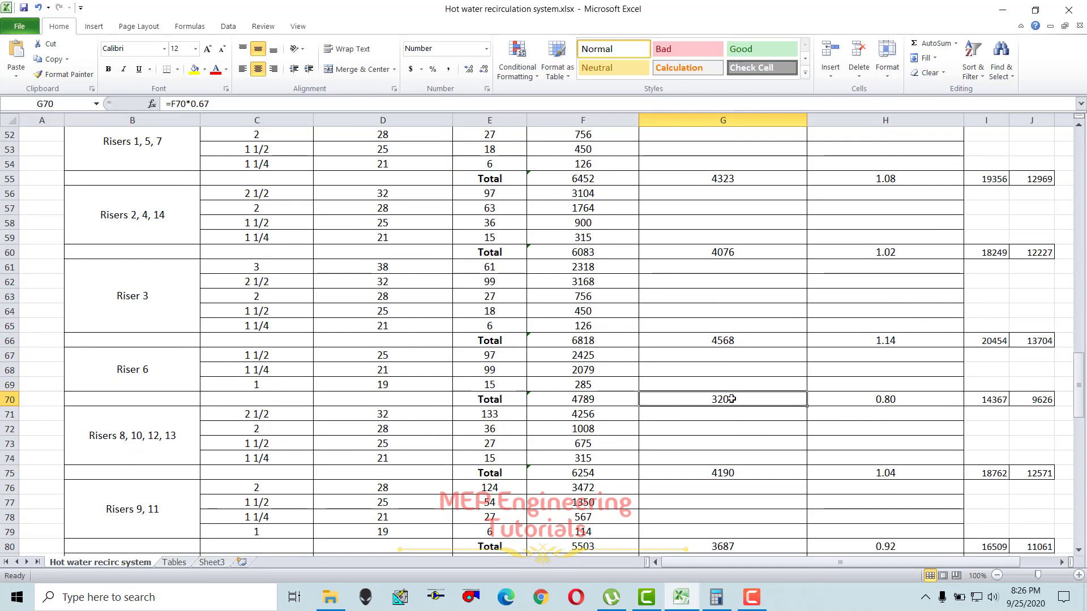
- Inspect the circulating loss formula in G70 and its source F70, and review the column heading again
{"action": "double_click", "coordinate": [732, 399]}
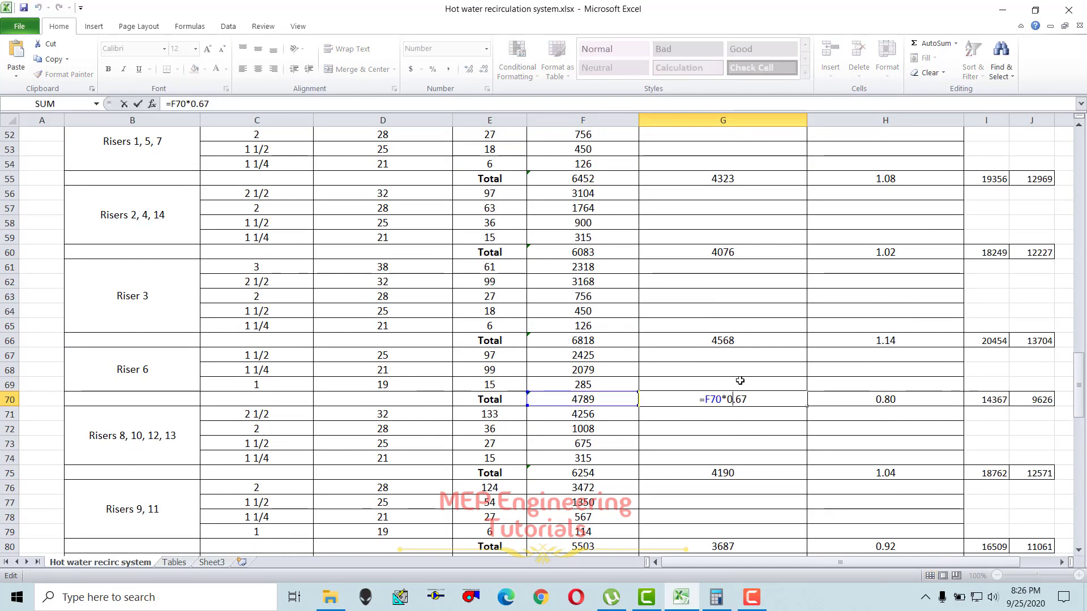
{"action": "key", "text": "Return"}
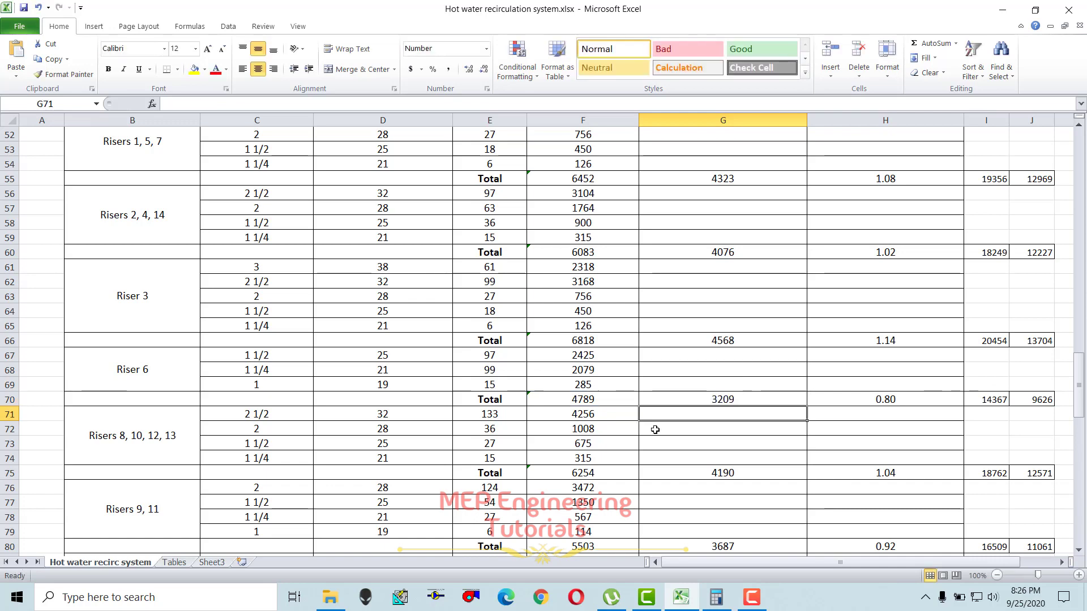
{"action": "left_click", "coordinate": [590, 399]}
{"action": "double_click", "coordinate": [732, 400]}
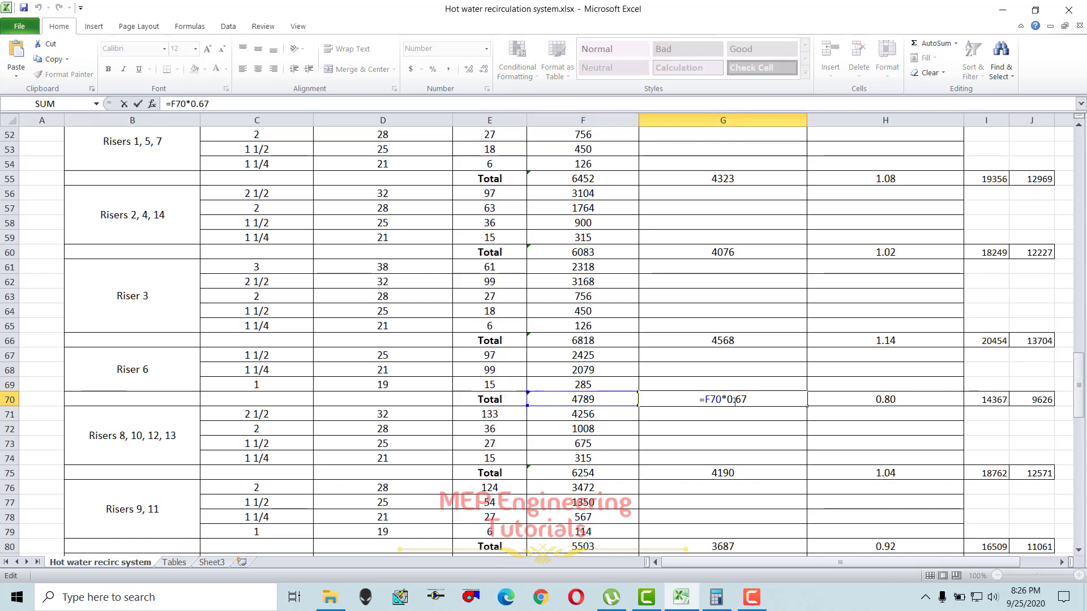
{"action": "key", "text": "Escape"}
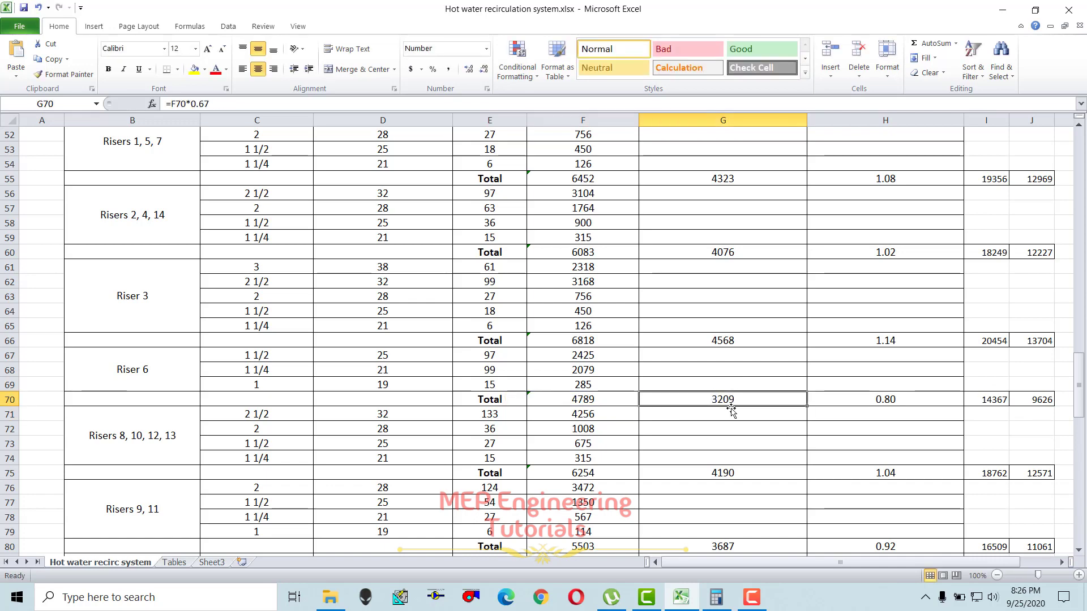
{"action": "scroll", "coordinate": [730, 405], "scroll_direction": "up", "scroll_amount": 4}
{"action": "scroll", "coordinate": [730, 405], "scroll_direction": "up", "scroll_amount": 6}
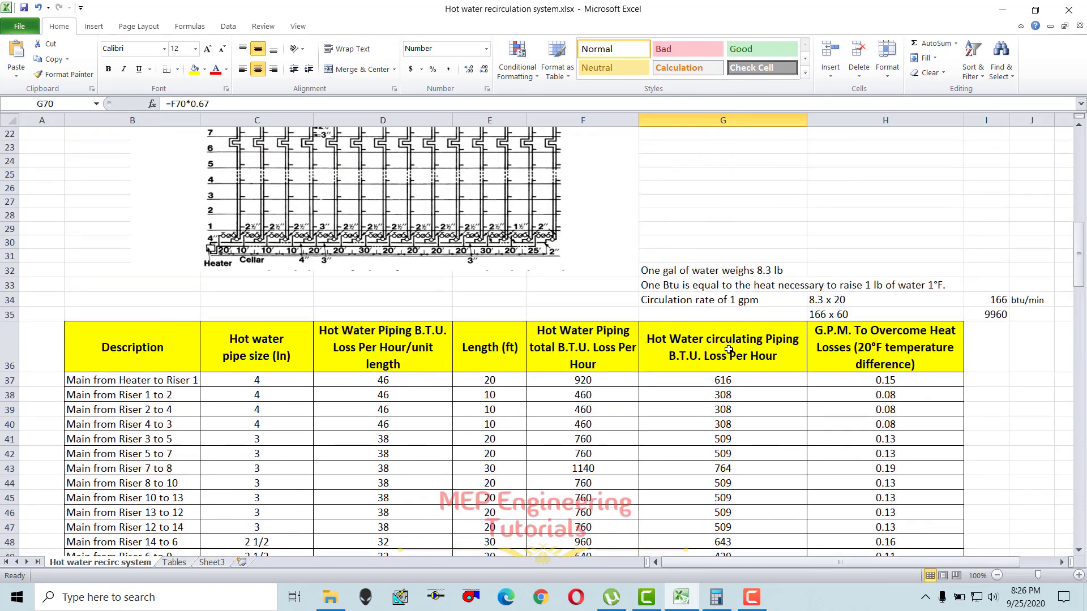
{"action": "scroll", "coordinate": [703, 343], "scroll_direction": "down", "scroll_amount": 9}
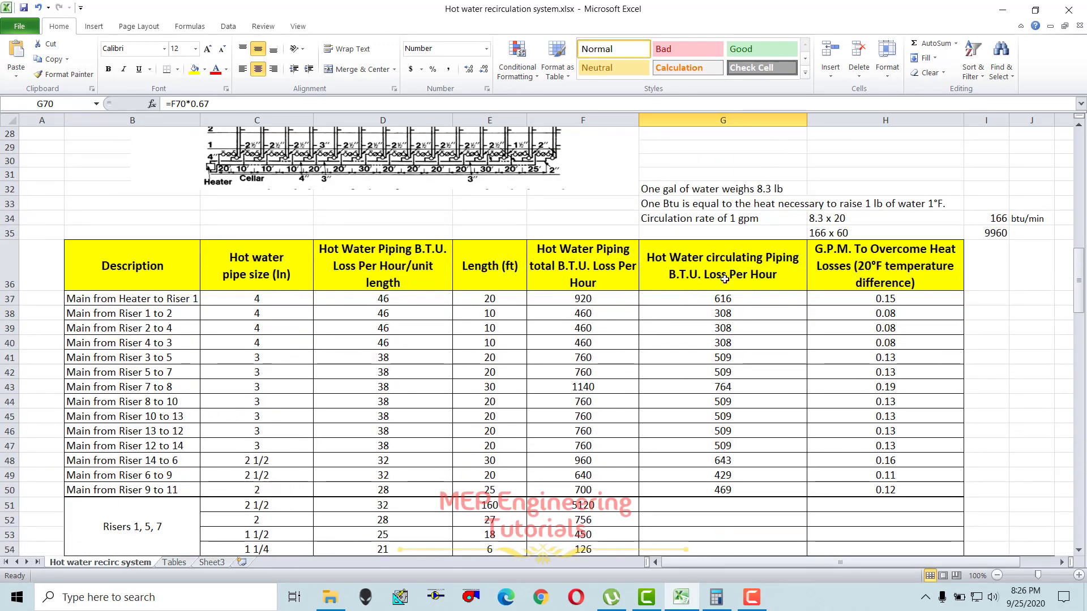
{"action": "scroll", "coordinate": [731, 288], "scroll_direction": "down", "scroll_amount": 1}
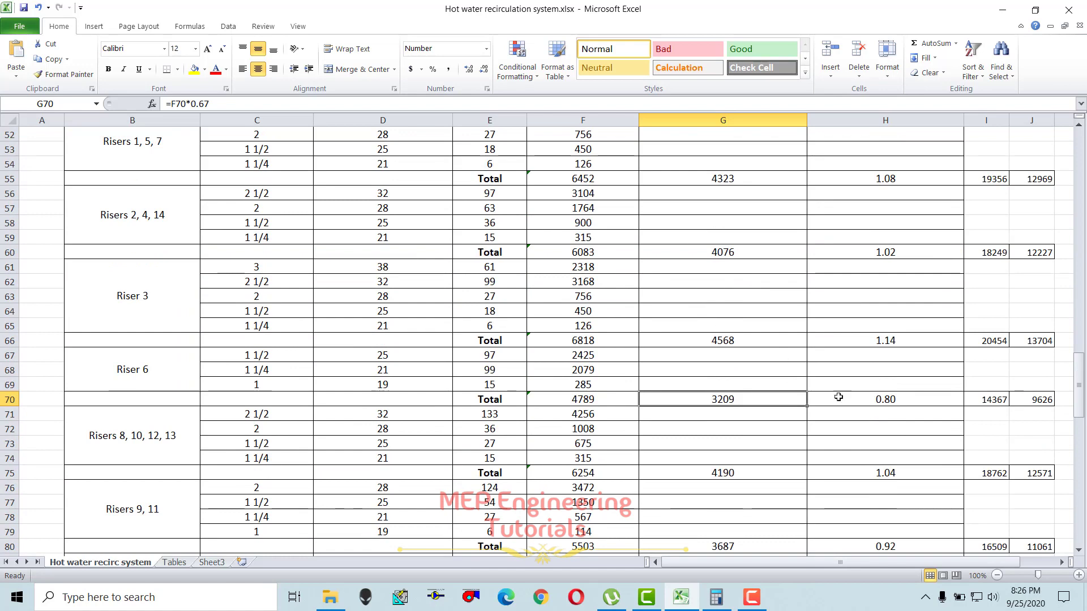
- Inspect the Riser 6 G.P.M. formula in H70 and look over the riser groups below
{"action": "left_click", "coordinate": [900, 401]}
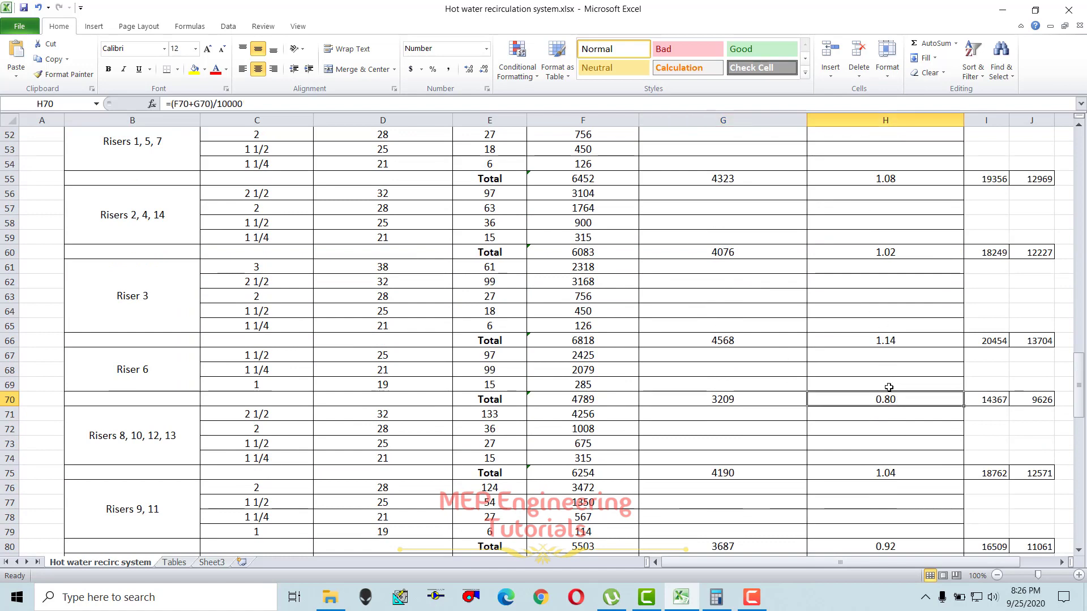
{"action": "double_click", "coordinate": [869, 399]}
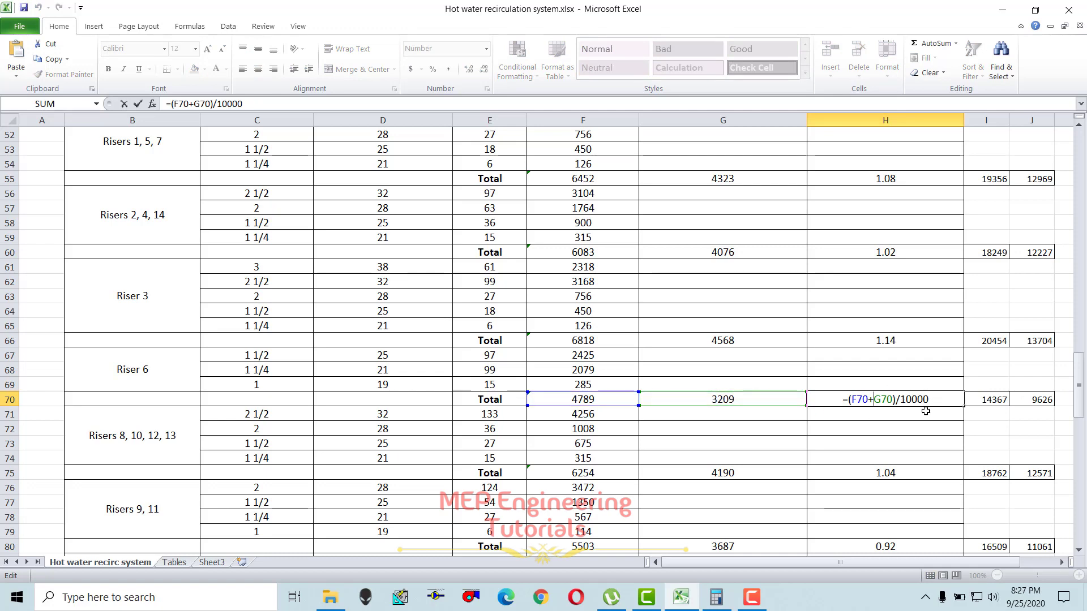
{"action": "key", "text": "ctrl+Return"}
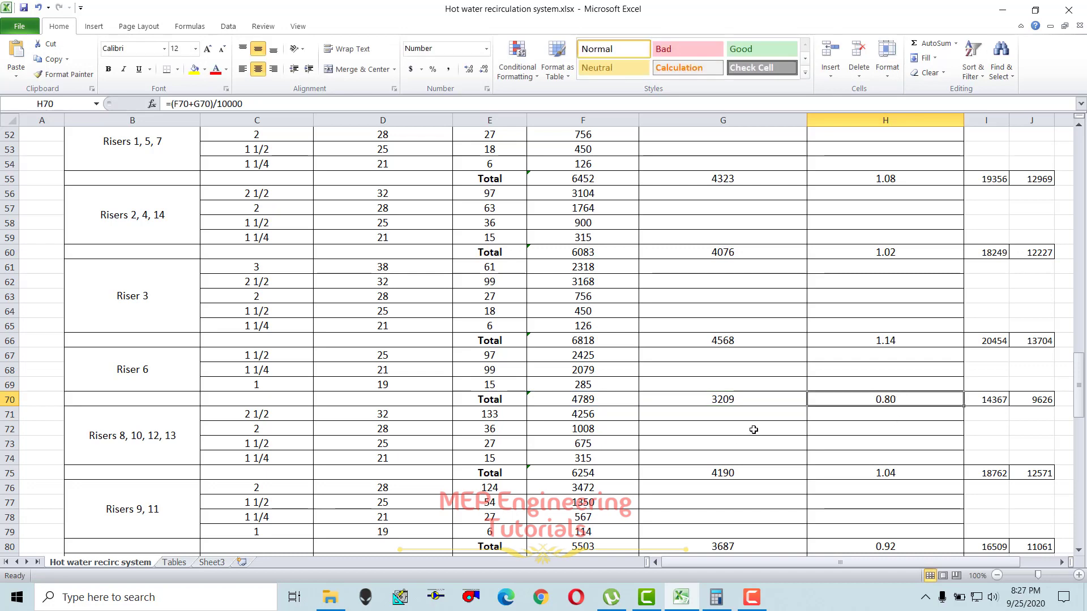
{"action": "scroll", "coordinate": [754, 430], "scroll_direction": "down", "scroll_amount": 2}
{"action": "mouse_move", "coordinate": [720, 601]}
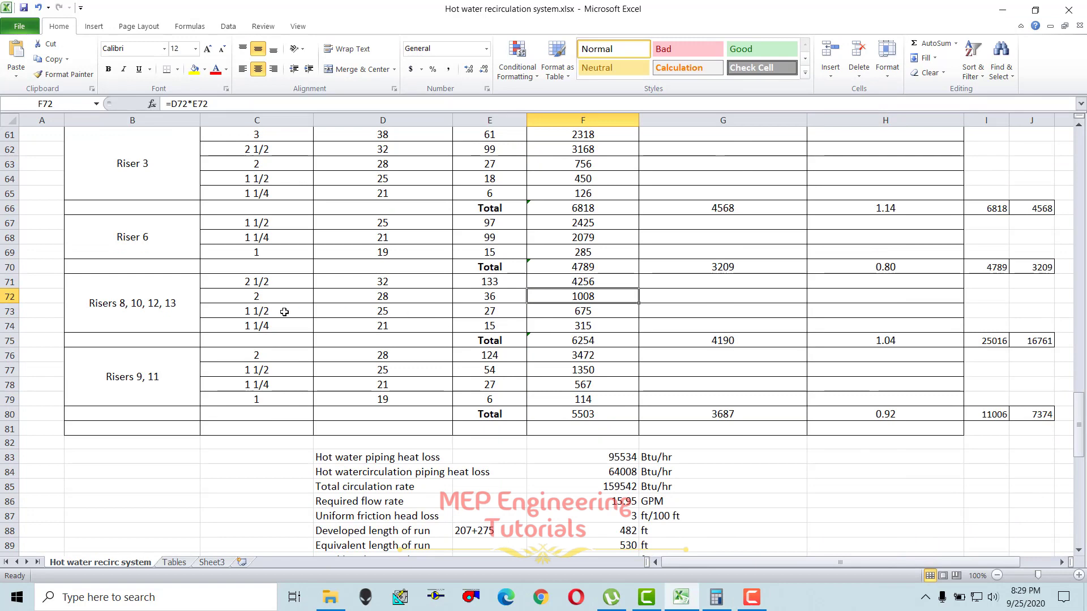
- Highlight the Risers 8, 10, 12, 13 section from B71 through I75, and select its description cell
{"action": "left_click", "coordinate": [297, 312]}
{"action": "scroll", "coordinate": [214, 274], "scroll_direction": "up", "scroll_amount": 2}
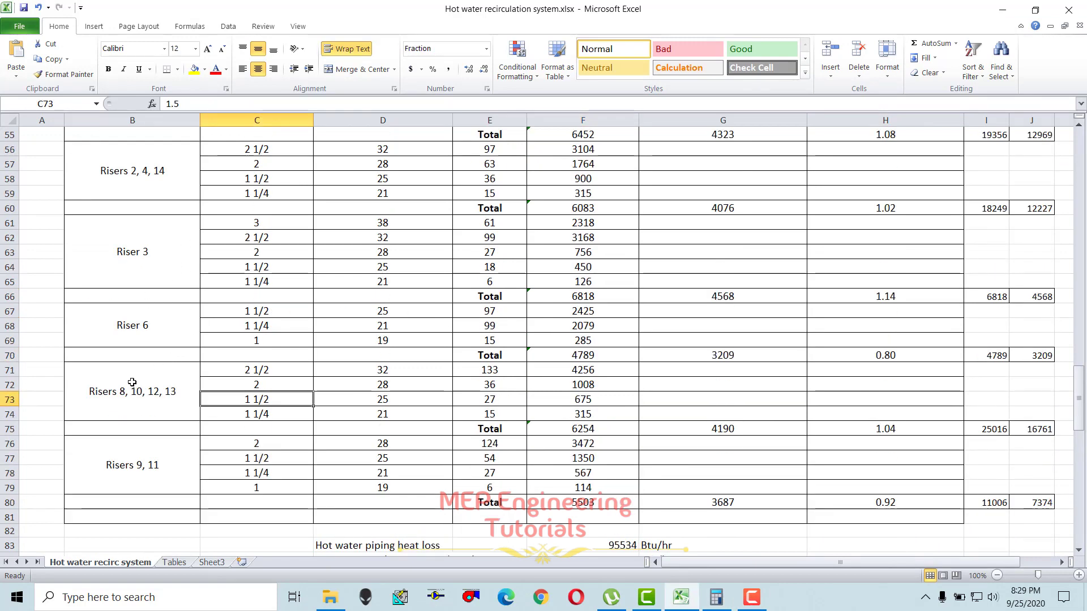
{"action": "left_click", "coordinate": [156, 401]}
{"action": "left_click_drag", "start_coordinate": [157, 401], "coordinate": [995, 429]}
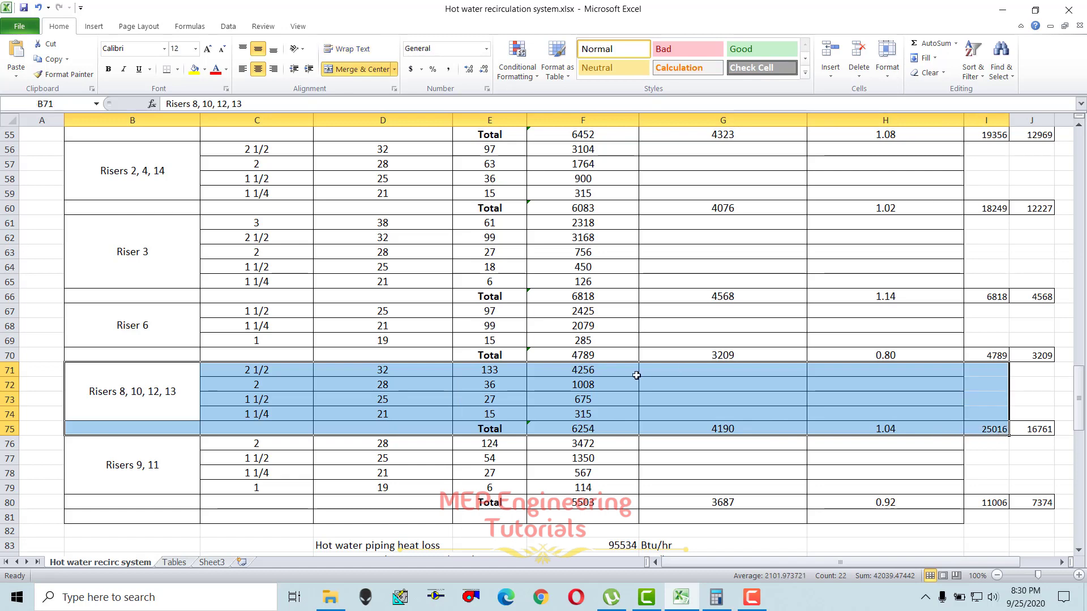
{"action": "left_click", "coordinate": [164, 391]}
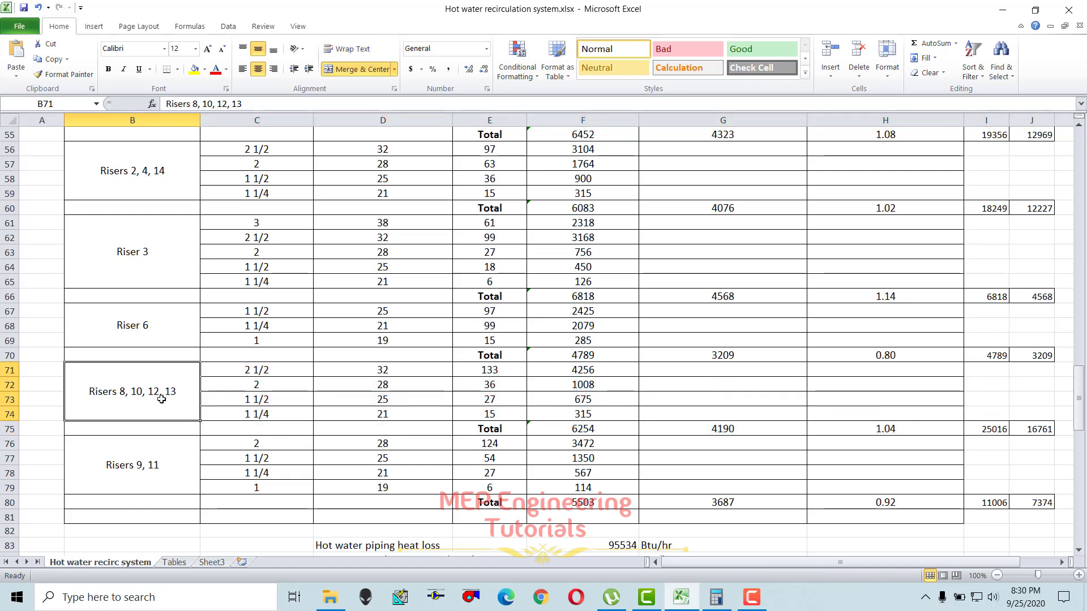
- Inspect the formulas in I75 and J75 that multiply the Risers 8, 10, 12, 13 losses by the number of risers
{"action": "double_click", "coordinate": [1000, 426]}
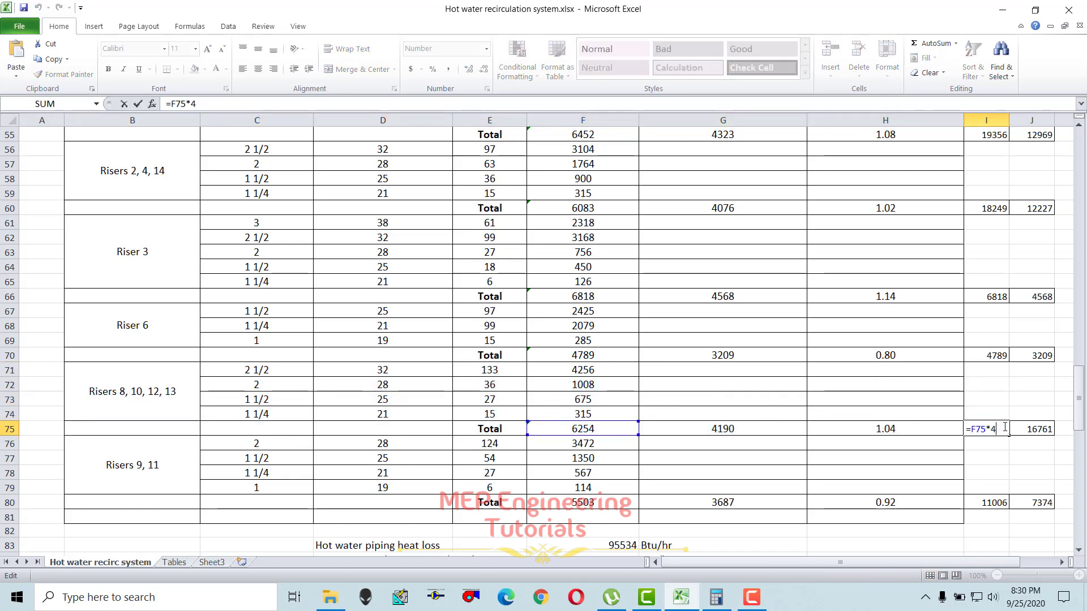
{"action": "key", "text": "Escape"}
{"action": "double_click", "coordinate": [1041, 429]}
{"action": "key", "text": "Escape"}
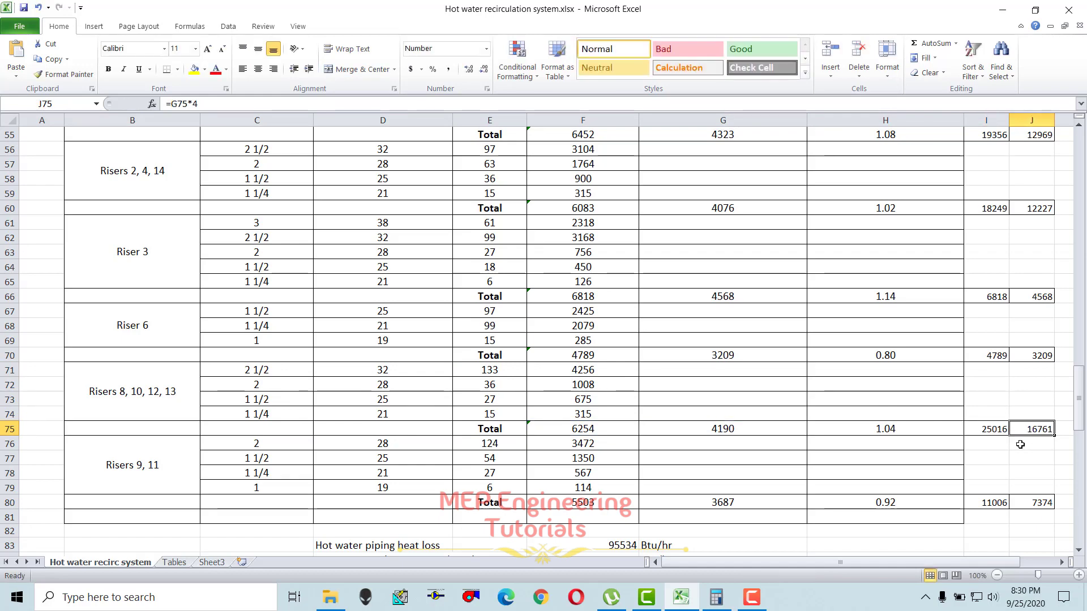
{"action": "scroll", "coordinate": [1019, 444], "scroll_direction": "up", "scroll_amount": 2}
{"action": "scroll", "coordinate": [1012, 434], "scroll_direction": "down", "scroll_amount": 3}
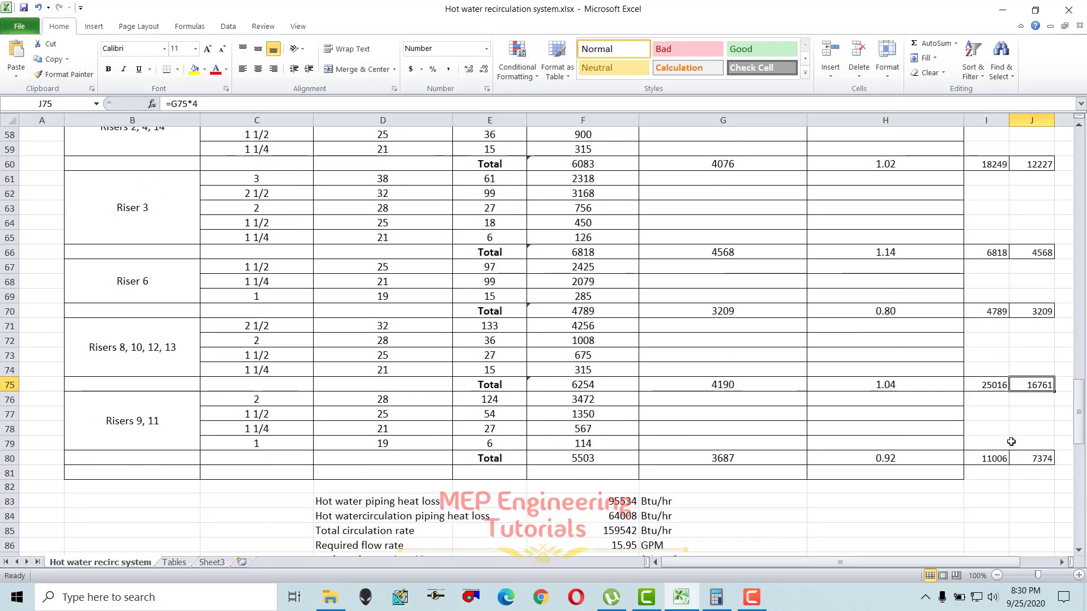
{"action": "left_click", "coordinate": [999, 387]}
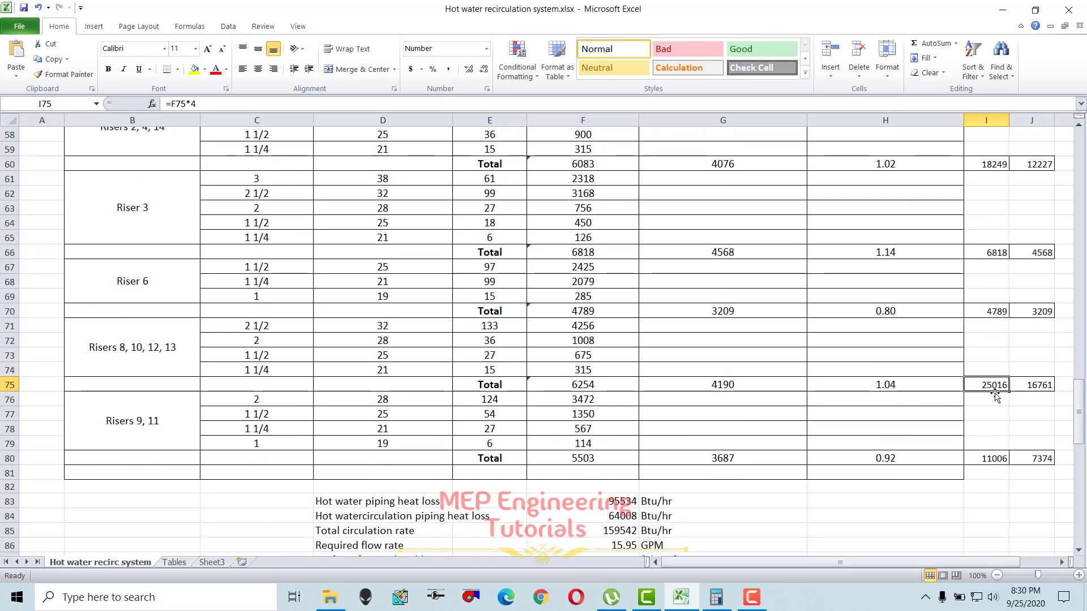
- Highlight the hot water piping heat loss in D83:G83 and the circulation piping heat loss in D84:G84
{"action": "scroll", "coordinate": [937, 387], "scroll_direction": "down", "scroll_amount": 3}
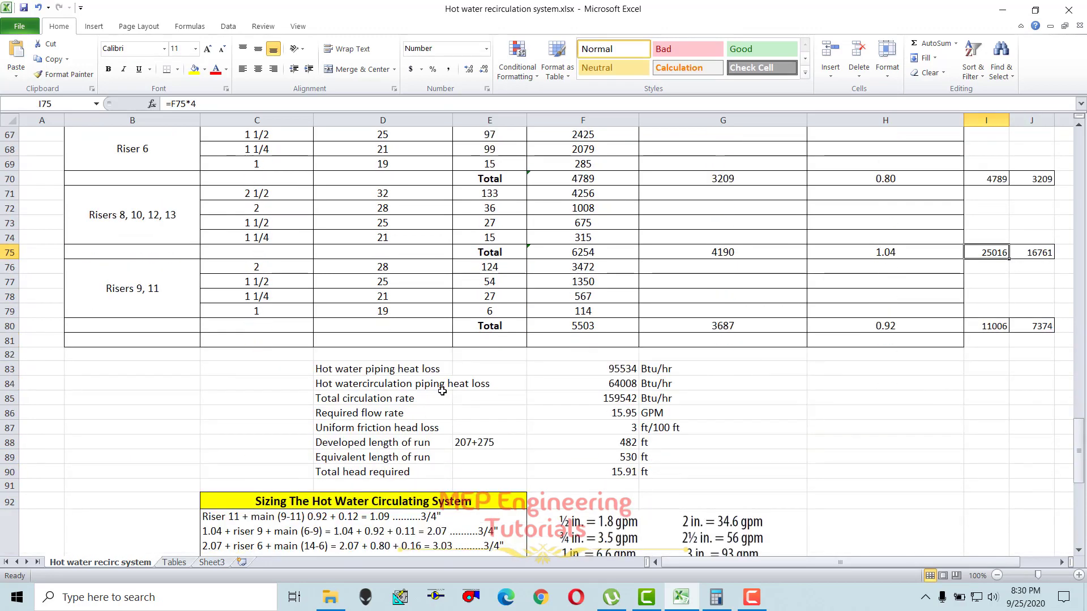
{"action": "left_click_drag", "start_coordinate": [402, 370], "coordinate": [730, 368]}
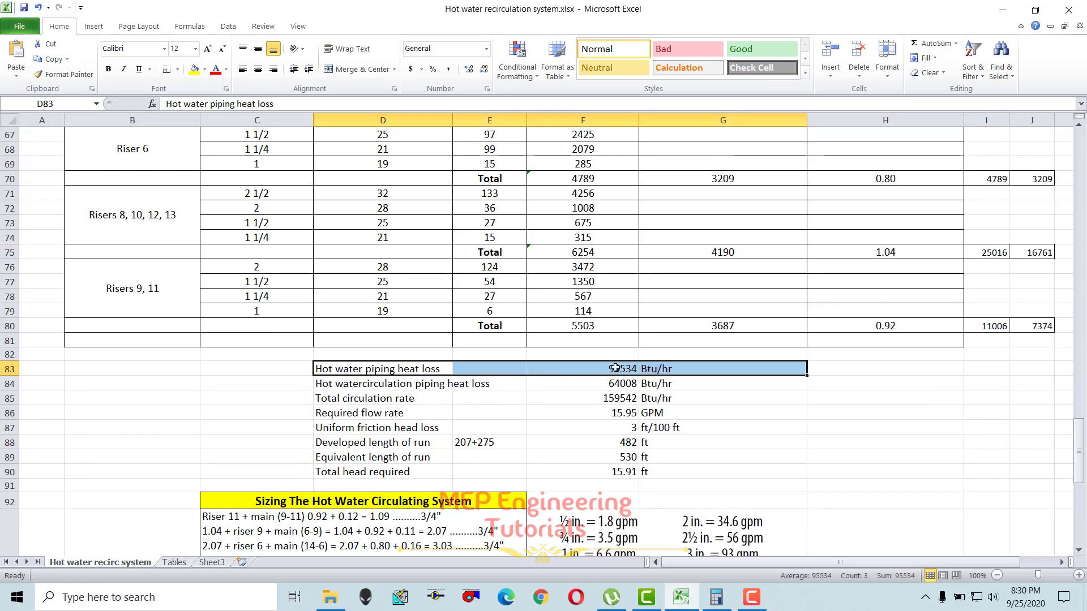
{"action": "left_click_drag", "start_coordinate": [352, 385], "coordinate": [650, 383]}
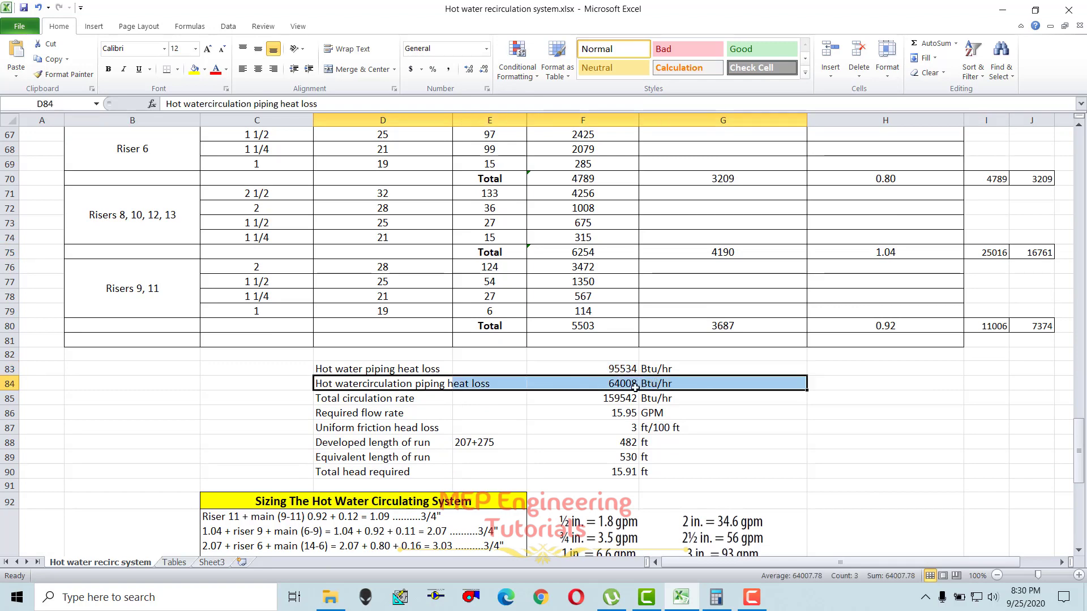
- Inspect the SUM formula in F83 for hot water piping heat loss and highlight the circulation piping heat loss row 84
{"action": "left_click", "coordinate": [388, 371]}
{"action": "double_click", "coordinate": [615, 368]}
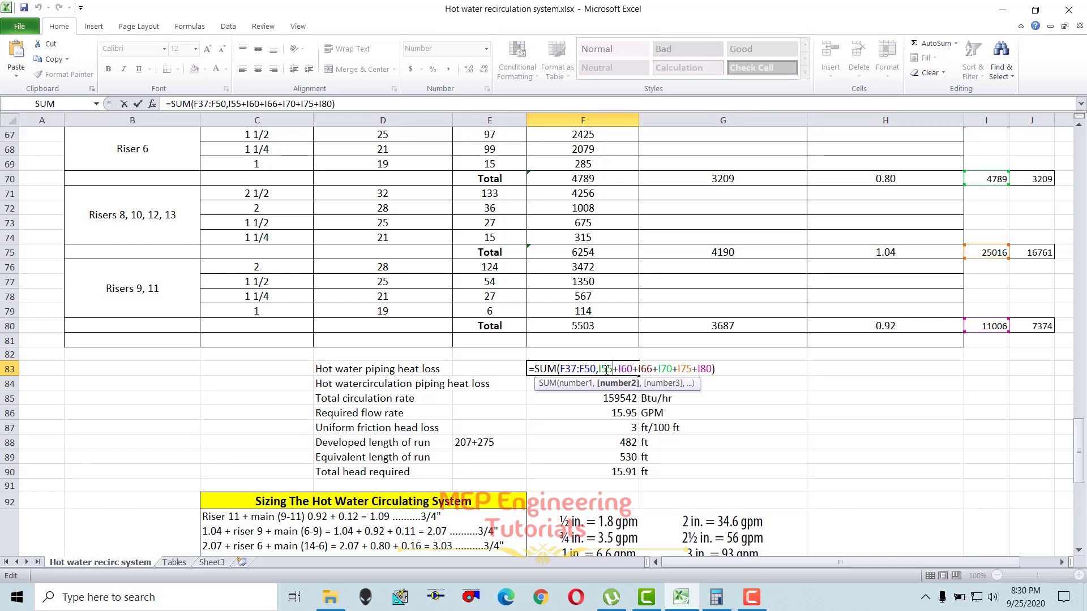
{"action": "key", "text": "Escape"}
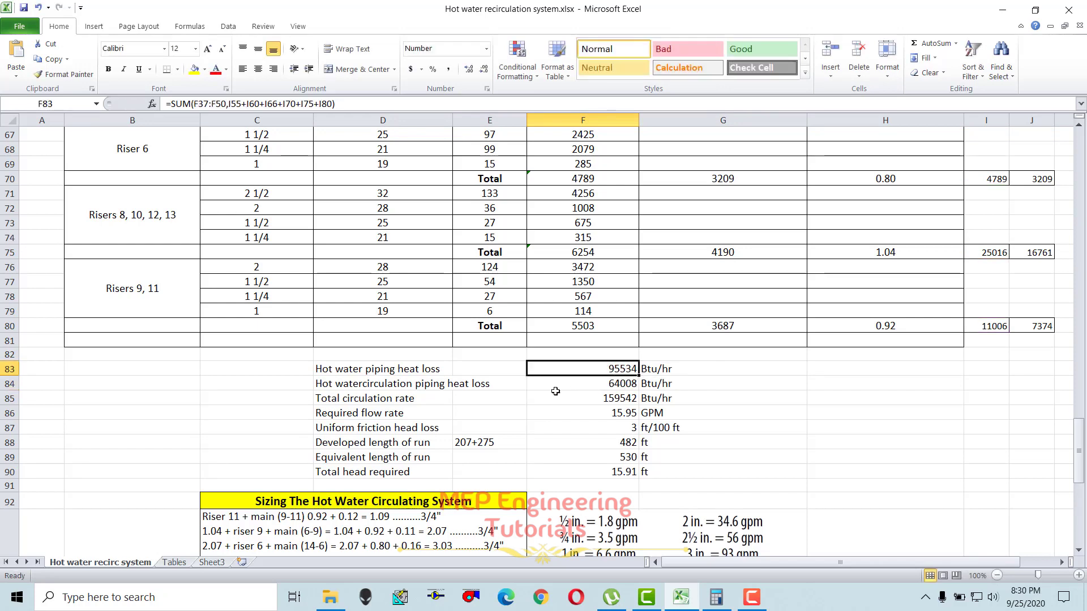
{"action": "left_click_drag", "start_coordinate": [375, 385], "coordinate": [736, 385]}
{"action": "left_click", "coordinate": [352, 385]}
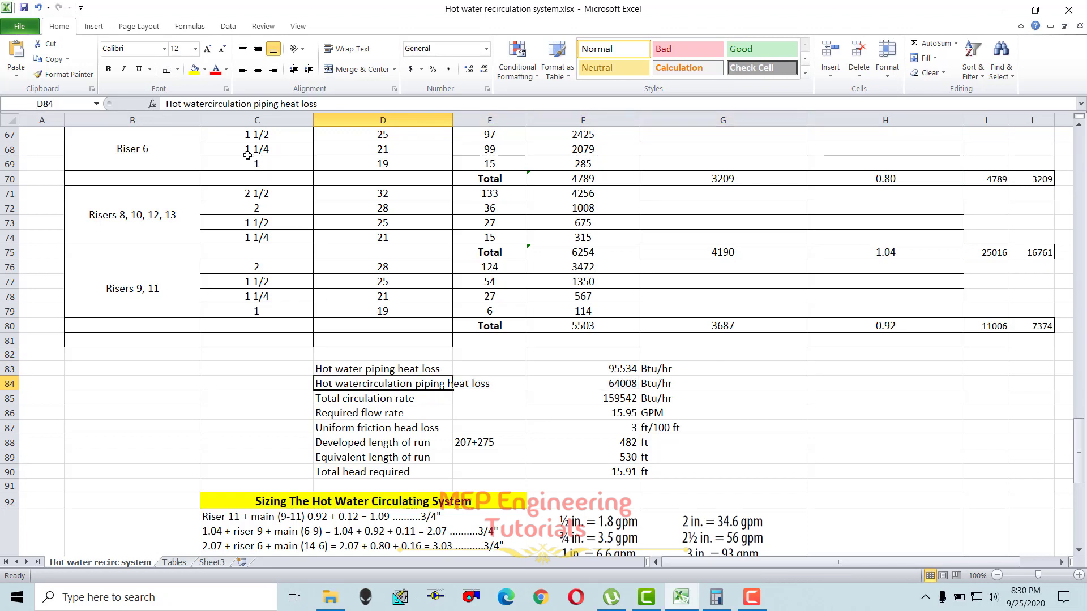
- Correct the label in D84 to "Hot water circulation piping heat loss" and select its value in F84
{"action": "left_click", "coordinate": [208, 104]}
{"action": "key", "text": "Return"}
{"action": "left_click", "coordinate": [454, 383]}
{"action": "left_click", "coordinate": [613, 382]}
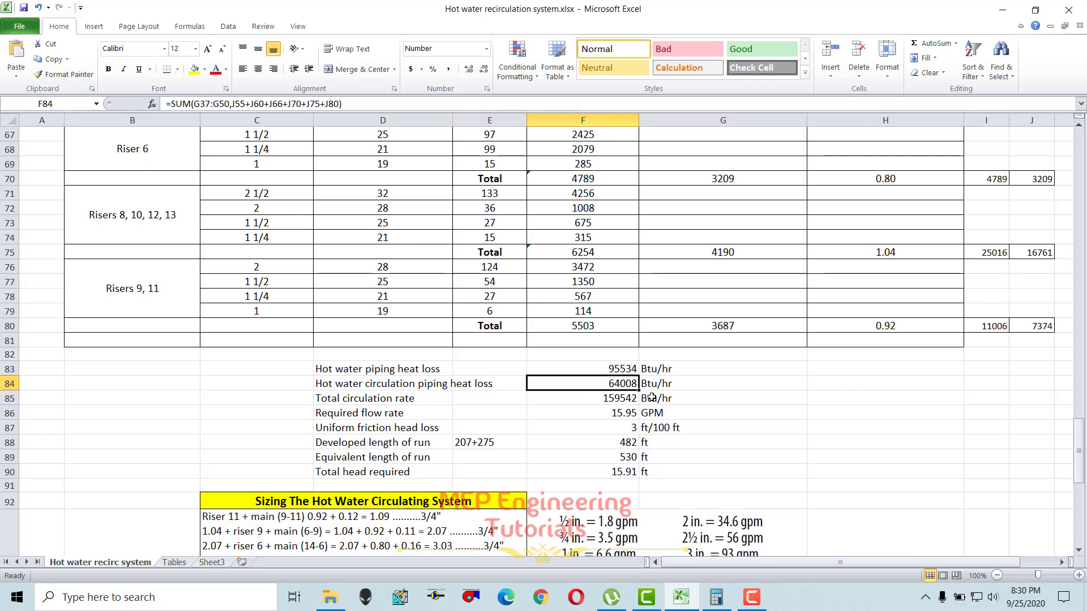
- Highlight the total circulation rate in D85:G85 and inspect the SUM formula in F85
{"action": "left_click_drag", "start_coordinate": [358, 400], "coordinate": [649, 400]}
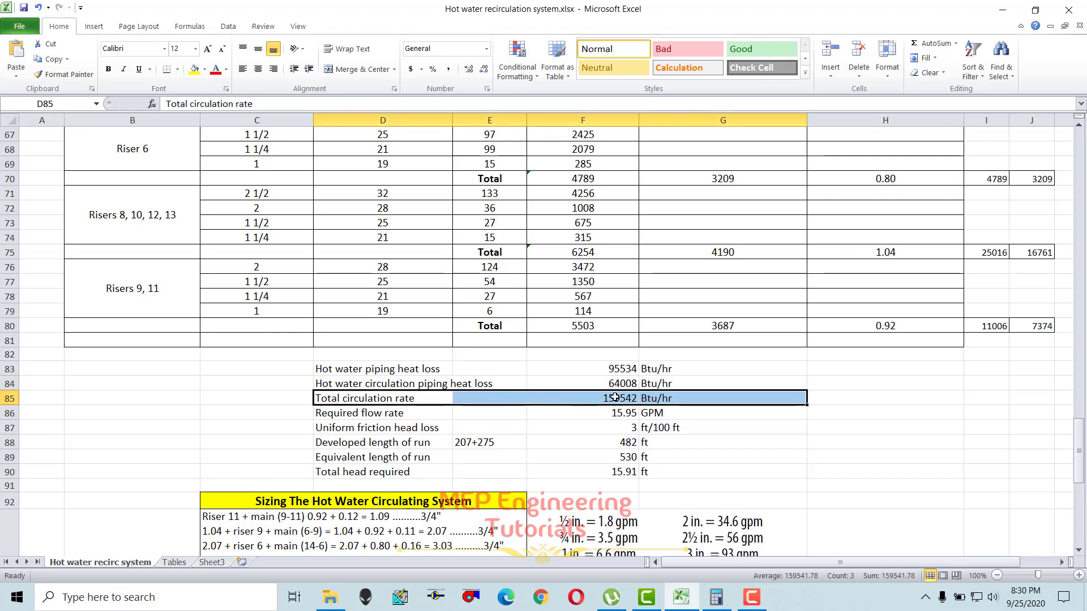
{"action": "left_click", "coordinate": [615, 398]}
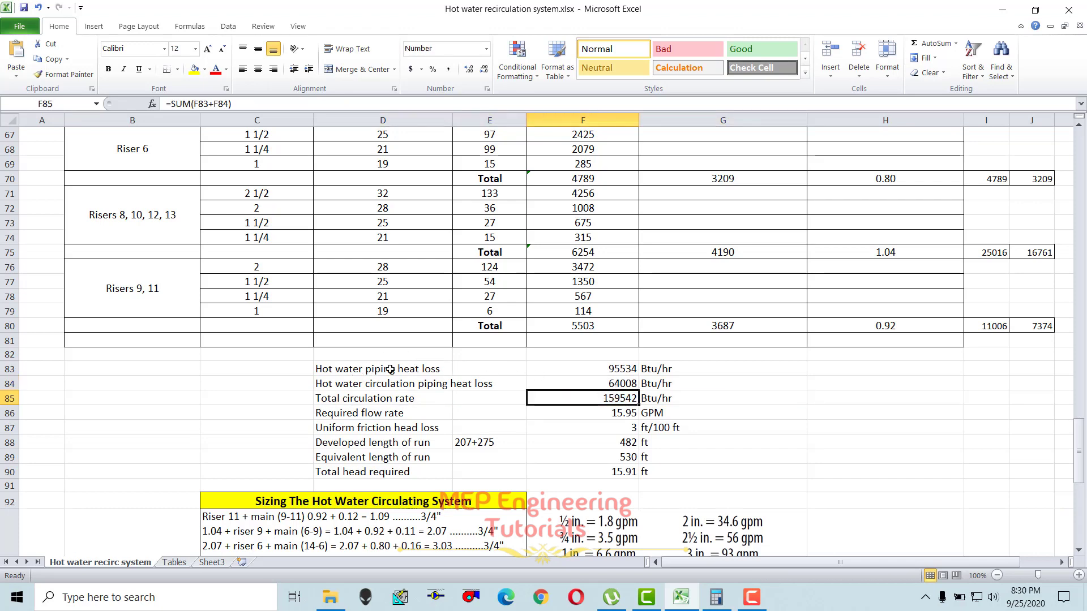
{"action": "double_click", "coordinate": [618, 398]}
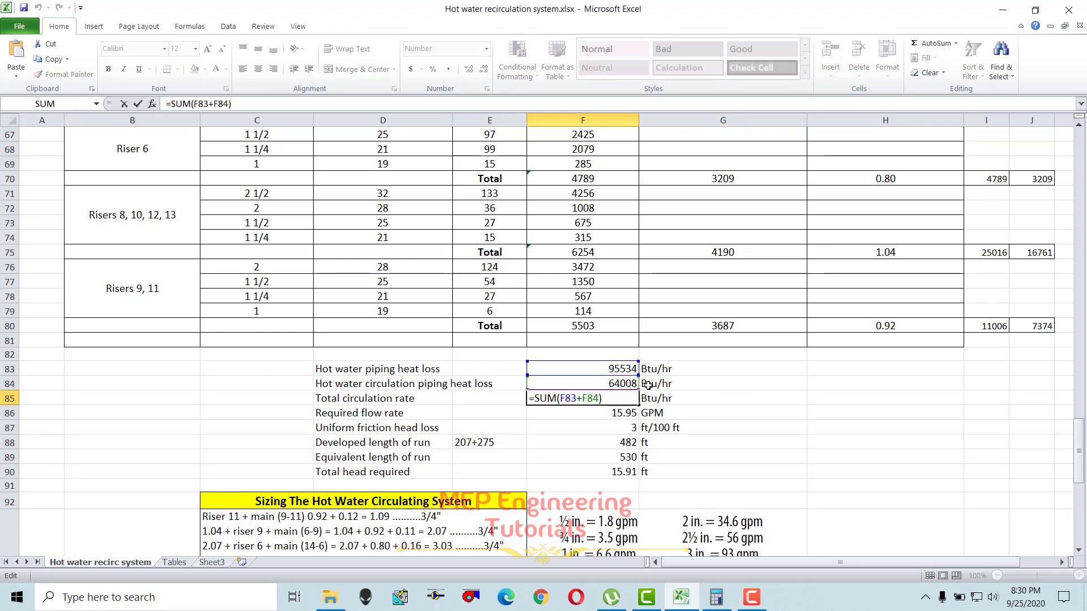
{"action": "key", "text": "Return"}
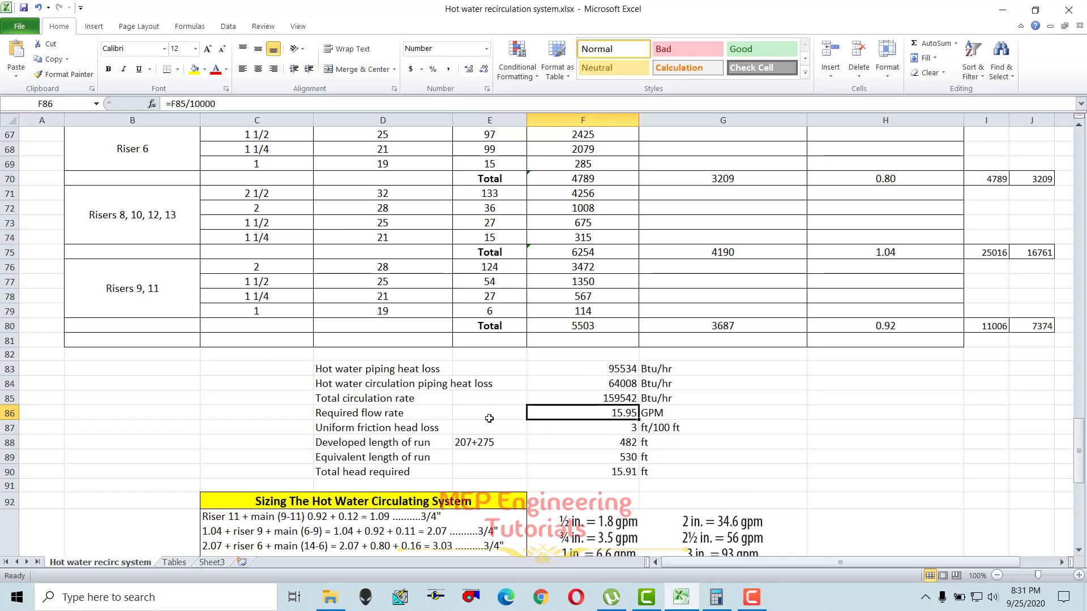
- Highlight the required flow rate in D86:G86 and inspect the formula in F86 that derives it from F85
{"action": "left_click_drag", "start_coordinate": [341, 418], "coordinate": [661, 413]}
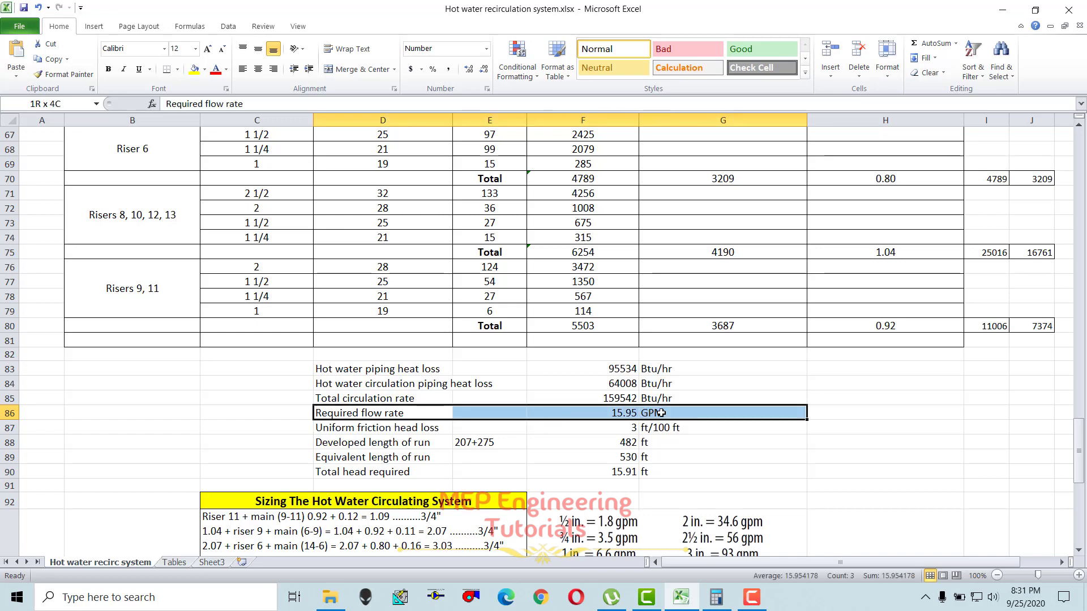
{"action": "left_click", "coordinate": [619, 412]}
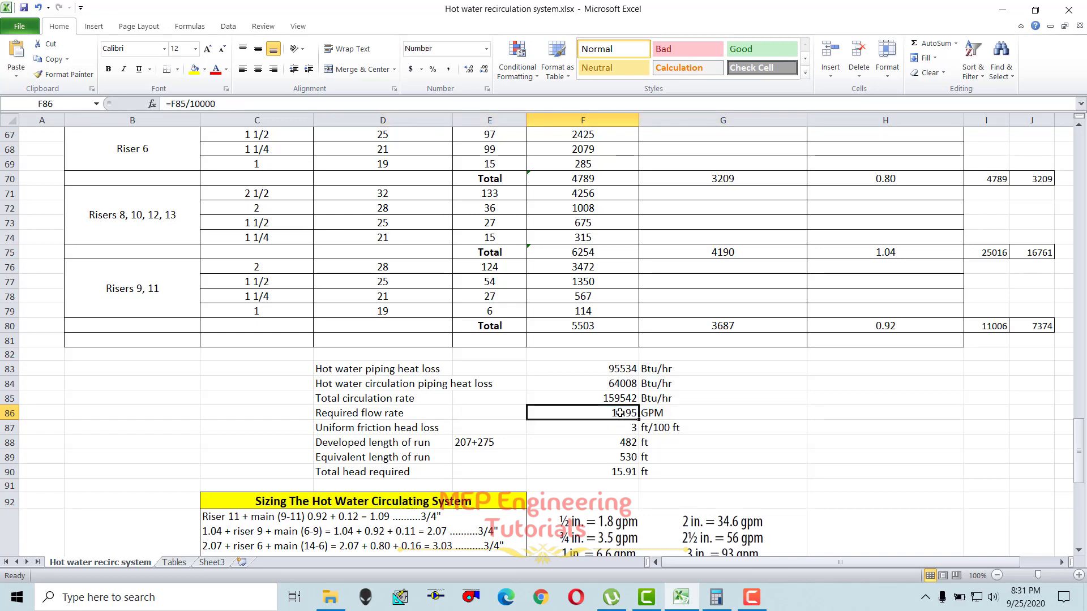
{"action": "double_click", "coordinate": [619, 413]}
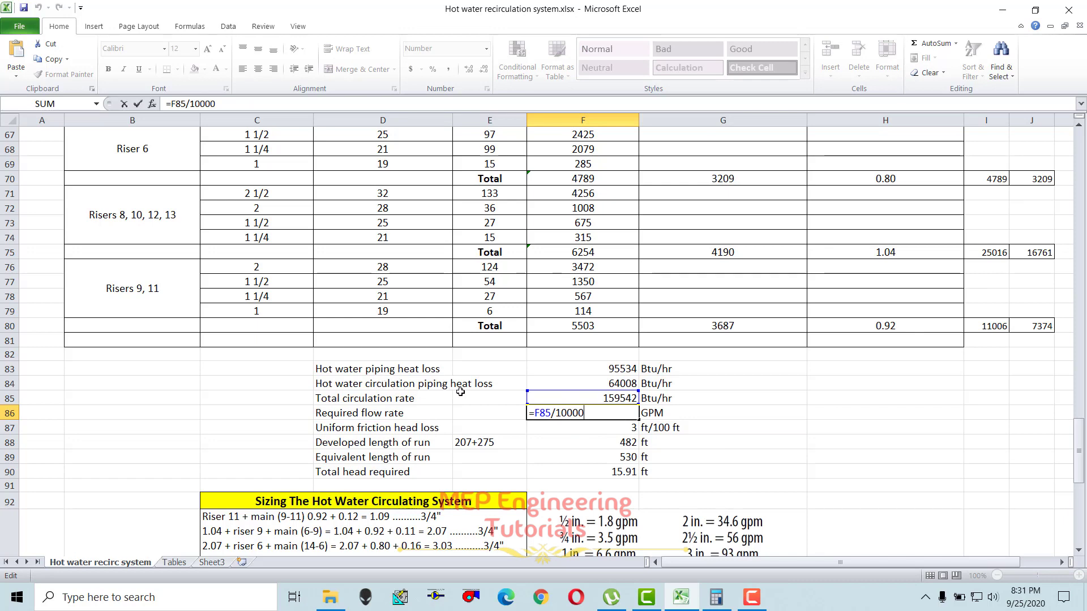
{"action": "key", "text": "Return"}
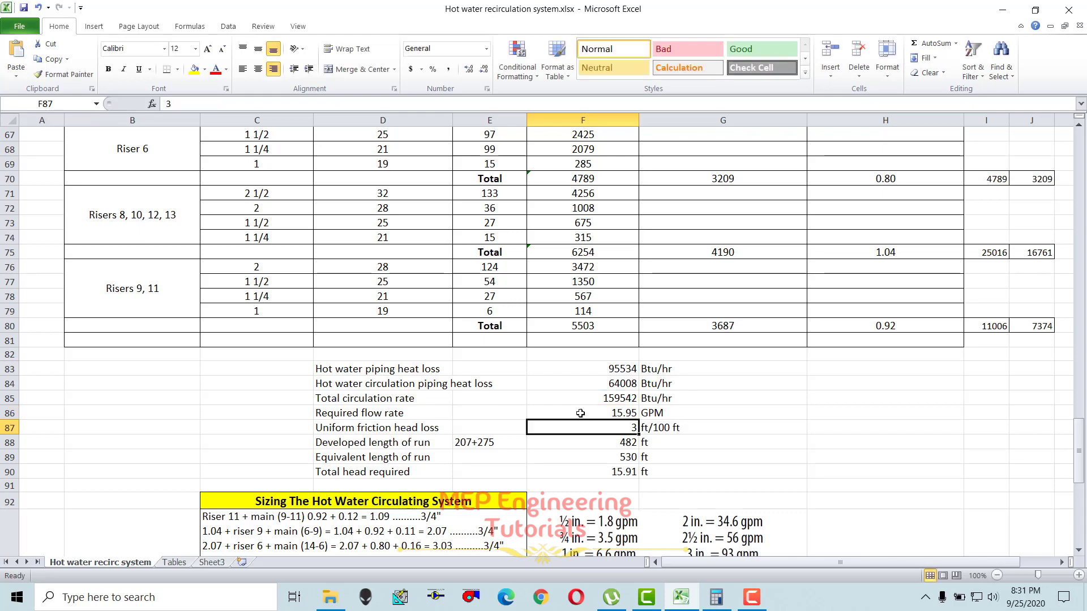
- Review the riser diagram and the piping heat loss table against the required flow rate, keeping D86:G86 highlighted
{"action": "left_click_drag", "start_coordinate": [370, 419], "coordinate": [665, 418]}
{"action": "scroll", "coordinate": [665, 418], "scroll_direction": "up", "scroll_amount": 19}
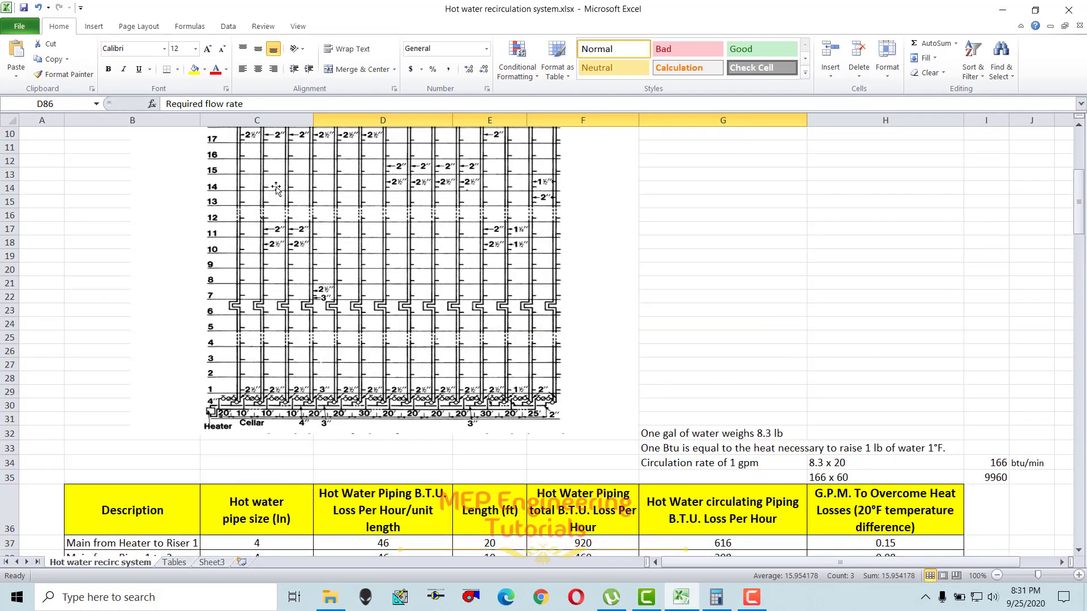
{"action": "scroll", "coordinate": [275, 189], "scroll_direction": "up", "scroll_amount": 3}
{"action": "scroll", "coordinate": [352, 302], "scroll_direction": "down", "scroll_amount": 10}
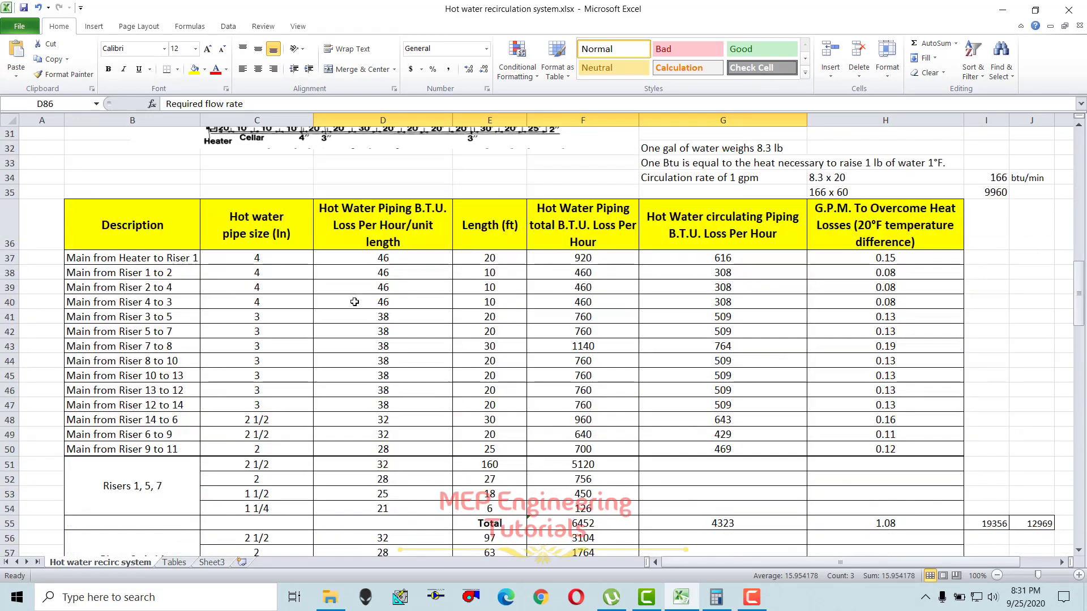
{"action": "scroll", "coordinate": [354, 302], "scroll_direction": "down", "scroll_amount": 13}
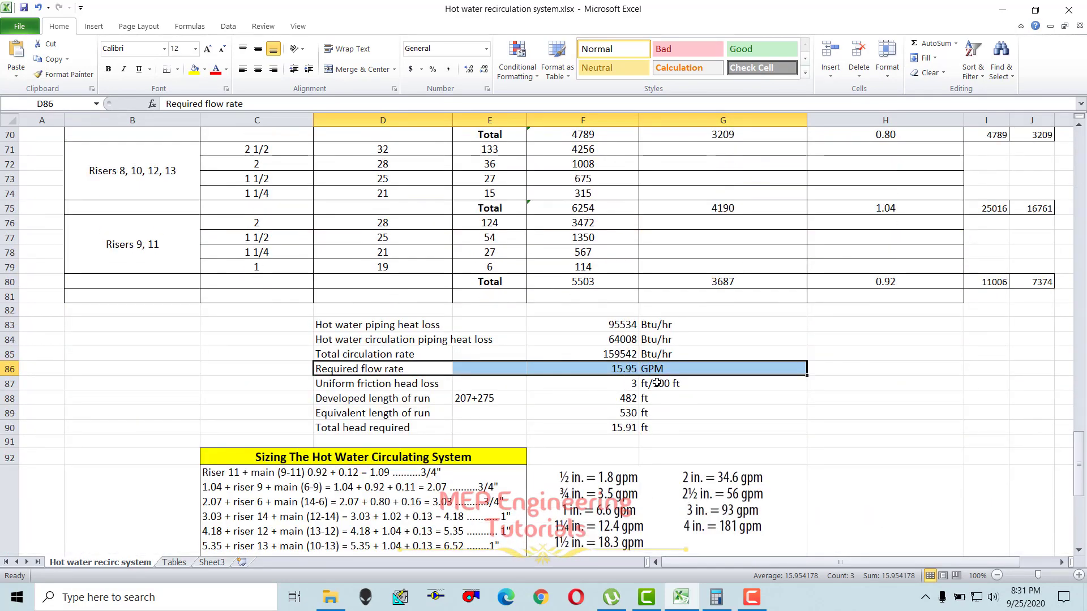
{"action": "left_click_drag", "start_coordinate": [359, 370], "coordinate": [663, 372]}
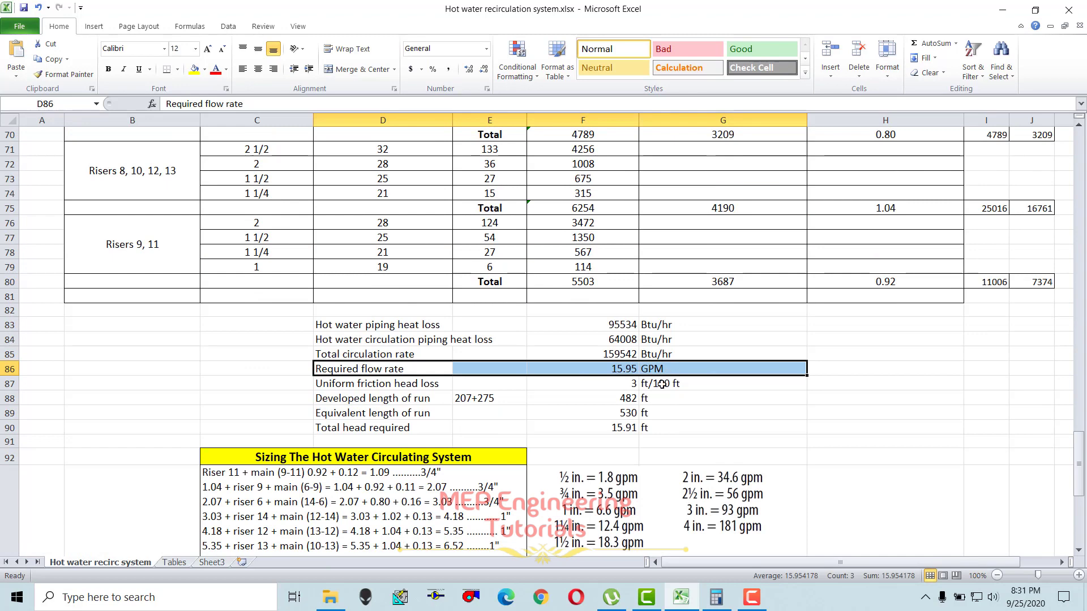
- Highlight the uniform friction head loss row, D87:G87
{"action": "left_click", "coordinate": [355, 388]}
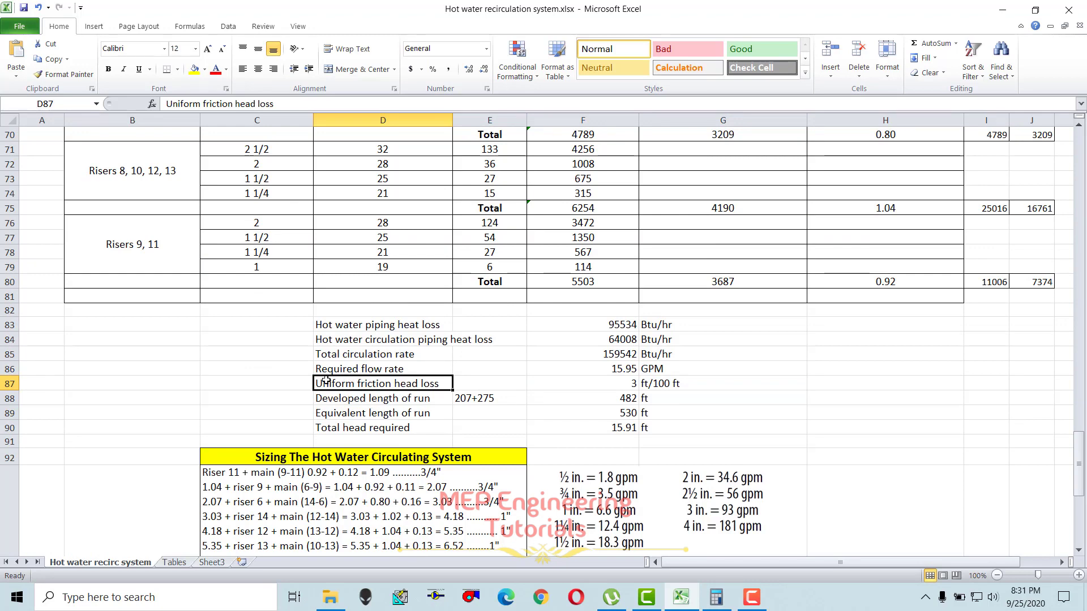
{"action": "left_click_drag", "start_coordinate": [328, 382], "coordinate": [556, 381]}
{"action": "left_click_drag", "start_coordinate": [625, 385], "coordinate": [656, 388]}
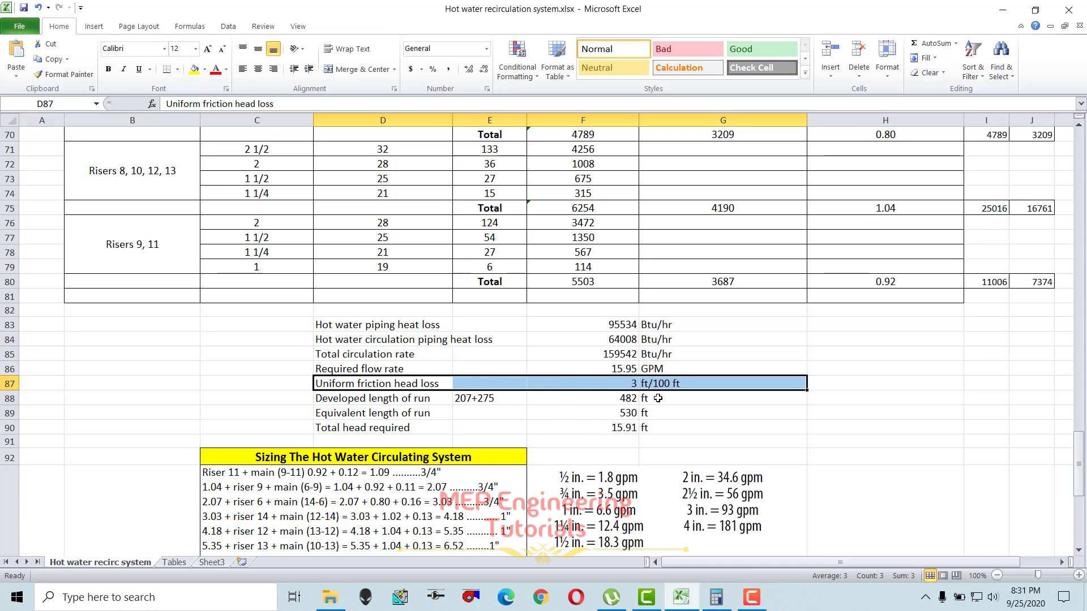
{"action": "left_click", "coordinate": [361, 411]}
{"action": "left_click_drag", "start_coordinate": [328, 385], "coordinate": [646, 382]}
- Highlight the developed length of run in D88:G88 and examine the riser diagram to trace that run
{"action": "left_click_drag", "start_coordinate": [336, 399], "coordinate": [678, 397]}
{"action": "scroll", "coordinate": [621, 416], "scroll_direction": "up", "scroll_amount": 4}
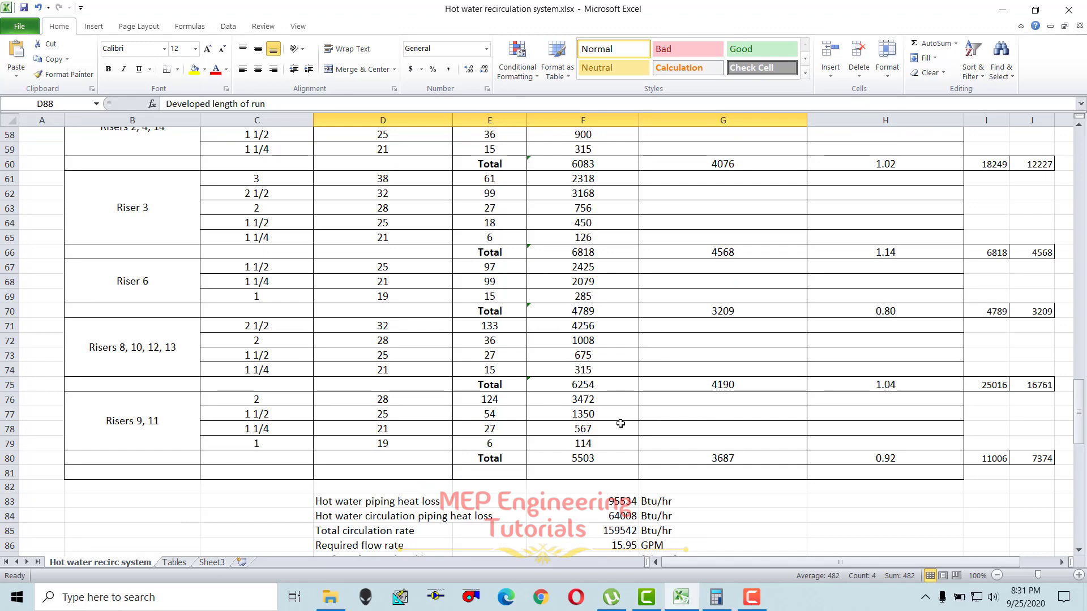
{"action": "scroll", "coordinate": [621, 416], "scroll_direction": "down", "scroll_amount": 4}
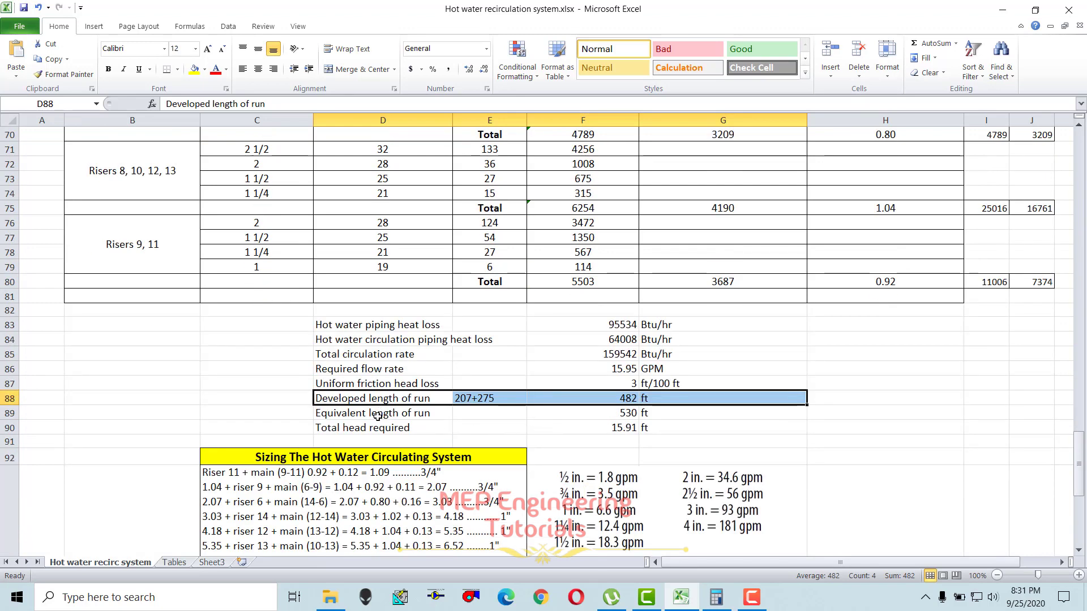
{"action": "scroll", "coordinate": [377, 416], "scroll_direction": "up", "scroll_amount": 15}
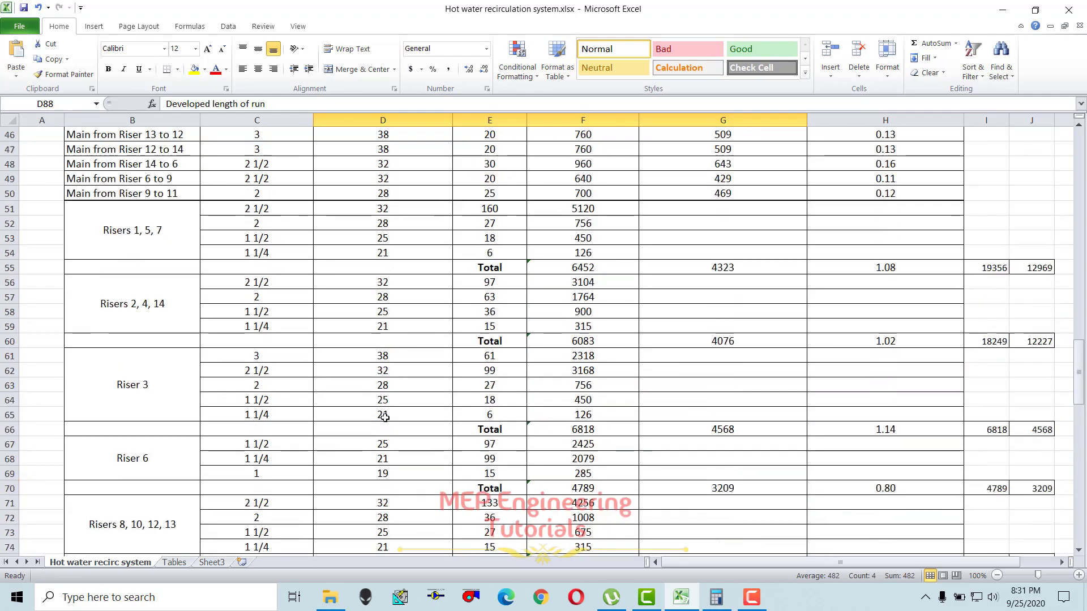
{"action": "scroll", "coordinate": [385, 418], "scroll_direction": "up", "scroll_amount": 8}
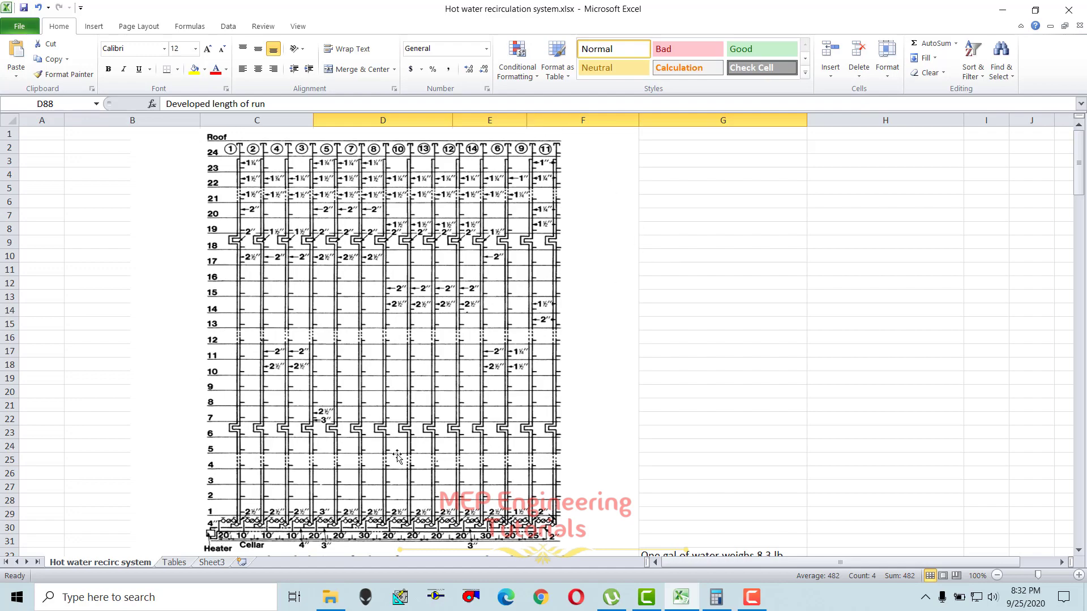
{"action": "scroll", "coordinate": [399, 450], "scroll_direction": "down", "scroll_amount": 3}
{"action": "scroll", "coordinate": [402, 437], "scroll_direction": "up", "scroll_amount": 3}
{"action": "scroll", "coordinate": [606, 388], "scroll_direction": "down", "scroll_amount": 17}
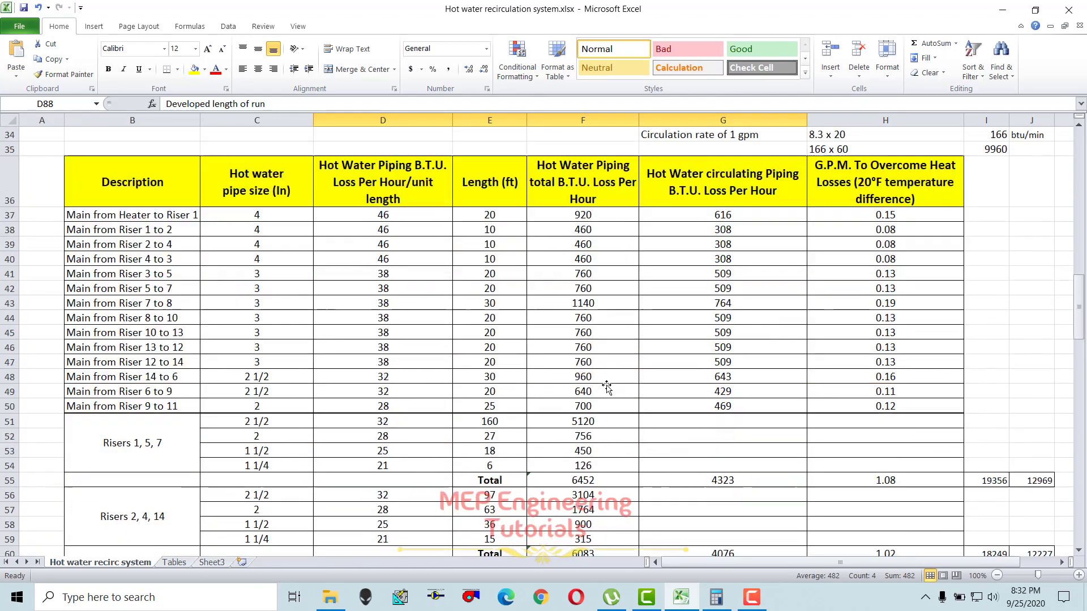
{"action": "scroll", "coordinate": [607, 386], "scroll_direction": "down", "scroll_amount": 5}
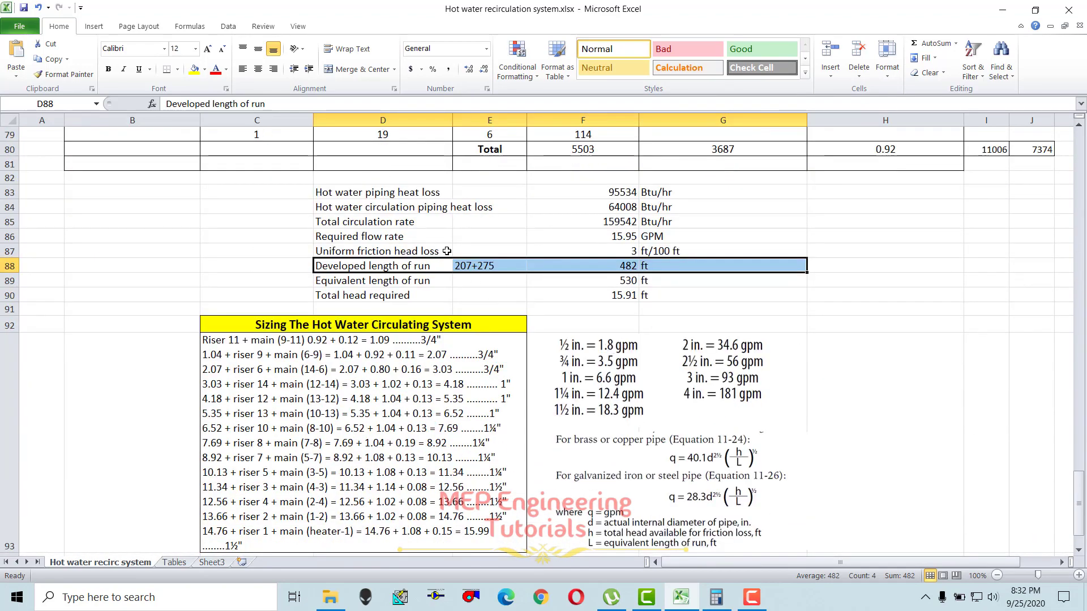
- Compare the length breakdown in E88 with the riser diagram, check the formula in F88, and highlight D88:G88
{"action": "left_click", "coordinate": [487, 269]}
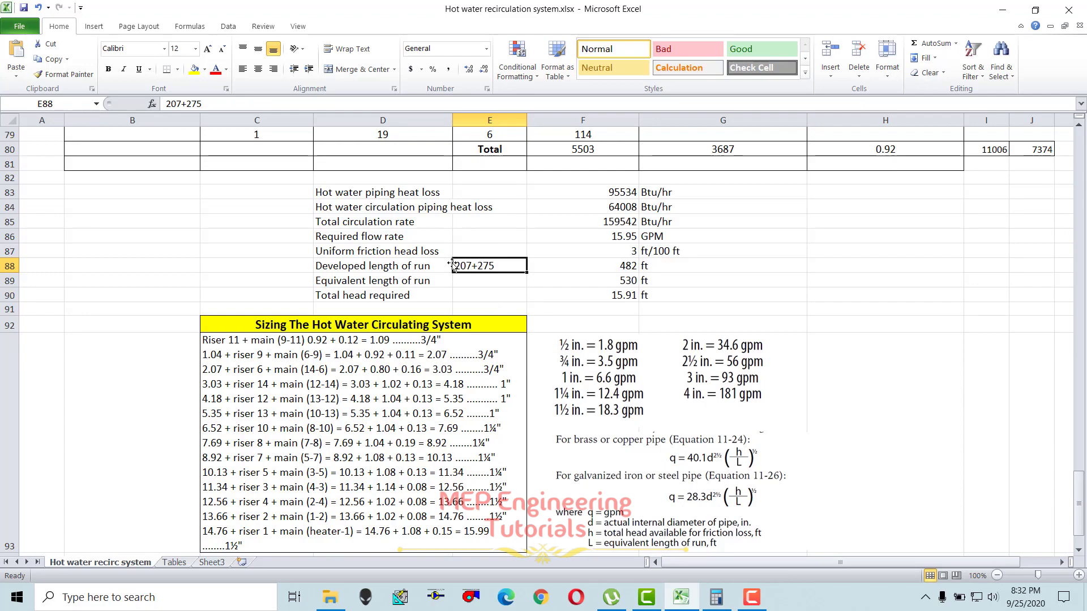
{"action": "scroll", "coordinate": [480, 266], "scroll_direction": "up", "scroll_amount": 20}
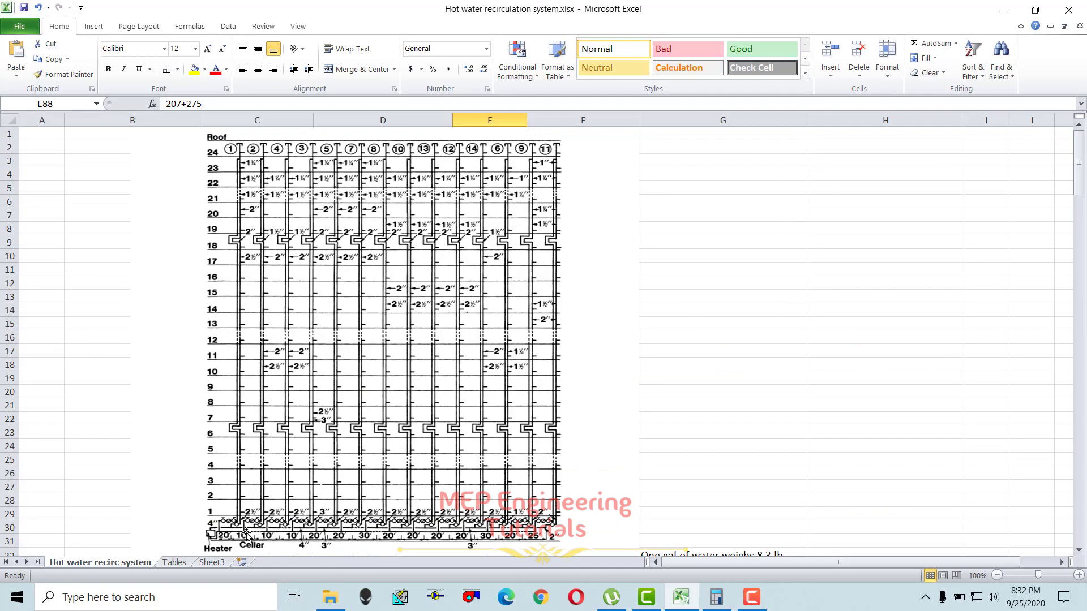
{"action": "scroll", "coordinate": [494, 470], "scroll_direction": "down", "scroll_amount": 8}
{"action": "scroll", "coordinate": [494, 460], "scroll_direction": "down", "scroll_amount": 18}
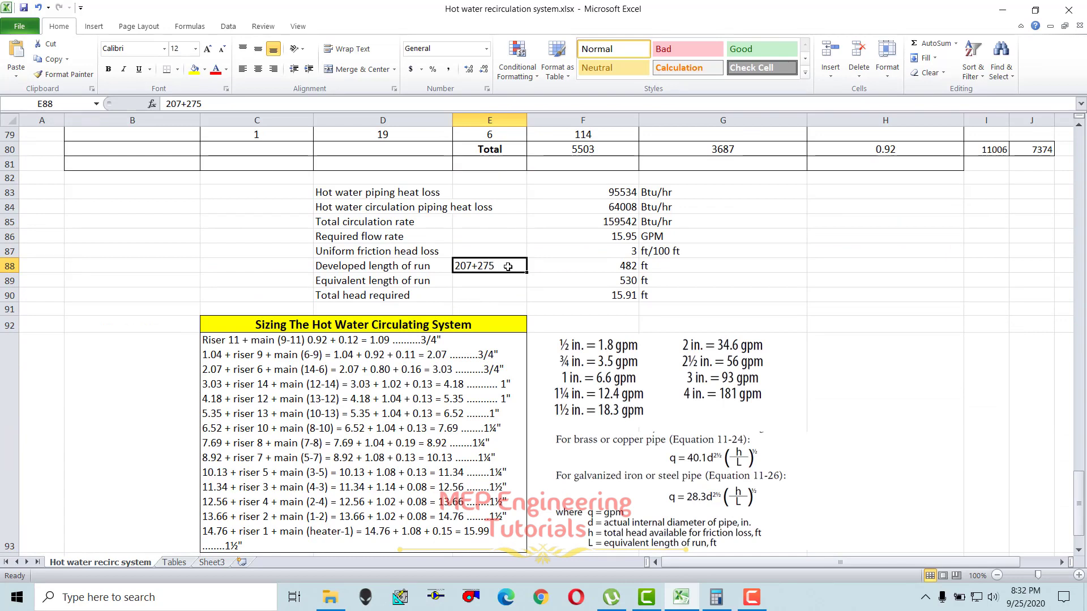
{"action": "left_click", "coordinate": [611, 266]}
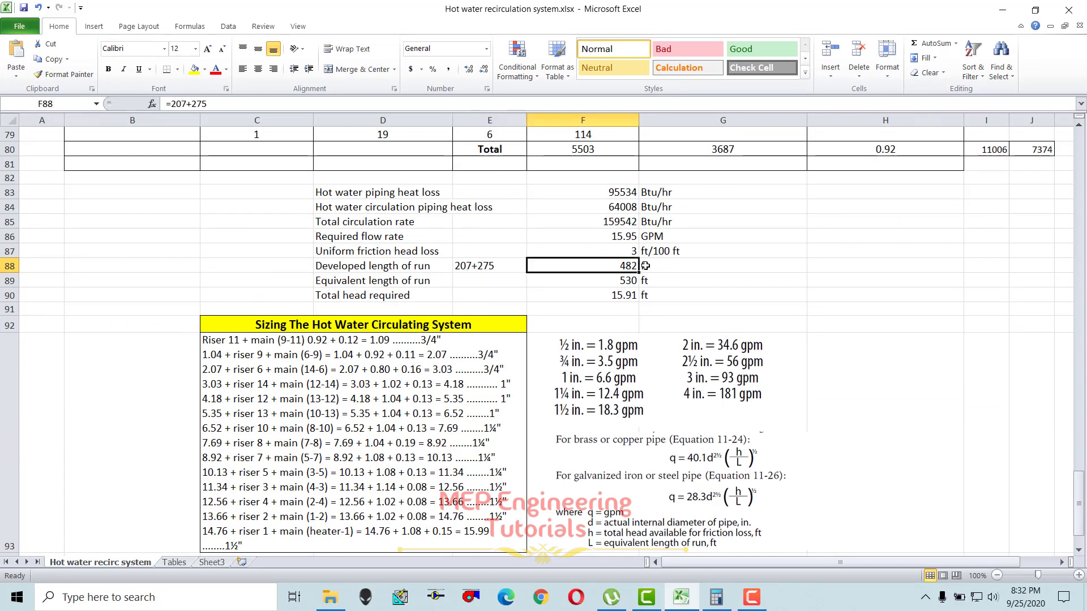
{"action": "left_click_drag", "start_coordinate": [341, 267], "coordinate": [683, 266]}
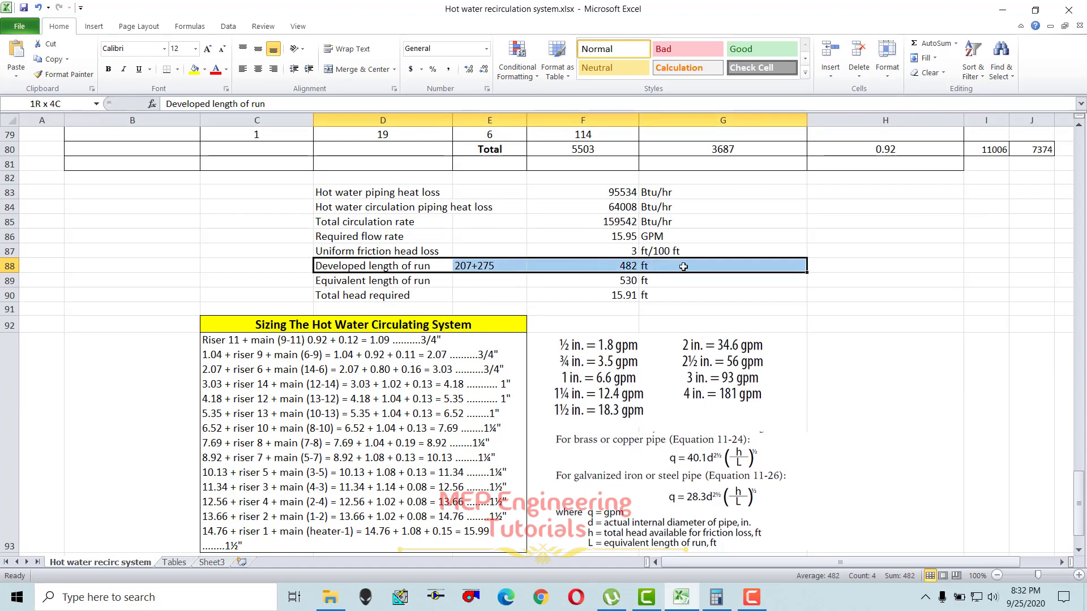
- Highlight the equivalent length of run in D89:G89 and compare it with the developed length in D88:G88
{"action": "left_click_drag", "start_coordinate": [338, 278], "coordinate": [671, 281]}
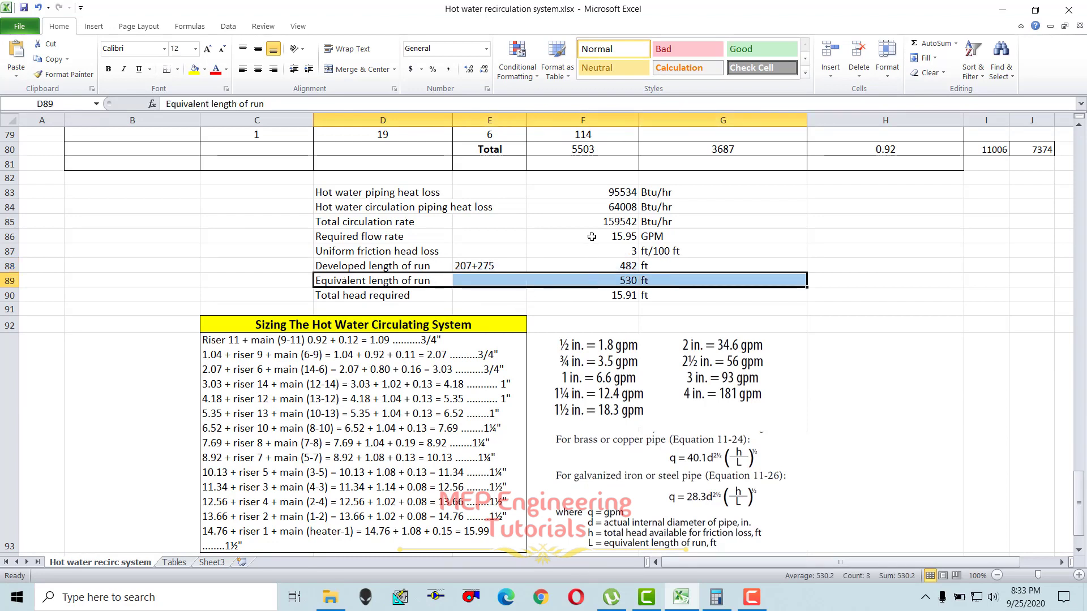
{"action": "left_click", "coordinate": [475, 263]}
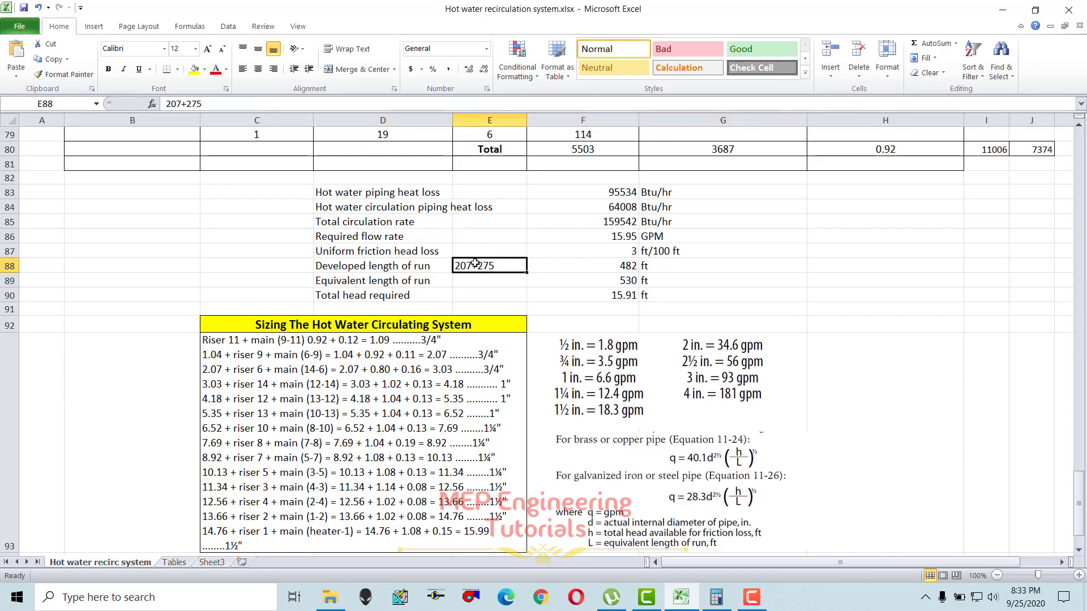
{"action": "left_click", "coordinate": [375, 281]}
{"action": "left_click_drag", "start_coordinate": [376, 281], "coordinate": [656, 282]}
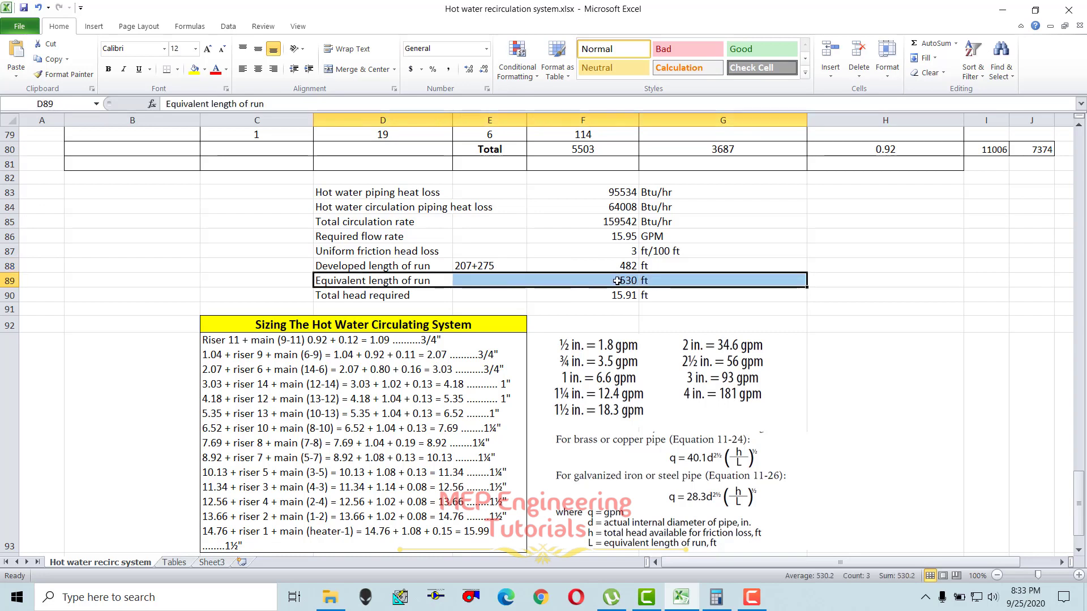
{"action": "left_click_drag", "start_coordinate": [338, 265], "coordinate": [644, 264]}
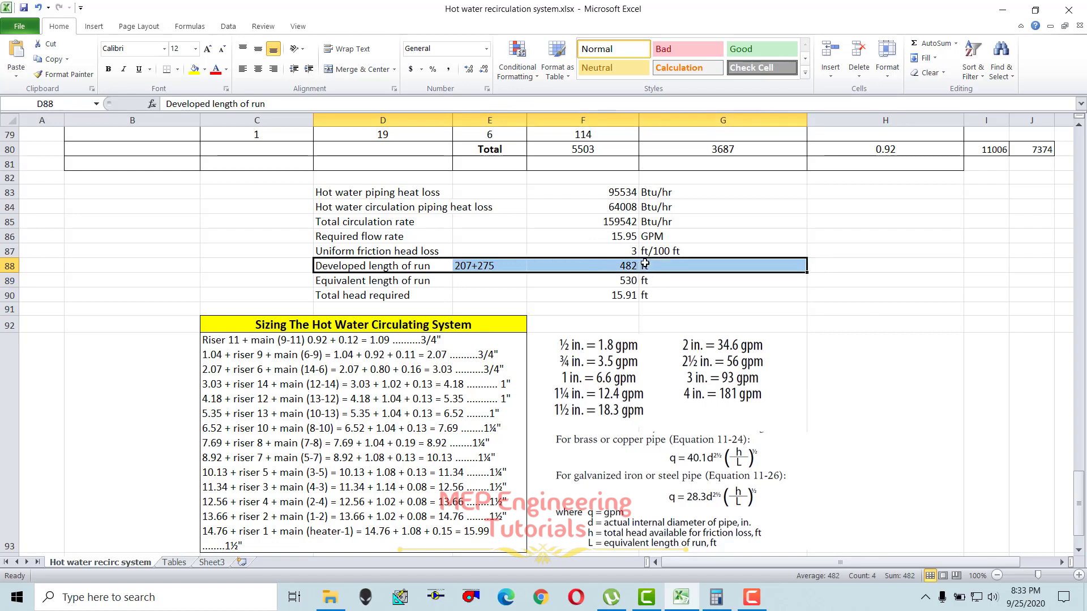
{"action": "left_click_drag", "start_coordinate": [346, 283], "coordinate": [661, 281]}
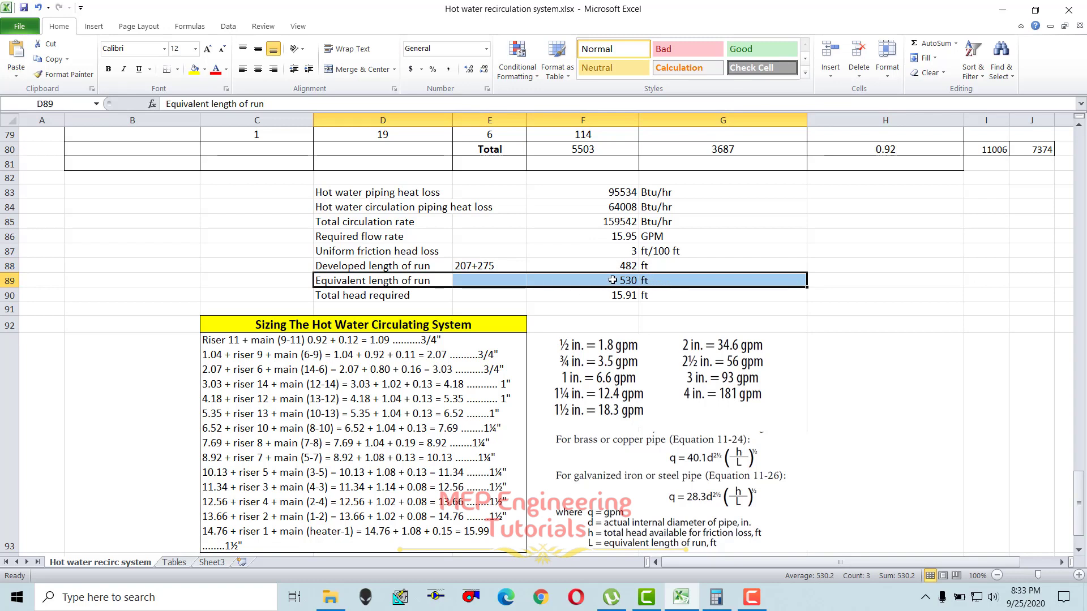
- Inspect the formula in F89 that calculates the equivalent length of run from the developed length in row 88
{"action": "left_click", "coordinate": [565, 284]}
{"action": "left_click_drag", "start_coordinate": [353, 268], "coordinate": [659, 266]}
{"action": "left_click_drag", "start_coordinate": [354, 278], "coordinate": [623, 280]}
{"action": "double_click", "coordinate": [623, 279]}
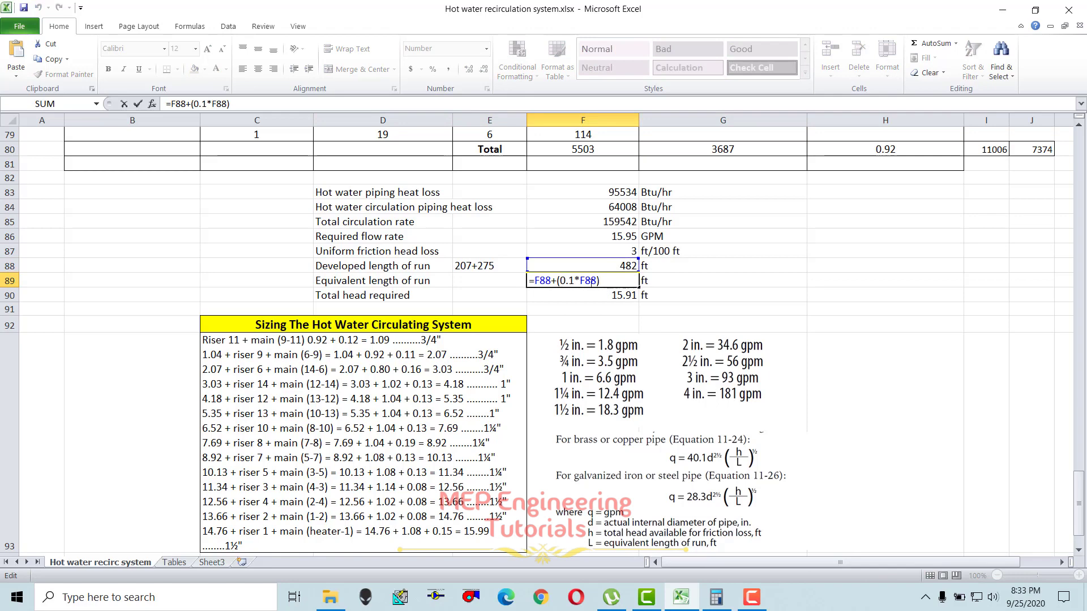
{"action": "key", "text": "Return"}
{"action": "left_click", "coordinate": [583, 283]}
{"action": "left_click", "coordinate": [449, 283]}
{"action": "left_click_drag", "start_coordinate": [449, 283], "coordinate": [658, 284]}
{"action": "left_click", "coordinate": [333, 282]}
- Highlight the uniform friction head loss in D87:G87 and the total head required in D90:G90
{"action": "left_click", "coordinate": [354, 249]}
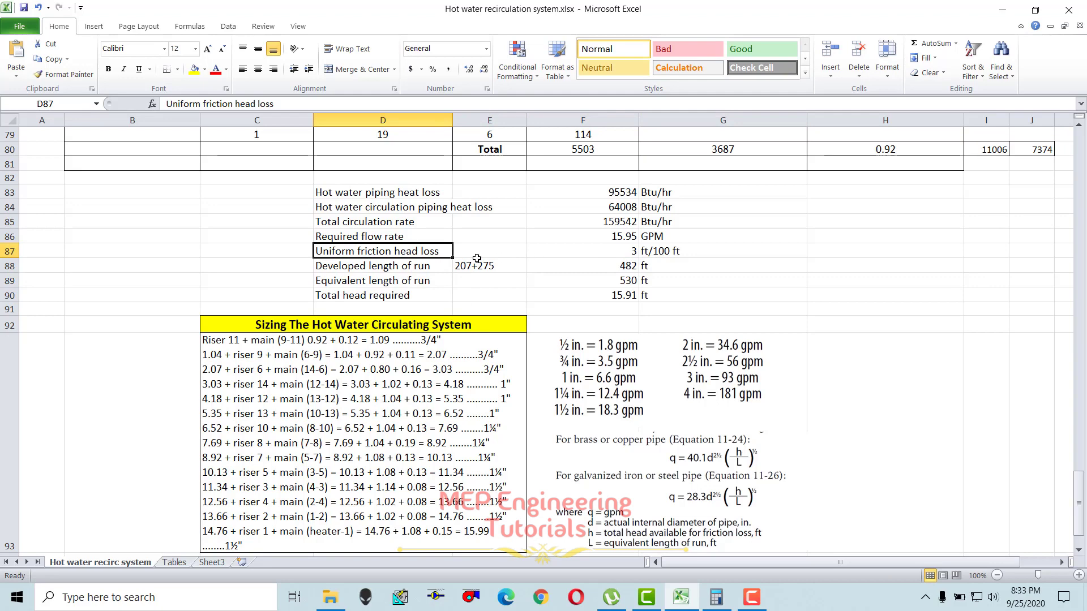
{"action": "left_click_drag", "start_coordinate": [520, 252], "coordinate": [674, 251]}
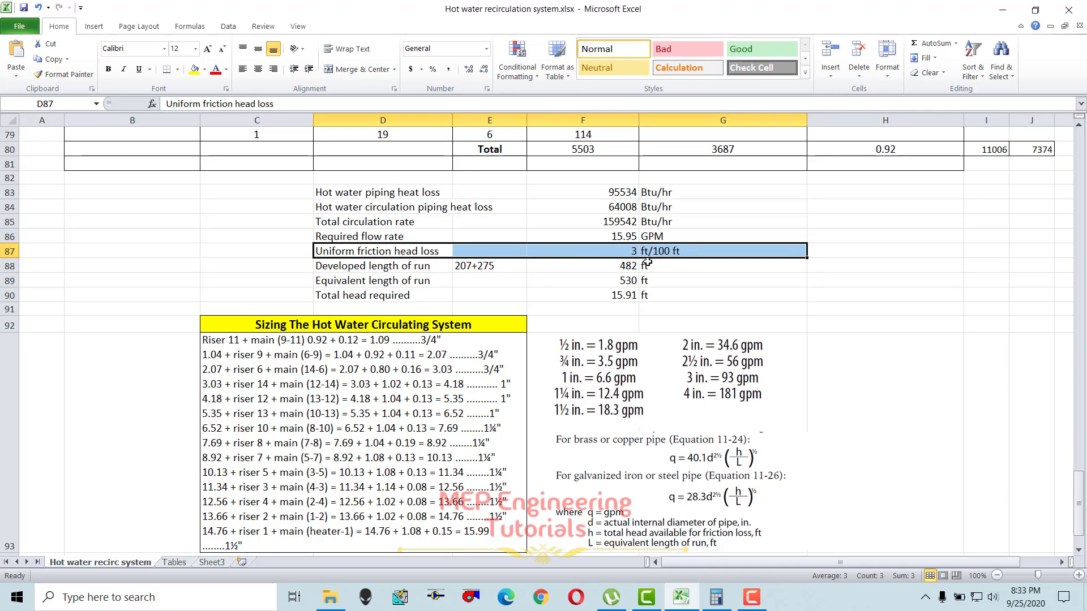
{"action": "left_click_drag", "start_coordinate": [358, 251], "coordinate": [658, 251]}
{"action": "left_click_drag", "start_coordinate": [339, 292], "coordinate": [648, 296]}
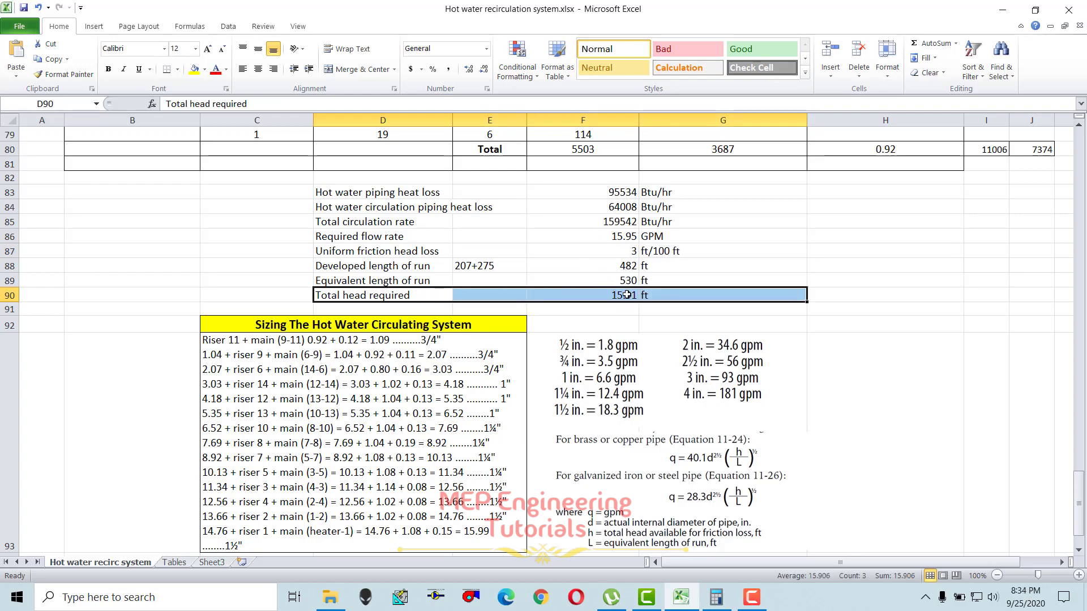
- Inspect the formula in F90 that calculates the total head required, and highlight D90:G90
{"action": "double_click", "coordinate": [609, 295]}
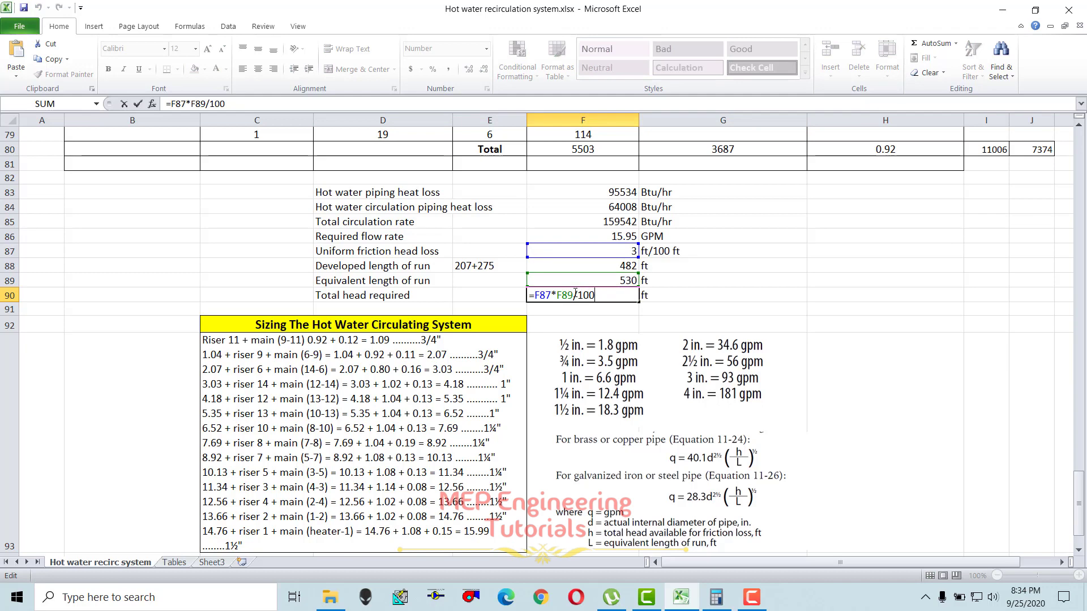
{"action": "key", "text": "Return"}
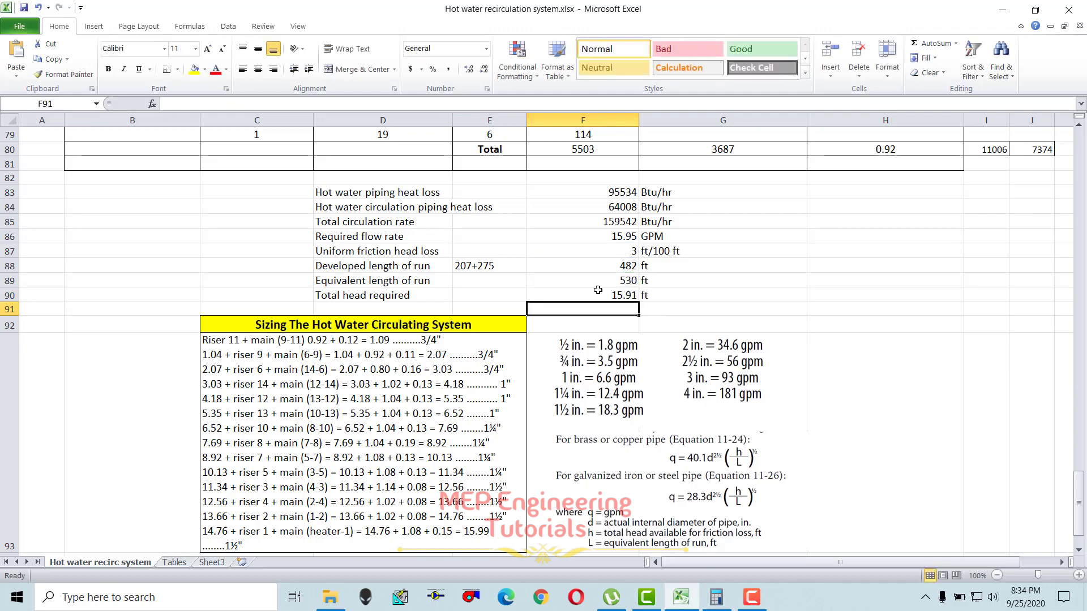
{"action": "left_click_drag", "start_coordinate": [329, 302], "coordinate": [642, 305]}
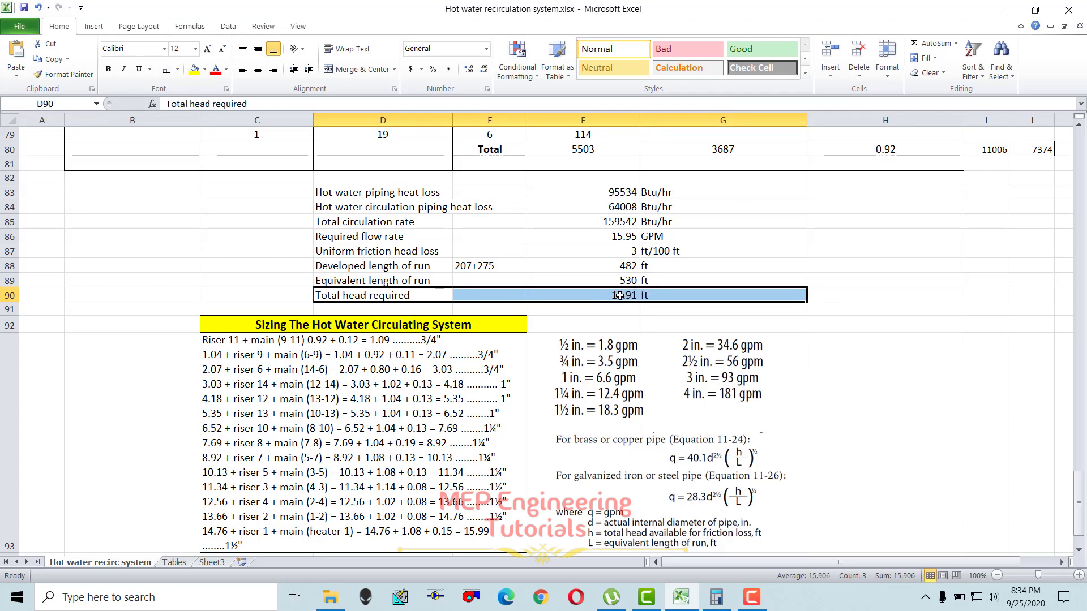
{"action": "left_click_drag", "start_coordinate": [365, 297], "coordinate": [646, 295]}
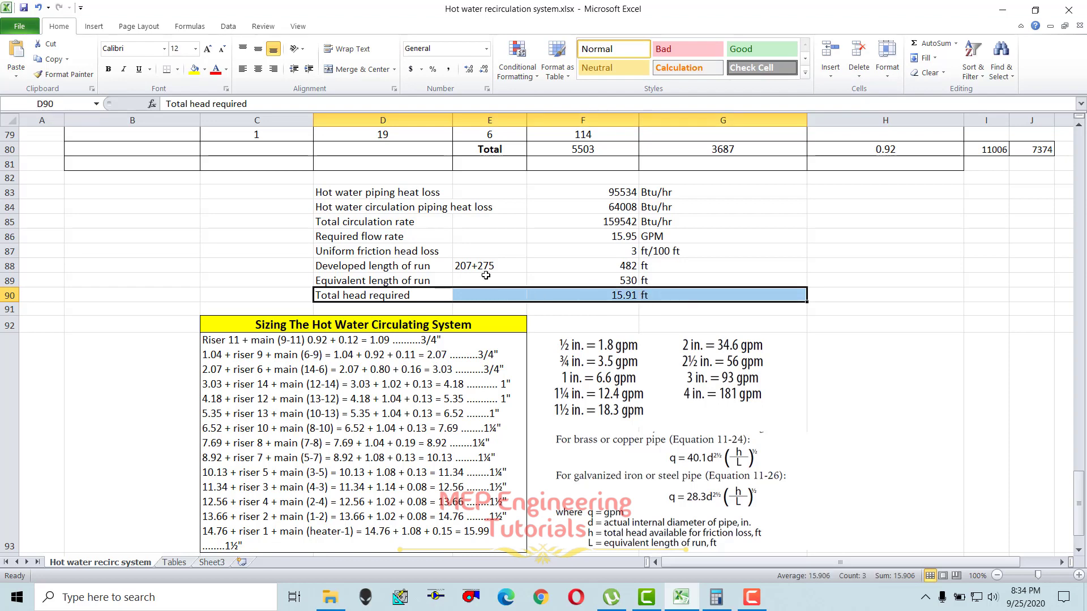
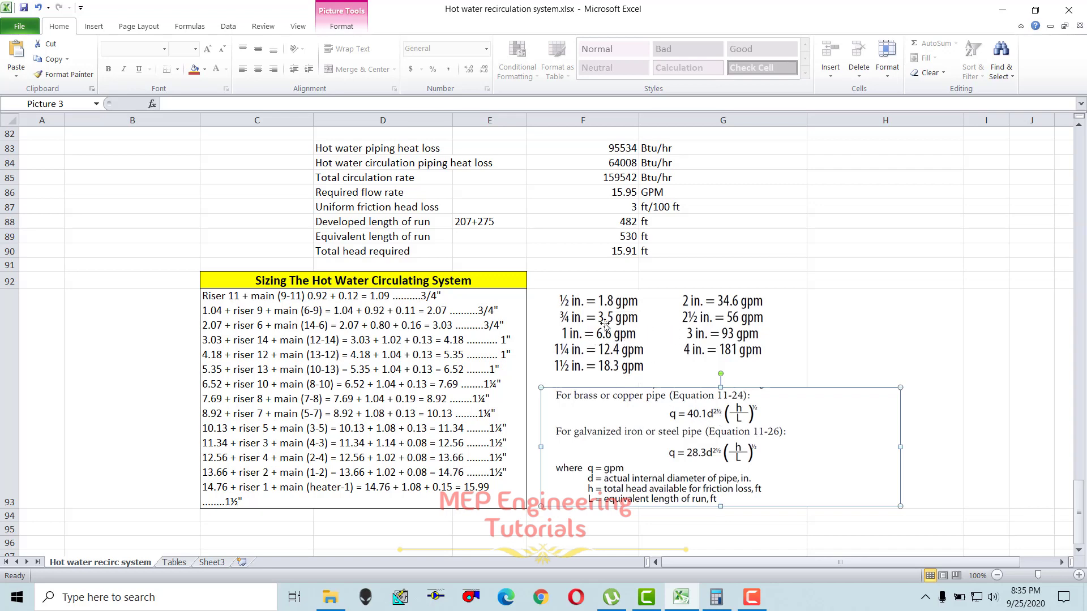
- Examine the pipe capacity list and the copper and steel pipe flow equations, then select the sizing calculations in C93
{"action": "left_click", "coordinate": [634, 347]}
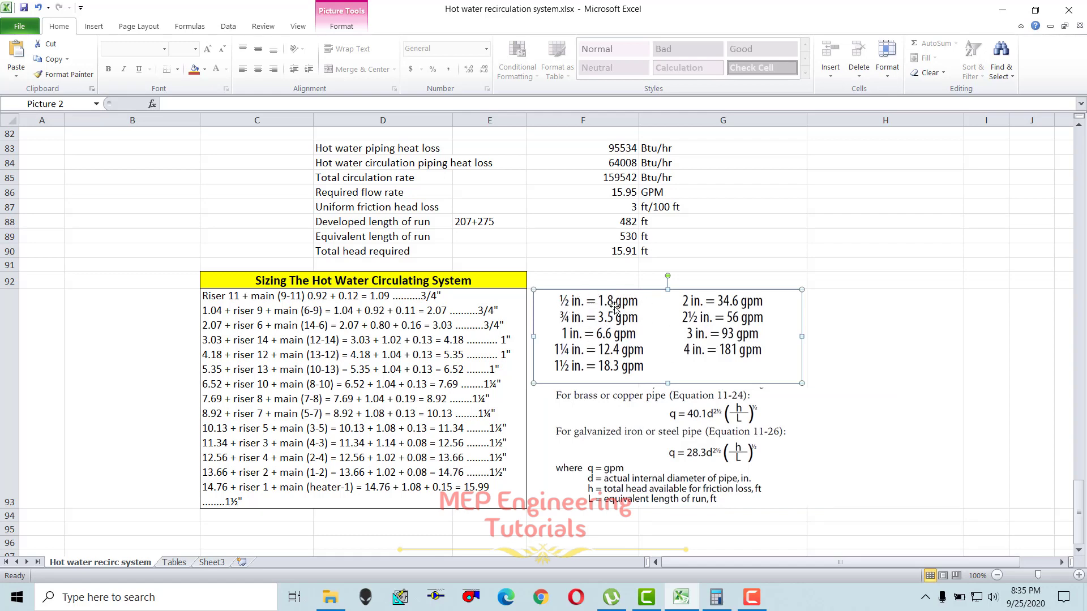
{"action": "left_click", "coordinate": [706, 444]}
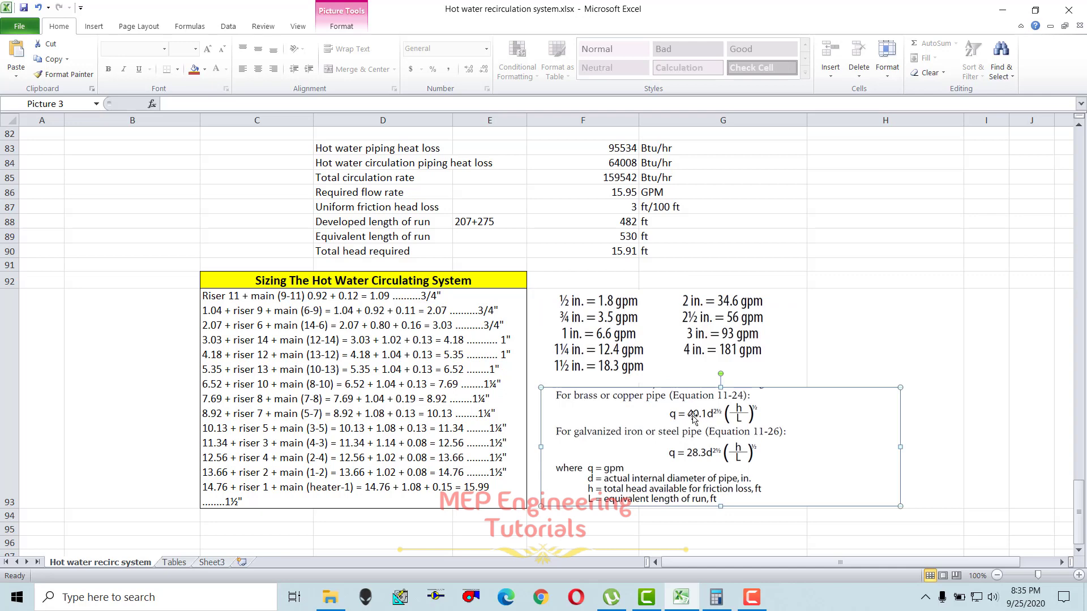
{"action": "left_click", "coordinate": [631, 342]}
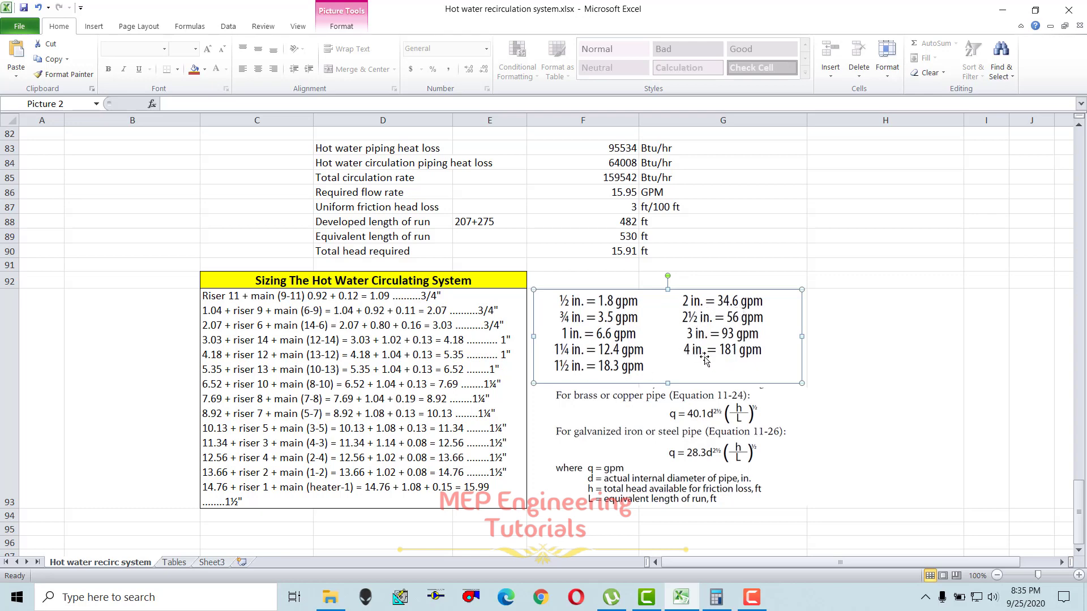
{"action": "left_click", "coordinate": [755, 255]}
{"action": "left_click", "coordinate": [419, 369]}
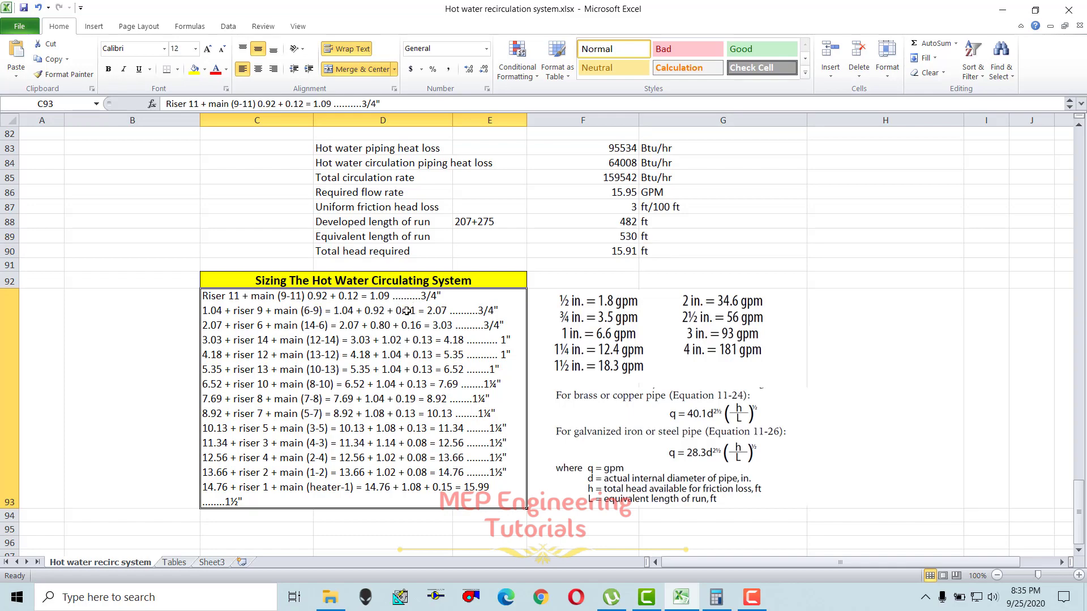
- Review the G.P.M. totals for Risers 1, 5, 7 in H55 and Risers 2, 4, 14 in H60
{"action": "scroll", "coordinate": [613, 351], "scroll_direction": "up", "scroll_amount": 7}
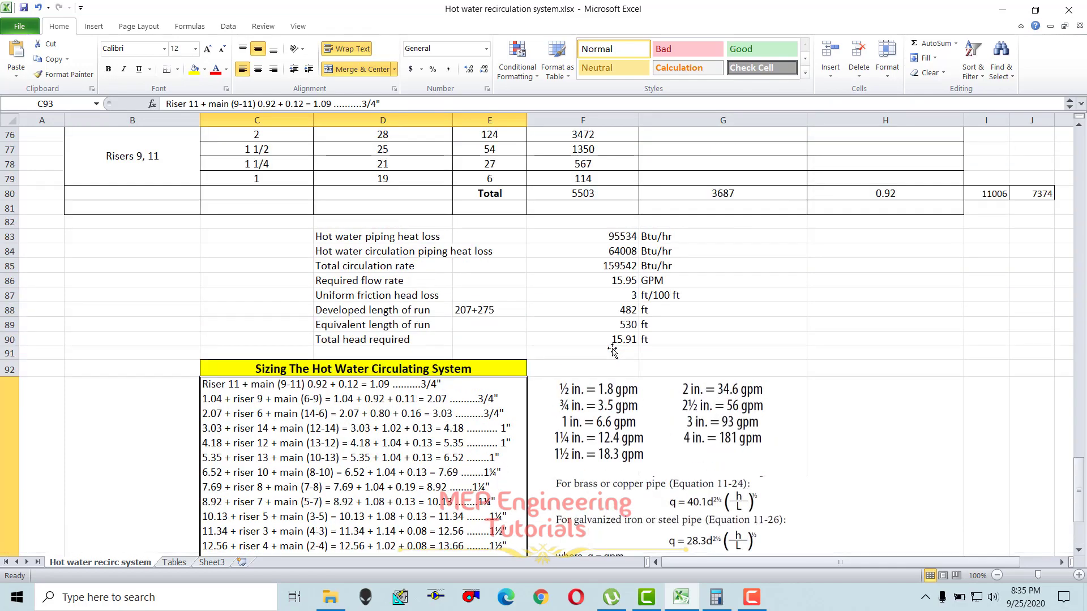
{"action": "scroll", "coordinate": [935, 367], "scroll_direction": "up", "scroll_amount": 7}
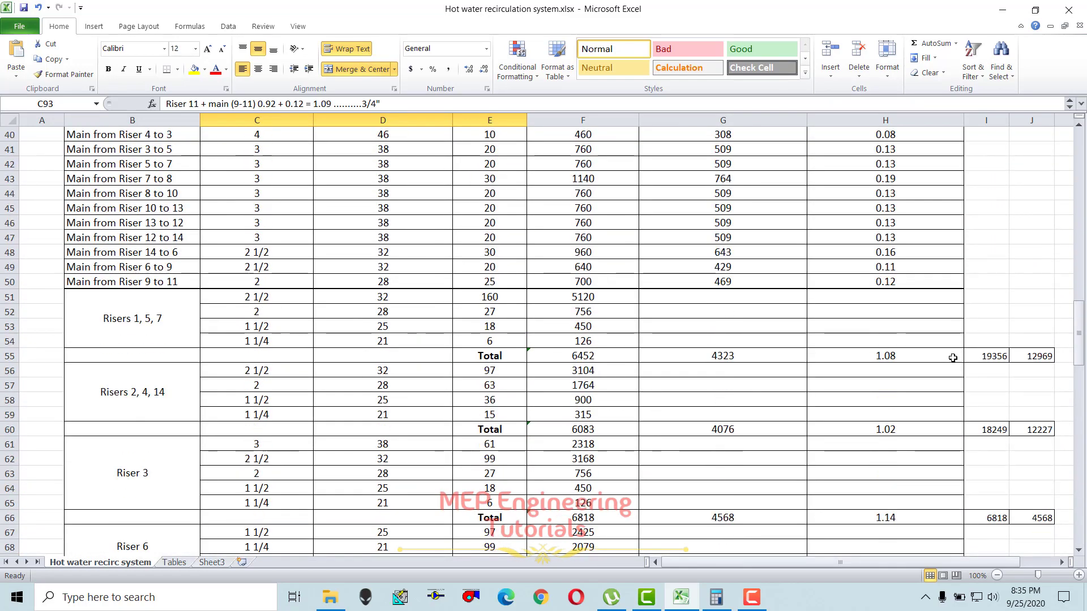
{"action": "left_click", "coordinate": [886, 358]}
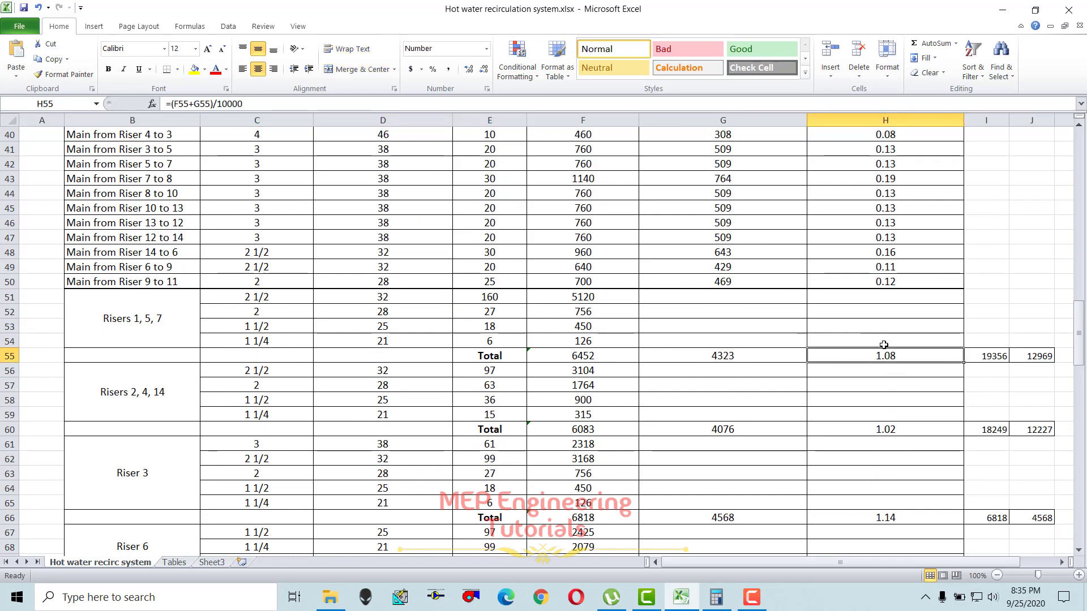
{"action": "left_click_drag", "start_coordinate": [188, 322], "coordinate": [825, 356]}
{"action": "scroll", "coordinate": [881, 360], "scroll_direction": "down", "scroll_amount": 2}
{"action": "left_click_drag", "start_coordinate": [134, 321], "coordinate": [917, 347]}
{"action": "left_click", "coordinate": [917, 346]}
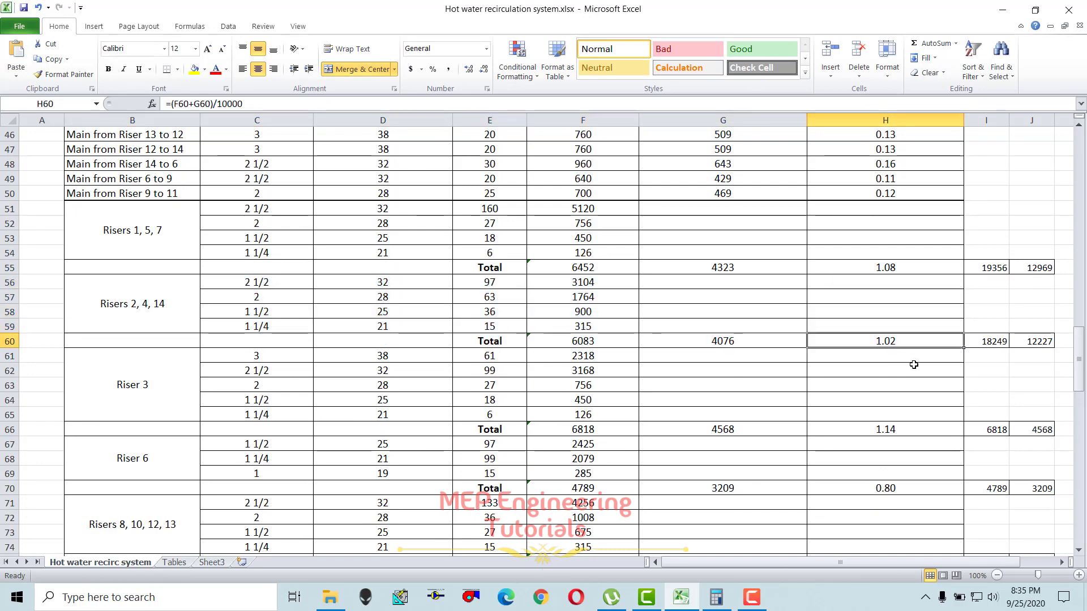
- Check the G.P.M. totals of the remaining riser groups in H66, H70, H75 and H80
{"action": "scroll", "coordinate": [905, 317], "scroll_direction": "down", "scroll_amount": 4}
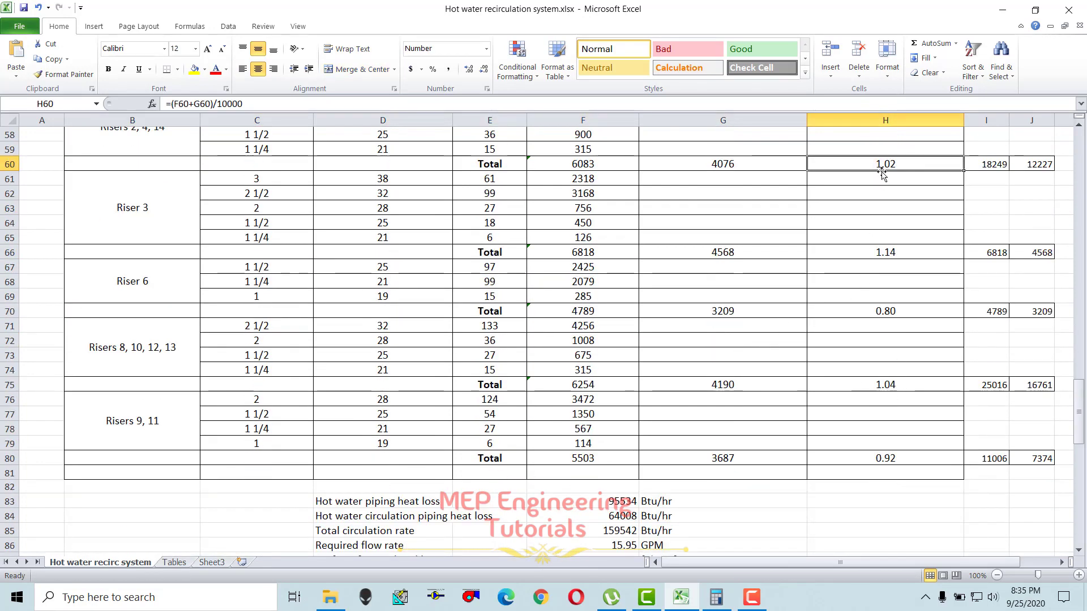
{"action": "left_click", "coordinate": [888, 248]}
{"action": "left_click", "coordinate": [886, 310]}
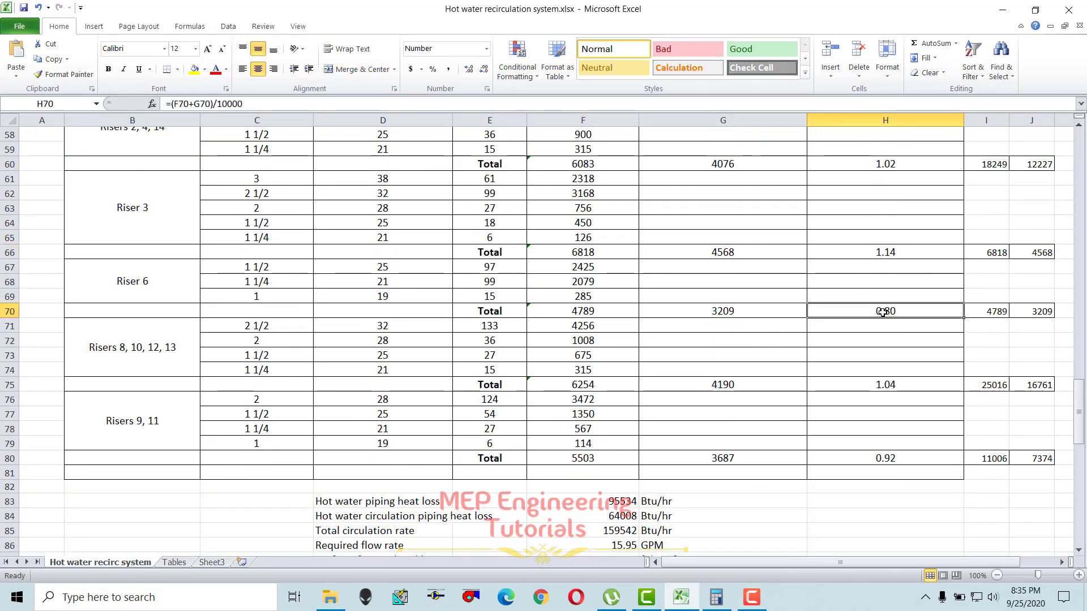
{"action": "left_click", "coordinate": [910, 387]}
{"action": "left_click", "coordinate": [908, 460]}
{"action": "scroll", "coordinate": [804, 419], "scroll_direction": "down", "scroll_amount": 5}
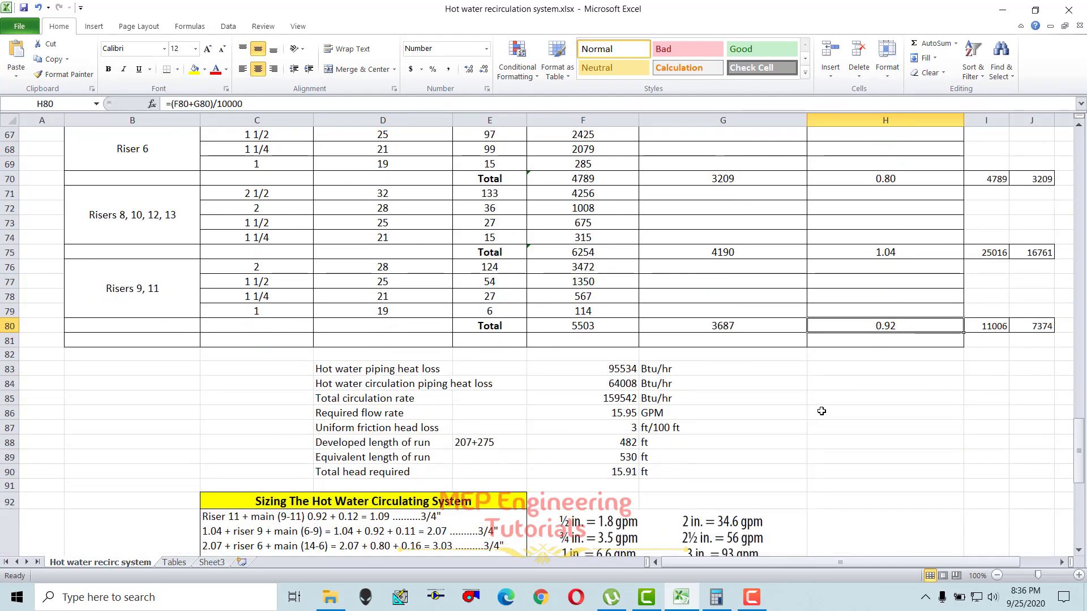
- Highlight the riser G.P.M. values in H52:H81 and relate them to the pipe capacity list beside the sizing table
{"action": "scroll", "coordinate": [821, 410], "scroll_direction": "down", "scroll_amount": 4}
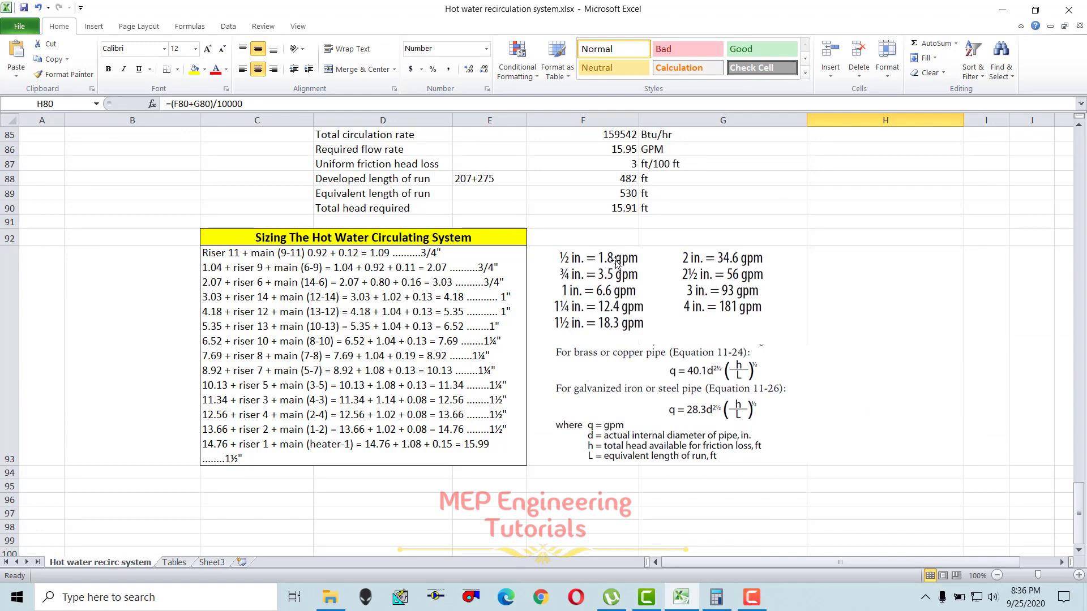
{"action": "scroll", "coordinate": [617, 262], "scroll_direction": "up", "scroll_amount": 13}
{"action": "left_click_drag", "start_coordinate": [873, 219], "coordinate": [892, 447]}
{"action": "scroll", "coordinate": [849, 431], "scroll_direction": "down", "scroll_amount": 5}
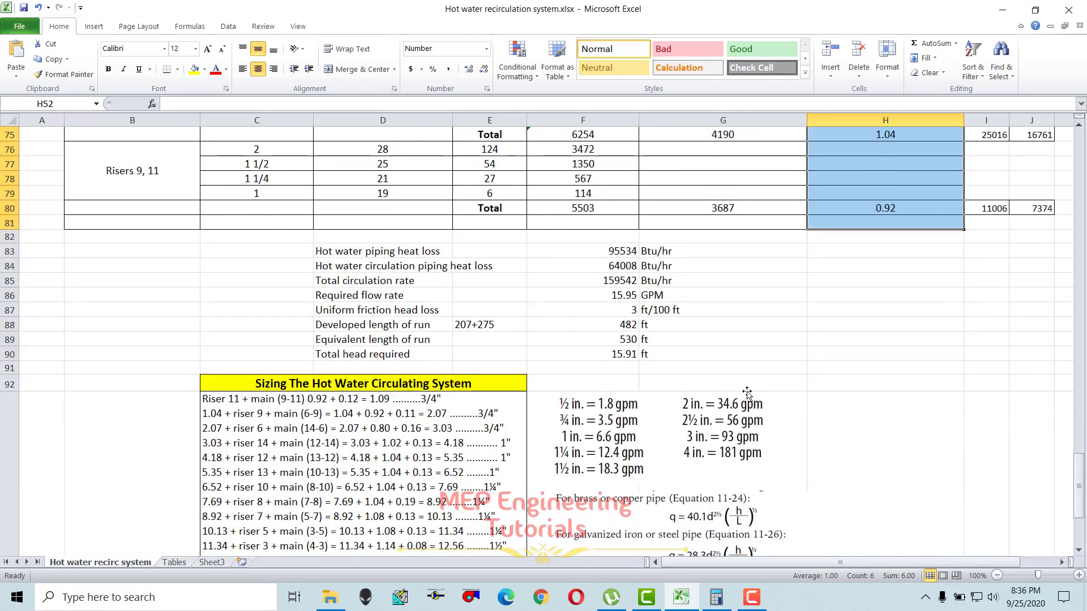
{"action": "left_click", "coordinate": [641, 365]}
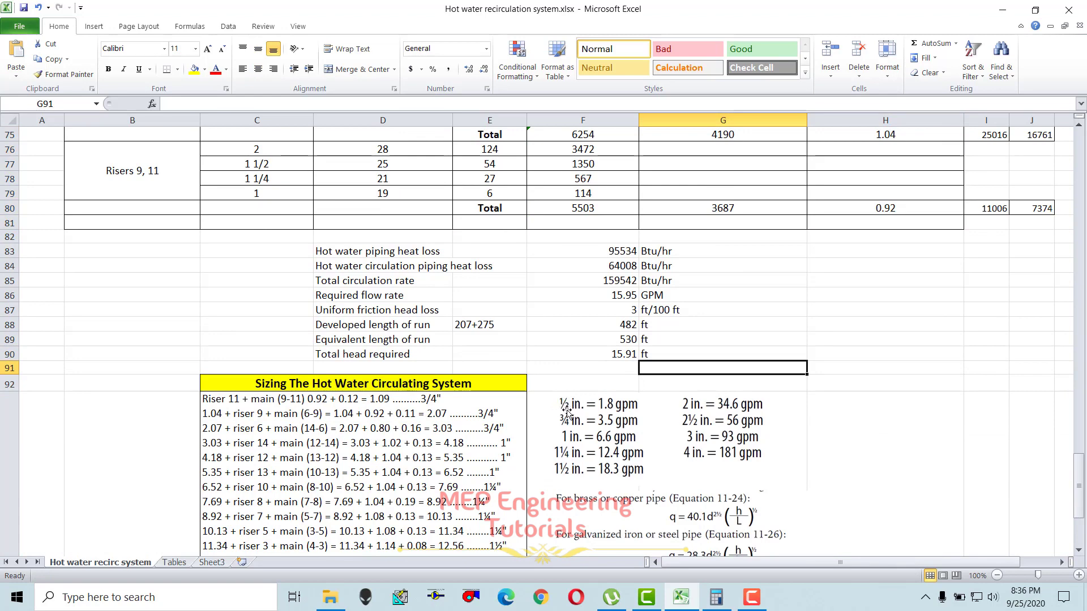
- Compare the riser flow rates in column H with the gpm capacity of each pipe size and the sizing calculations
{"action": "scroll", "coordinate": [566, 413], "scroll_direction": "down", "scroll_amount": 2}
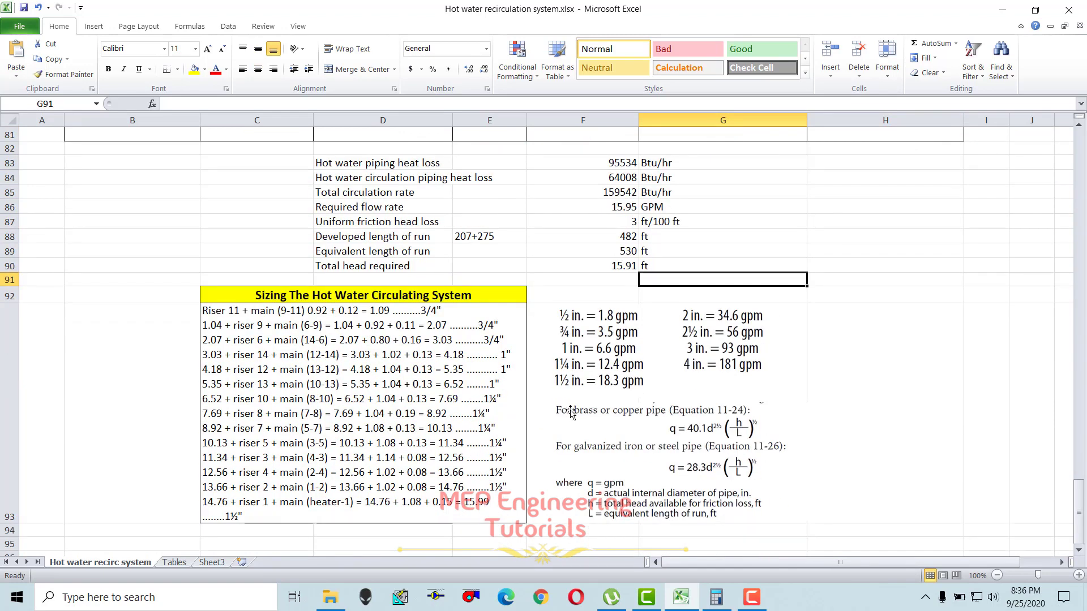
{"action": "scroll", "coordinate": [571, 414], "scroll_direction": "up", "scroll_amount": 2}
{"action": "scroll", "coordinate": [571, 414], "scroll_direction": "up", "scroll_amount": 4}
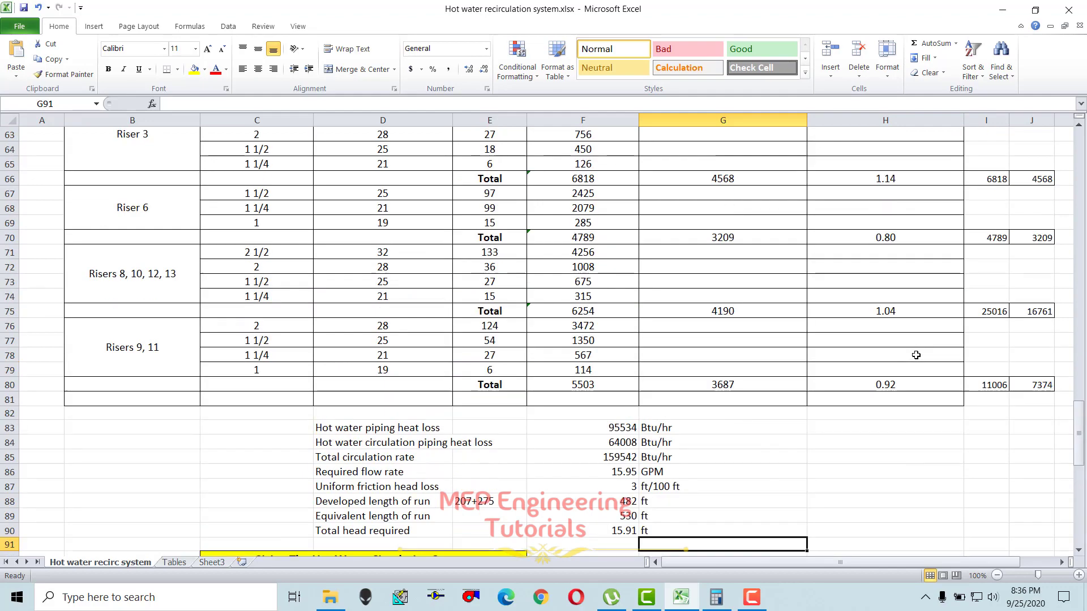
{"action": "scroll", "coordinate": [996, 322], "scroll_direction": "up", "scroll_amount": 4}
{"action": "scroll", "coordinate": [917, 368], "scroll_direction": "down", "scroll_amount": 4}
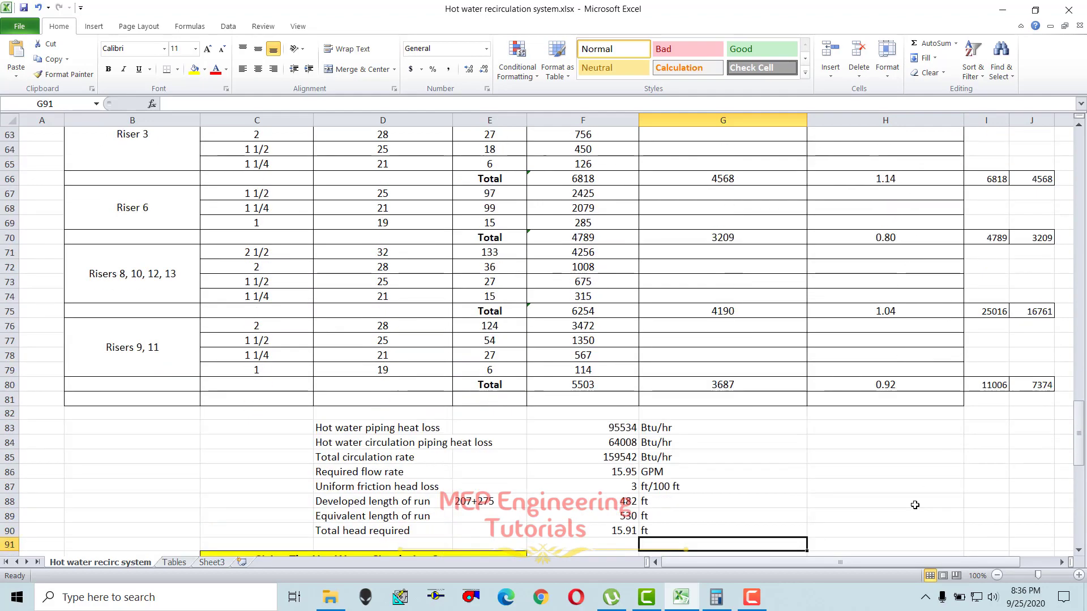
{"action": "scroll", "coordinate": [859, 445], "scroll_direction": "down", "scroll_amount": 4}
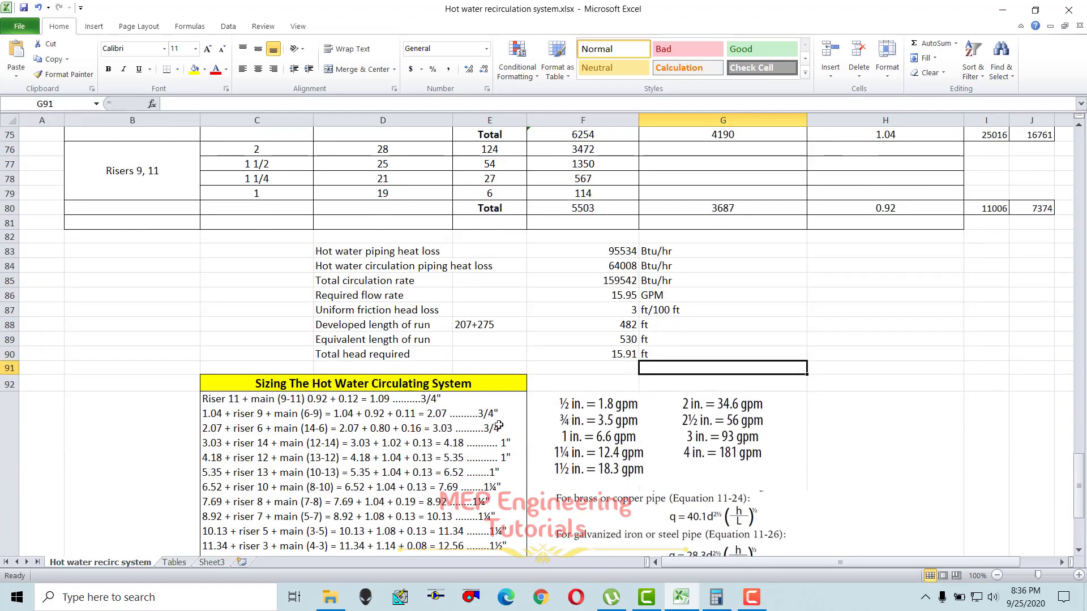
{"action": "scroll", "coordinate": [571, 421], "scroll_direction": "down", "scroll_amount": 2}
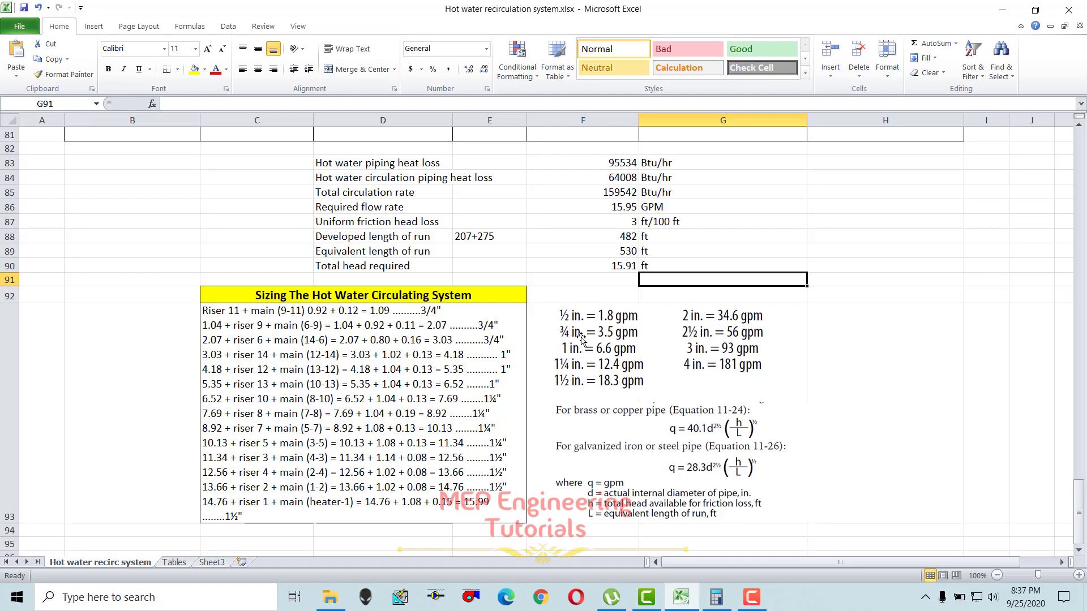
{"action": "scroll", "coordinate": [629, 338], "scroll_direction": "up", "scroll_amount": 7}
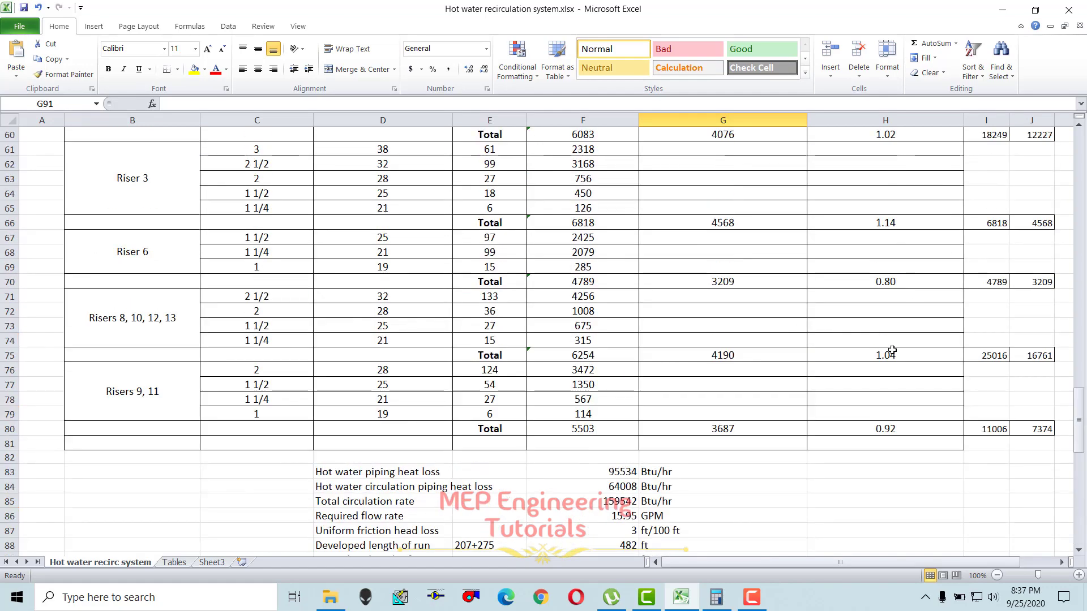
{"action": "scroll", "coordinate": [656, 487], "scroll_direction": "down", "scroll_amount": 5}
{"action": "scroll", "coordinate": [624, 404], "scroll_direction": "up", "scroll_amount": 4}
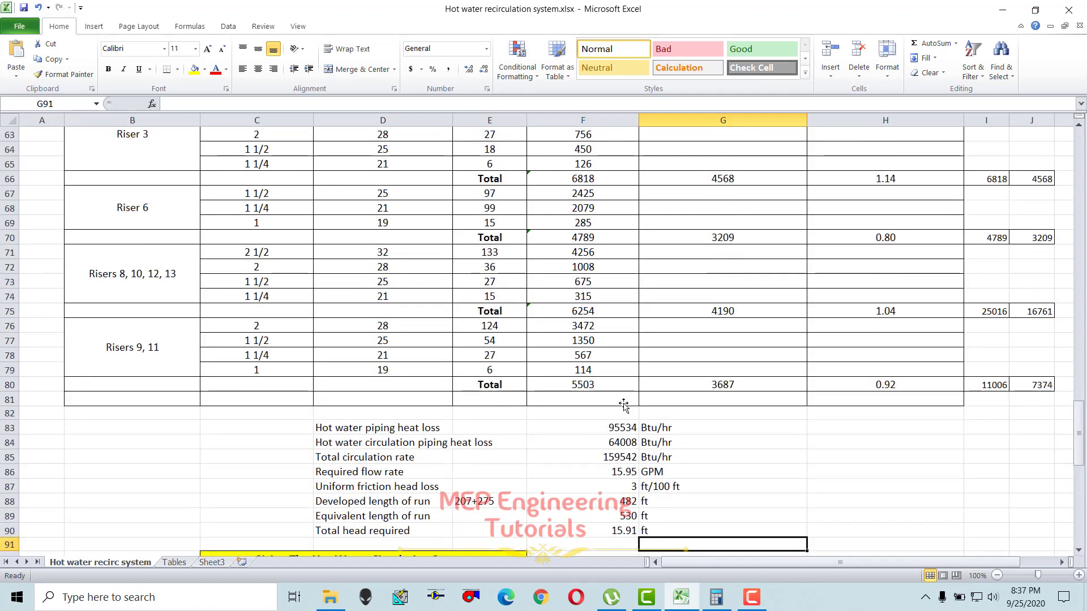
- Examine the riser diagram and its cellar main against the heat loss tables and the pipe capacity list
{"action": "scroll", "coordinate": [623, 404], "scroll_direction": "up", "scroll_amount": 20}
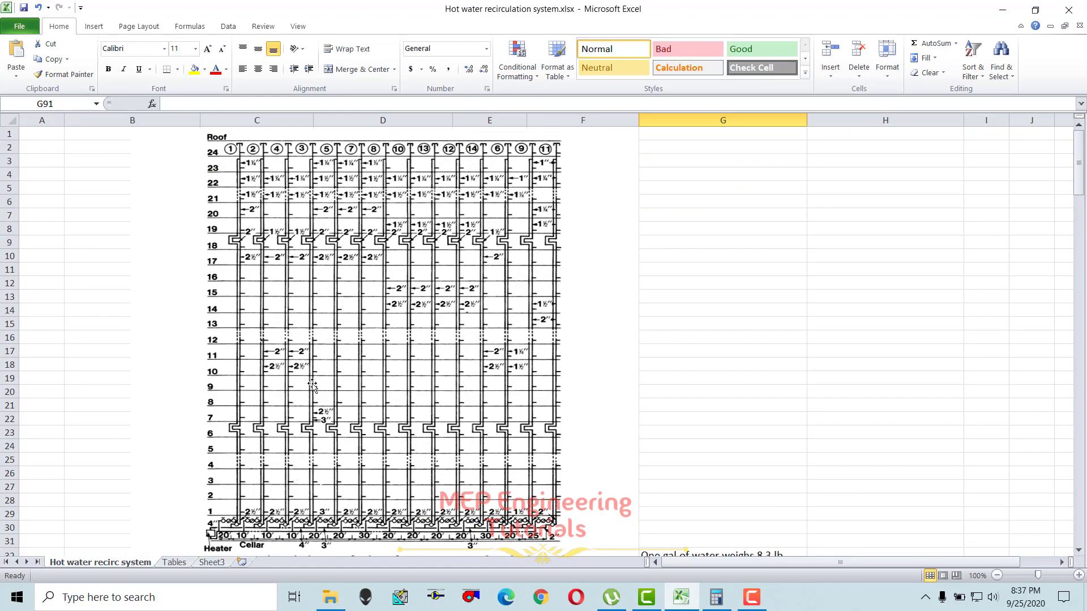
{"action": "scroll", "coordinate": [702, 423], "scroll_direction": "down", "scroll_amount": 20}
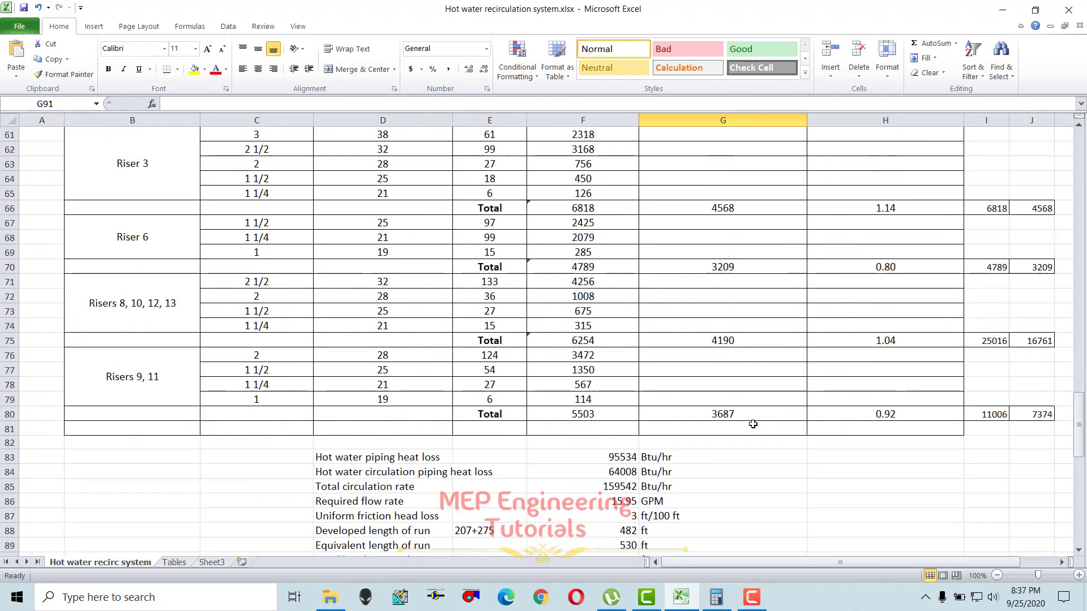
{"action": "scroll", "coordinate": [752, 424], "scroll_direction": "down", "scroll_amount": 7}
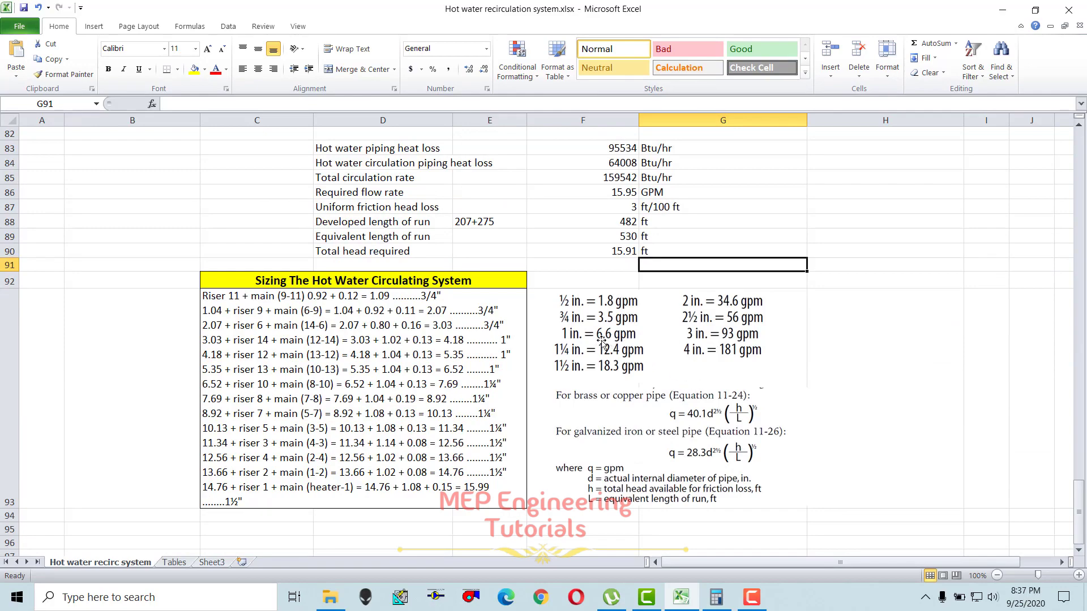
{"action": "scroll", "coordinate": [595, 342], "scroll_direction": "up", "scroll_amount": 14}
{"action": "scroll", "coordinate": [591, 344], "scroll_direction": "up", "scroll_amount": 10}
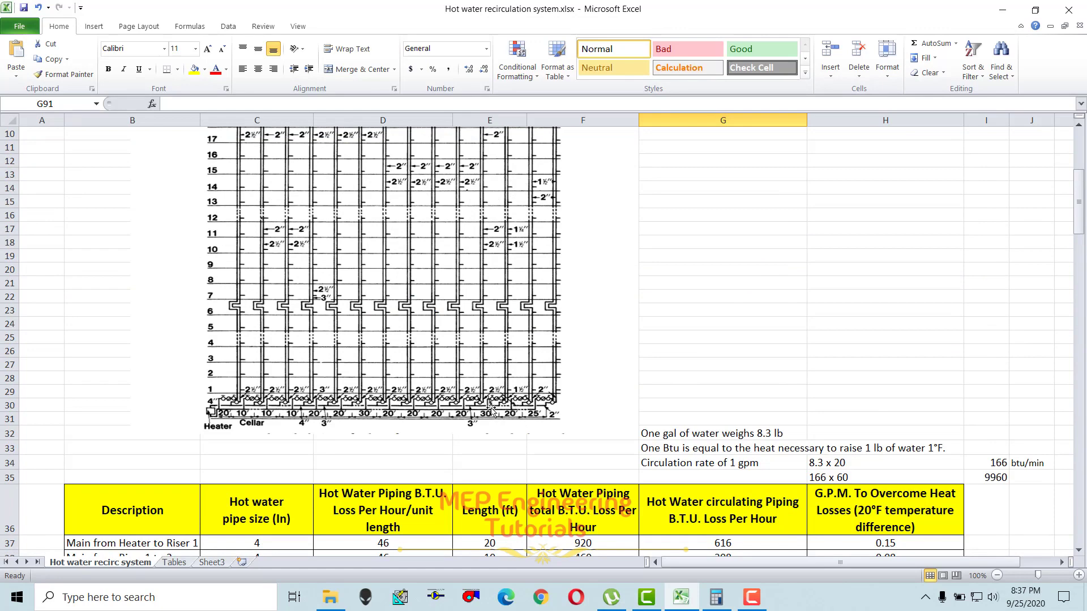
{"action": "scroll", "coordinate": [538, 406], "scroll_direction": "up", "scroll_amount": 3}
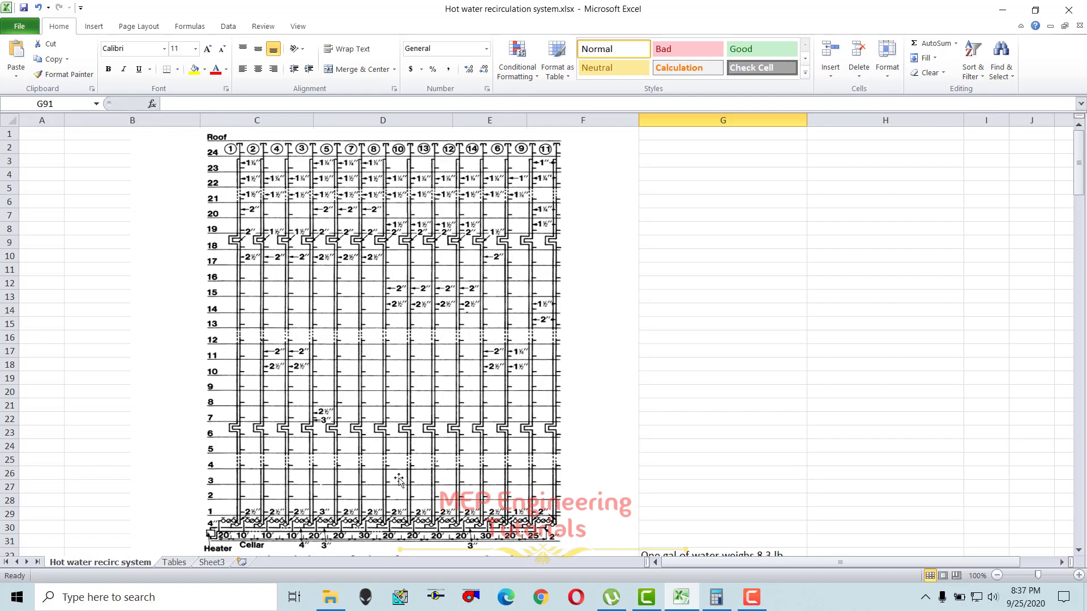
{"action": "scroll", "coordinate": [408, 413], "scroll_direction": "down", "scroll_amount": 10}
{"action": "scroll", "coordinate": [409, 413], "scroll_direction": "down", "scroll_amount": 14}
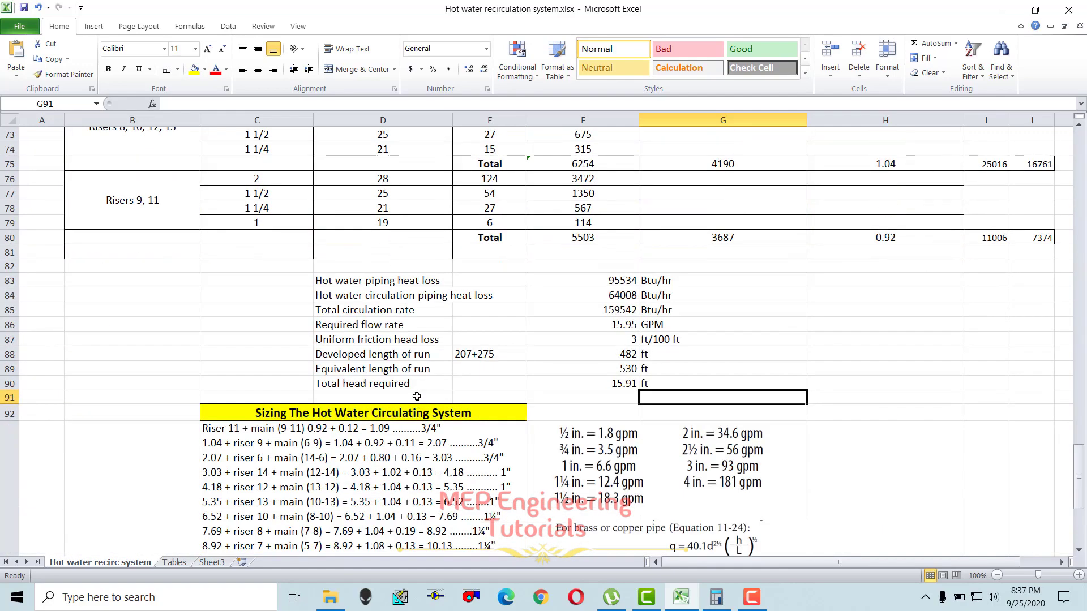
- Relate the riser 11 and main (9-11) entry of the sizing table to riser 11 on the riser diagram
{"action": "scroll", "coordinate": [417, 343], "scroll_direction": "down", "scroll_amount": 3}
{"action": "left_click", "coordinate": [200, 298]}
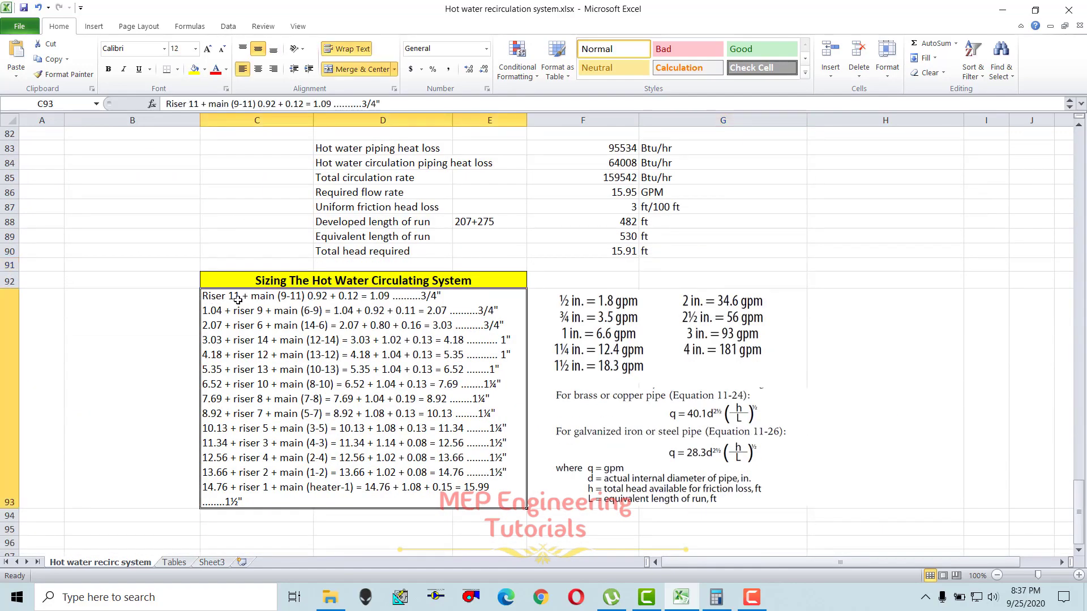
{"action": "scroll", "coordinate": [253, 304], "scroll_direction": "up", "scroll_amount": 20}
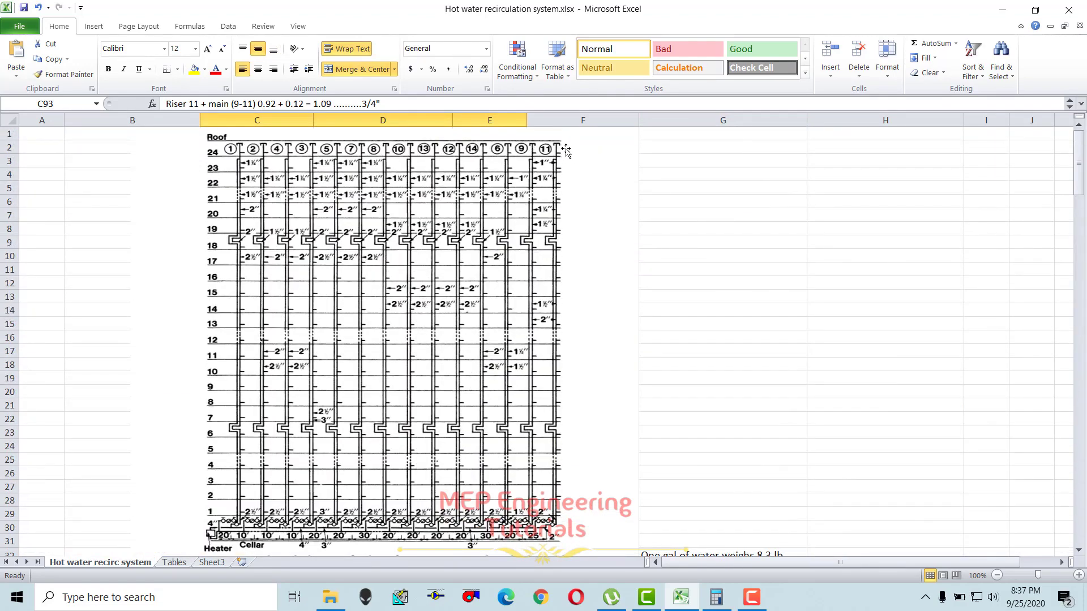
{"action": "scroll", "coordinate": [556, 480], "scroll_direction": "down", "scroll_amount": 3}
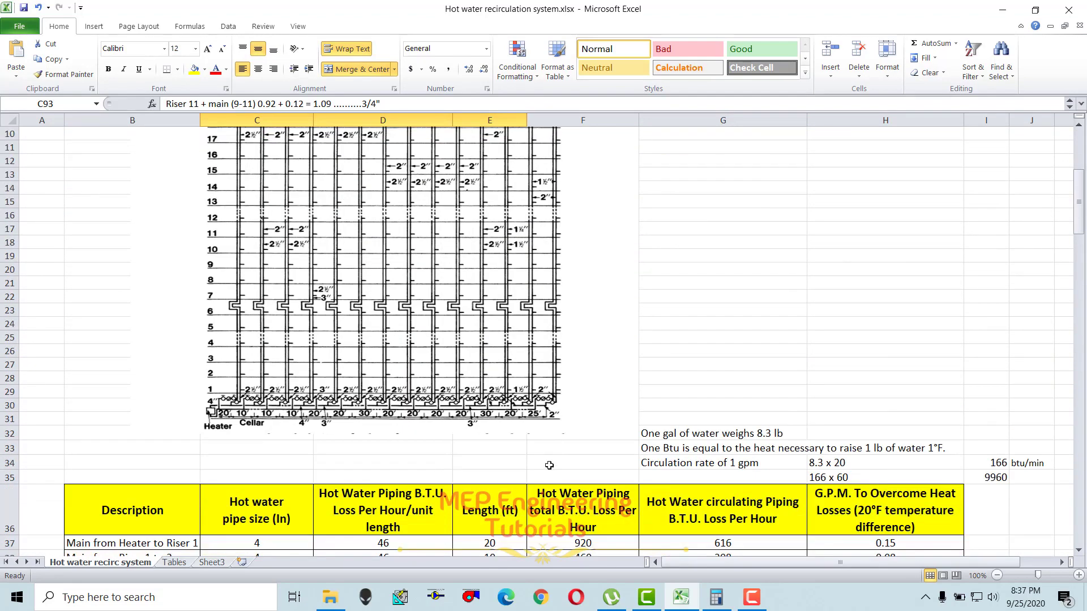
{"action": "scroll", "coordinate": [551, 397], "scroll_direction": "up", "scroll_amount": 3}
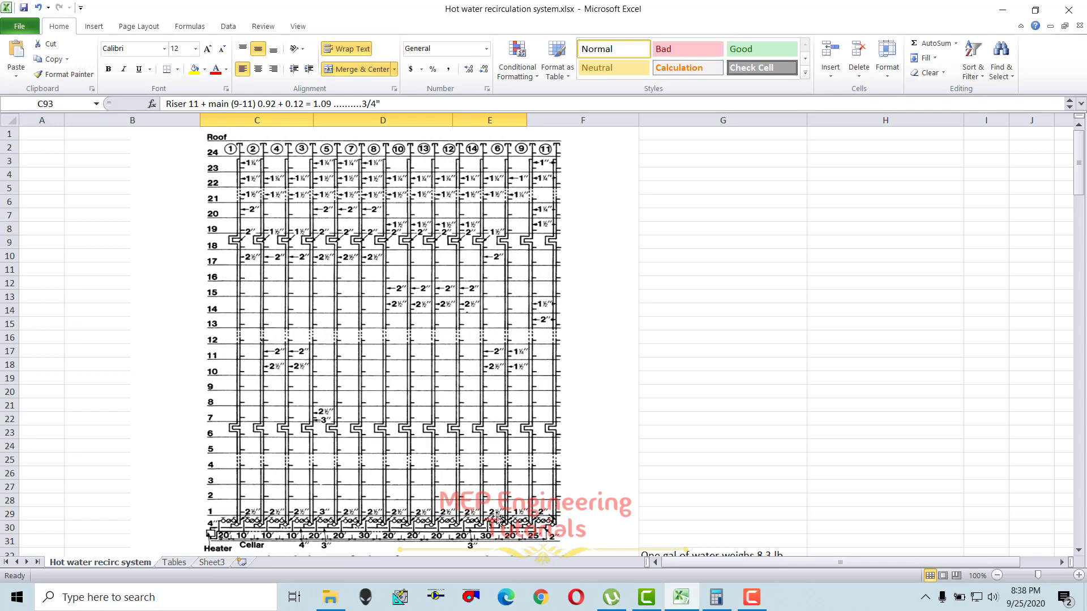
{"action": "left_click", "coordinate": [547, 522]}
{"action": "left_click", "coordinate": [718, 475]}
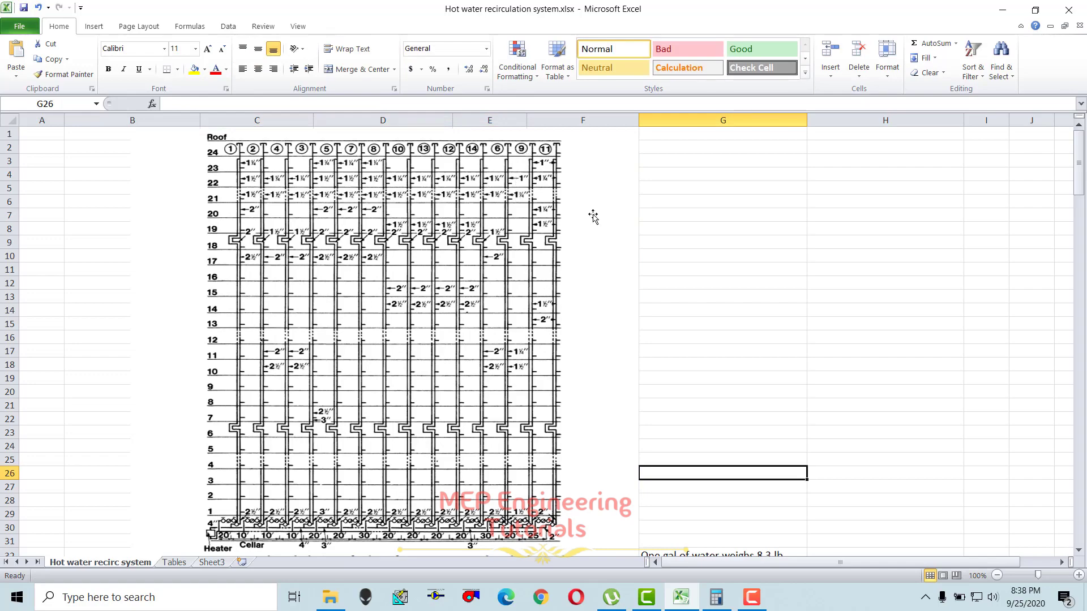
- Trace the main (9-11) term of the first sizing line to the diagram and its G.P.M. value in H50
{"action": "scroll", "coordinate": [599, 402], "scroll_direction": "down", "scroll_amount": 18}
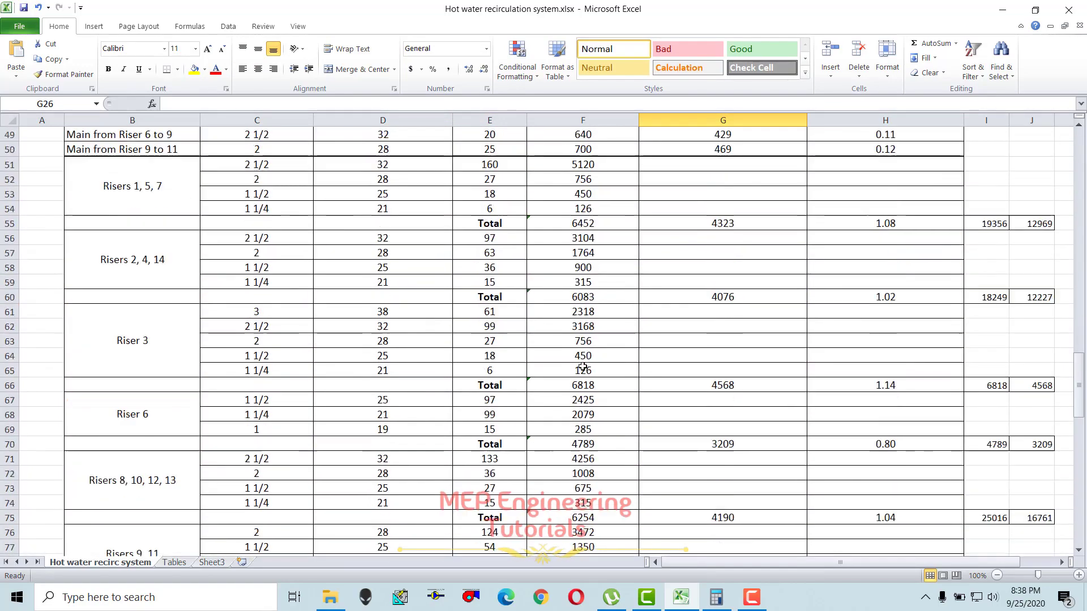
{"action": "scroll", "coordinate": [548, 377], "scroll_direction": "down", "scroll_amount": 8}
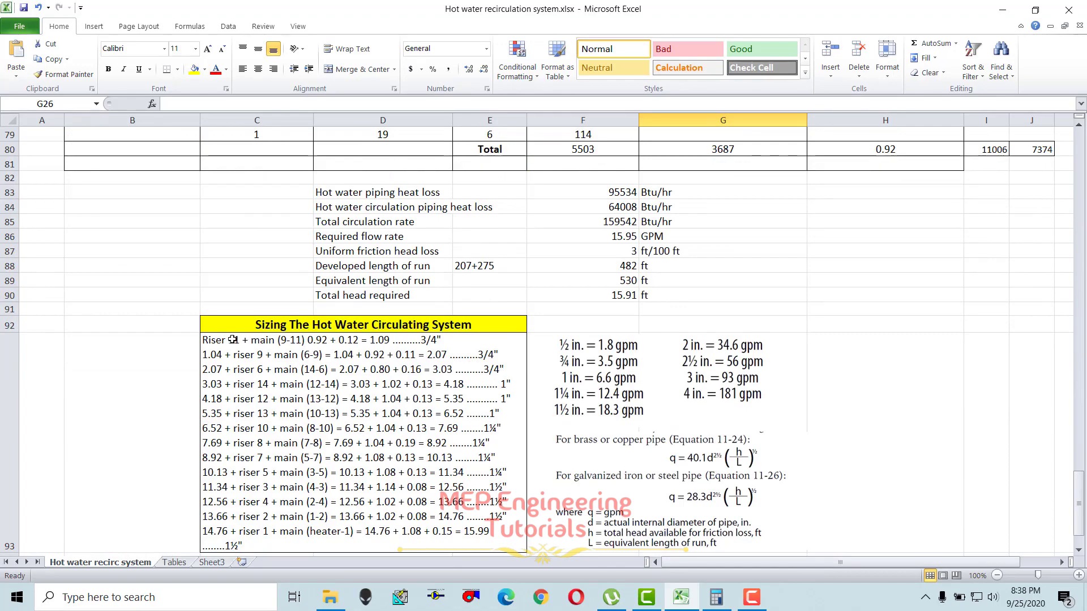
{"action": "left_click", "coordinate": [293, 346]}
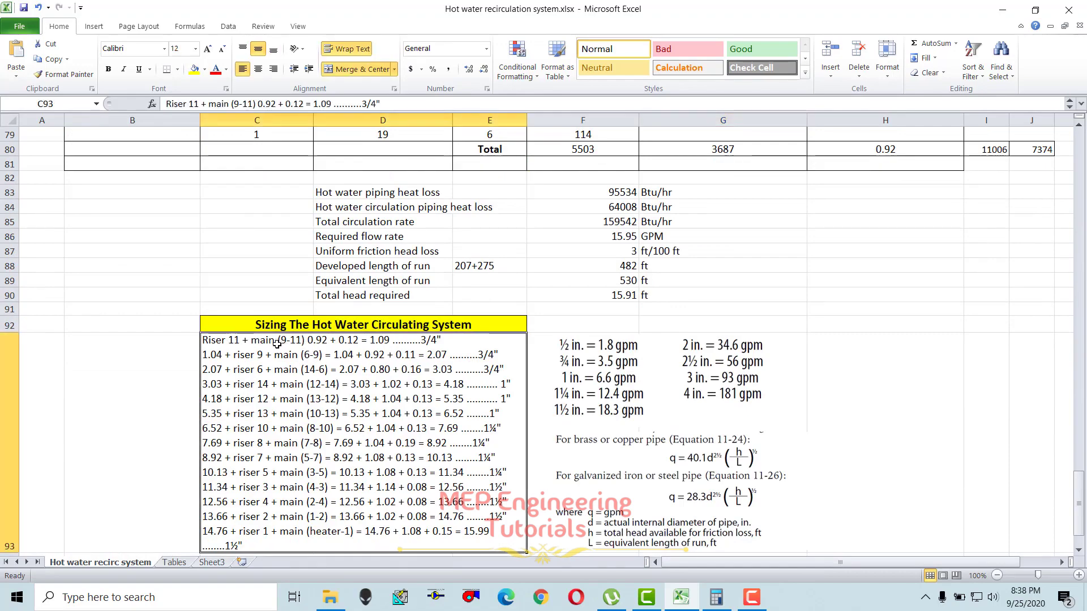
{"action": "scroll", "coordinate": [277, 344], "scroll_direction": "up", "scroll_amount": 20}
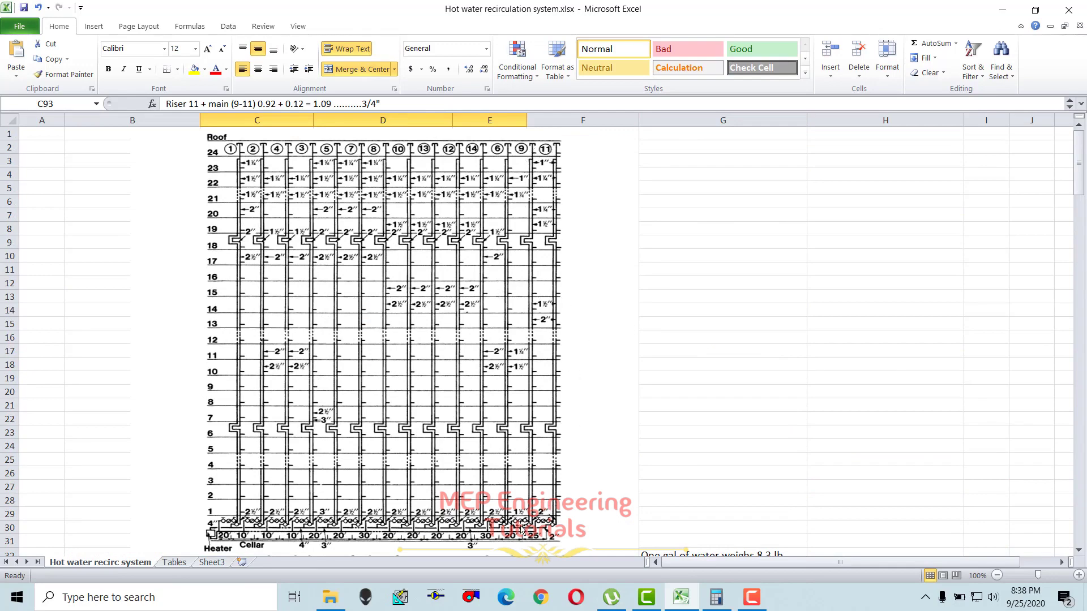
{"action": "scroll", "coordinate": [585, 512], "scroll_direction": "down", "scroll_amount": 10}
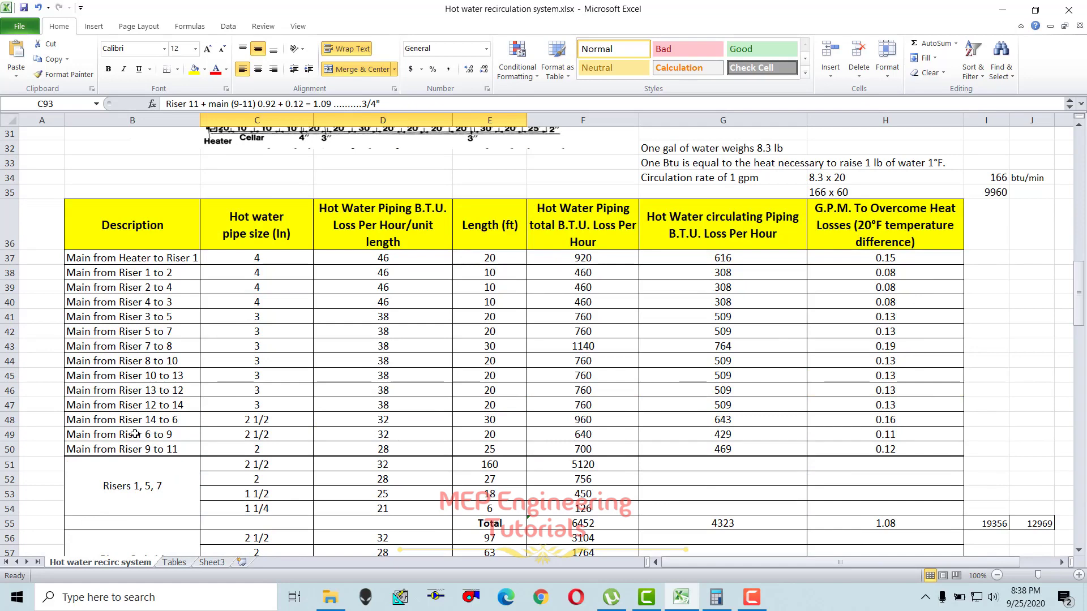
{"action": "left_click_drag", "start_coordinate": [142, 450], "coordinate": [924, 463]}
{"action": "left_click", "coordinate": [902, 449]}
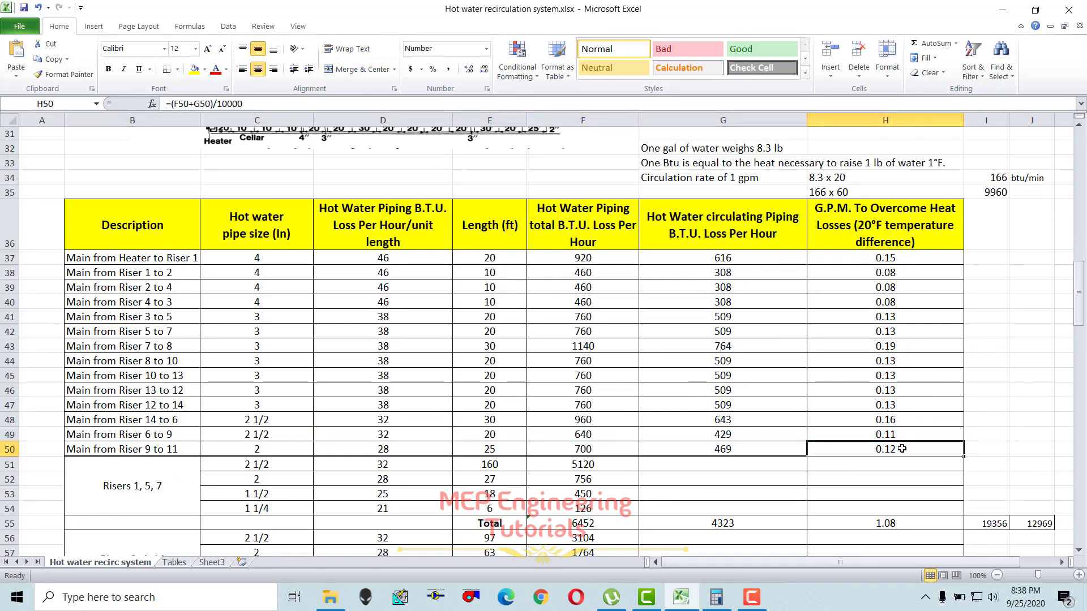
- Check the G.P.M. total for Risers 9, 11 in H80 and compare it with the Riser 9 to 11 main in H50
{"action": "scroll", "coordinate": [841, 405], "scroll_direction": "up", "scroll_amount": 10}
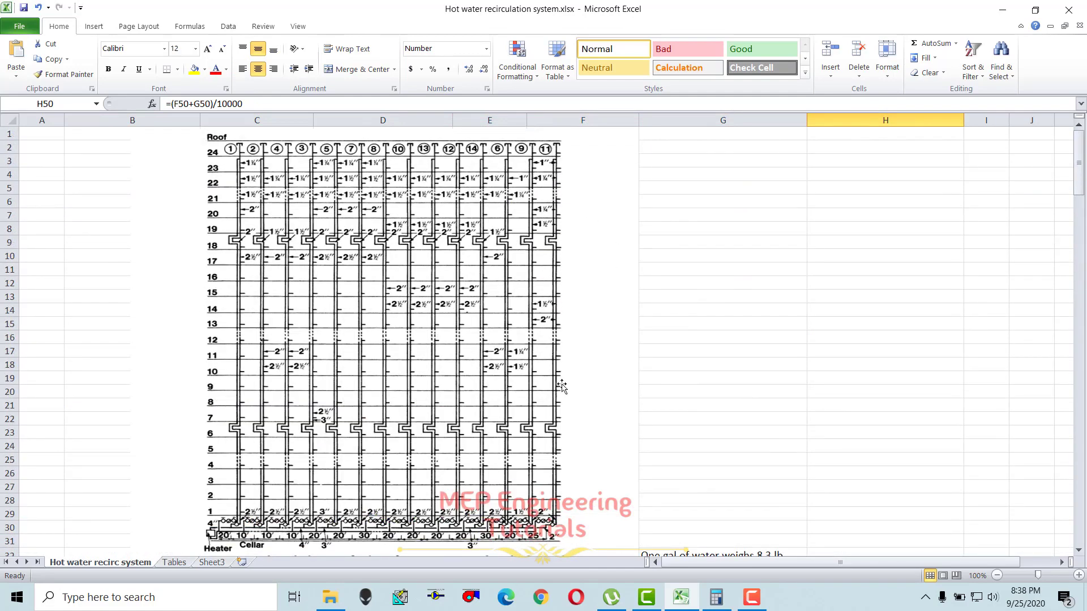
{"action": "scroll", "coordinate": [602, 362], "scroll_direction": "down", "scroll_amount": 10}
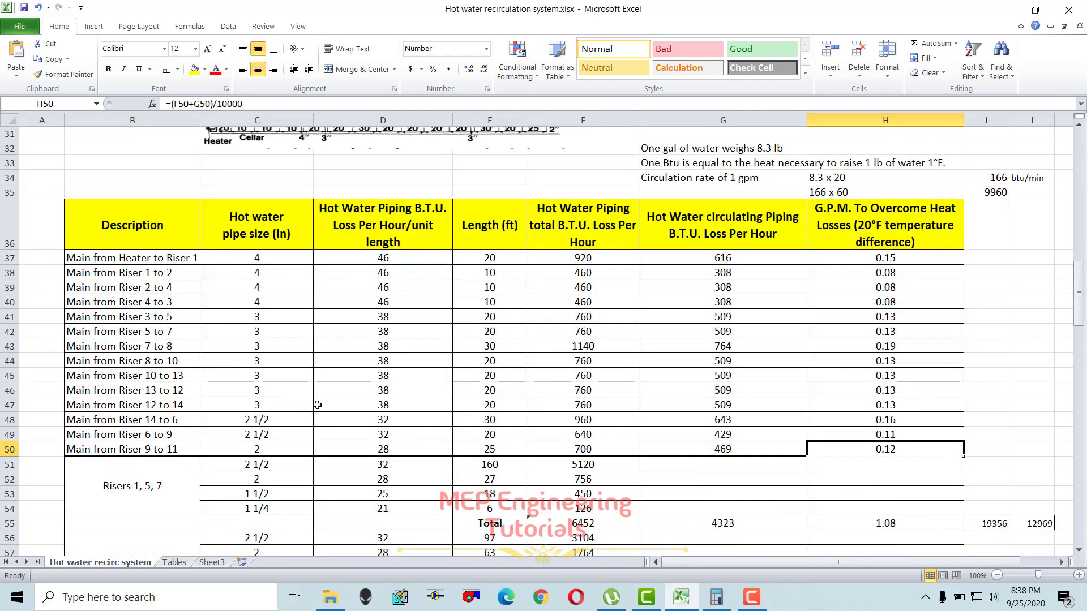
{"action": "scroll", "coordinate": [560, 362], "scroll_direction": "down", "scroll_amount": 7}
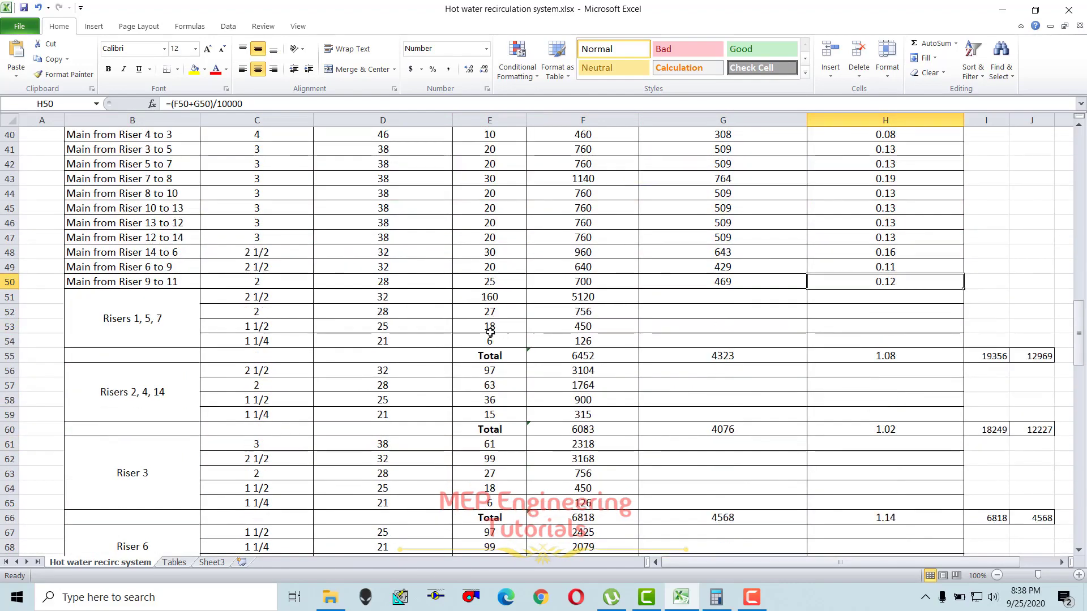
{"action": "scroll", "coordinate": [178, 451], "scroll_direction": "down", "scroll_amount": 1}
{"action": "left_click_drag", "start_coordinate": [178, 450], "coordinate": [886, 501]}
{"action": "left_click", "coordinate": [889, 500]}
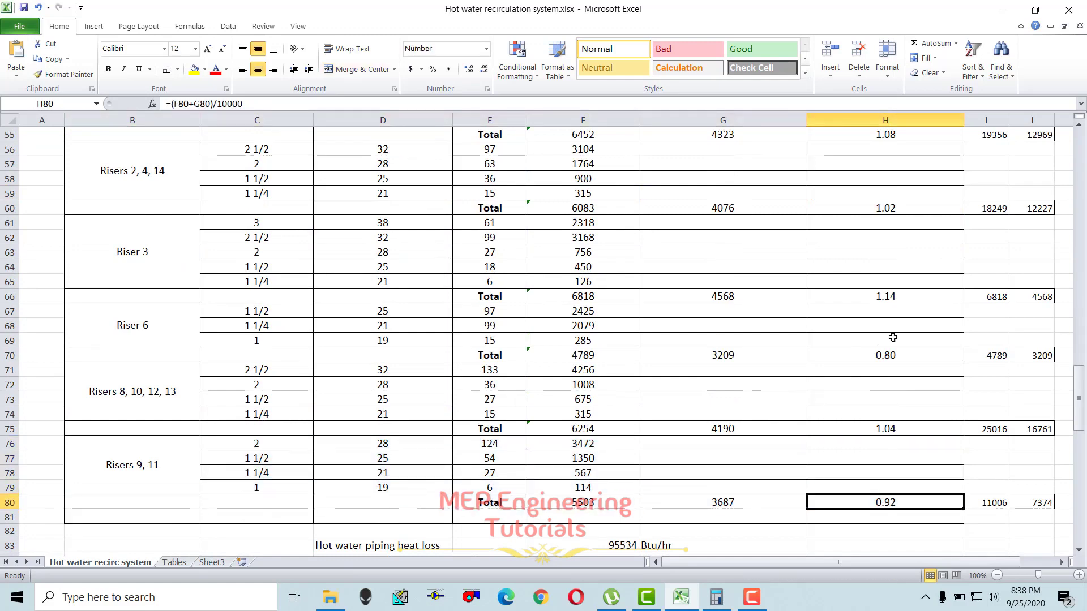
{"action": "scroll", "coordinate": [892, 338], "scroll_direction": "up", "scroll_amount": 4}
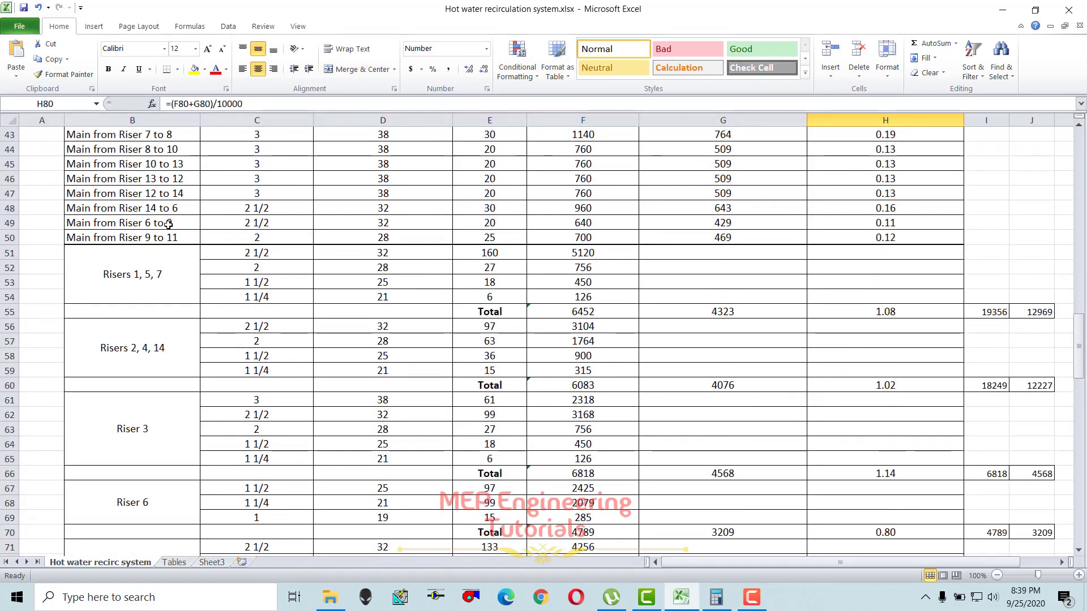
{"action": "left_click_drag", "start_coordinate": [167, 237], "coordinate": [827, 239]}
{"action": "left_click", "coordinate": [827, 240]}
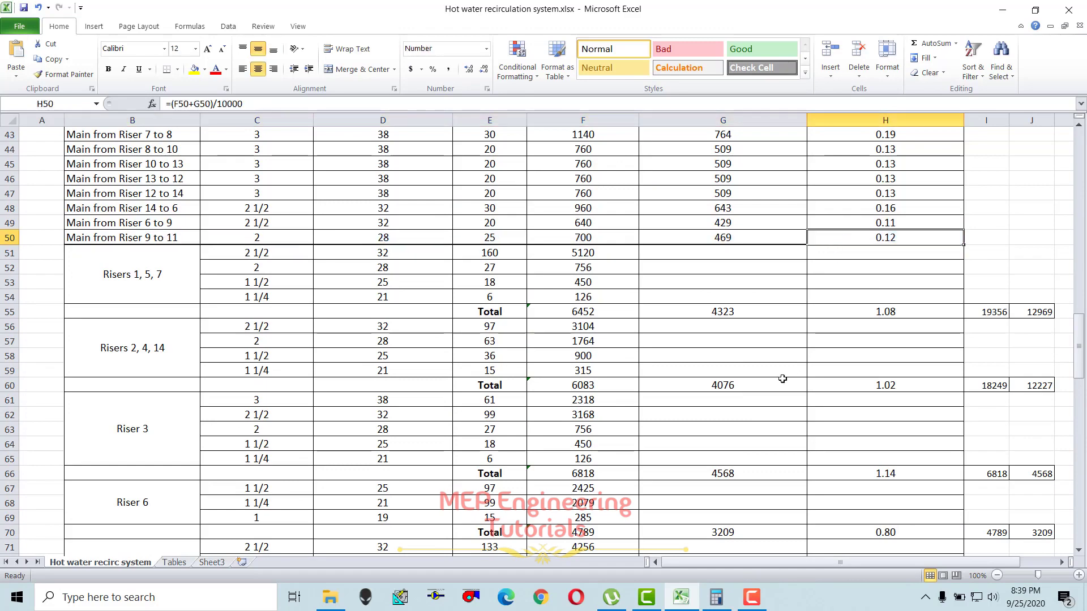
- Review the riser 11 sizing line in C93 and highlight its summed flow rate
{"action": "scroll", "coordinate": [583, 390], "scroll_direction": "down", "scroll_amount": 13}
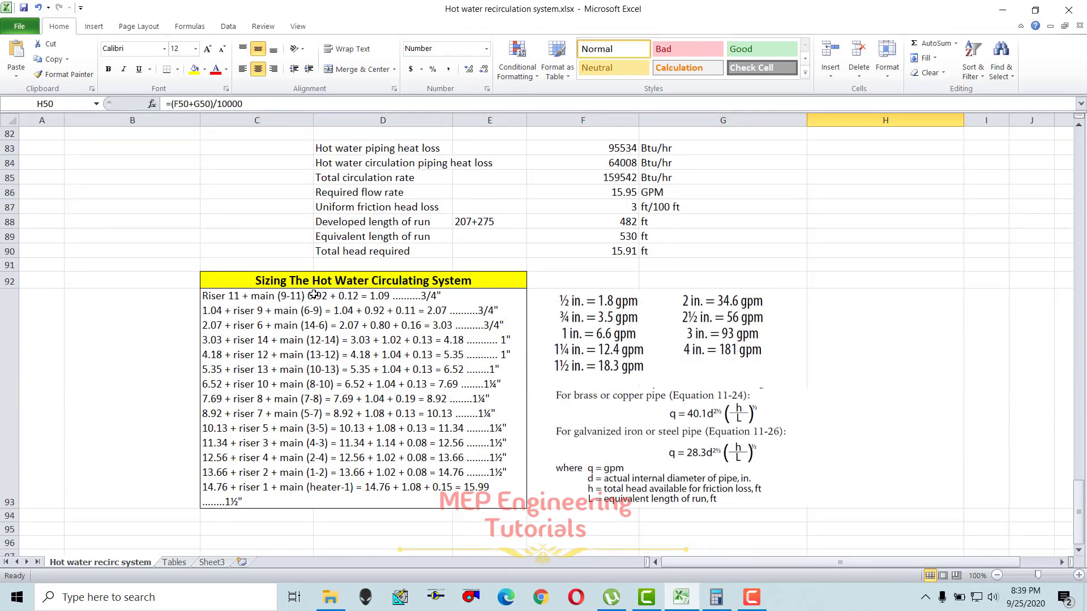
{"action": "left_click", "coordinate": [313, 295]}
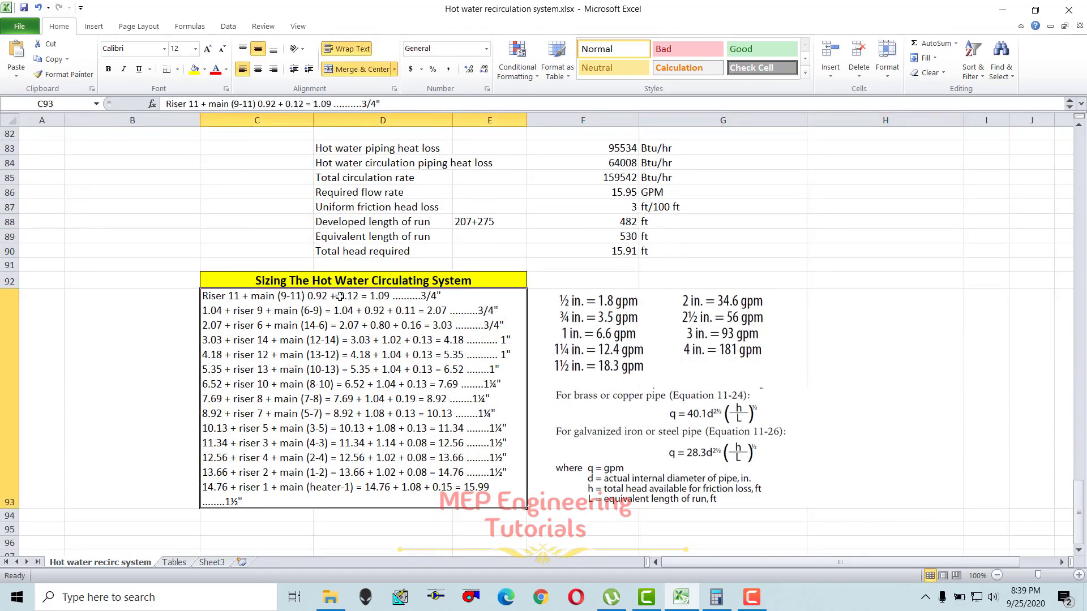
{"action": "double_click", "coordinate": [384, 299]}
{"action": "left_click_drag", "start_coordinate": [390, 300], "coordinate": [372, 297]}
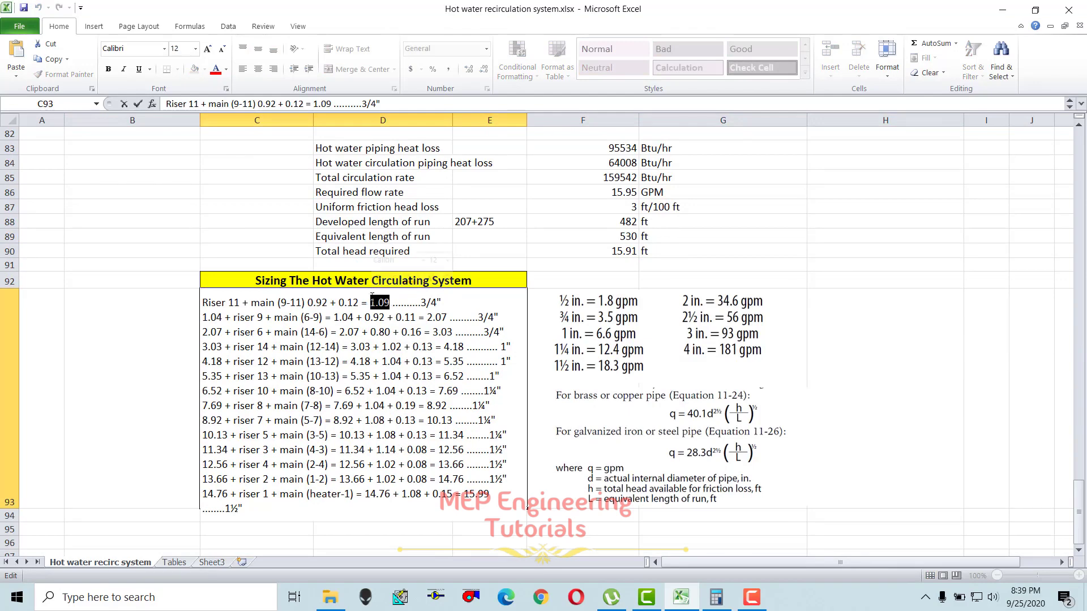
{"action": "key", "text": "Return"}
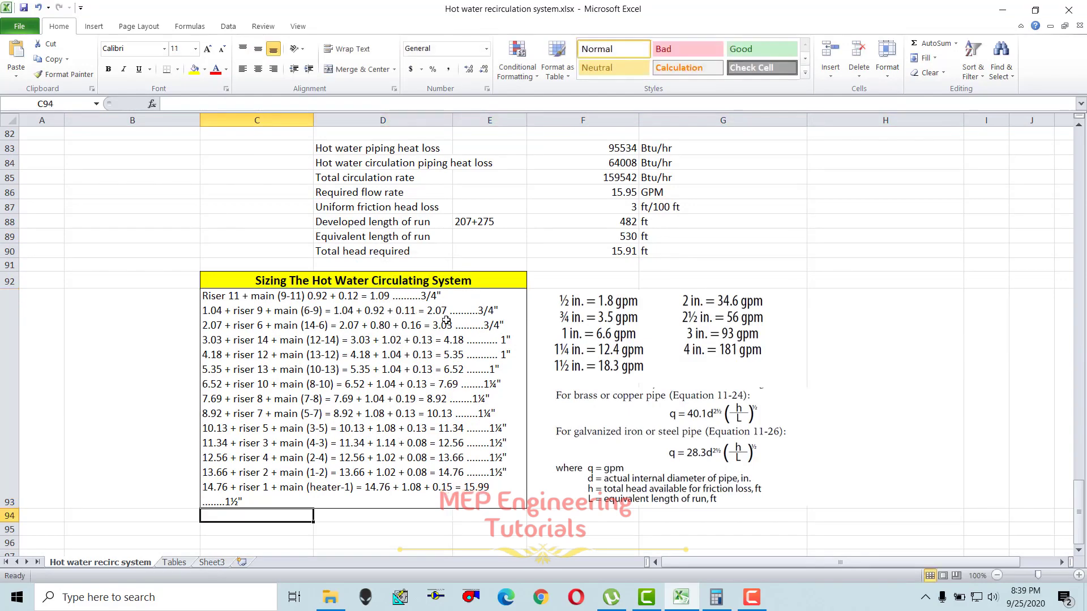
- Compare the pipe capacity list with the riser 11 sizing line and highlight that whole line through its 3/4" size
{"action": "left_click", "coordinate": [674, 371]}
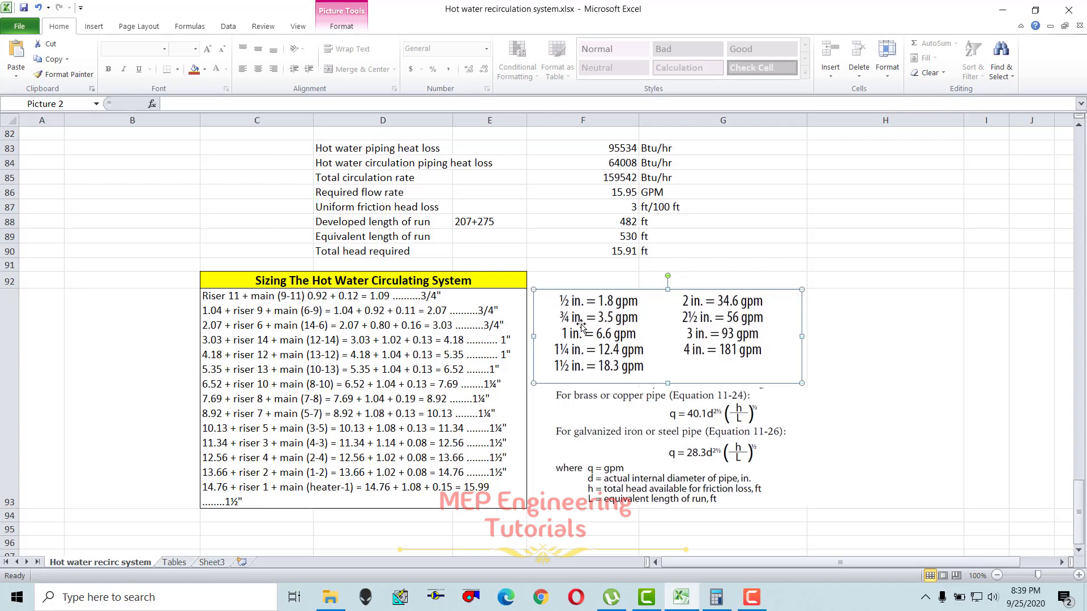
{"action": "left_click", "coordinate": [433, 296]}
{"action": "double_click", "coordinate": [436, 295]}
{"action": "left_click_drag", "start_coordinate": [440, 302], "coordinate": [202, 302]}
{"action": "key", "text": "Return"}
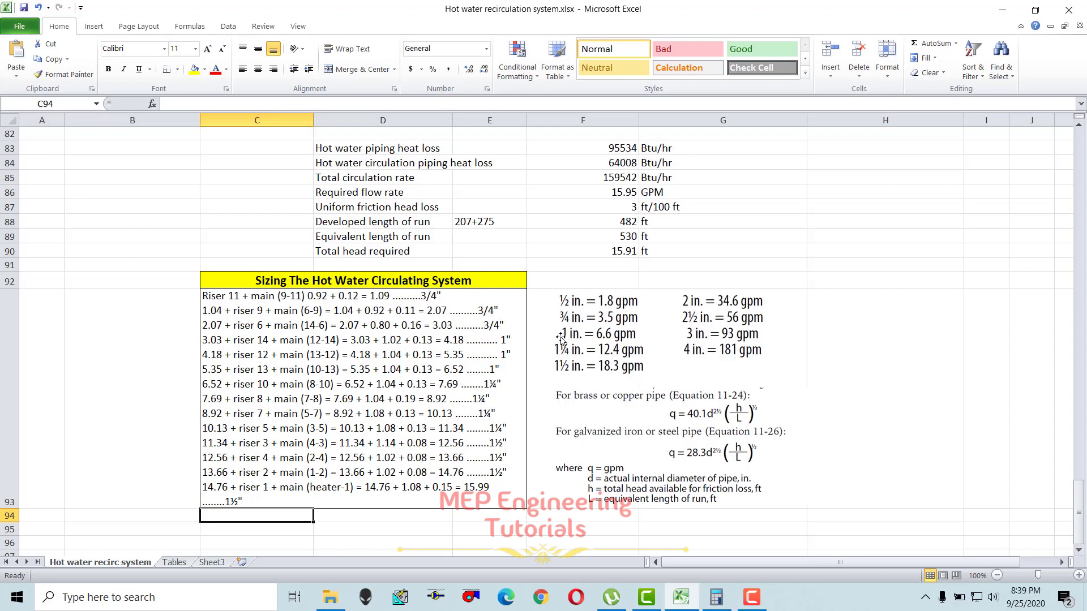
- Correct the sum in the riser 11 sizing line of C93 to 1.04
{"action": "left_click", "coordinate": [241, 390]}
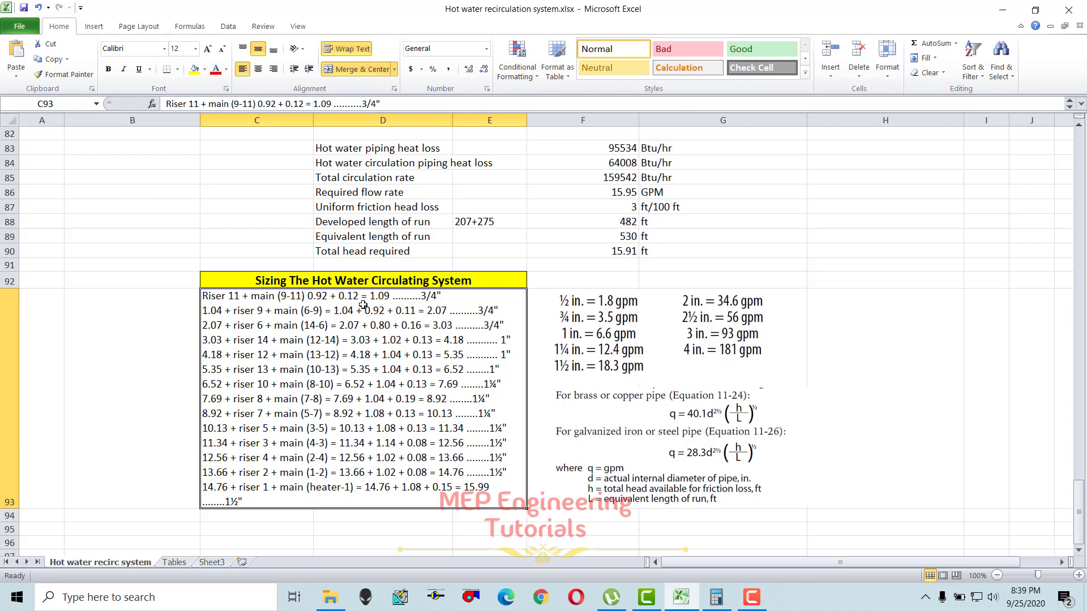
{"action": "double_click", "coordinate": [391, 295]}
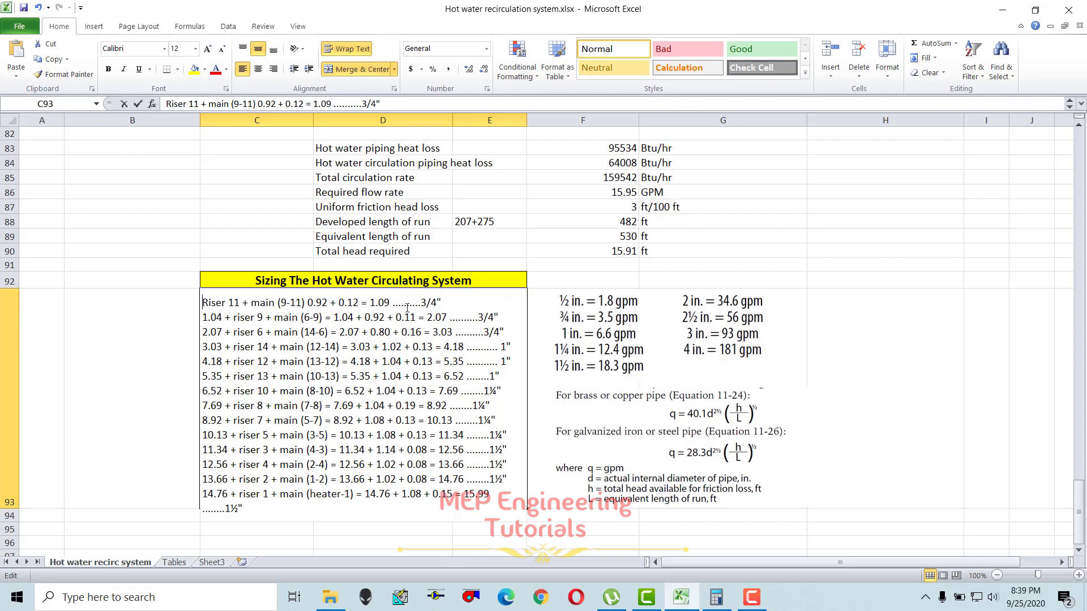
{"action": "key", "text": "BackSpace"}
{"action": "type", "text": "4"}
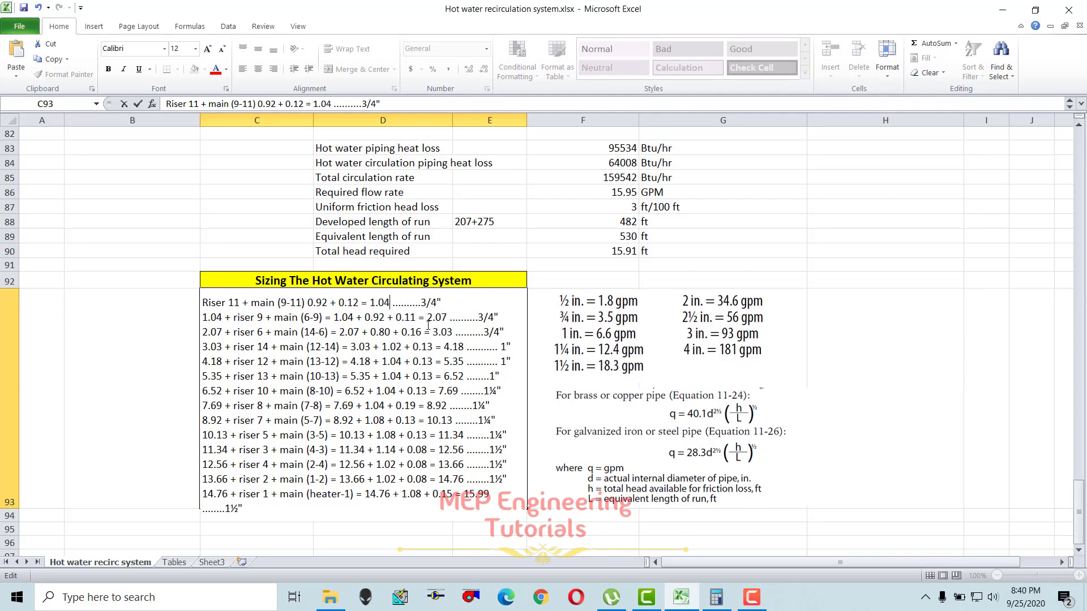
{"action": "key", "text": "Return"}
- Relate the second sizing line to the riser diagram and highlight its "riser 9 + main (6-9)" term in C93
{"action": "left_click", "coordinate": [387, 308]}
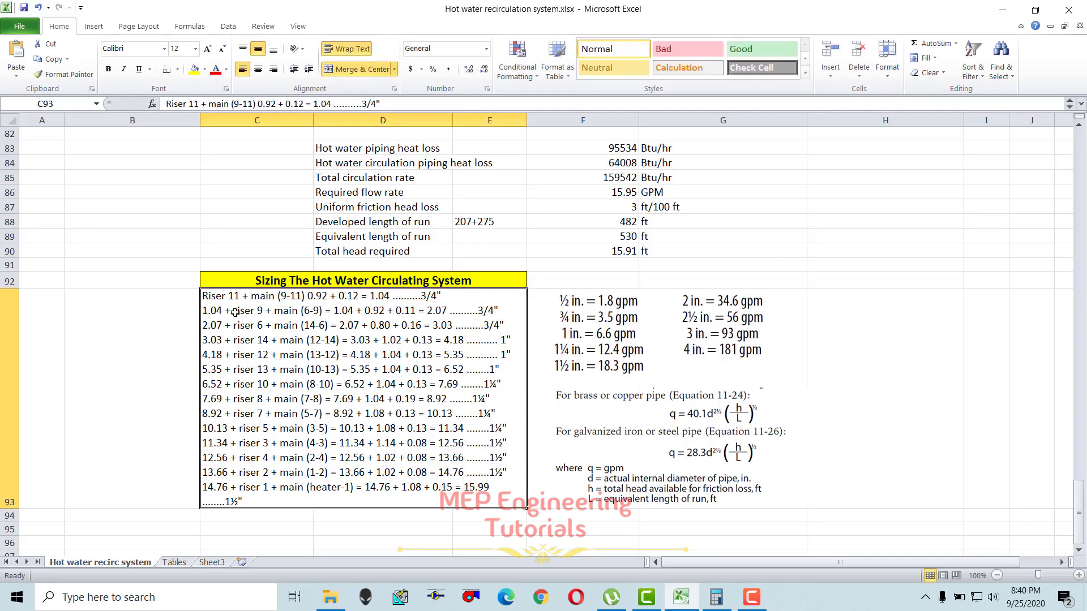
{"action": "scroll", "coordinate": [397, 367], "scroll_direction": "up", "scroll_amount": 20}
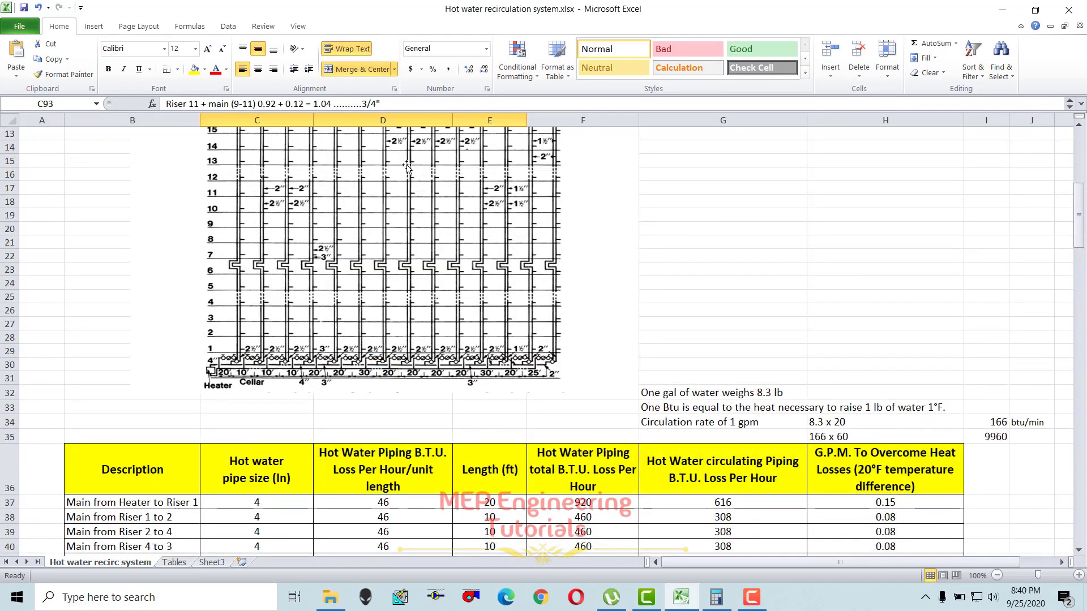
{"action": "scroll", "coordinate": [501, 290], "scroll_direction": "up", "scroll_amount": 1}
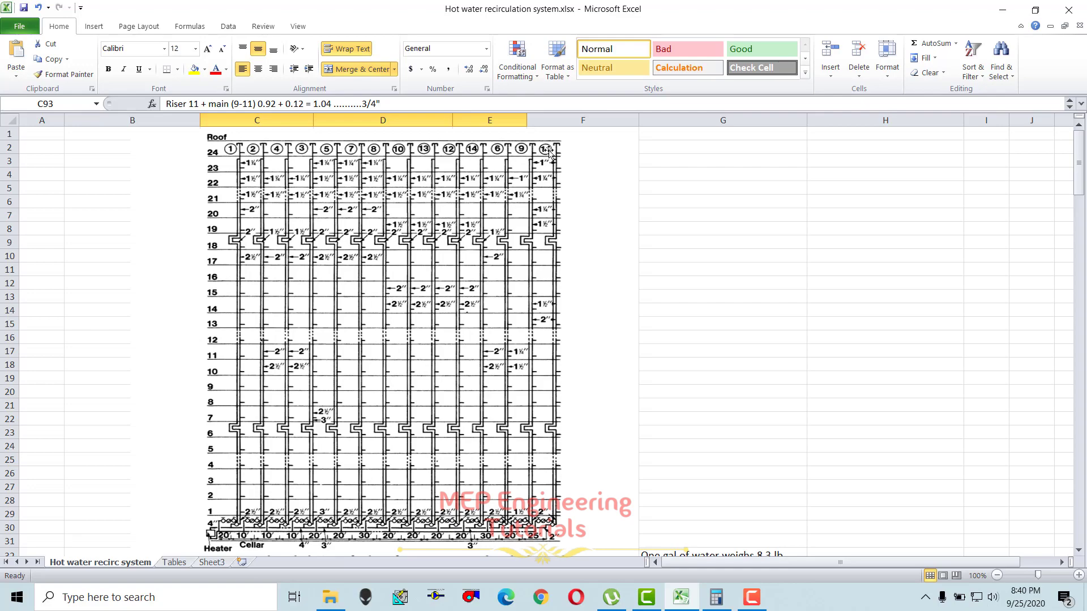
{"action": "scroll", "coordinate": [527, 287], "scroll_direction": "down", "scroll_amount": 20}
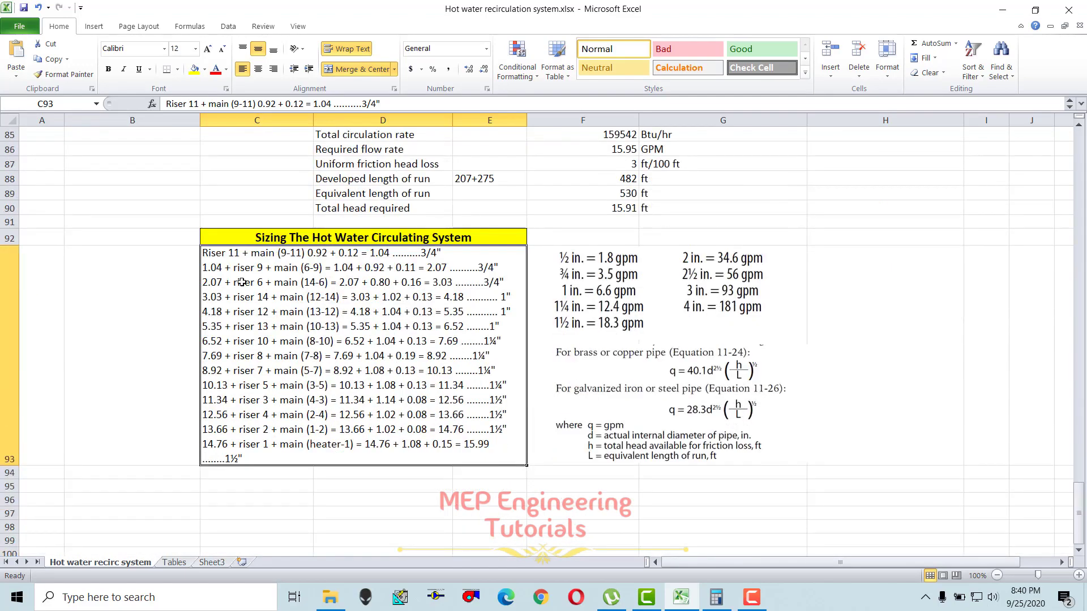
{"action": "double_click", "coordinate": [217, 270]}
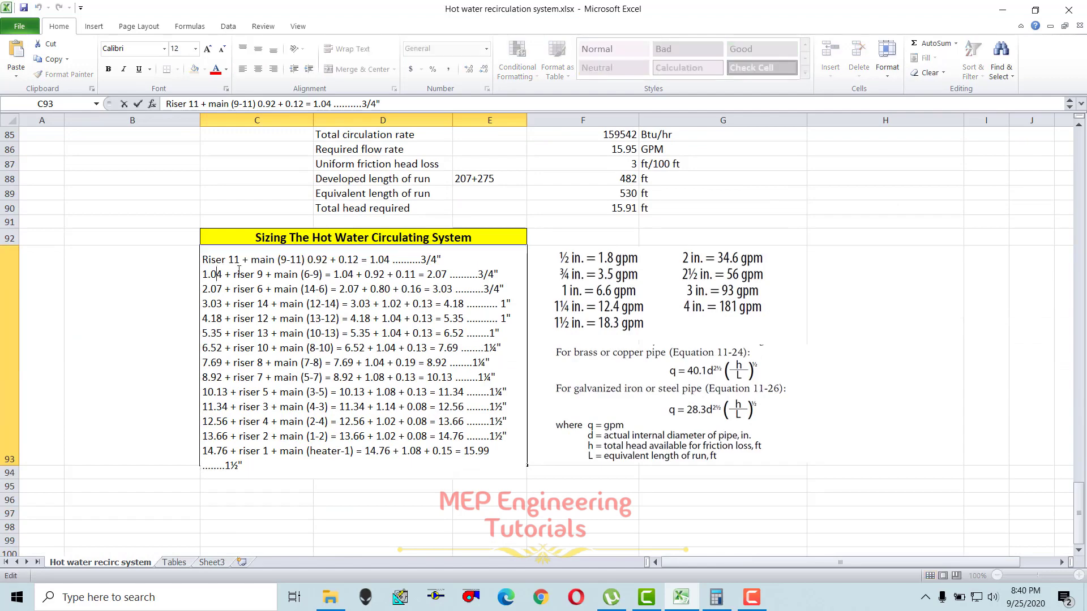
{"action": "left_click_drag", "start_coordinate": [232, 274], "coordinate": [328, 275]}
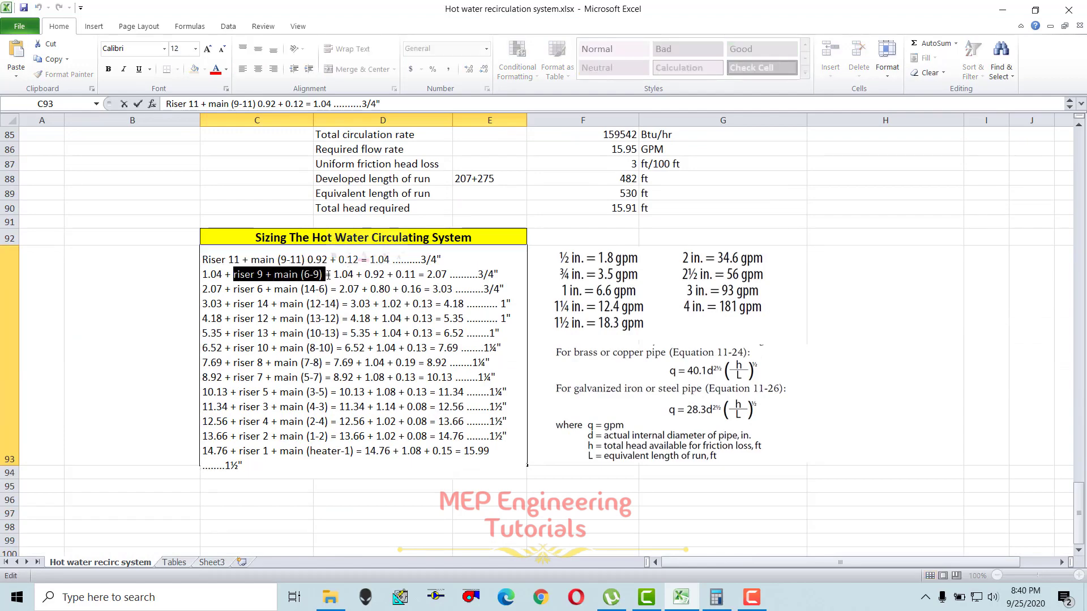
{"action": "key", "text": "Escape"}
- Locate riser 9 on the diagram and check the G.P.M. total for Risers 9, 11 in H80 against the second sizing line
{"action": "scroll", "coordinate": [553, 204], "scroll_direction": "up", "scroll_amount": 20}
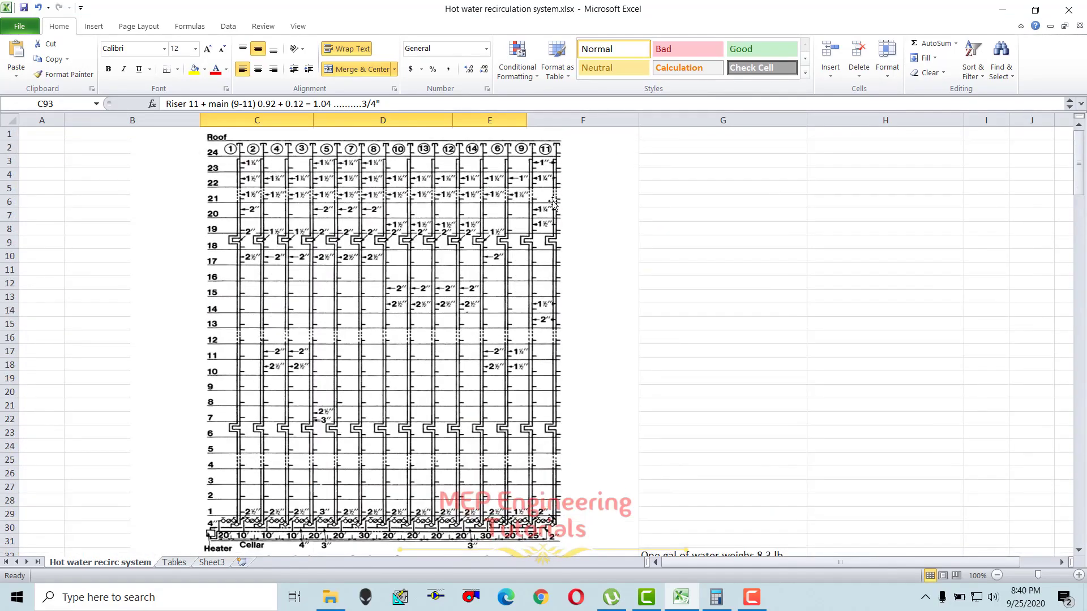
{"action": "scroll", "coordinate": [535, 393], "scroll_direction": "down", "scroll_amount": 13}
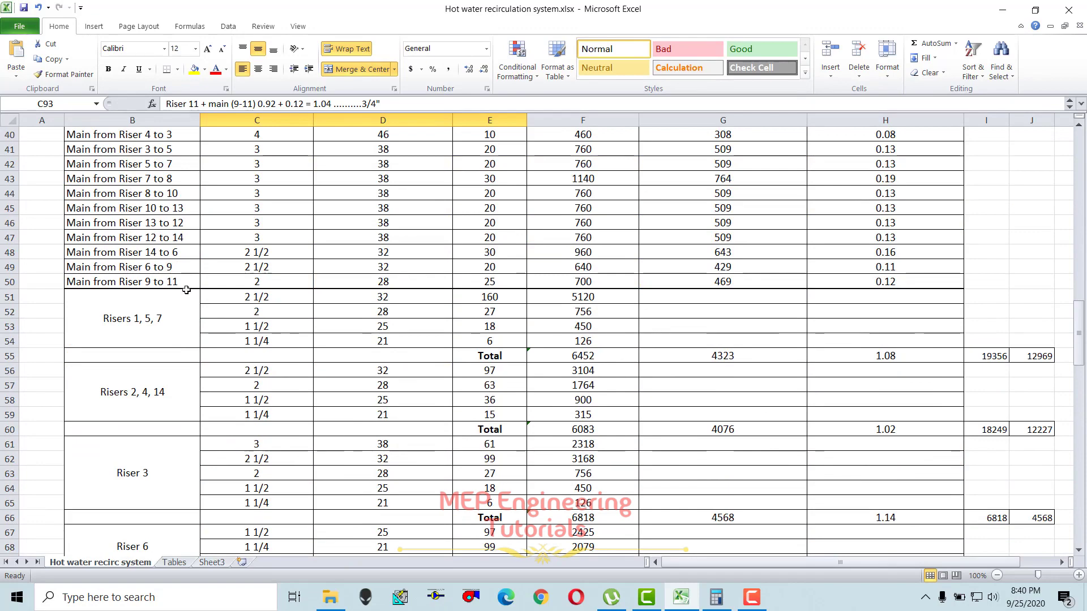
{"action": "scroll", "coordinate": [169, 363], "scroll_direction": "down", "scroll_amount": 5}
{"action": "left_click_drag", "start_coordinate": [161, 441], "coordinate": [893, 476]}
{"action": "left_click", "coordinate": [887, 502]}
{"action": "scroll", "coordinate": [624, 314], "scroll_direction": "down", "scroll_amount": 10}
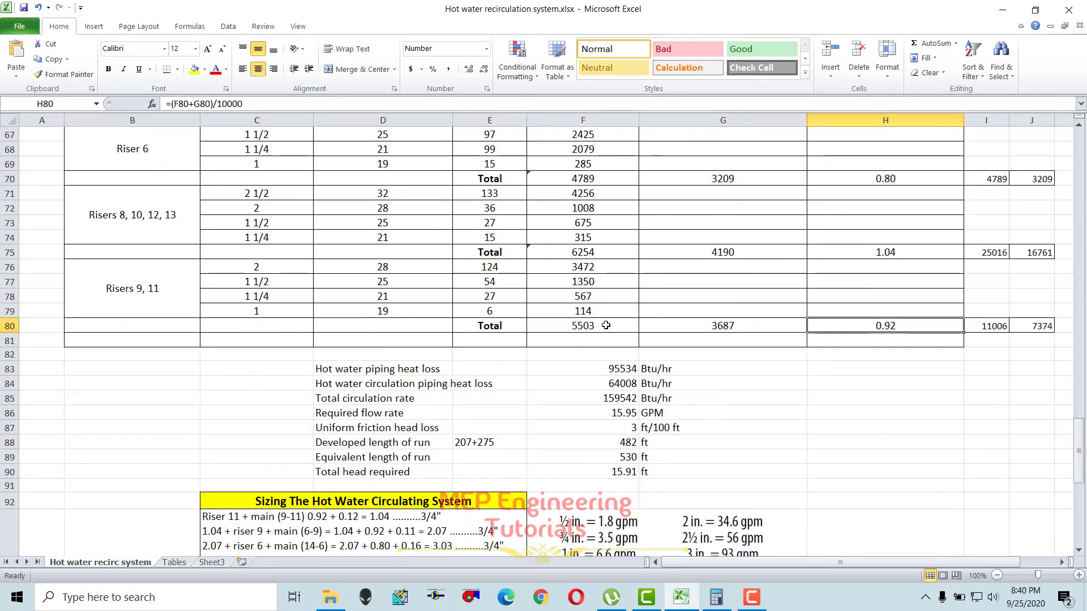
- Locate riser 9 on the diagram and check the G.P.M. for Main from Riser 6 to 9 in H49
{"action": "left_click", "coordinate": [328, 289]}
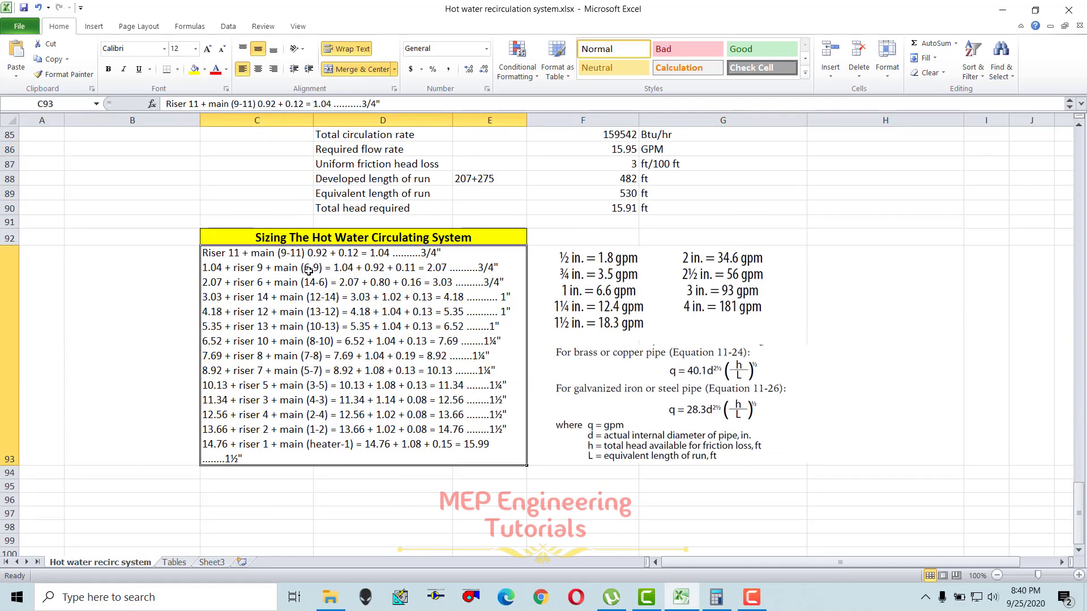
{"action": "scroll", "coordinate": [299, 276], "scroll_direction": "up", "scroll_amount": 20}
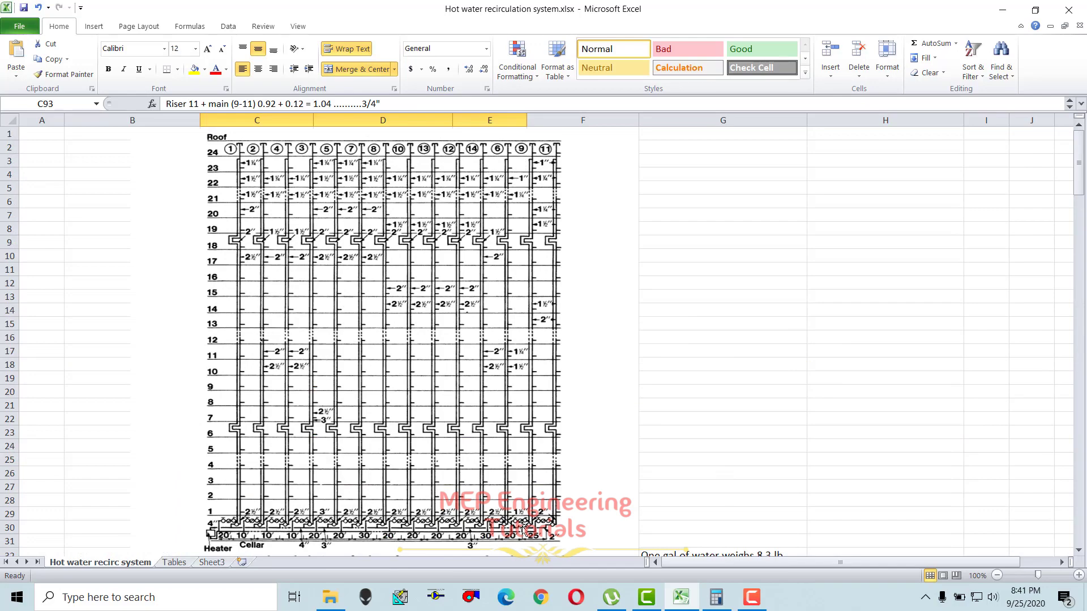
{"action": "scroll", "coordinate": [521, 533], "scroll_direction": "down", "scroll_amount": 13}
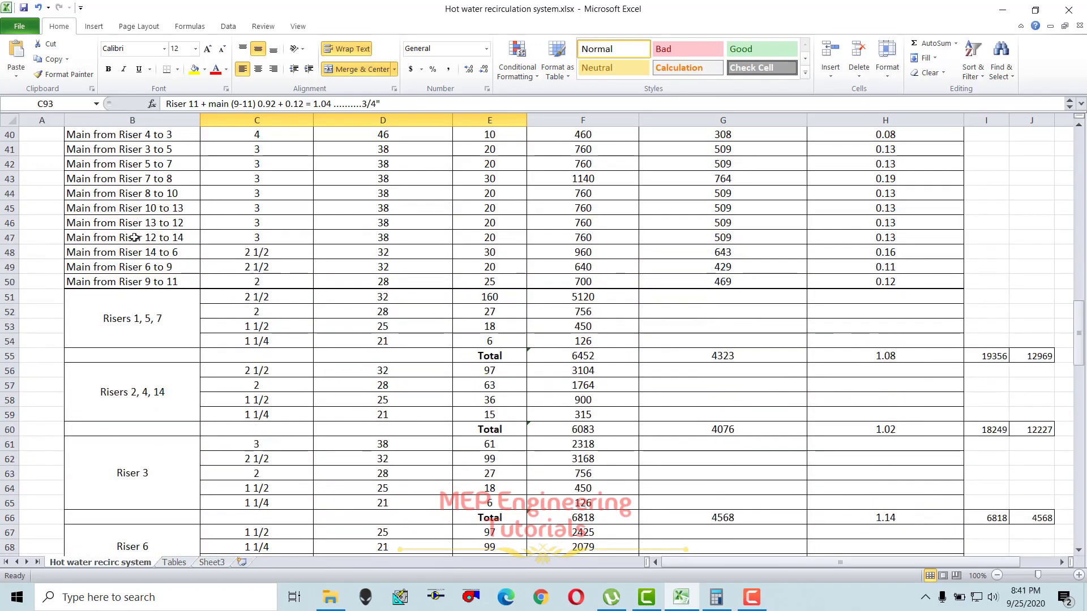
{"action": "left_click_drag", "start_coordinate": [129, 266], "coordinate": [905, 269]}
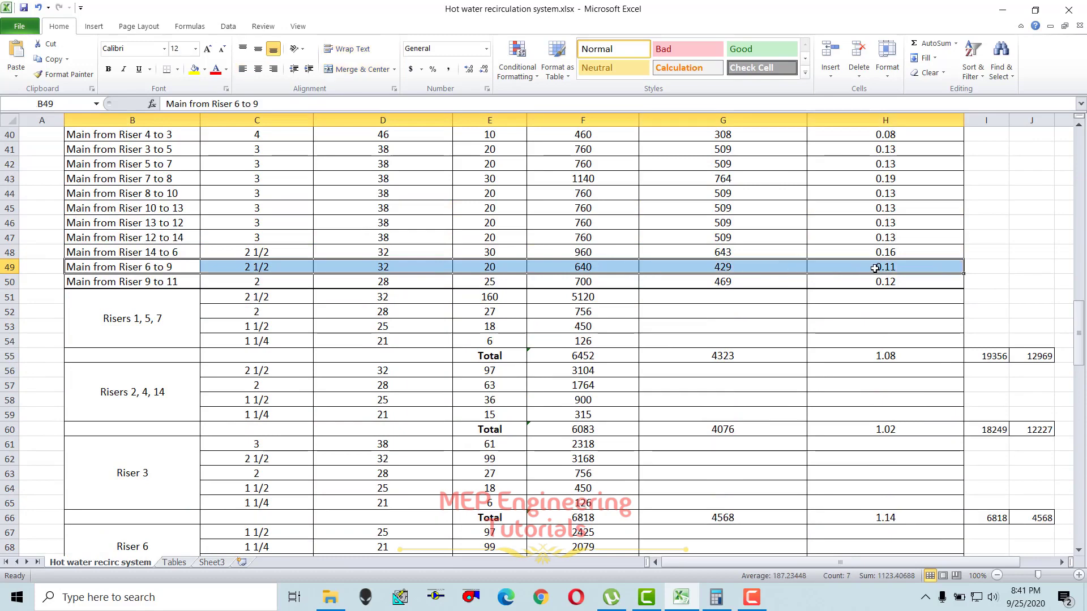
{"action": "left_click", "coordinate": [905, 269]}
{"action": "scroll", "coordinate": [764, 339], "scroll_direction": "down", "scroll_amount": 15}
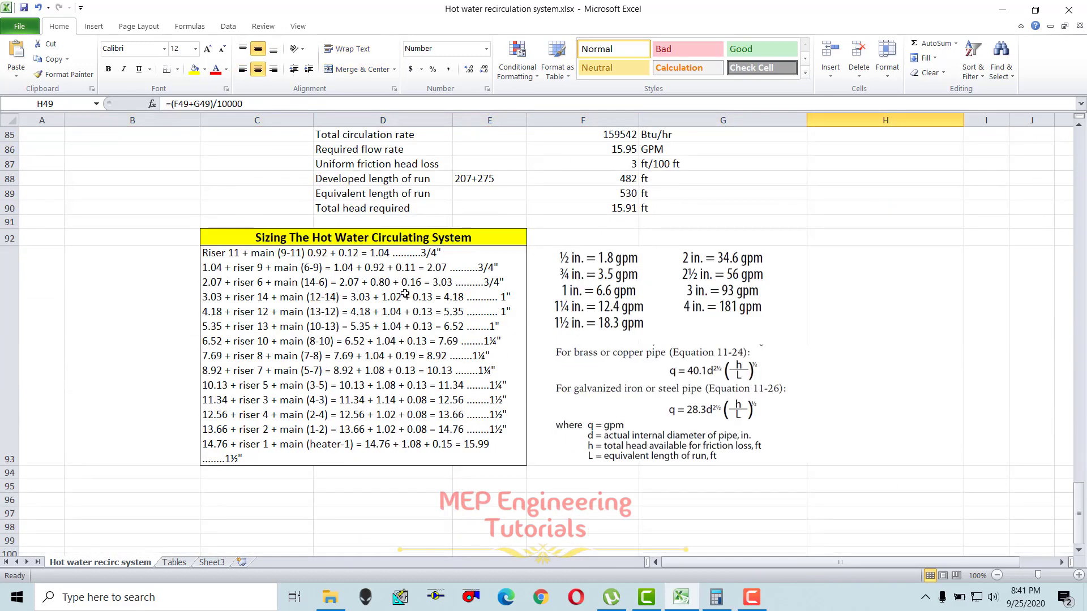
- Highlight the 0.92 + 0.11 addition in the second sizing line of C93 and review that line's sum
{"action": "left_click", "coordinate": [402, 271]}
{"action": "double_click", "coordinate": [401, 272]}
{"action": "left_click_drag", "start_coordinate": [417, 274], "coordinate": [347, 275]}
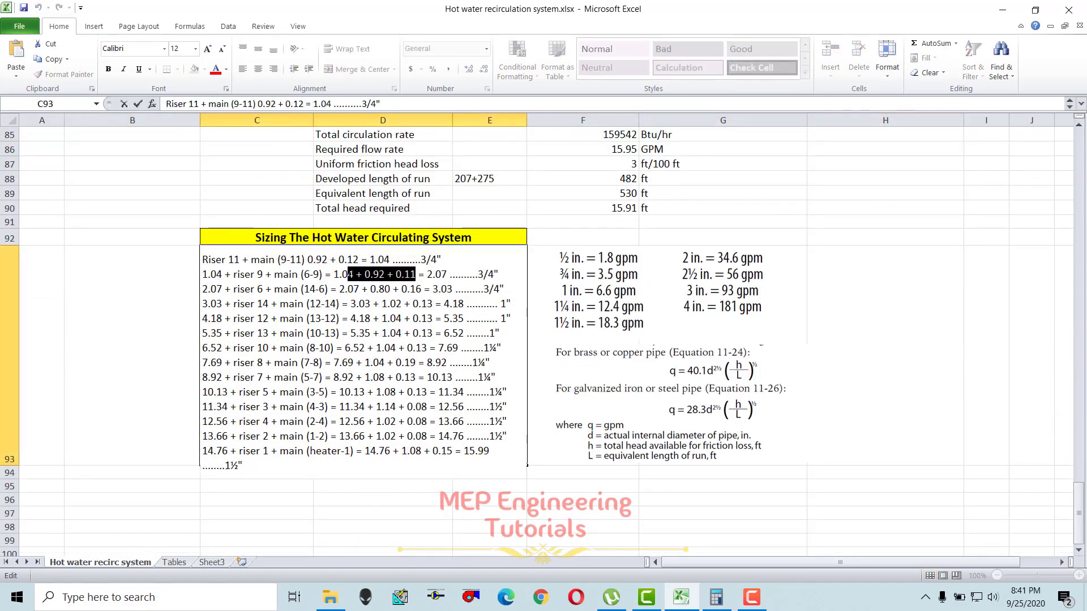
{"action": "left_click", "coordinate": [443, 275]}
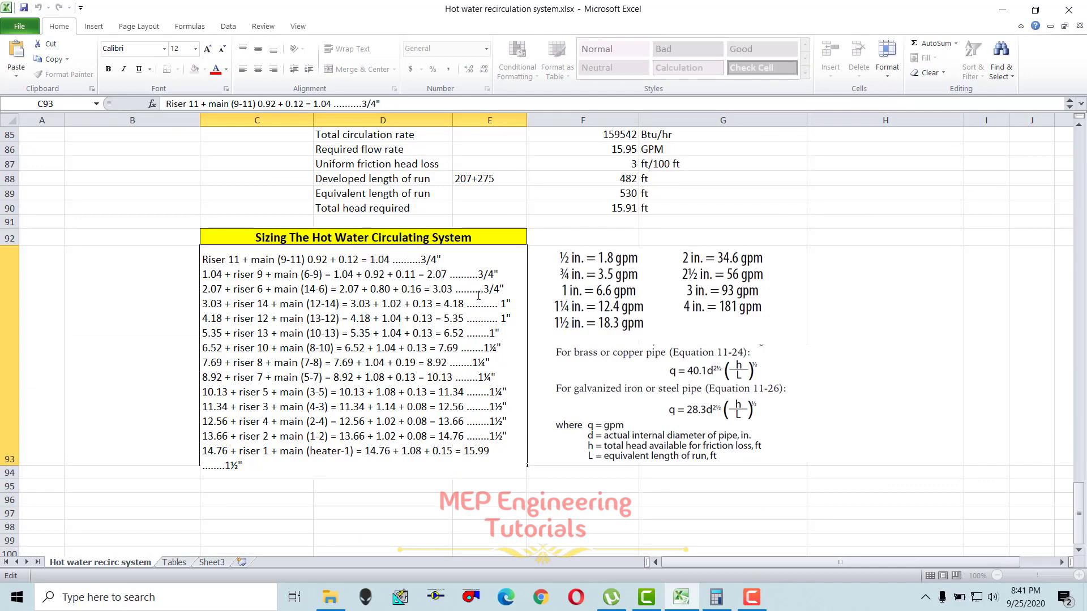
{"action": "key", "text": "Return"}
{"action": "left_click", "coordinate": [442, 269]}
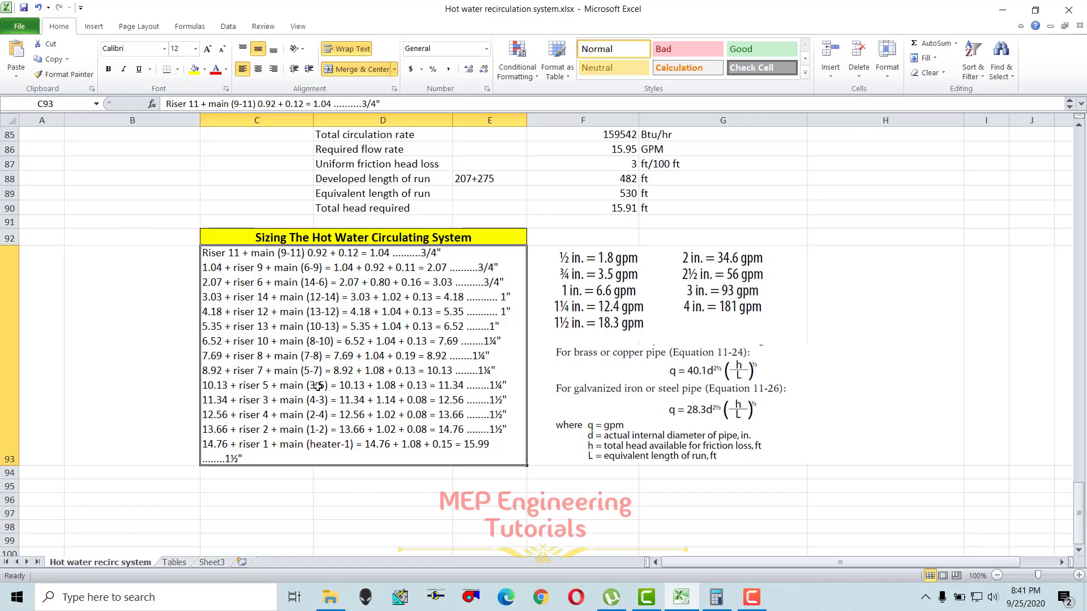
- Highlight the riser 3 sizing line in C93 and the 11.34 sum carried over from the riser 5 line
{"action": "double_click", "coordinate": [215, 404]}
{"action": "left_click_drag", "start_coordinate": [203, 407], "coordinate": [471, 406]}
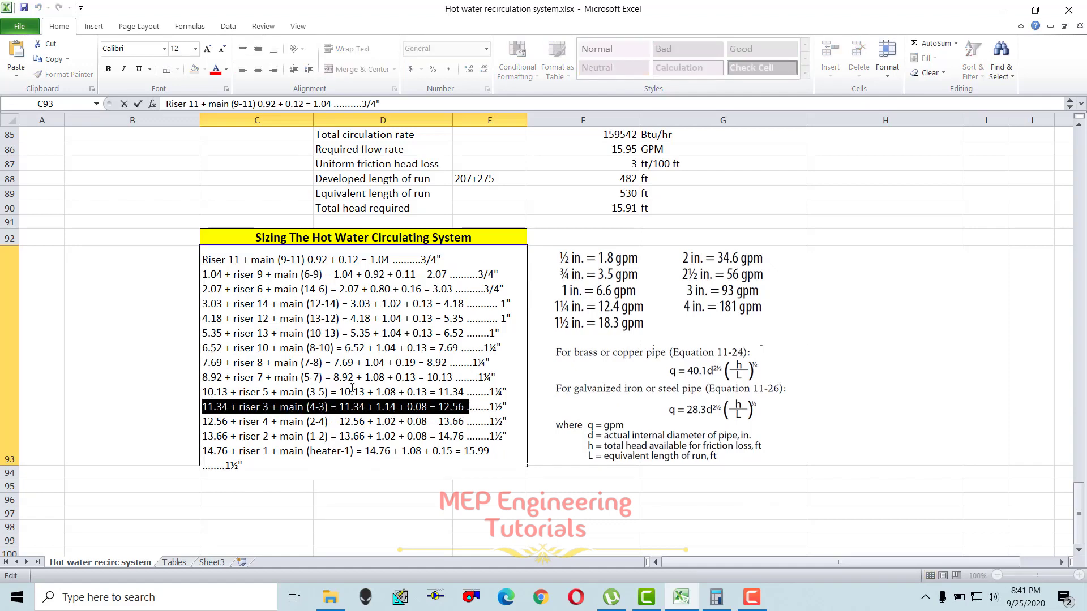
{"action": "left_click", "coordinate": [465, 392]}
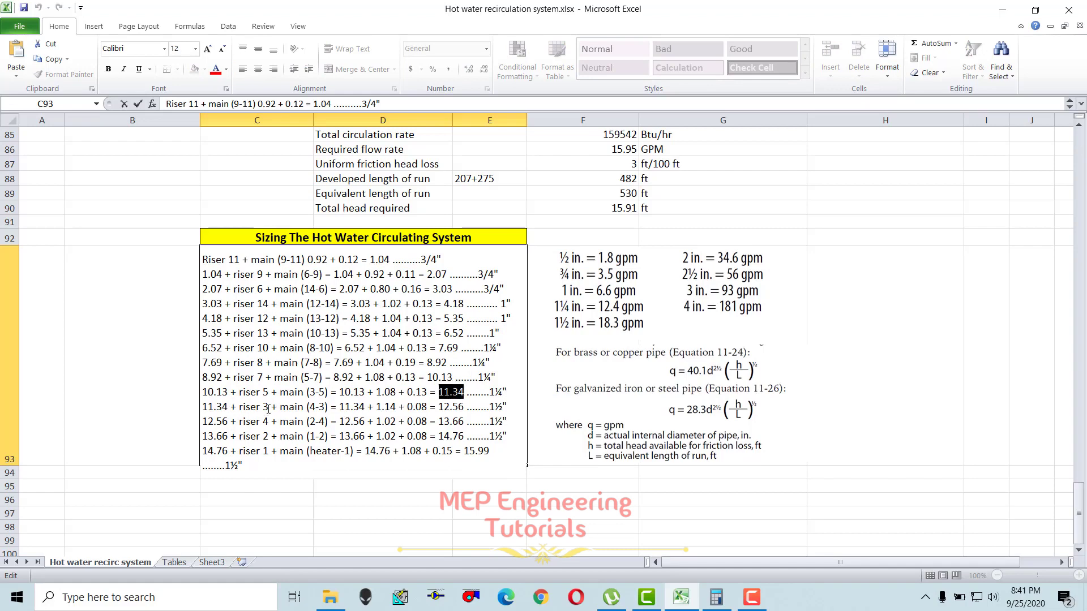
{"action": "key", "text": "Escape"}
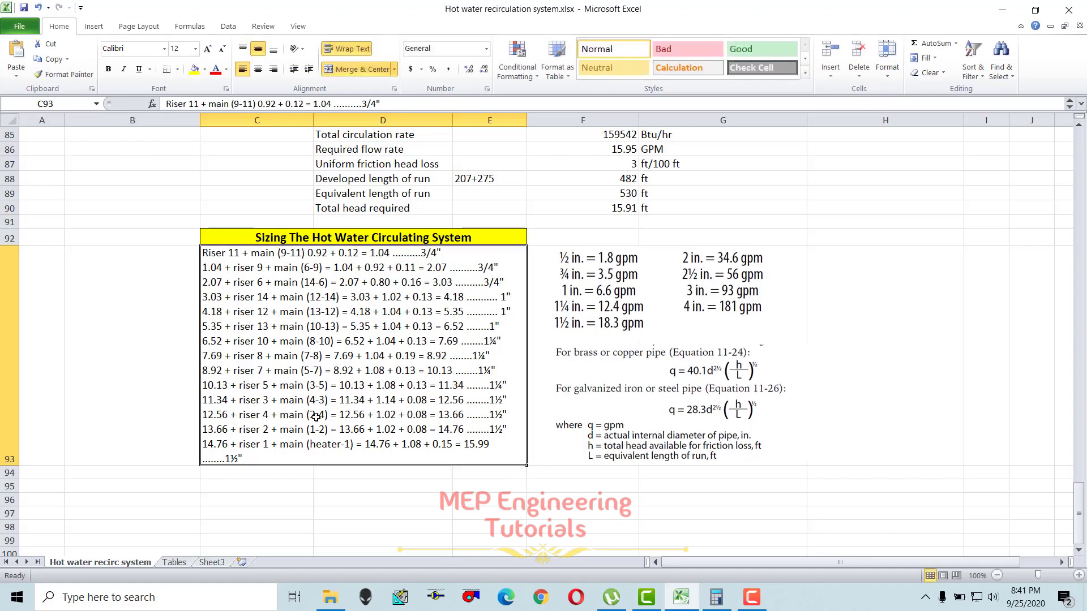
- Highlight the "riser 3 + main (4-3)" term in C93 and relate it to the riser diagram
{"action": "double_click", "coordinate": [284, 403]}
{"action": "left_click_drag", "start_coordinate": [236, 407], "coordinate": [326, 406]}
{"action": "key", "text": "Escape"}
{"action": "scroll", "coordinate": [367, 420], "scroll_direction": "up", "scroll_amount": 20}
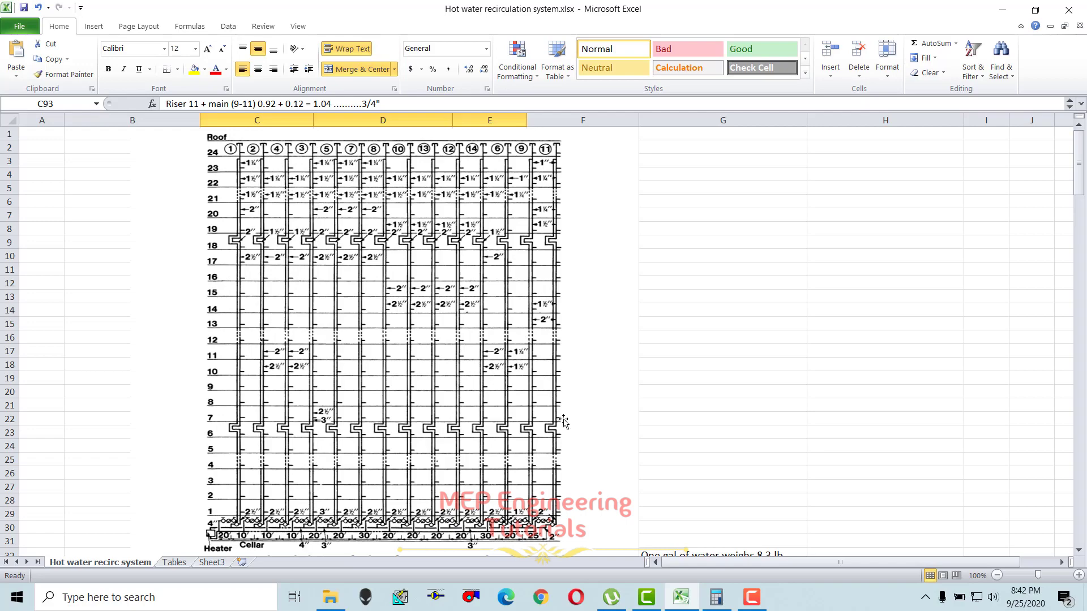
{"action": "scroll", "coordinate": [350, 518], "scroll_direction": "down", "scroll_amount": 12}
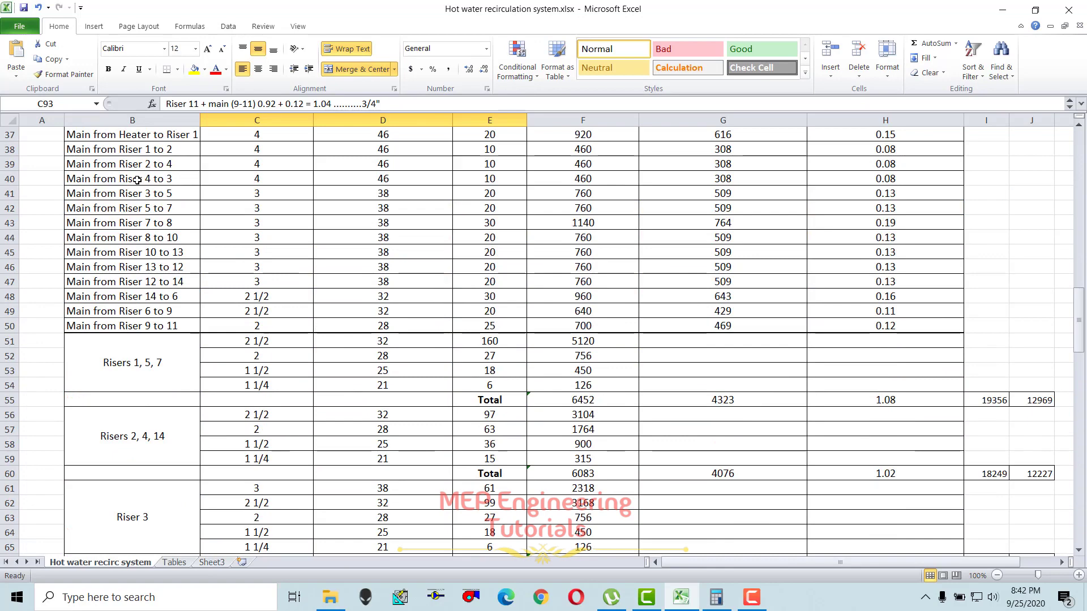
- Check the G.P.M. total for Riser 3 in H66 and the G.P.M. for Main from Riser 4 to 3 in H40
{"action": "scroll", "coordinate": [171, 419], "scroll_direction": "down", "scroll_amount": 2}
{"action": "left_click_drag", "start_coordinate": [144, 421], "coordinate": [903, 474]}
{"action": "left_click", "coordinate": [906, 474]}
{"action": "scroll", "coordinate": [690, 446], "scroll_direction": "down", "scroll_amount": 1}
{"action": "scroll", "coordinate": [144, 342], "scroll_direction": "up", "scroll_amount": 6}
{"action": "left_click_drag", "start_coordinate": [144, 341], "coordinate": [891, 342]}
{"action": "left_click", "coordinate": [878, 343]}
{"action": "scroll", "coordinate": [655, 436], "scroll_direction": "down", "scroll_amount": 17}
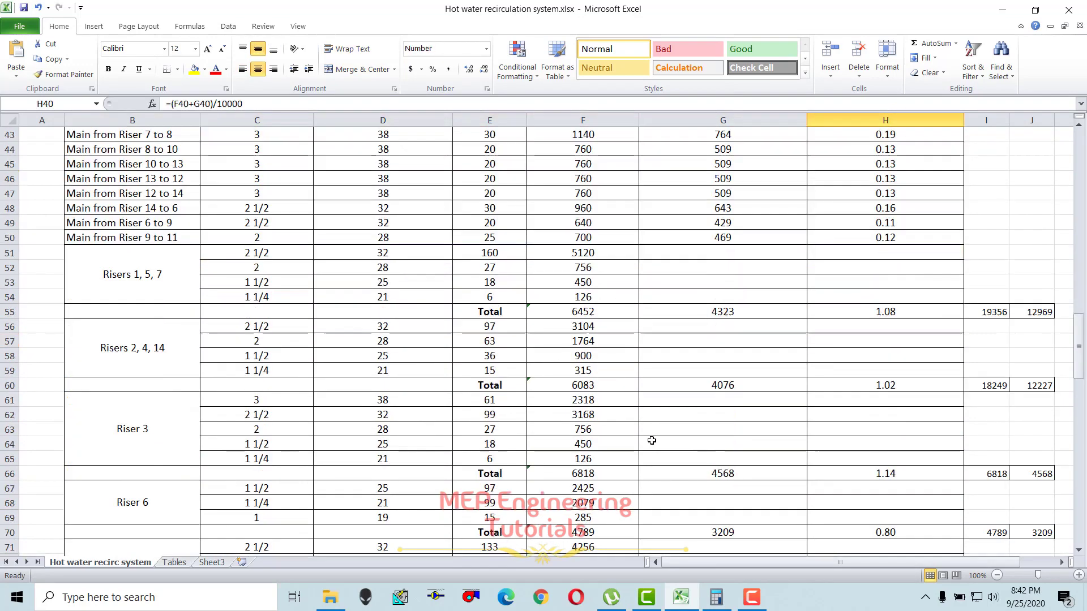
{"action": "scroll", "coordinate": [287, 435], "scroll_direction": "down", "scroll_amount": 2}
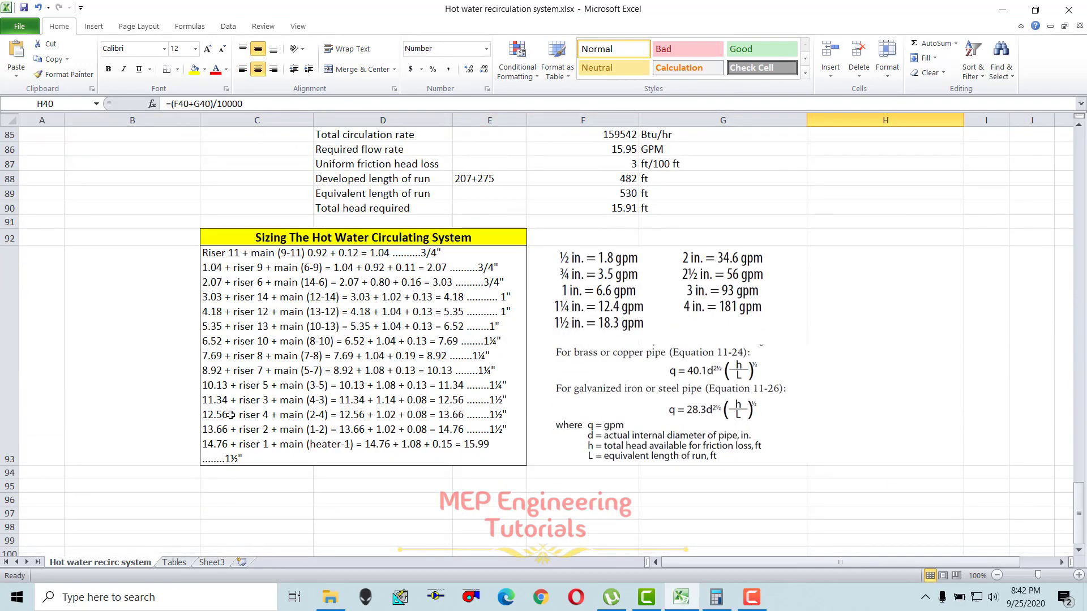
- Highlight the flow rates added in the riser 3 sizing line and match 11.34 with the preceding line's sum
{"action": "left_click", "coordinate": [256, 390]}
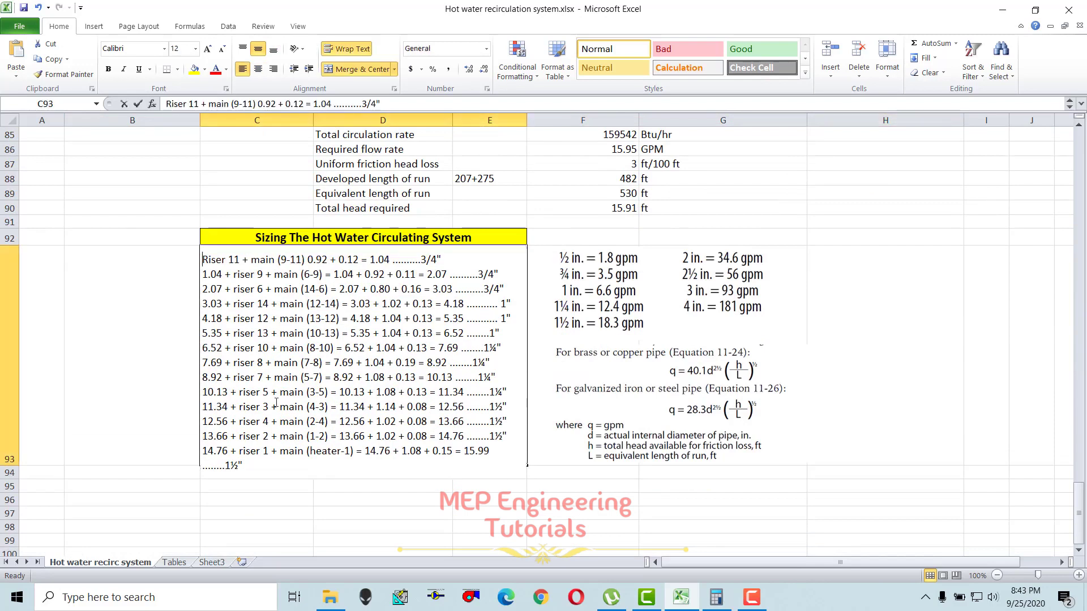
{"action": "double_click", "coordinate": [240, 400]}
{"action": "left_click_drag", "start_coordinate": [377, 407], "coordinate": [416, 407]}
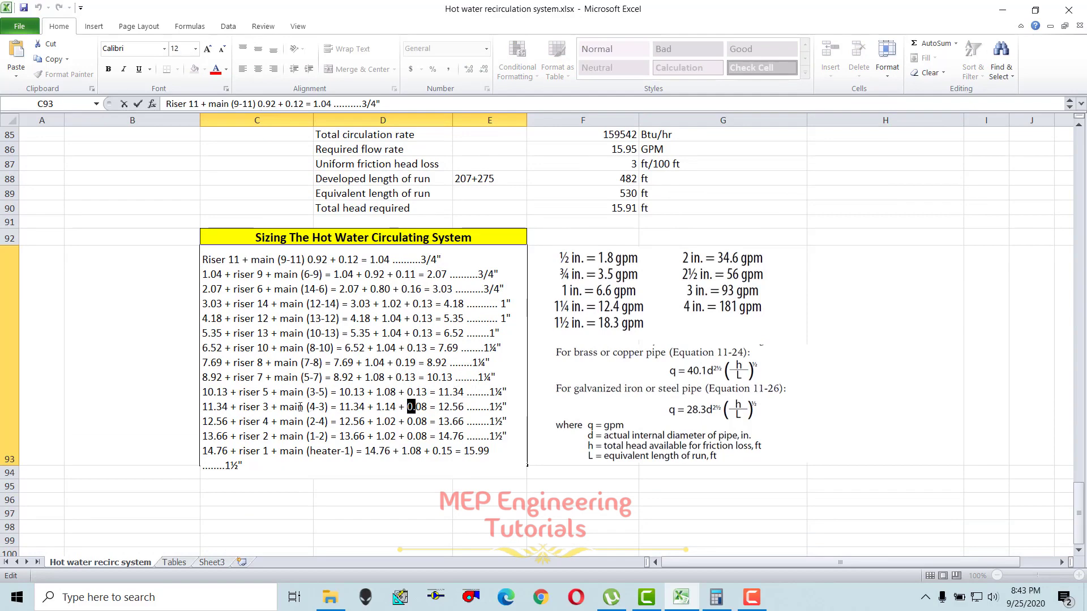
{"action": "left_click_drag", "start_coordinate": [229, 406], "coordinate": [203, 406]}
{"action": "left_click_drag", "start_coordinate": [458, 392], "coordinate": [438, 392]}
{"action": "key", "text": "Escape"}
- Highlight the riser 3 line's 12.56 sum and 1½" size in C93 and compare them with the pipe capacity list
{"action": "scroll", "coordinate": [470, 397], "scroll_direction": "up", "scroll_amount": 7}
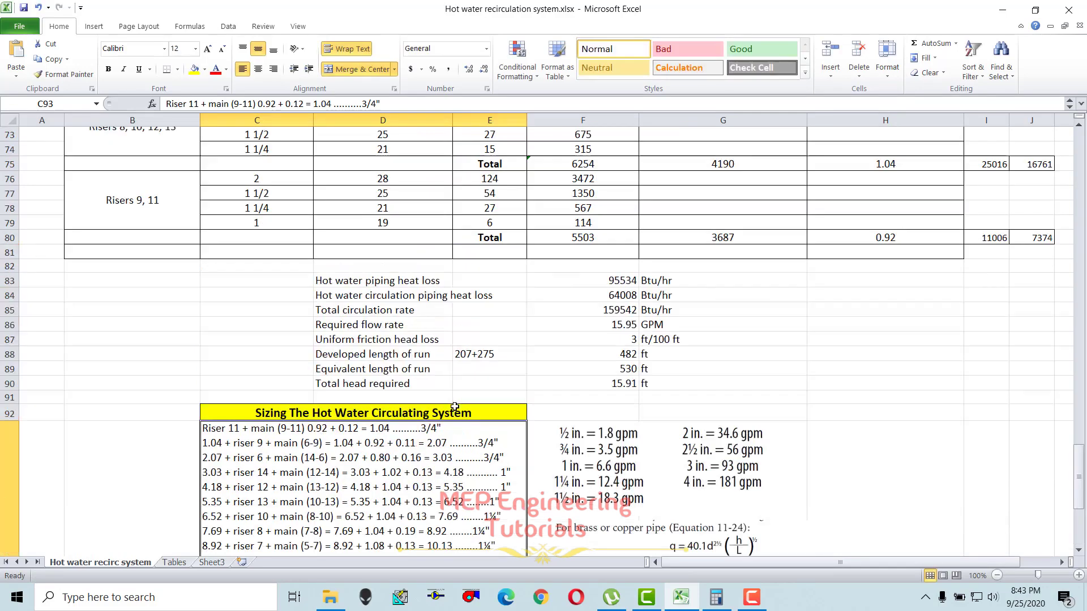
{"action": "scroll", "coordinate": [461, 391], "scroll_direction": "down", "scroll_amount": 7}
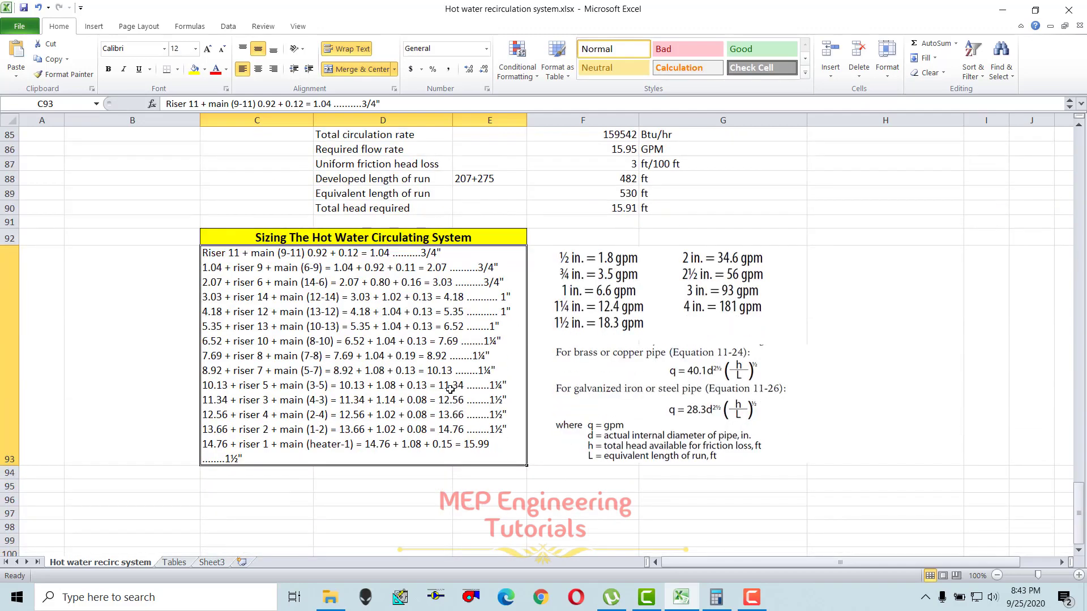
{"action": "double_click", "coordinate": [441, 401]}
{"action": "left_click_drag", "start_coordinate": [467, 406], "coordinate": [452, 407]}
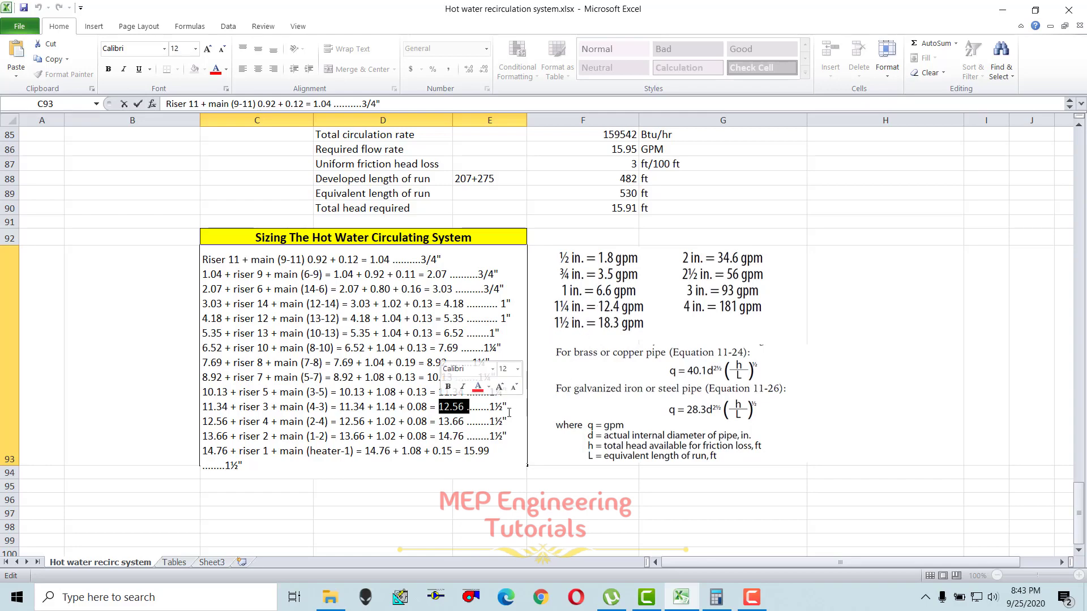
{"action": "left_click_drag", "start_coordinate": [488, 407], "coordinate": [495, 408]}
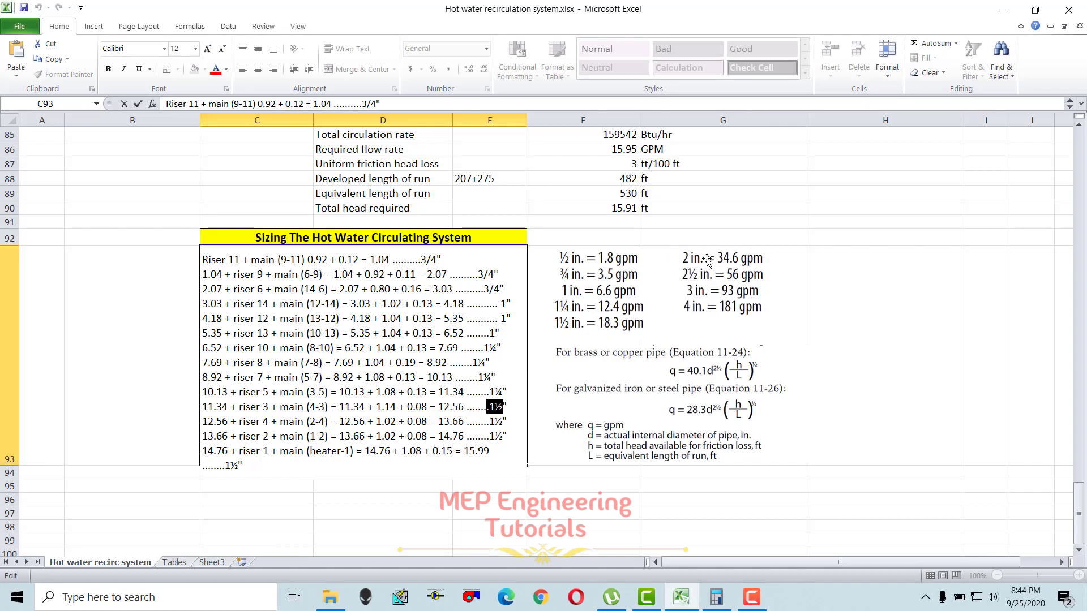
{"action": "key", "text": "Return"}
- Highlight the final sizing line, riser 1 + main (heater-1), at the end of C93
{"action": "left_click", "coordinate": [267, 451]}
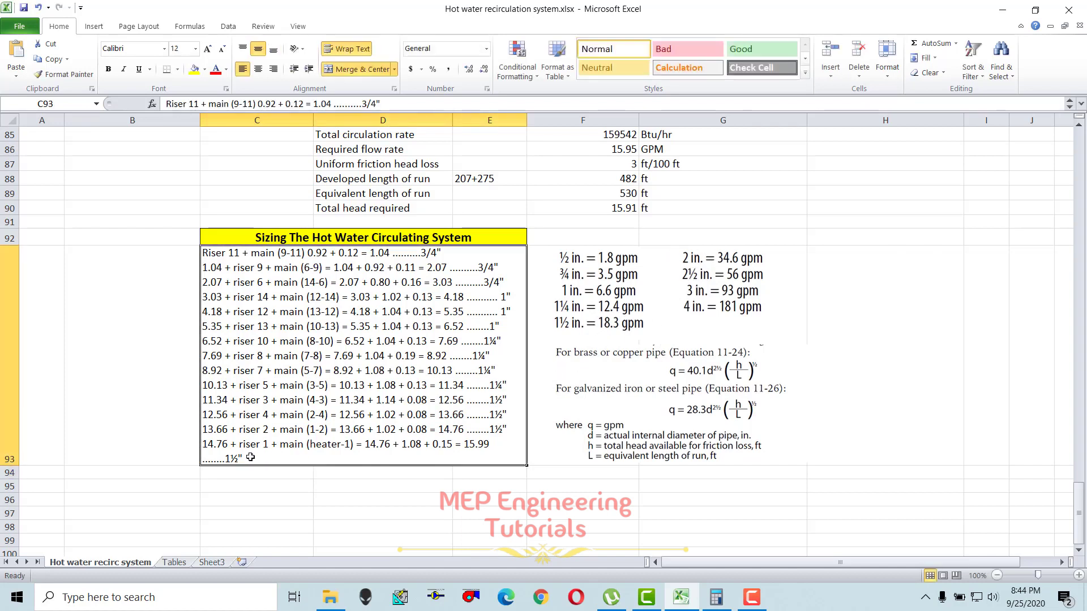
{"action": "double_click", "coordinate": [250, 458]}
{"action": "left_click_drag", "start_coordinate": [249, 459], "coordinate": [203, 447]}
{"action": "left_click", "coordinate": [264, 455]}
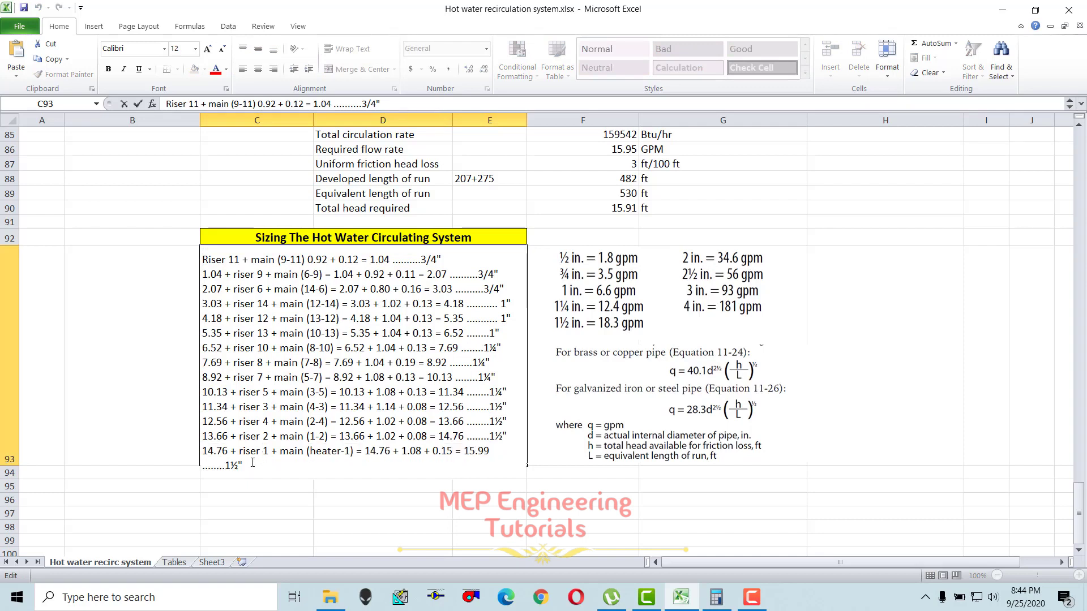
- Enlarge the riser diagram to 130% and locate the heater and the main leading to riser 1
{"action": "scroll", "coordinate": [245, 452], "scroll_direction": "up", "scroll_amount": 1}
{"action": "scroll", "coordinate": [285, 472], "scroll_direction": "down", "scroll_amount": 1}
{"action": "scroll", "coordinate": [290, 462], "scroll_direction": "up", "scroll_amount": 20}
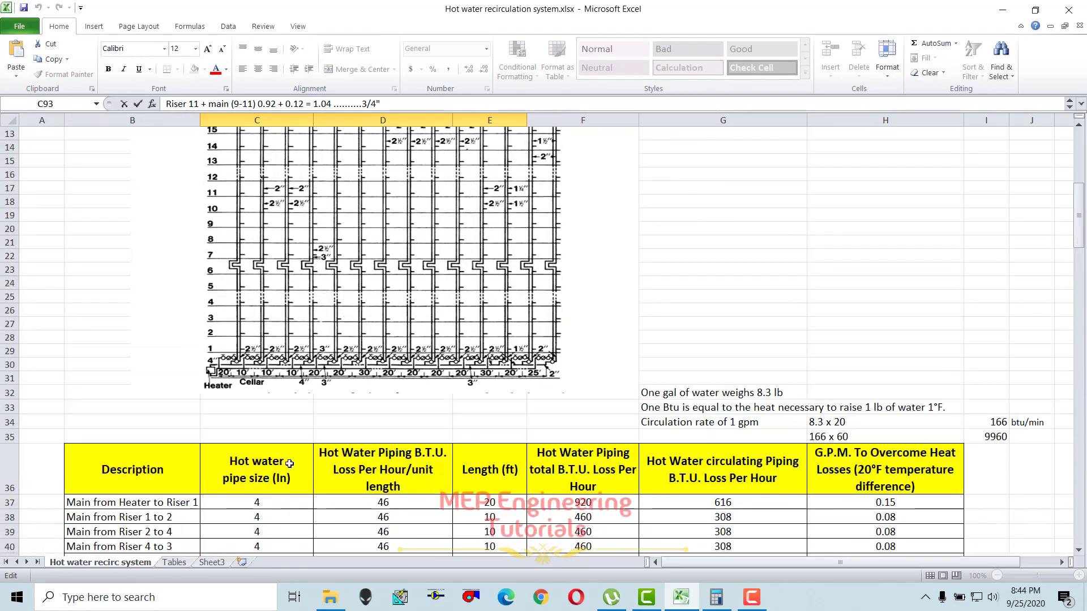
{"action": "key", "text": "ctrl+End"}
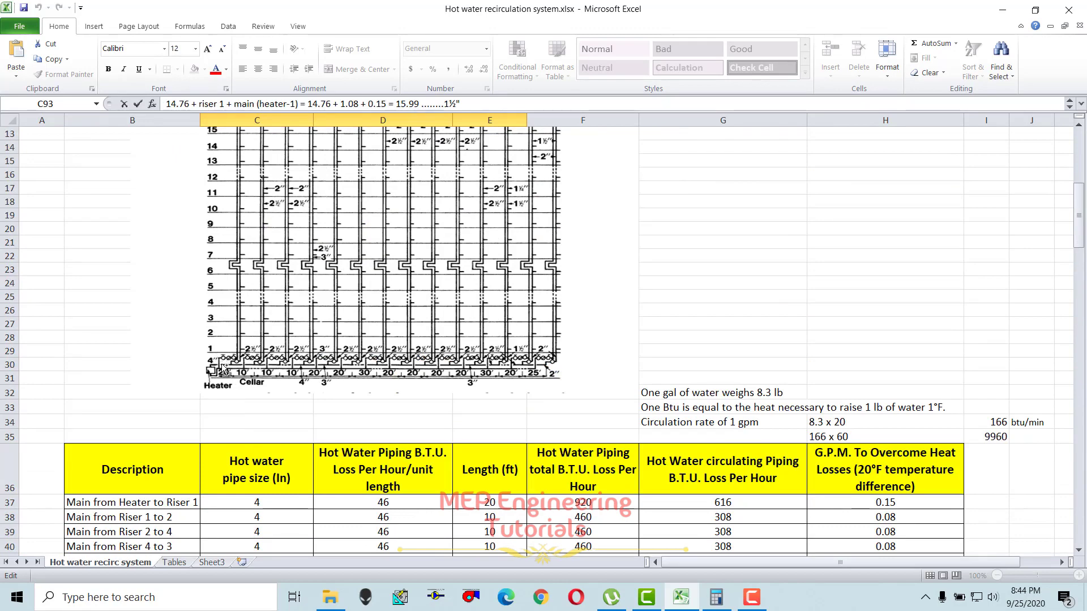
{"action": "scroll", "coordinate": [240, 354], "scroll_direction": "up", "scroll_amount": 1}
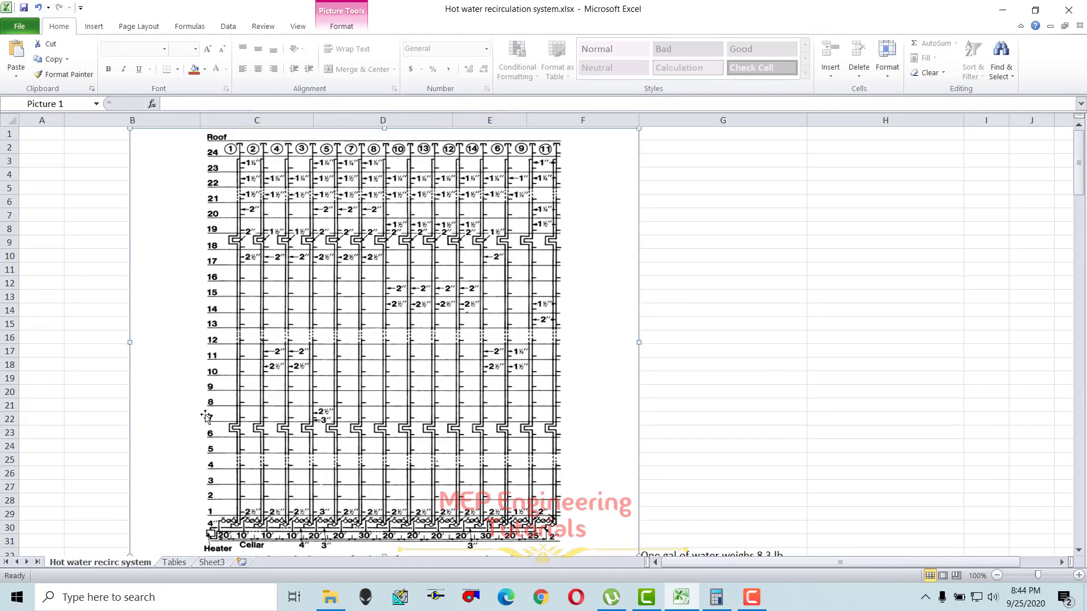
{"action": "left_click", "coordinate": [767, 367]}
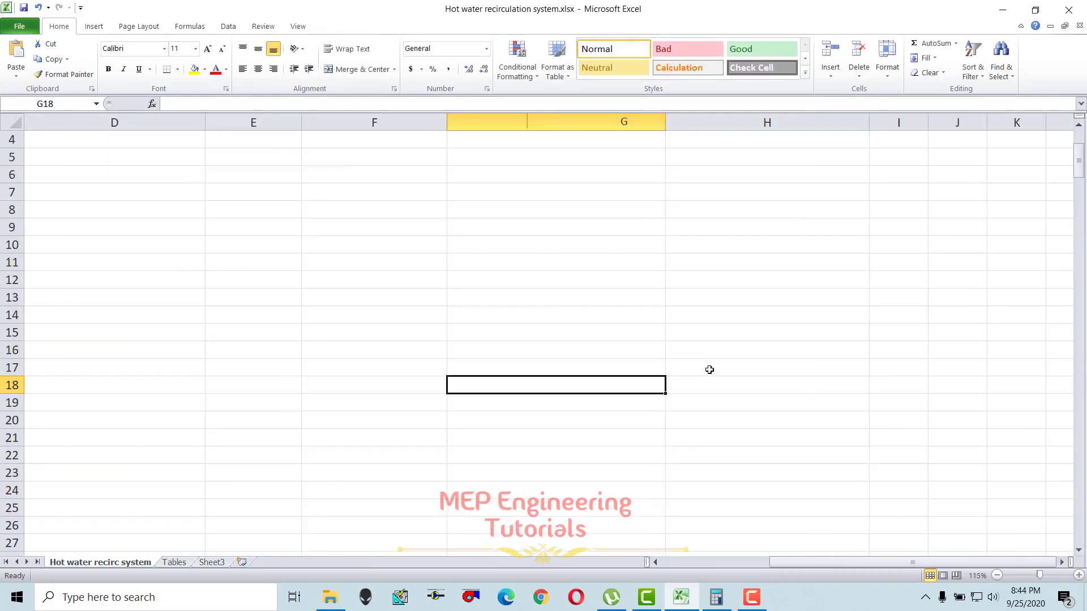
{"action": "scroll", "coordinate": [710, 370], "scroll_direction": "up", "scroll_amount": 1}
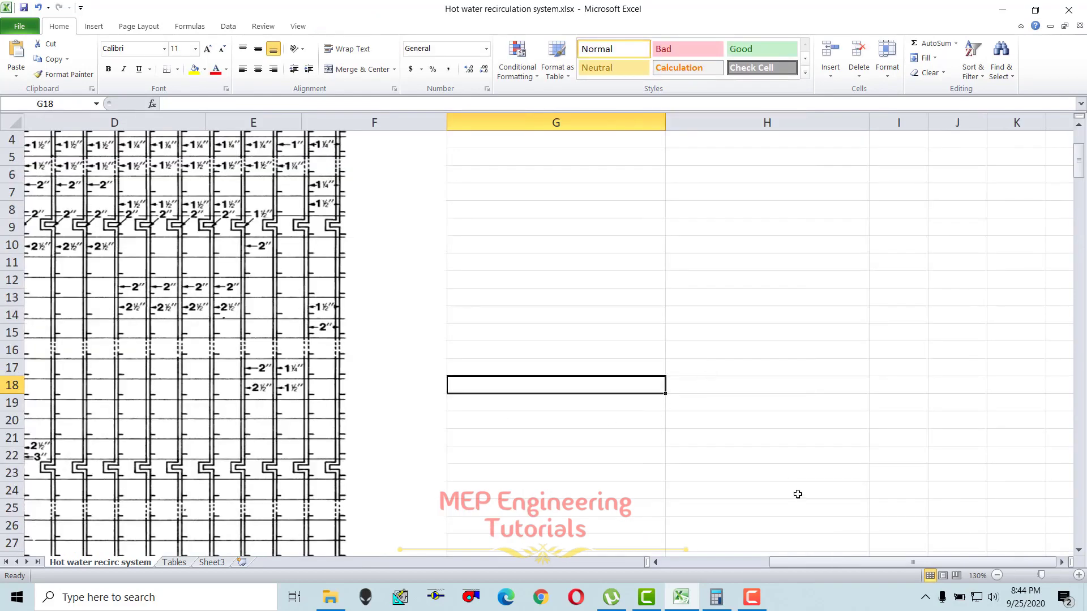
{"action": "scroll", "coordinate": [362, 450], "scroll_direction": "left", "scroll_amount": 5}
{"action": "scroll", "coordinate": [396, 448], "scroll_direction": "down", "scroll_amount": 3}
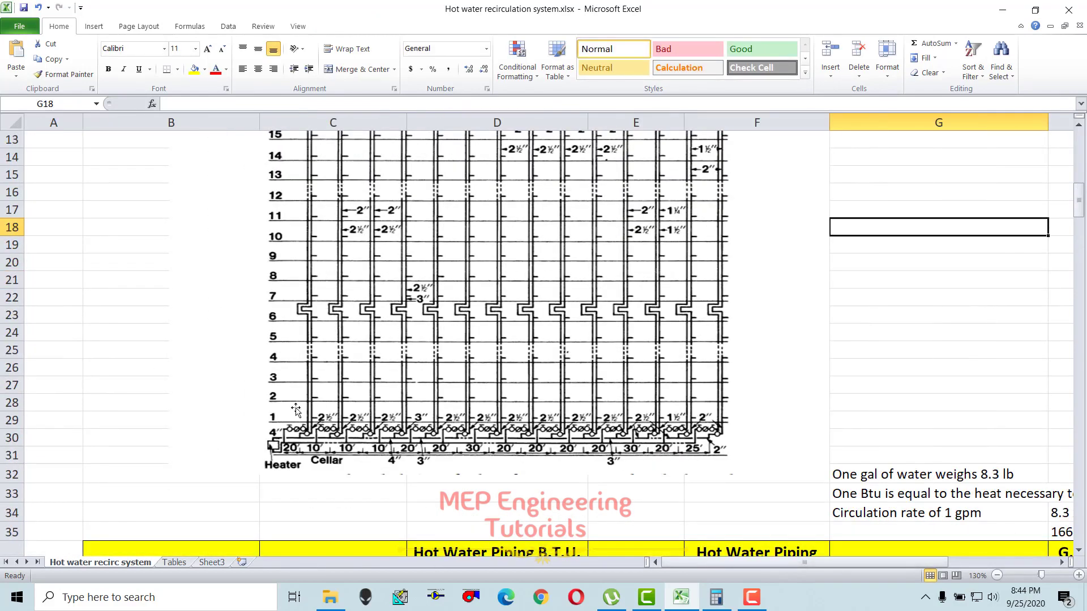
- Trace riser 1 on the diagram between the roof and the heater main in the cellar
{"action": "scroll", "coordinate": [293, 402], "scroll_direction": "up", "scroll_amount": 4}
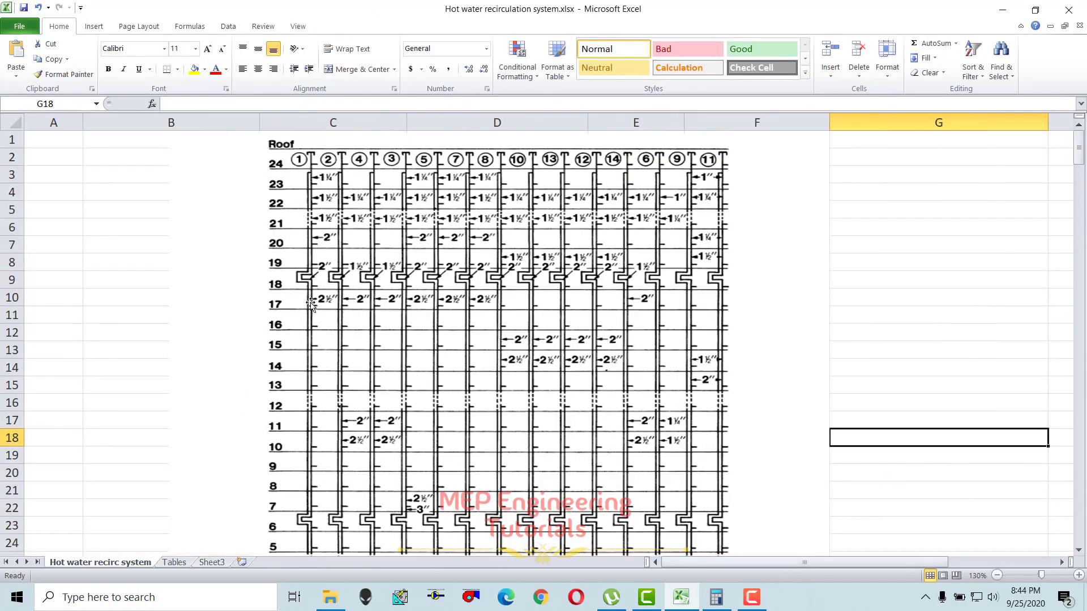
{"action": "scroll", "coordinate": [310, 330], "scroll_direction": "down", "scroll_amount": 3}
{"action": "scroll", "coordinate": [309, 330], "scroll_direction": "down", "scroll_amount": 3}
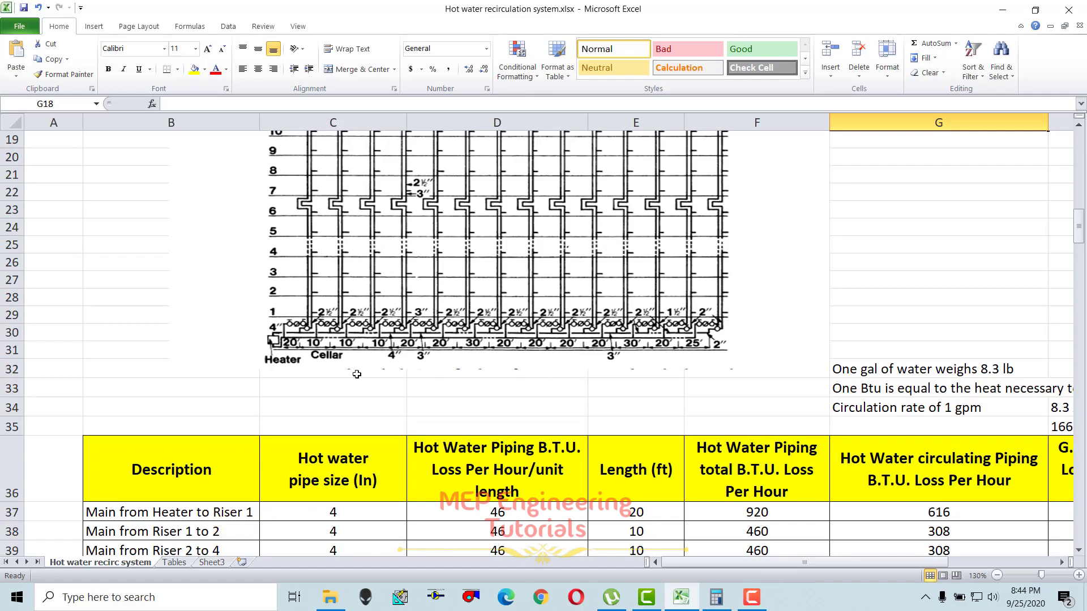
{"action": "scroll", "coordinate": [309, 219], "scroll_direction": "up", "scroll_amount": 6}
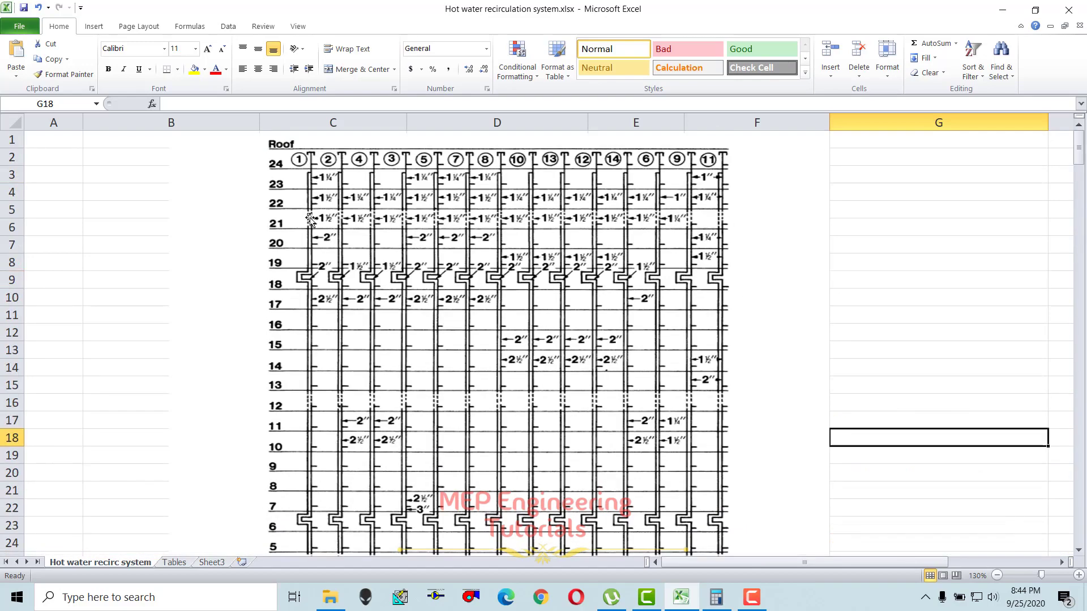
{"action": "scroll", "coordinate": [300, 403], "scroll_direction": "down", "scroll_amount": 6}
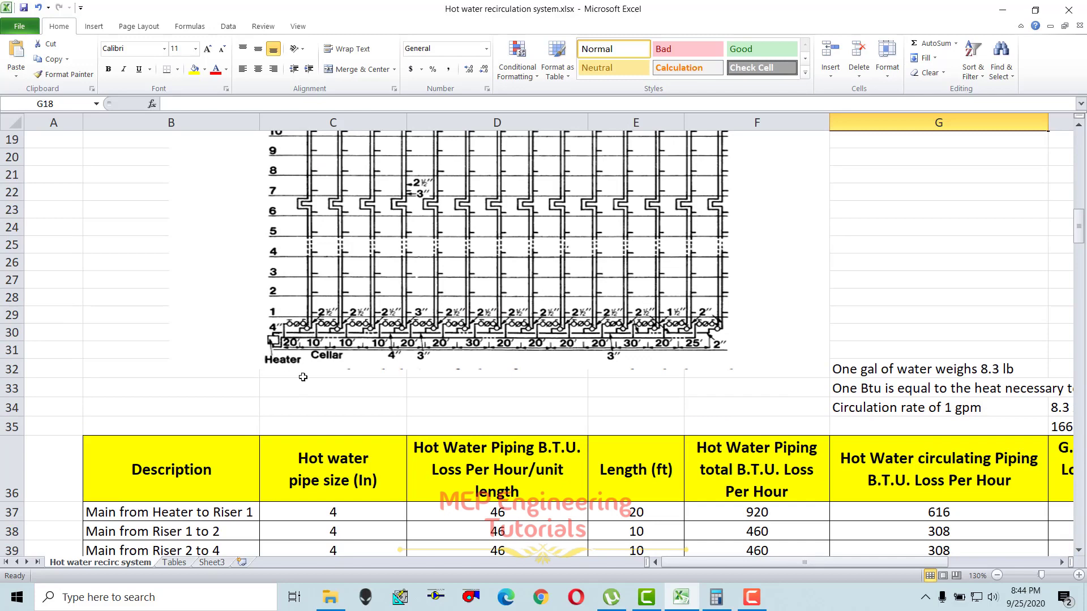
- Highlight the Main from Heater to Riser 1 row of the heat loss table and select its G.P.M. cell H37
{"action": "scroll", "coordinate": [238, 379], "scroll_direction": "down", "scroll_amount": 3}
{"action": "left_click", "coordinate": [175, 357]}
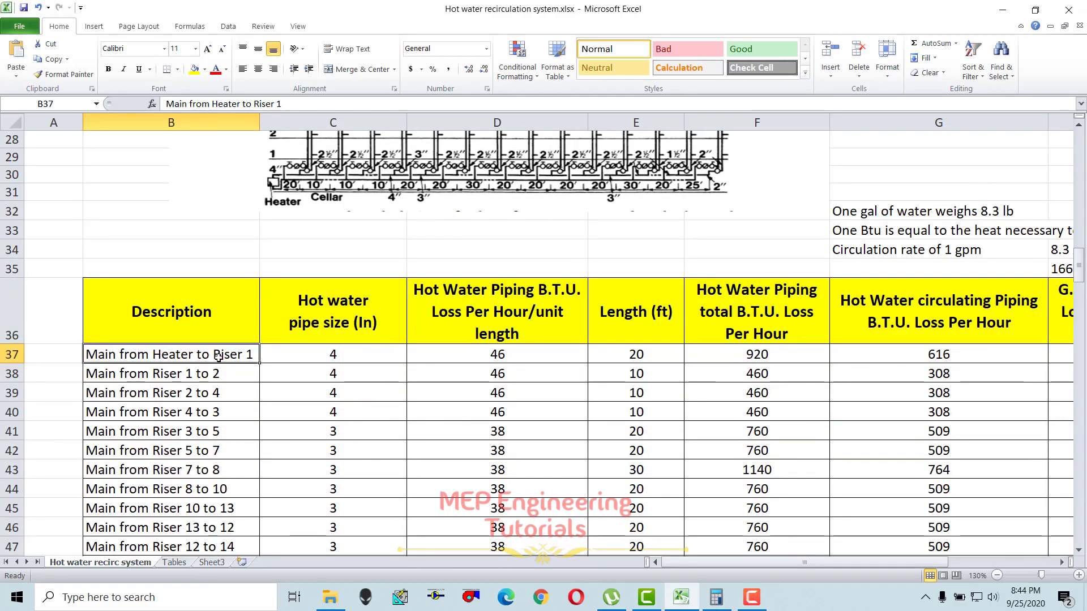
{"action": "left_click_drag", "start_coordinate": [243, 357], "coordinate": [929, 357]}
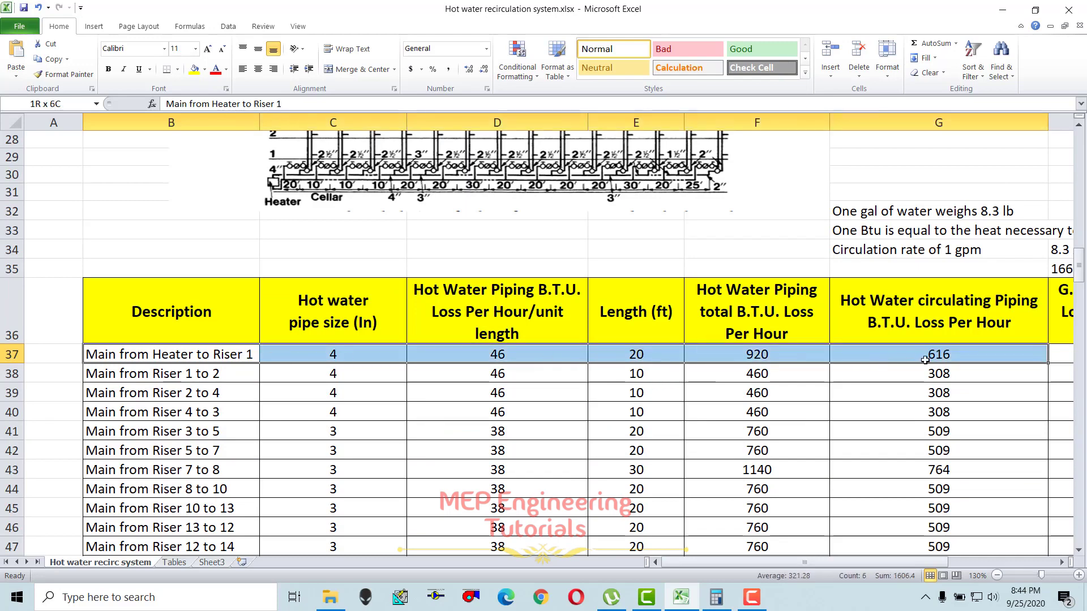
{"action": "scroll", "coordinate": [794, 407], "scroll_direction": "down", "scroll_amount": 2}
{"action": "left_click", "coordinate": [827, 393]}
- Inspect the G.P.M. total for Risers 1, 5, 7 in H55 together with the heater-to-riser 1 main's value in H37
{"action": "scroll", "coordinate": [348, 363], "scroll_direction": "down", "scroll_amount": 7}
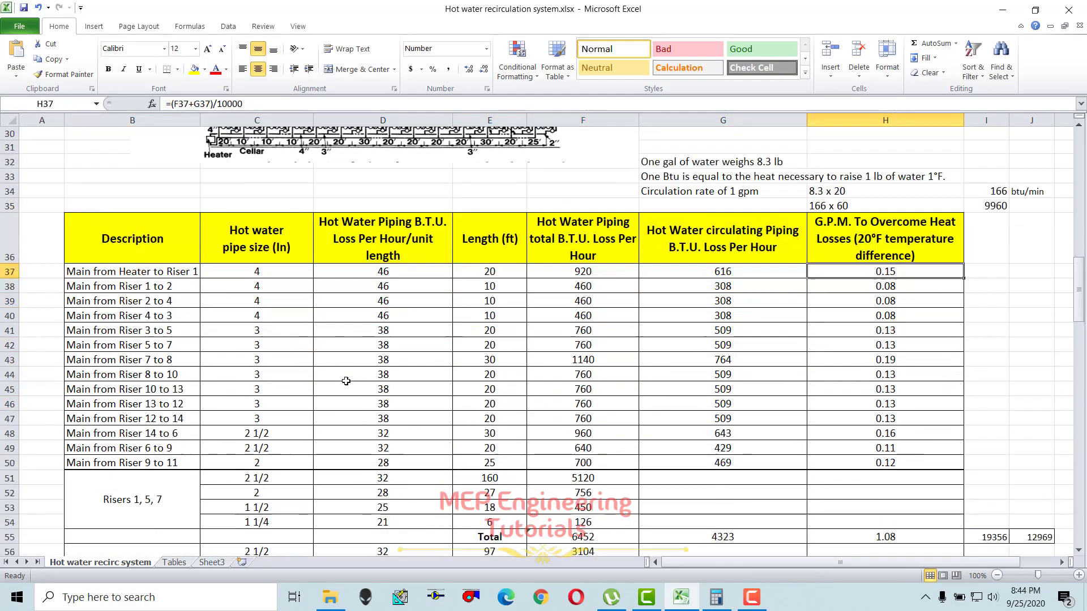
{"action": "left_click_drag", "start_coordinate": [116, 285], "coordinate": [889, 328]}
{"action": "left_click", "coordinate": [886, 327]}
{"action": "scroll", "coordinate": [787, 378], "scroll_direction": "up", "scroll_amount": 3}
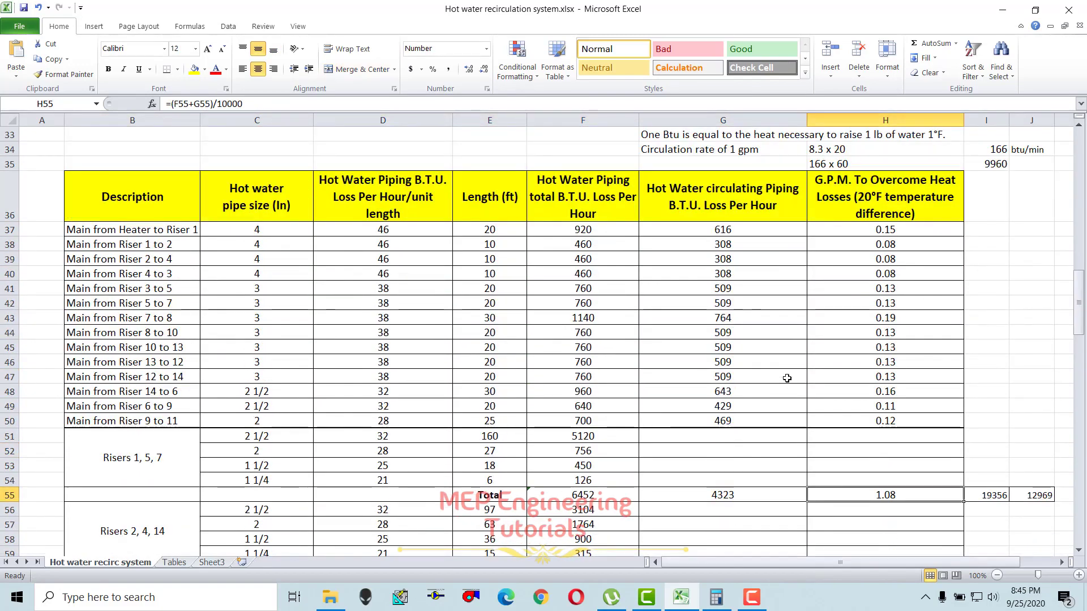
{"action": "left_click", "coordinate": [892, 232]}
{"action": "left_click", "coordinate": [894, 495]}
- Highlight the terms 1.08, 0.15, main (heater-1) and 14.76 in C93's final line, plus the preceding line's sum
{"action": "scroll", "coordinate": [467, 322], "scroll_direction": "down", "scroll_amount": 15}
{"action": "scroll", "coordinate": [467, 323], "scroll_direction": "down", "scroll_amount": 2}
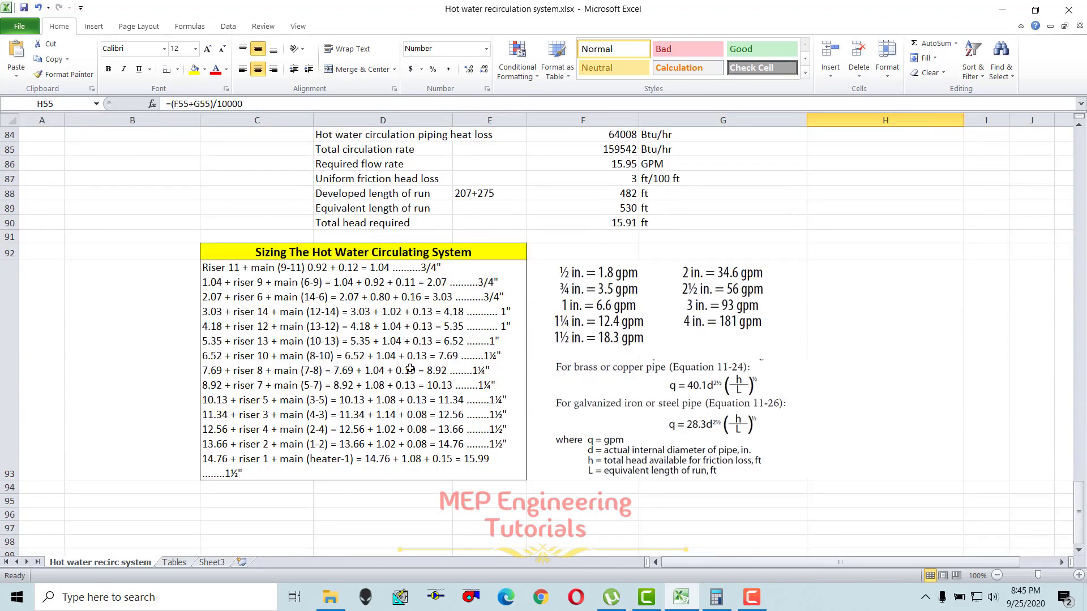
{"action": "double_click", "coordinate": [333, 462]}
{"action": "left_click_drag", "start_coordinate": [404, 466], "coordinate": [420, 466]}
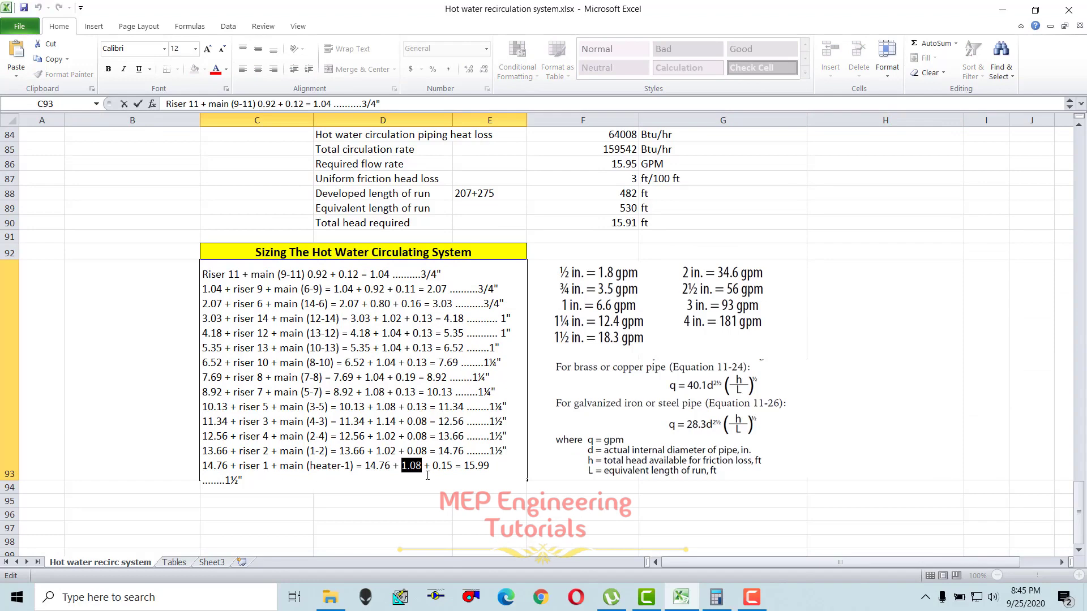
{"action": "left_click_drag", "start_coordinate": [433, 466], "coordinate": [454, 466]}
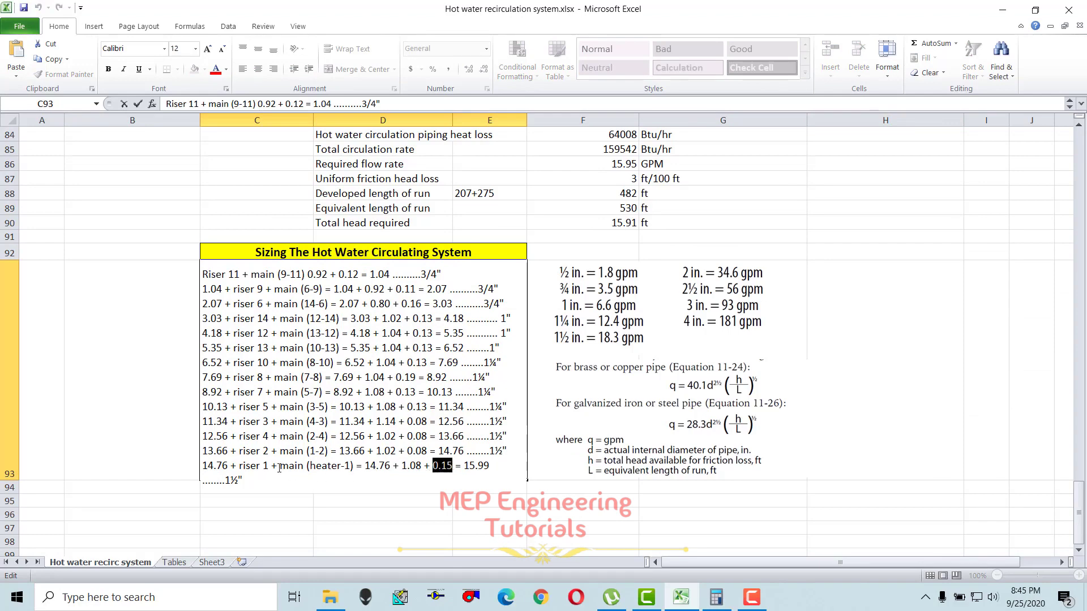
{"action": "left_click_drag", "start_coordinate": [280, 466], "coordinate": [356, 468]}
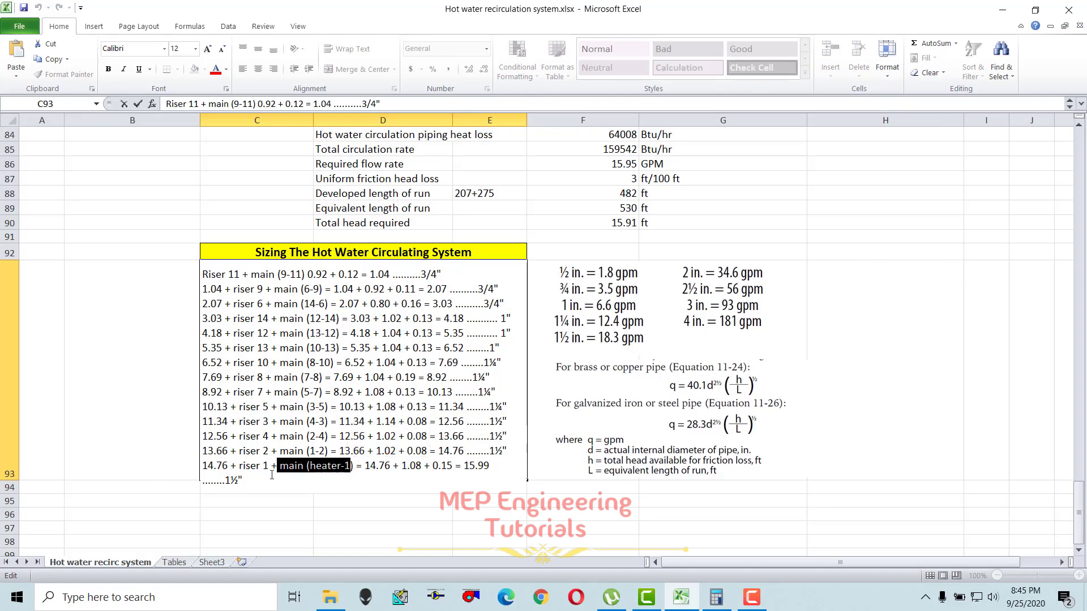
{"action": "left_click_drag", "start_coordinate": [203, 466], "coordinate": [229, 465]}
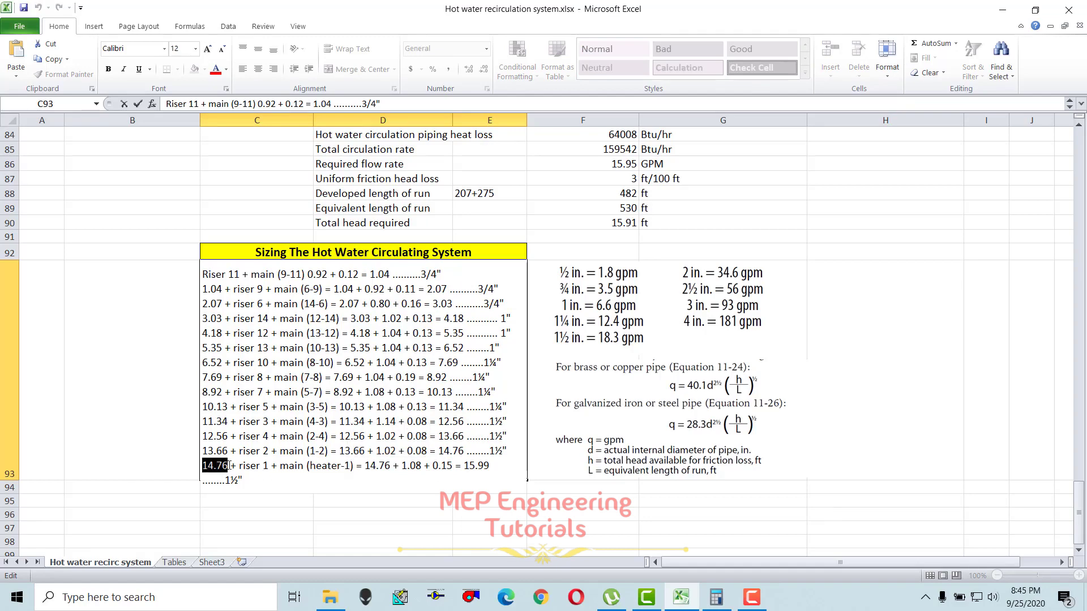
{"action": "left_click_drag", "start_coordinate": [441, 453], "coordinate": [468, 452]}
- Highlight the final line's 15.99 sum and its 1½" pipe size in C93, leaving the text unedited
{"action": "left_click", "coordinate": [416, 466]}
{"action": "double_click", "coordinate": [476, 465]}
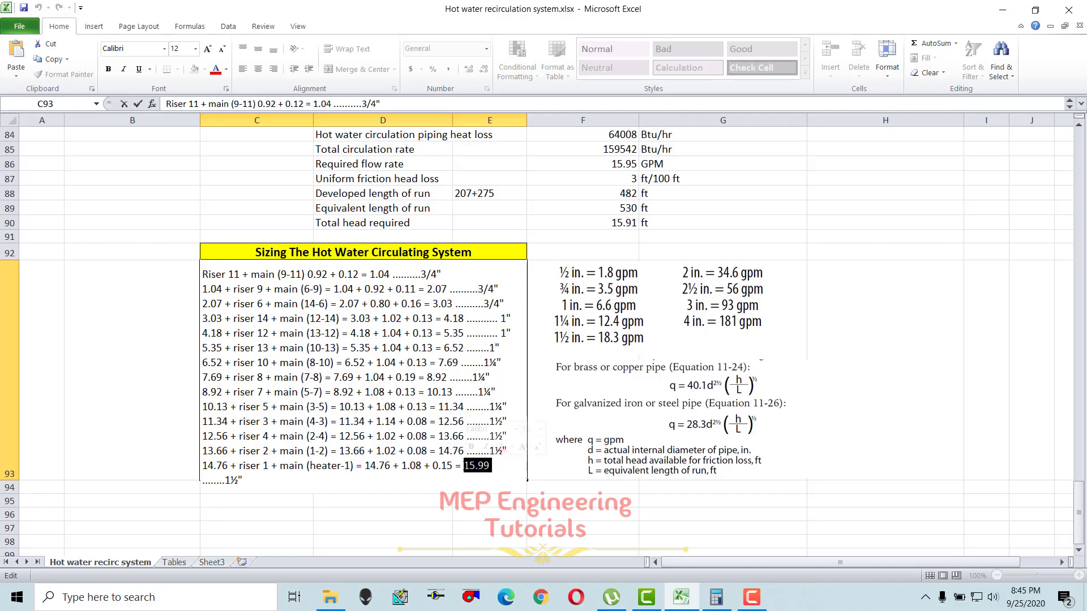
{"action": "key", "text": "Return"}
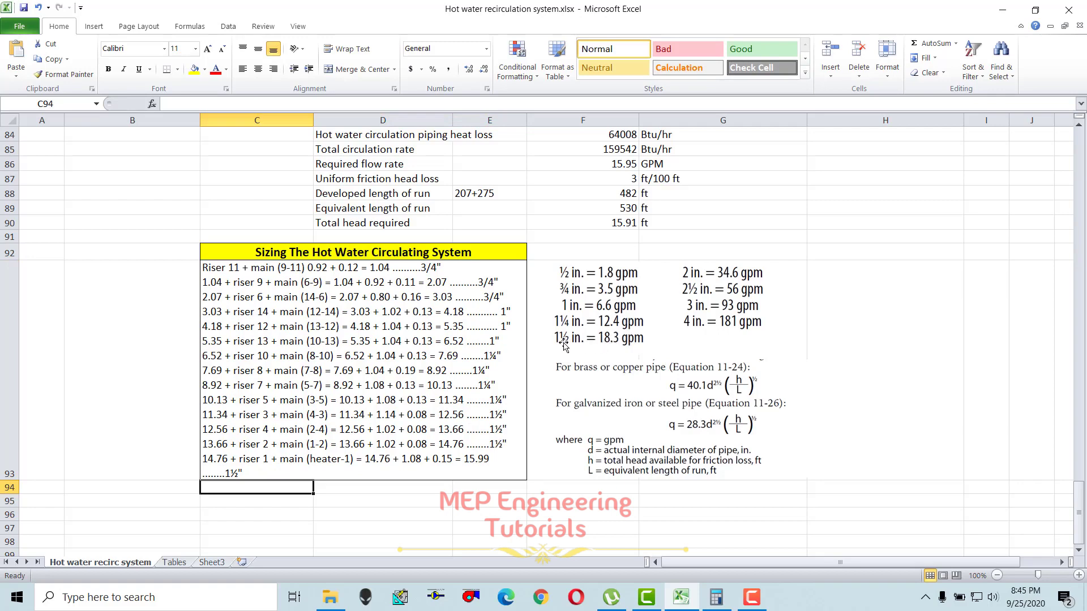
{"action": "double_click", "coordinate": [261, 475]}
{"action": "left_click_drag", "start_coordinate": [242, 480], "coordinate": [223, 478]}
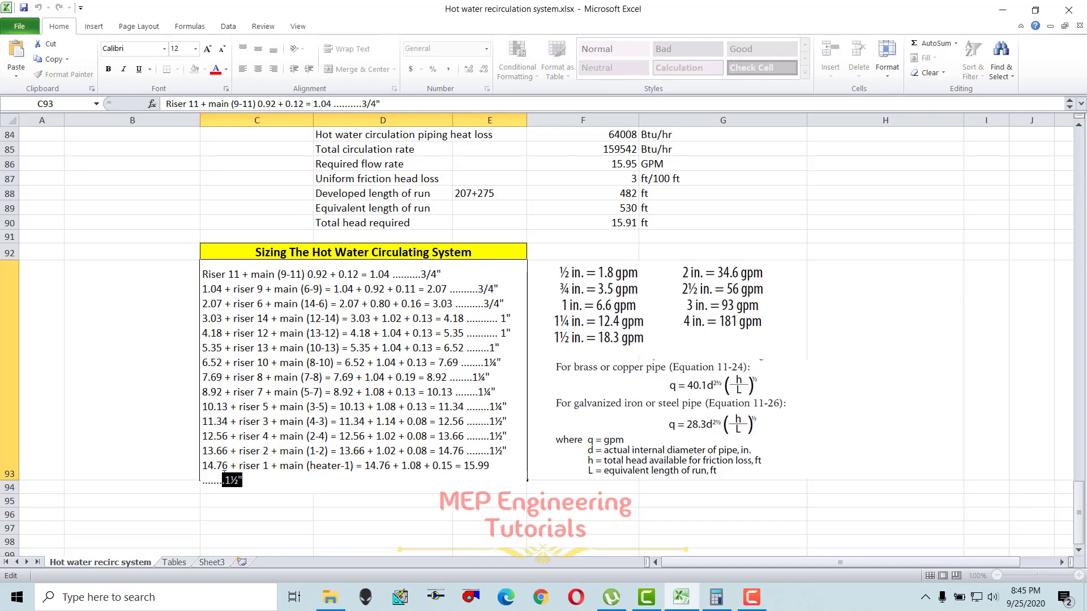
{"action": "key", "text": "Return"}
- Highlight the whole Sizing The Hot Water Circulating System section with its pipe capacity list and formulas, and return to the riser tables
{"action": "left_click", "coordinate": [141, 392]}
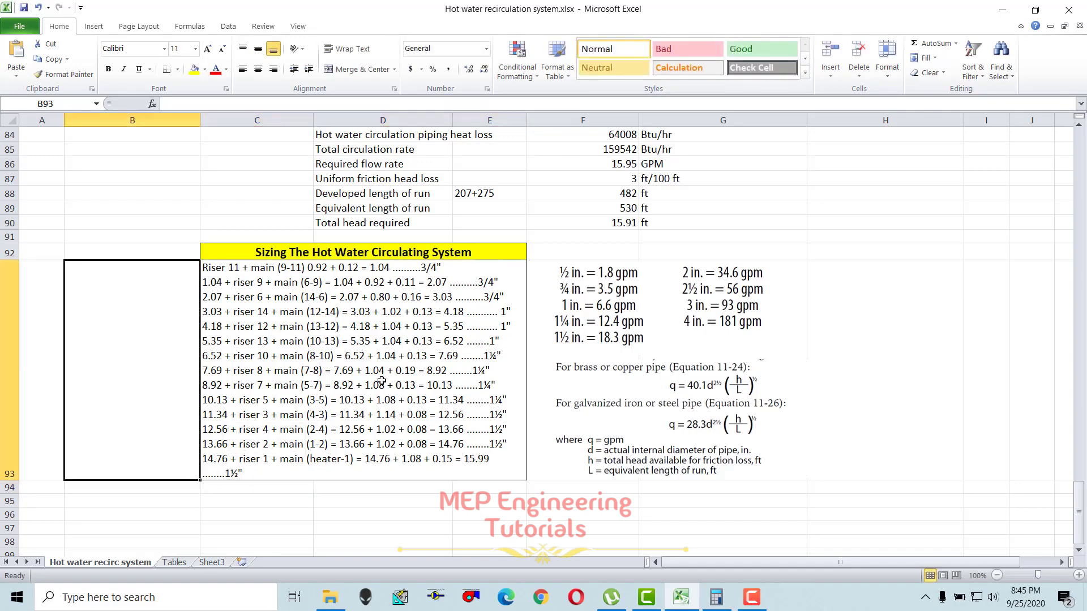
{"action": "left_click_drag", "start_coordinate": [255, 252], "coordinate": [716, 429]}
{"action": "left_click", "coordinate": [110, 238]}
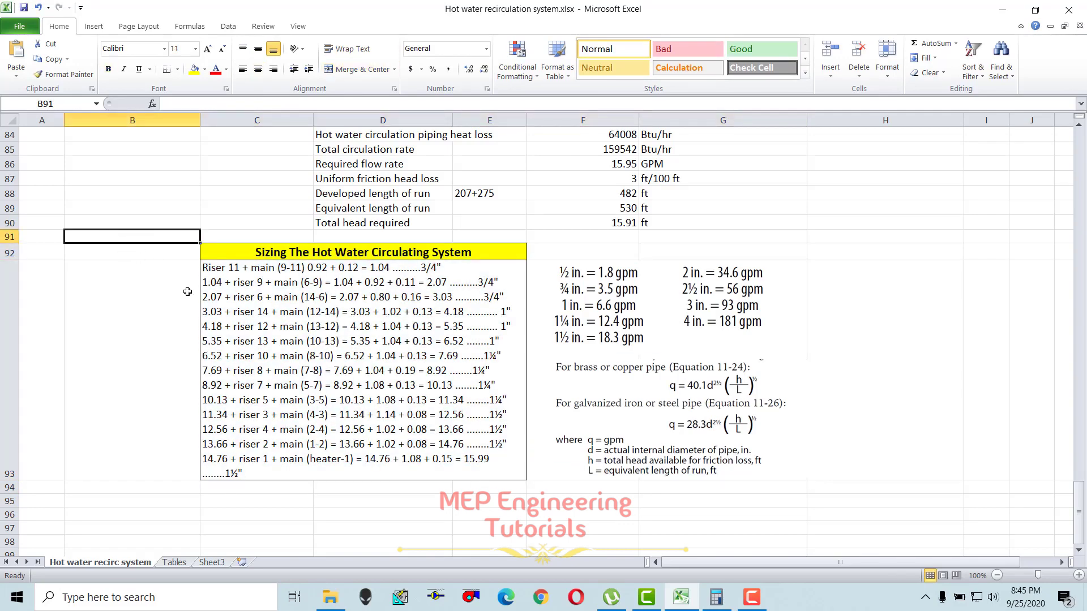
{"action": "left_click_drag", "start_coordinate": [246, 263], "coordinate": [716, 428]}
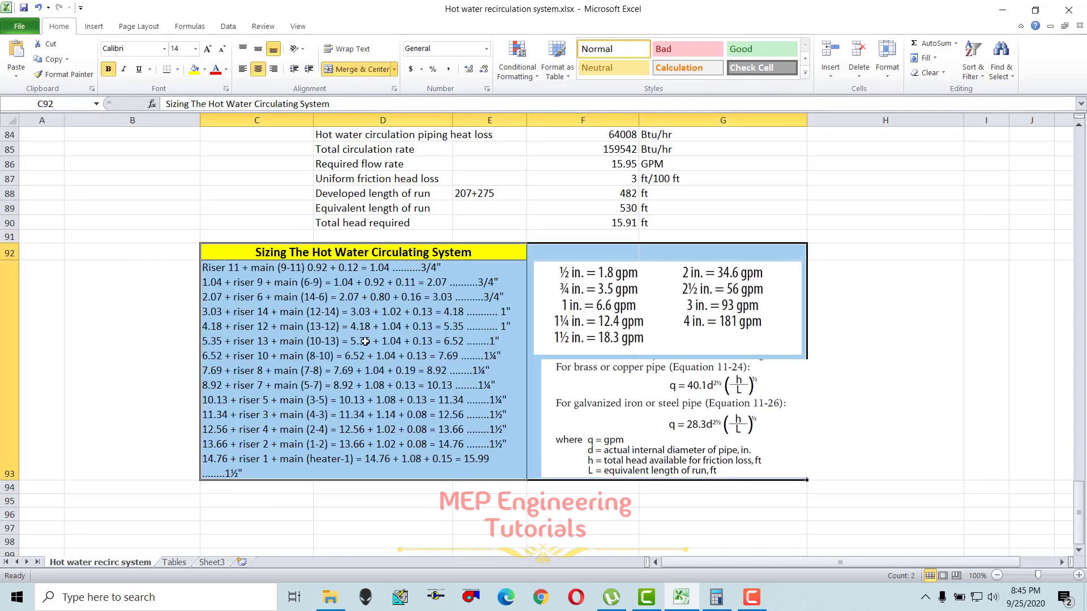
{"action": "scroll", "coordinate": [278, 281], "scroll_direction": "up", "scroll_amount": 2}
{"action": "left_click", "coordinate": [278, 282]}
{"action": "scroll", "coordinate": [269, 288], "scroll_direction": "up", "scroll_amount": 9}
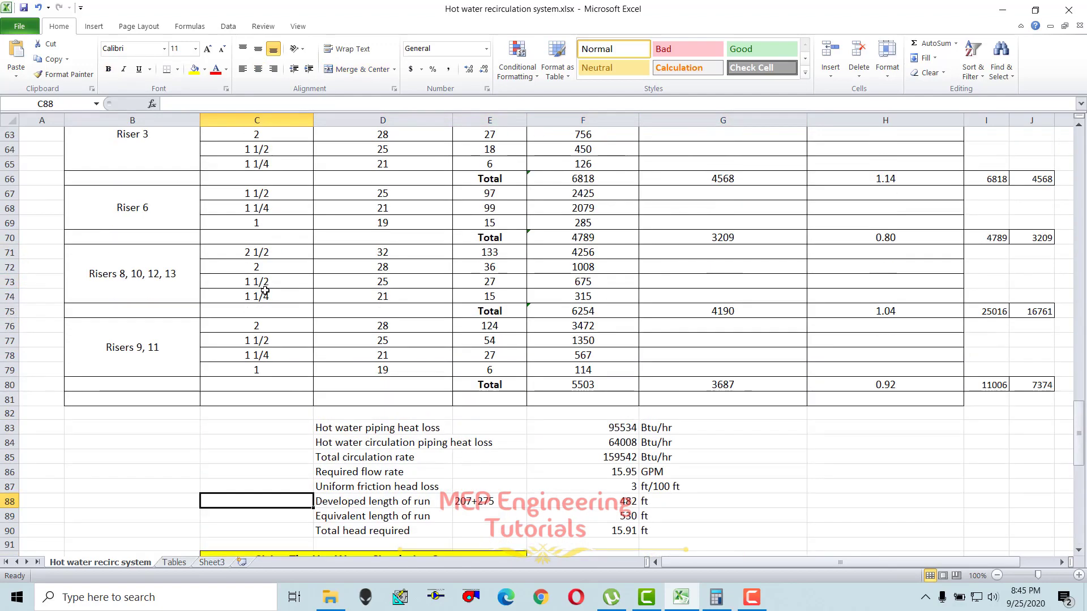